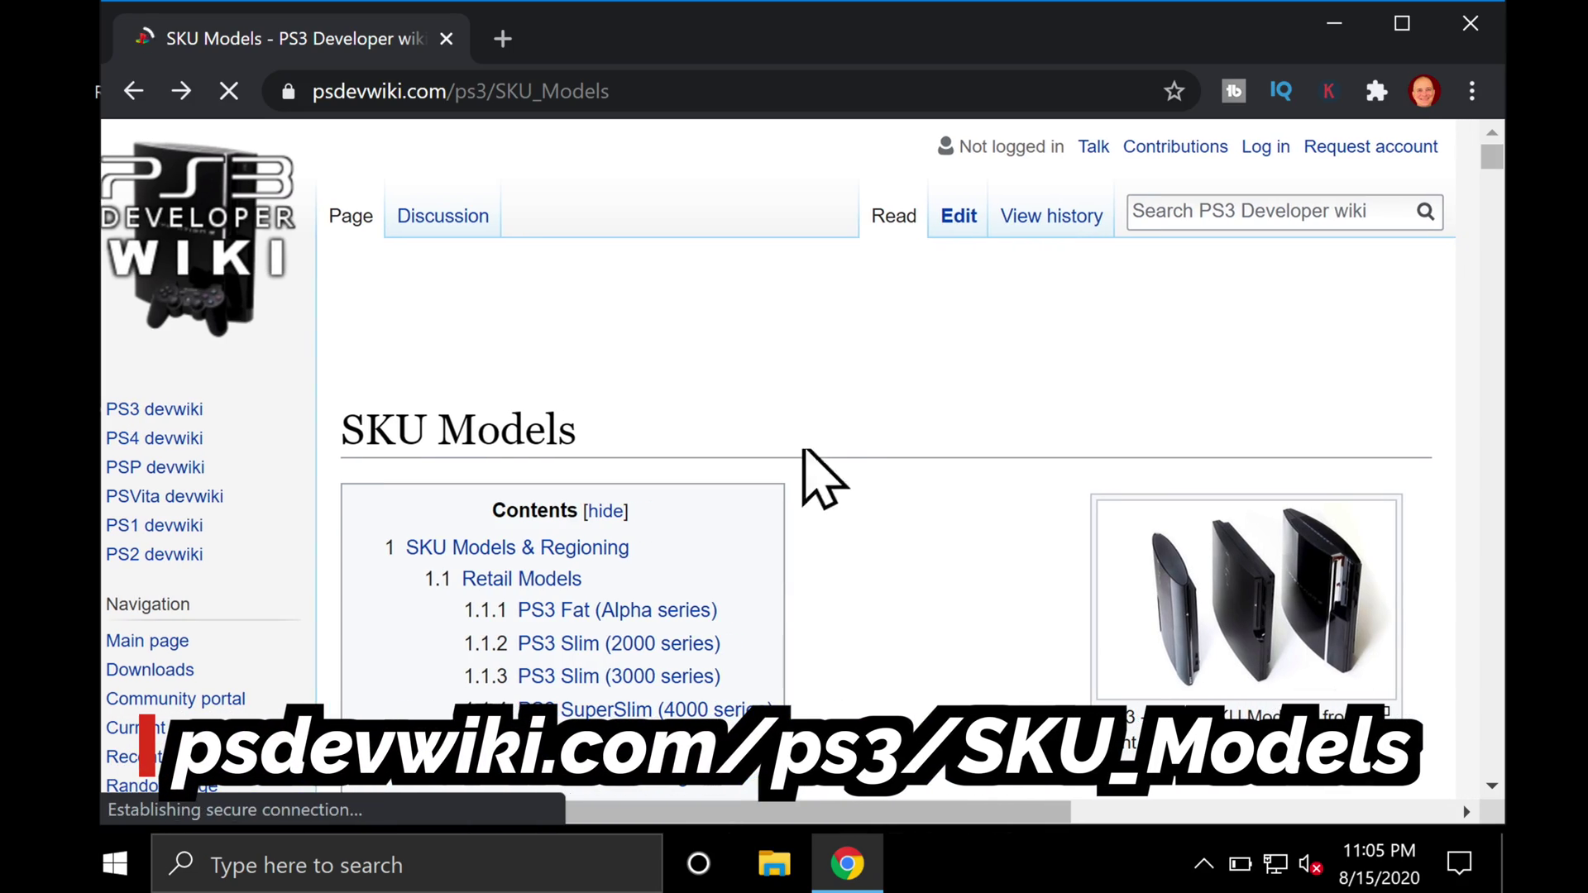
Examine the SKU Models wiki page down through the PS3 Fat (Alpha series) model table.
scroll(872, 411, left, 1)
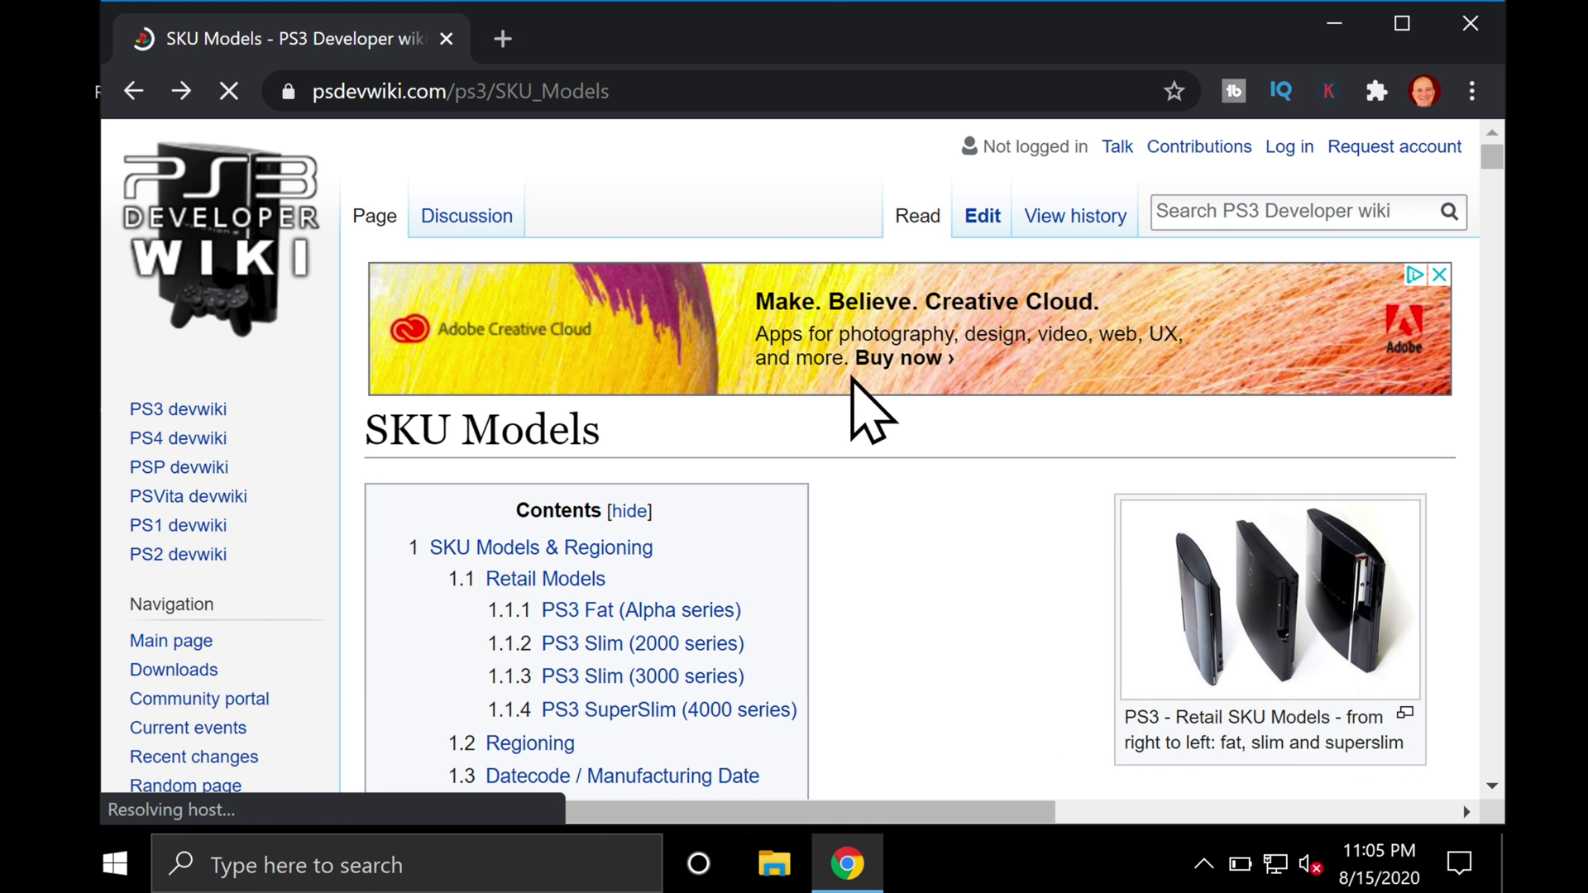
scroll(852, 379, down, 5)
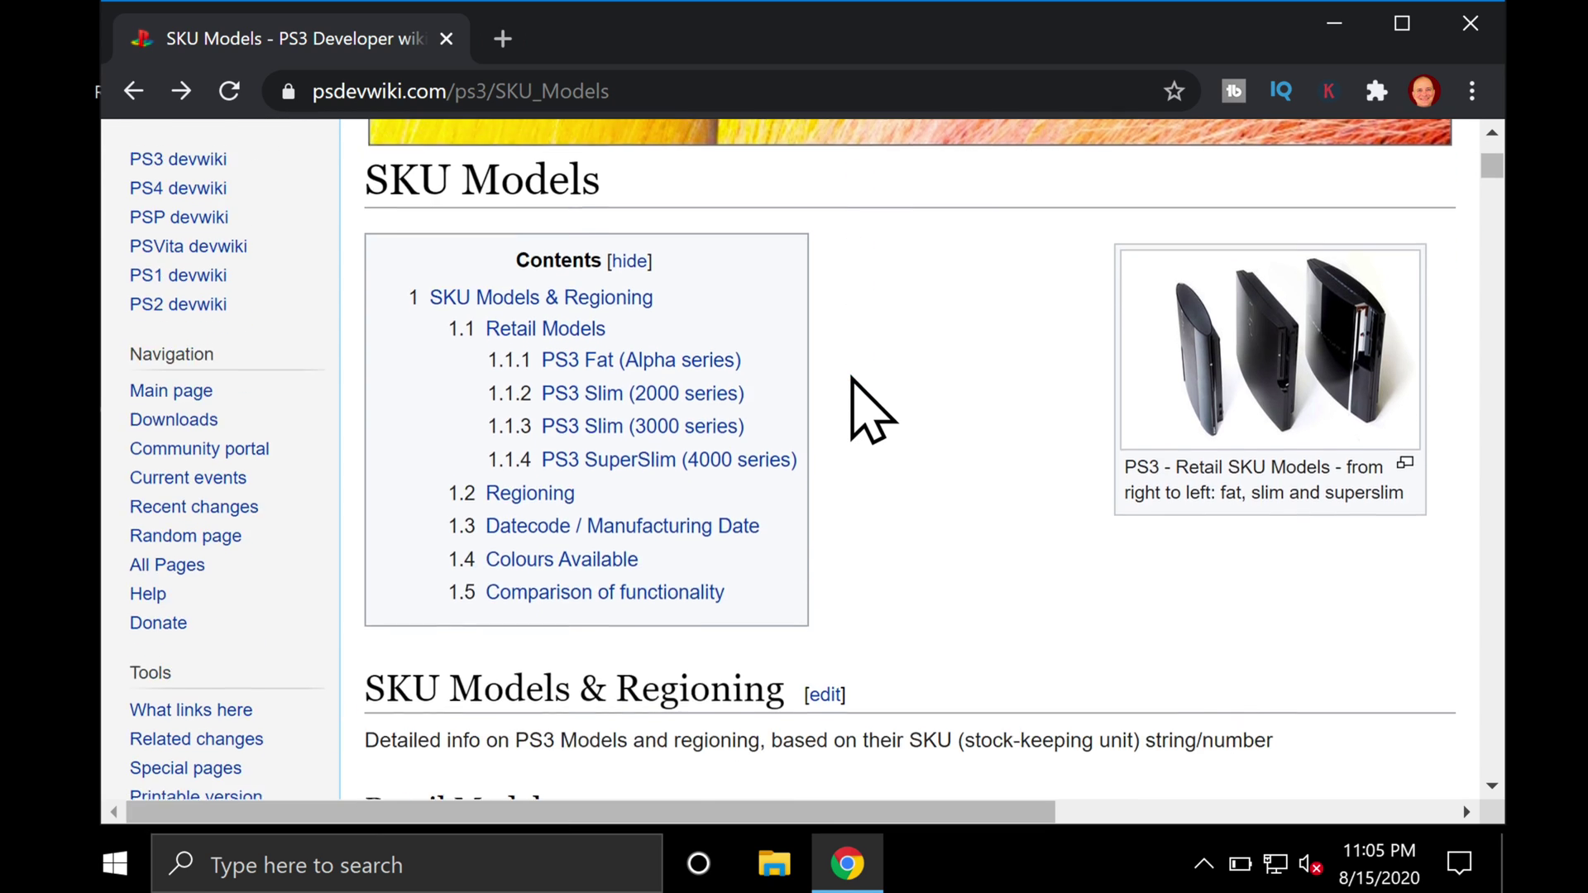
scroll(852, 378, down, 5)
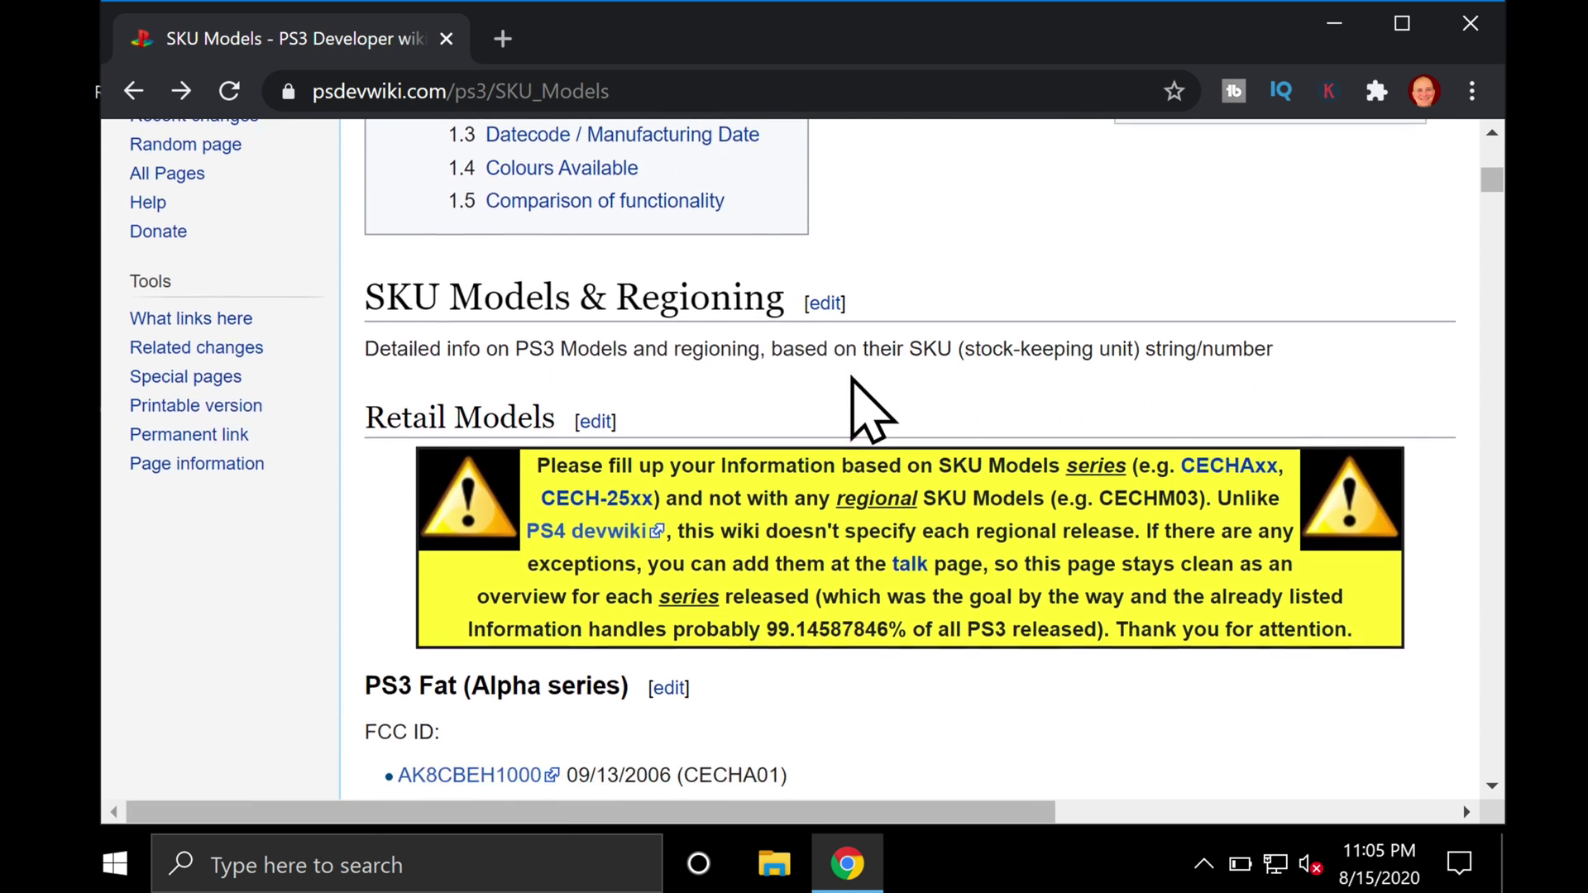
scroll(852, 379, down, 4)
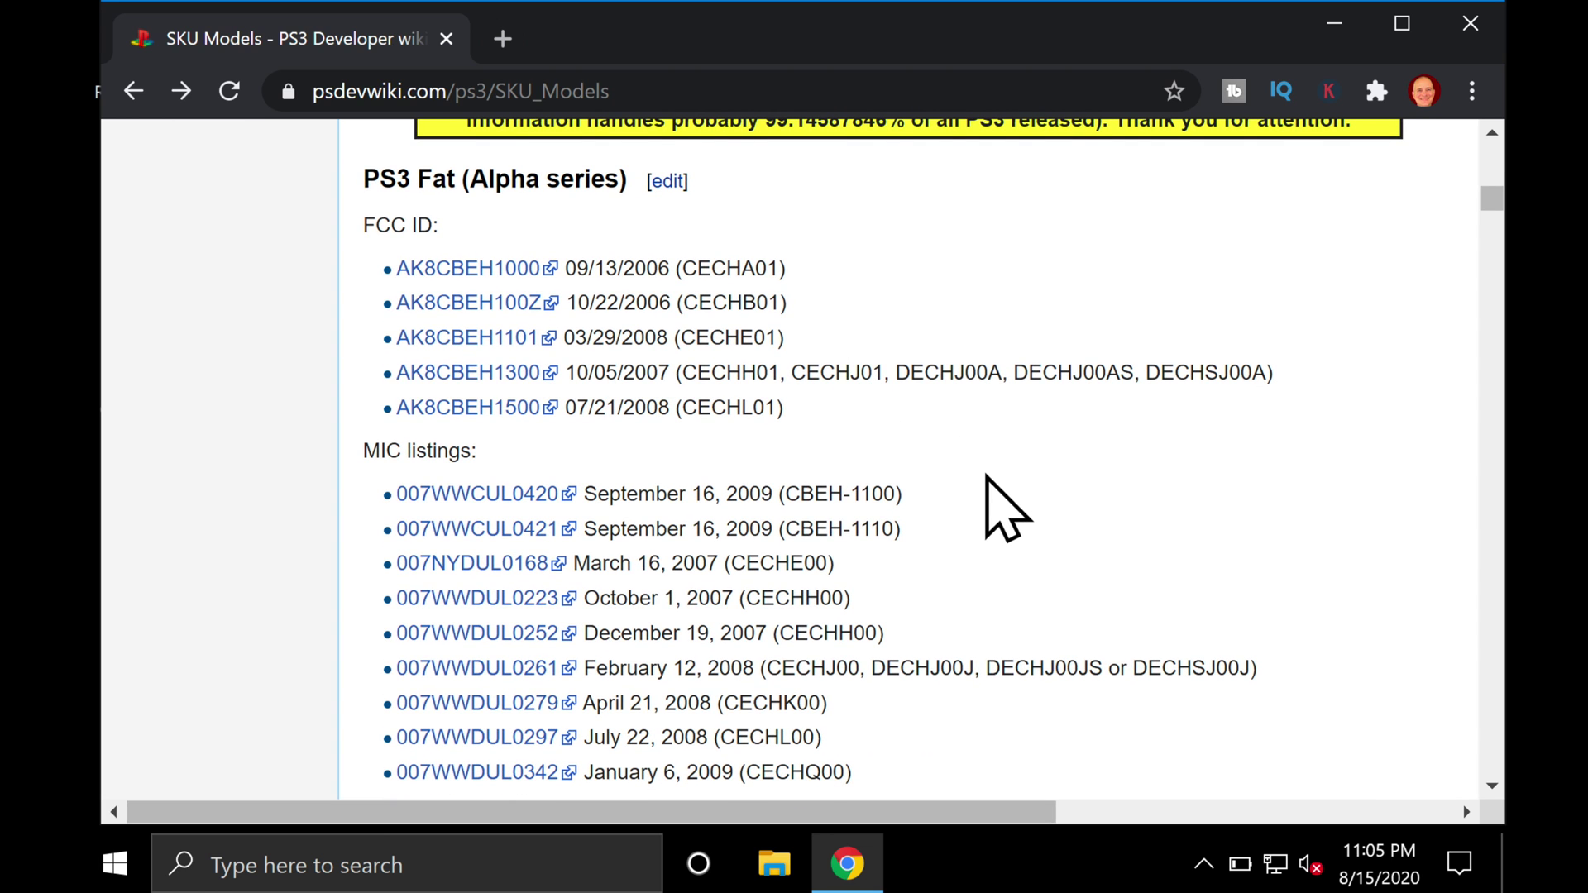
scroll(987, 476, down, 6)
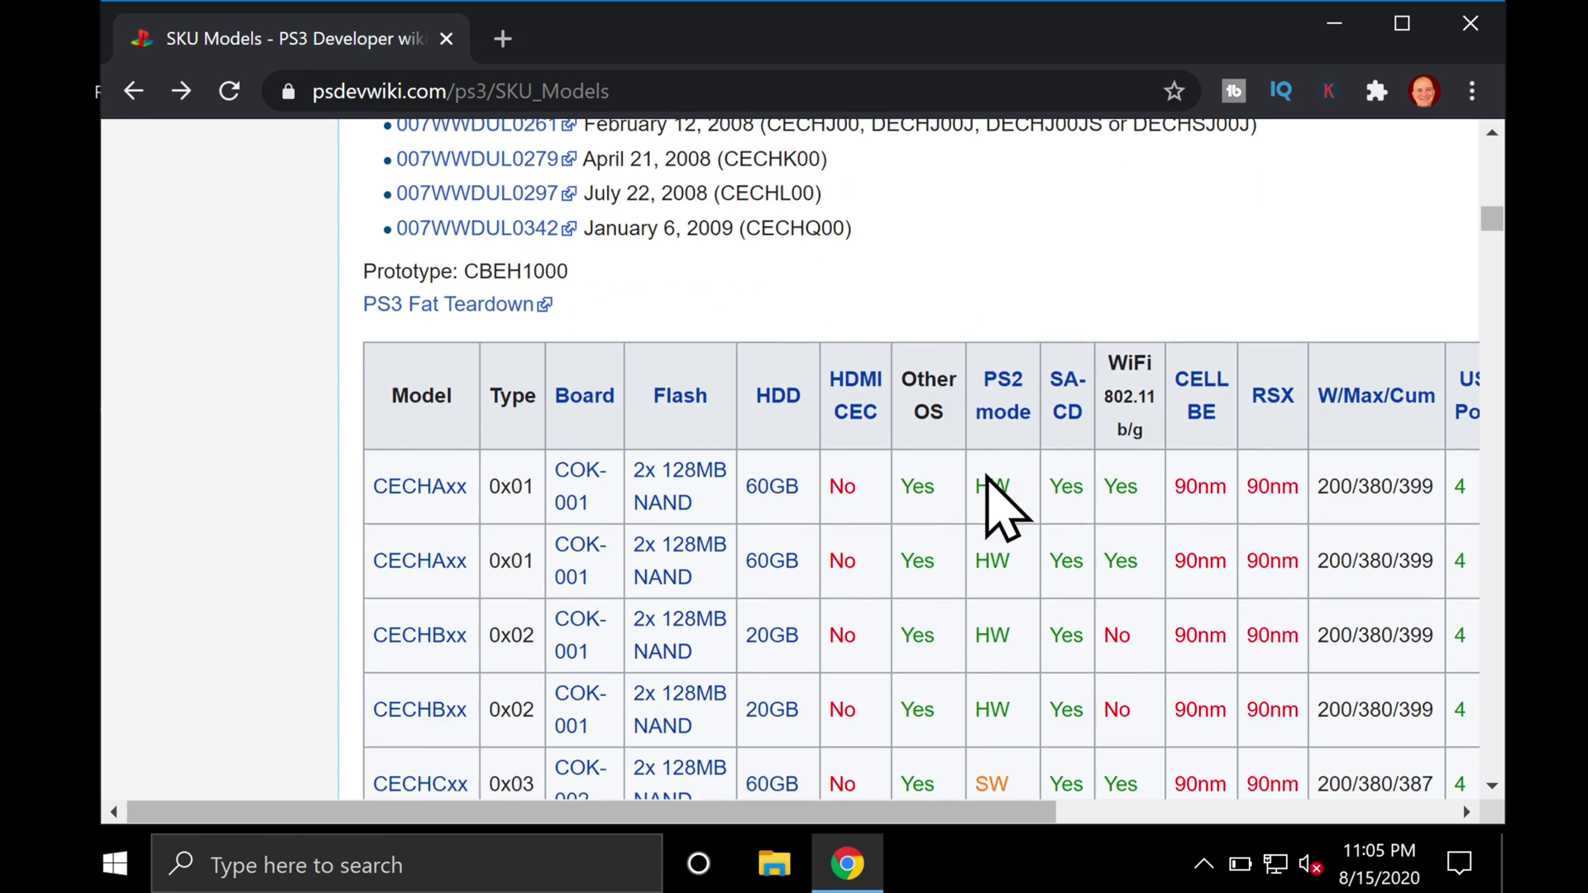
scroll(986, 490, down, 3)
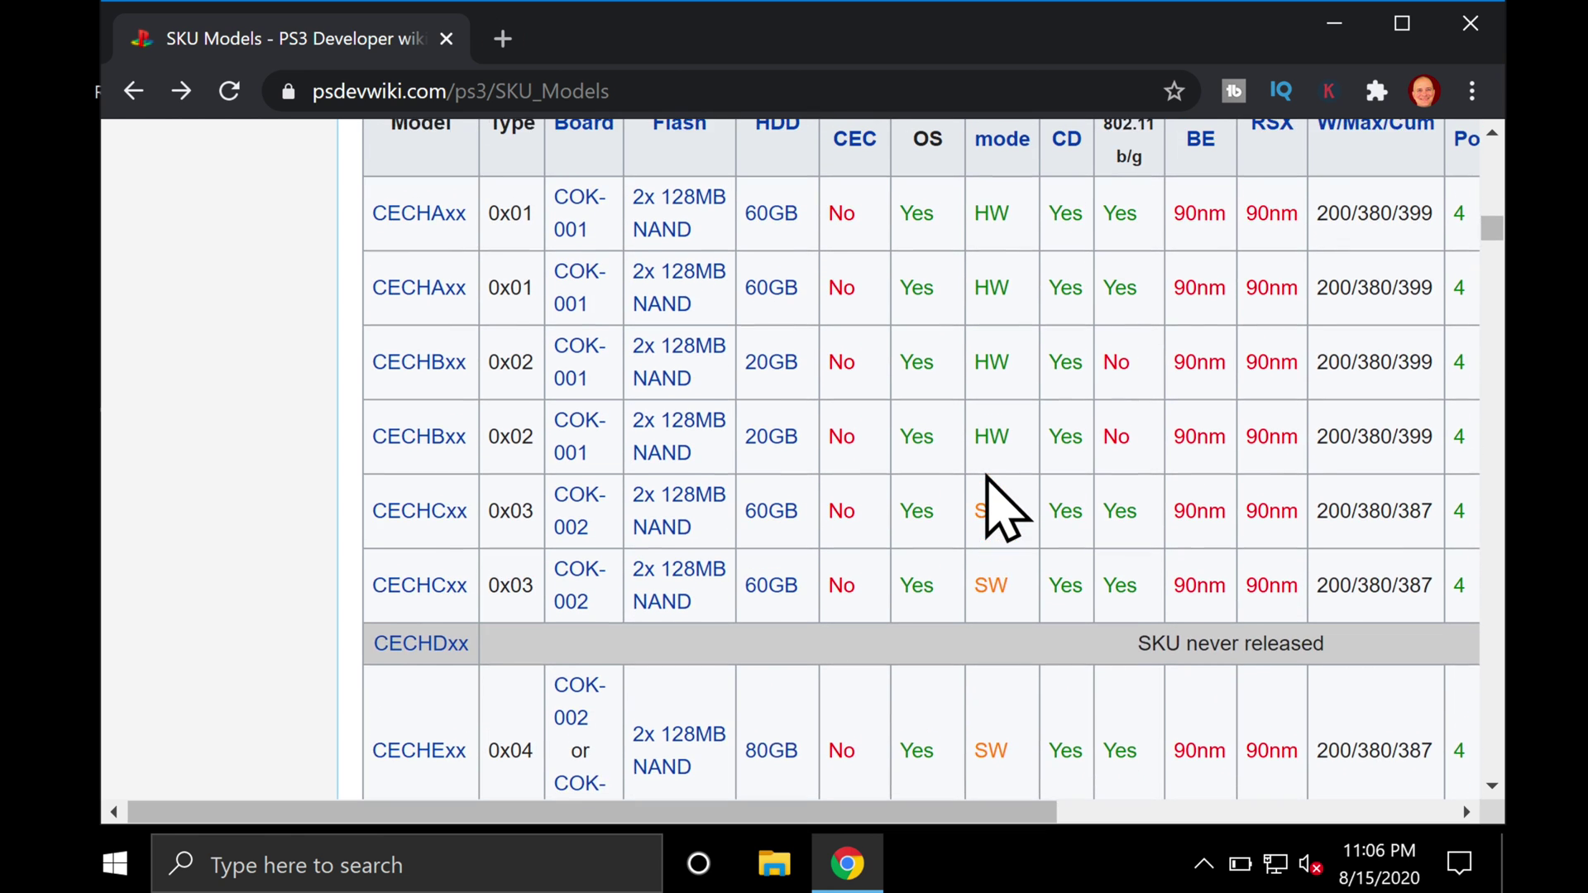
scroll(986, 477, up, 1)
scroll(987, 477, down, 4)
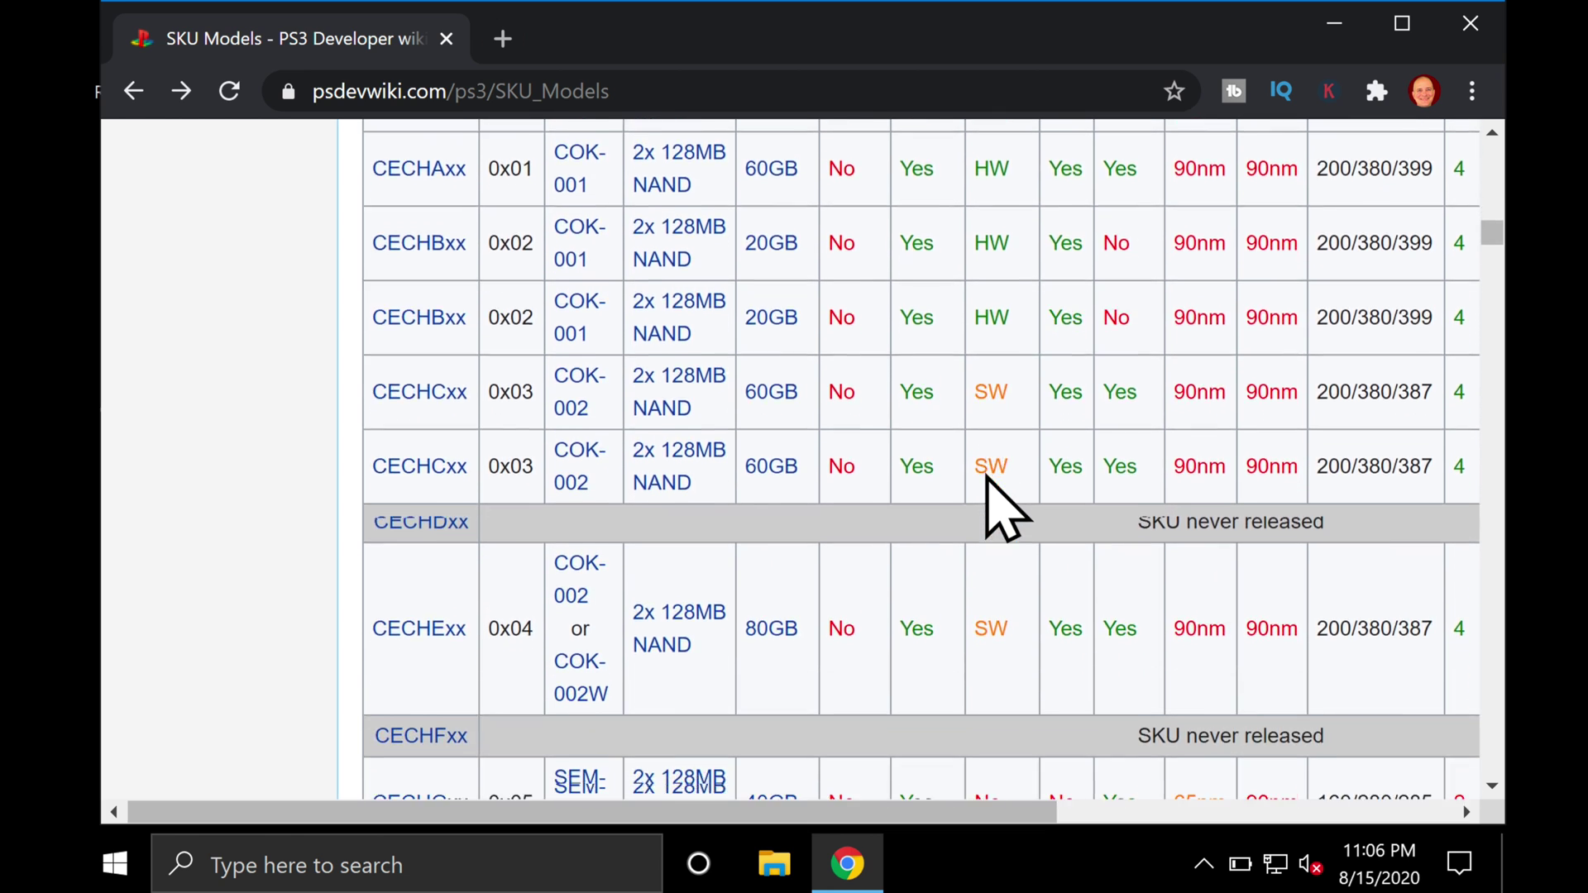
scroll(987, 478, down, 1)
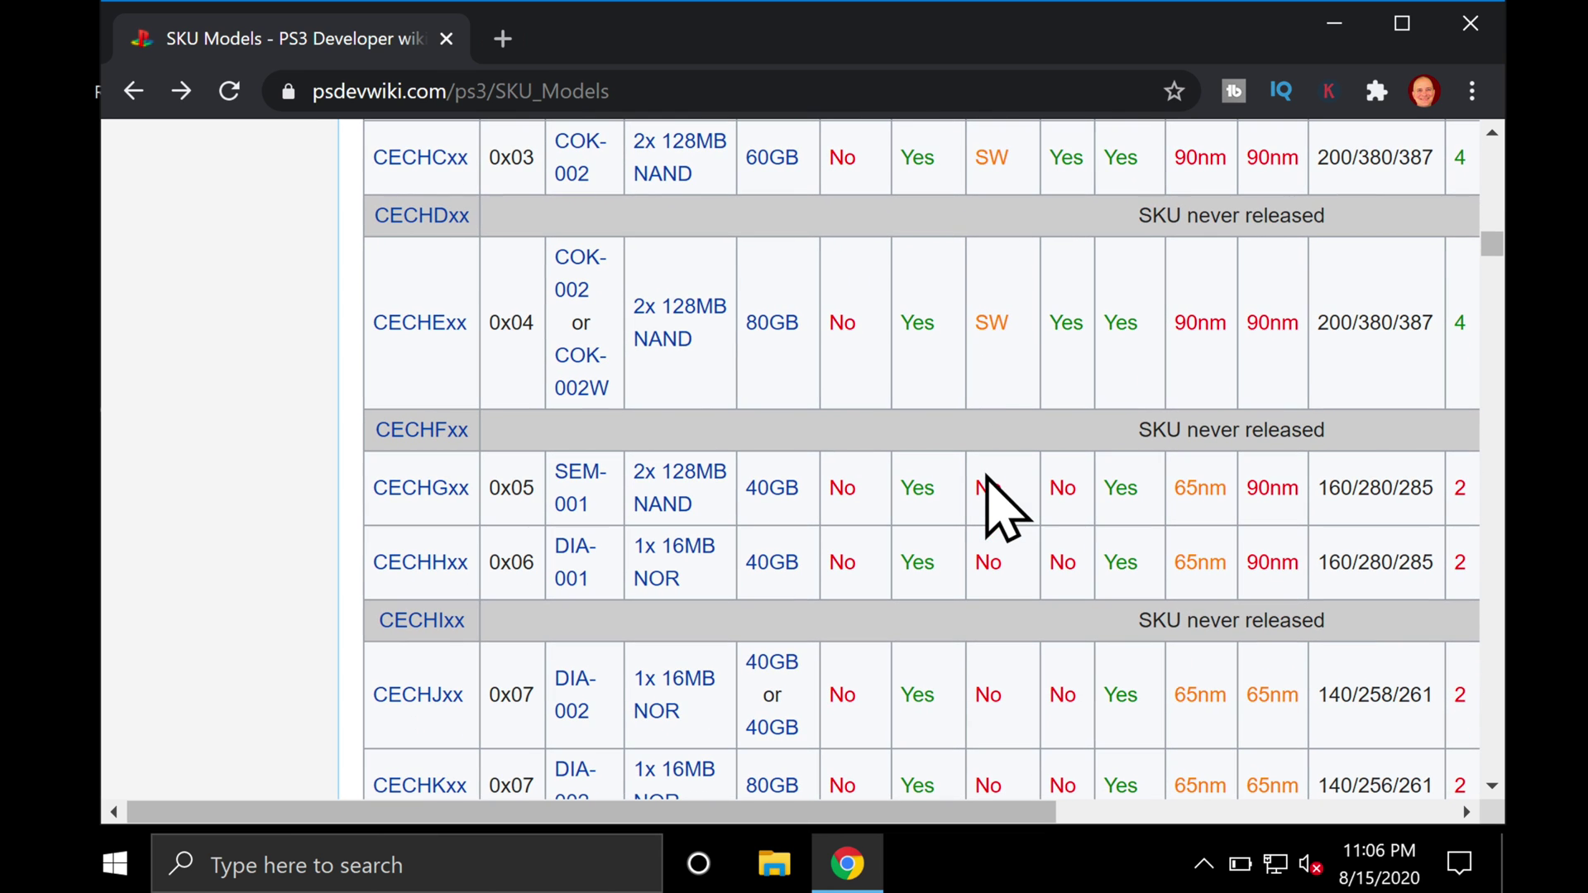
scroll(986, 477, down, 5)
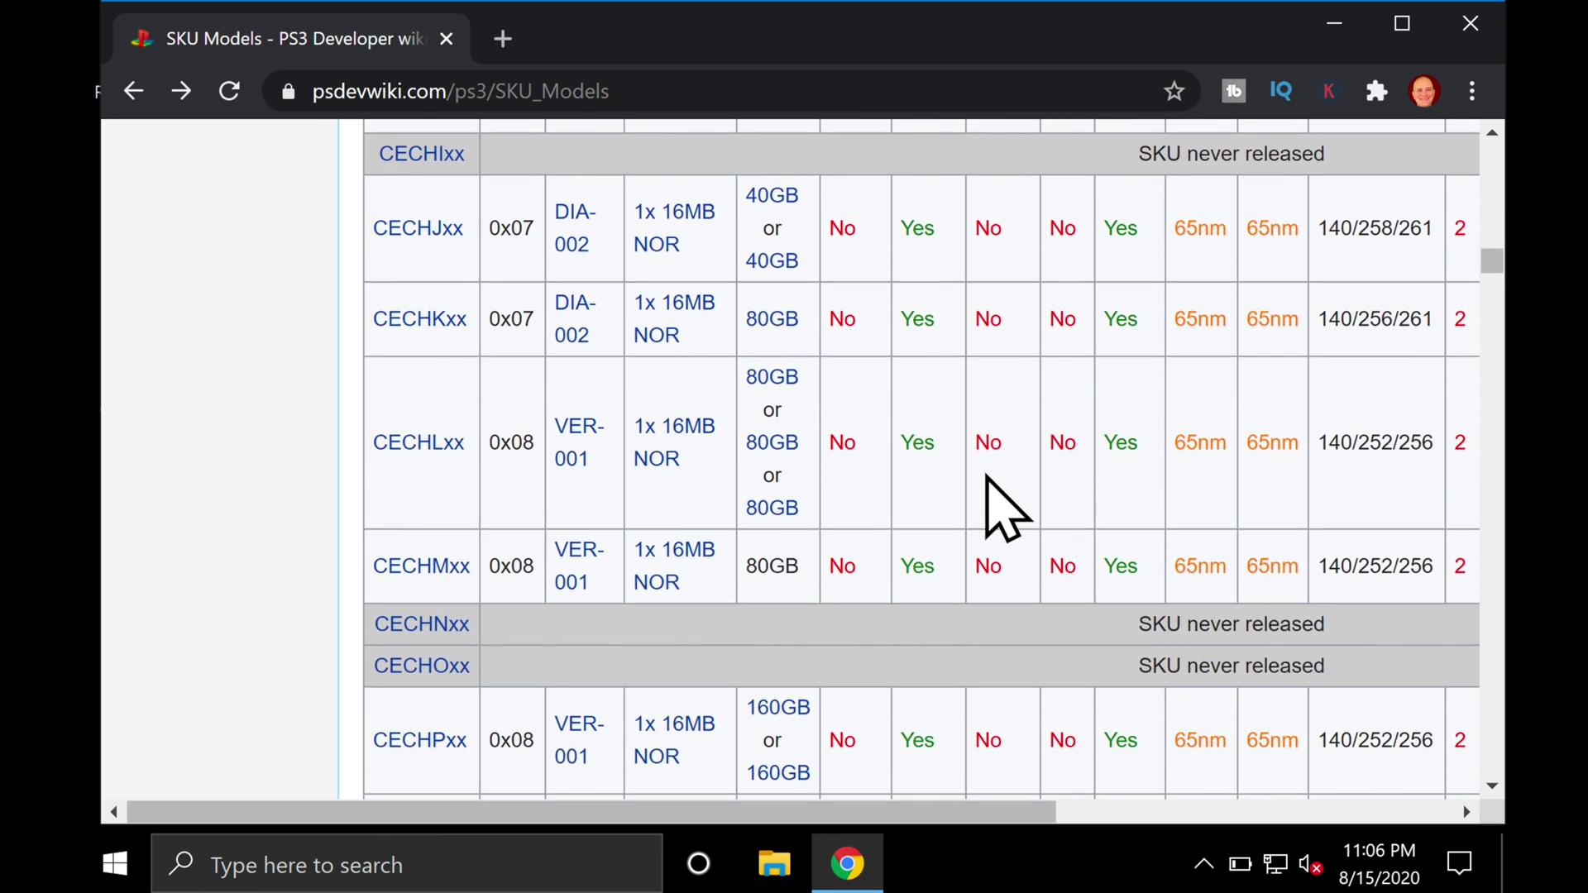
scroll(987, 478, down, 8)
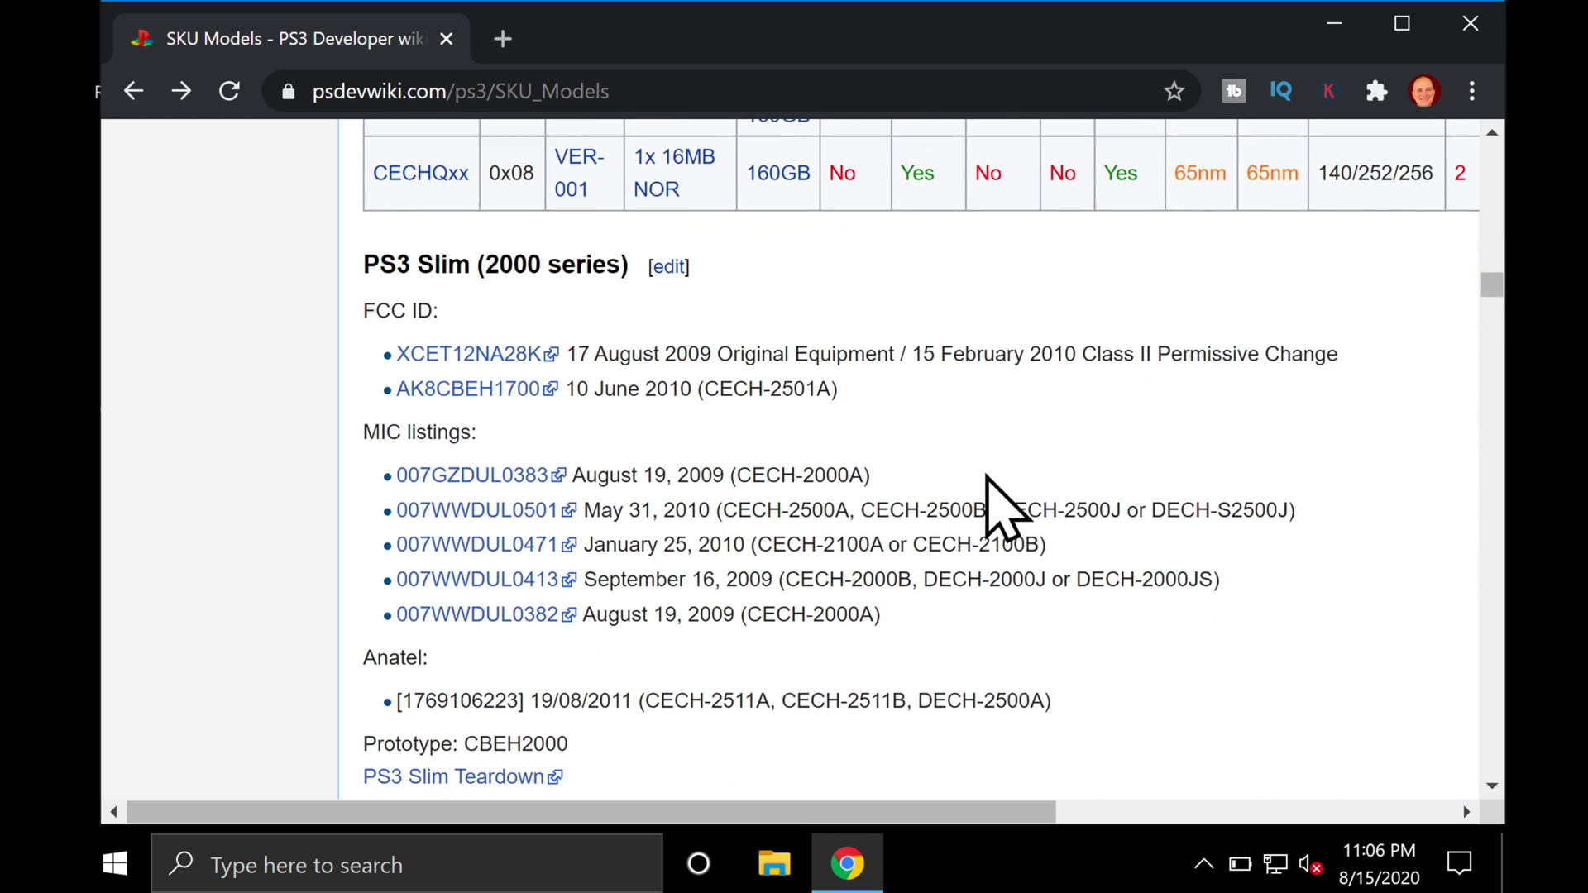
Examine the PS3 Slim (2000 series) table, including its minimum downgradeable firmware column for each model.
scroll(987, 477, down, 1)
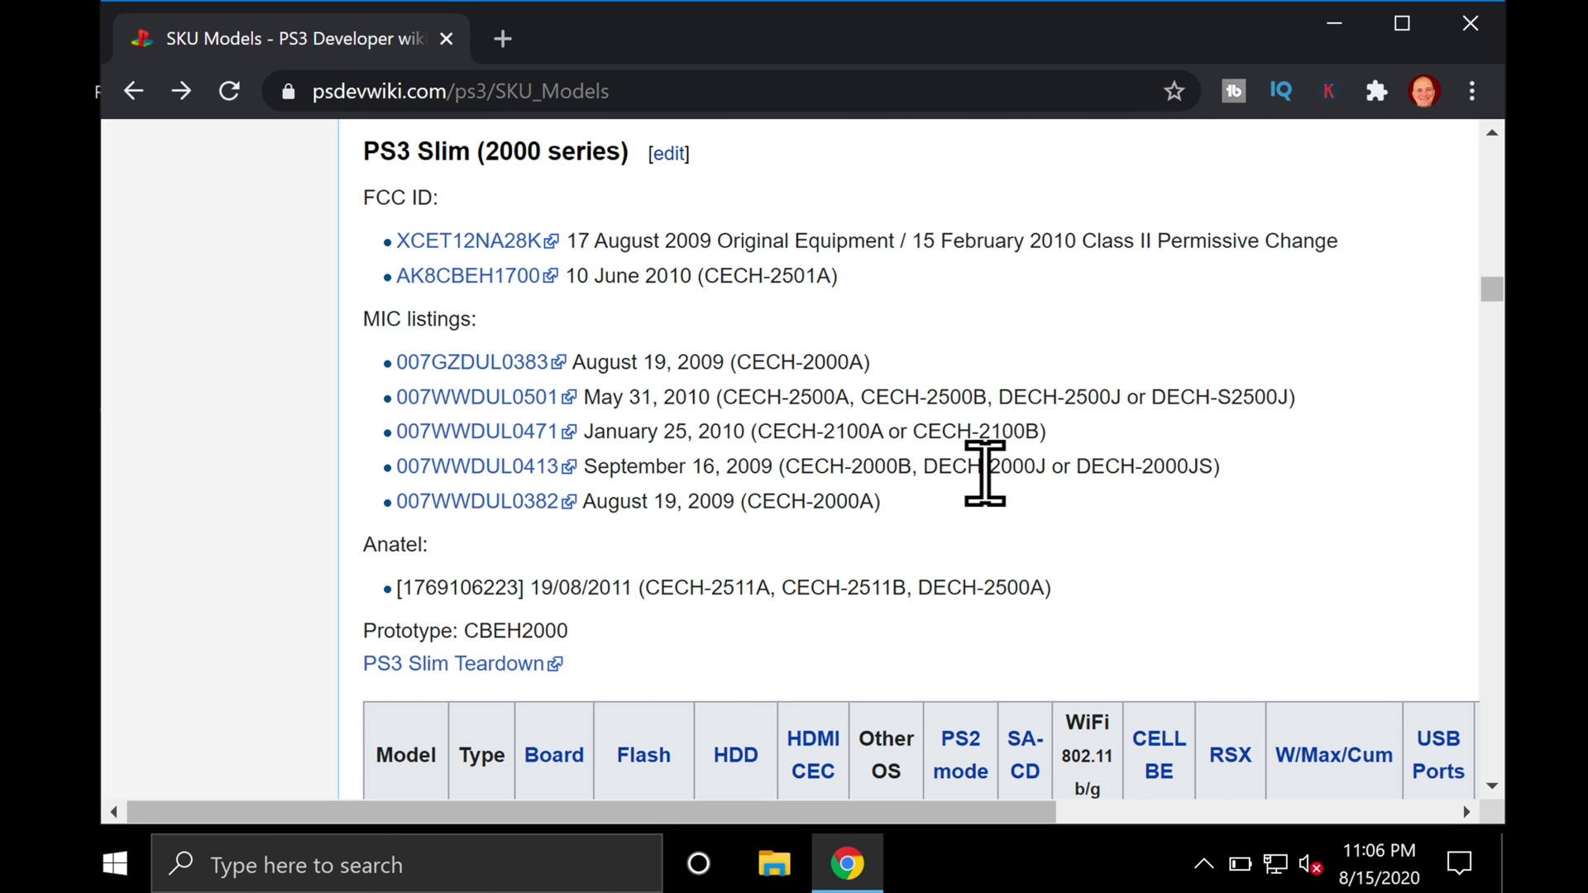
scroll(985, 473, right, 6)
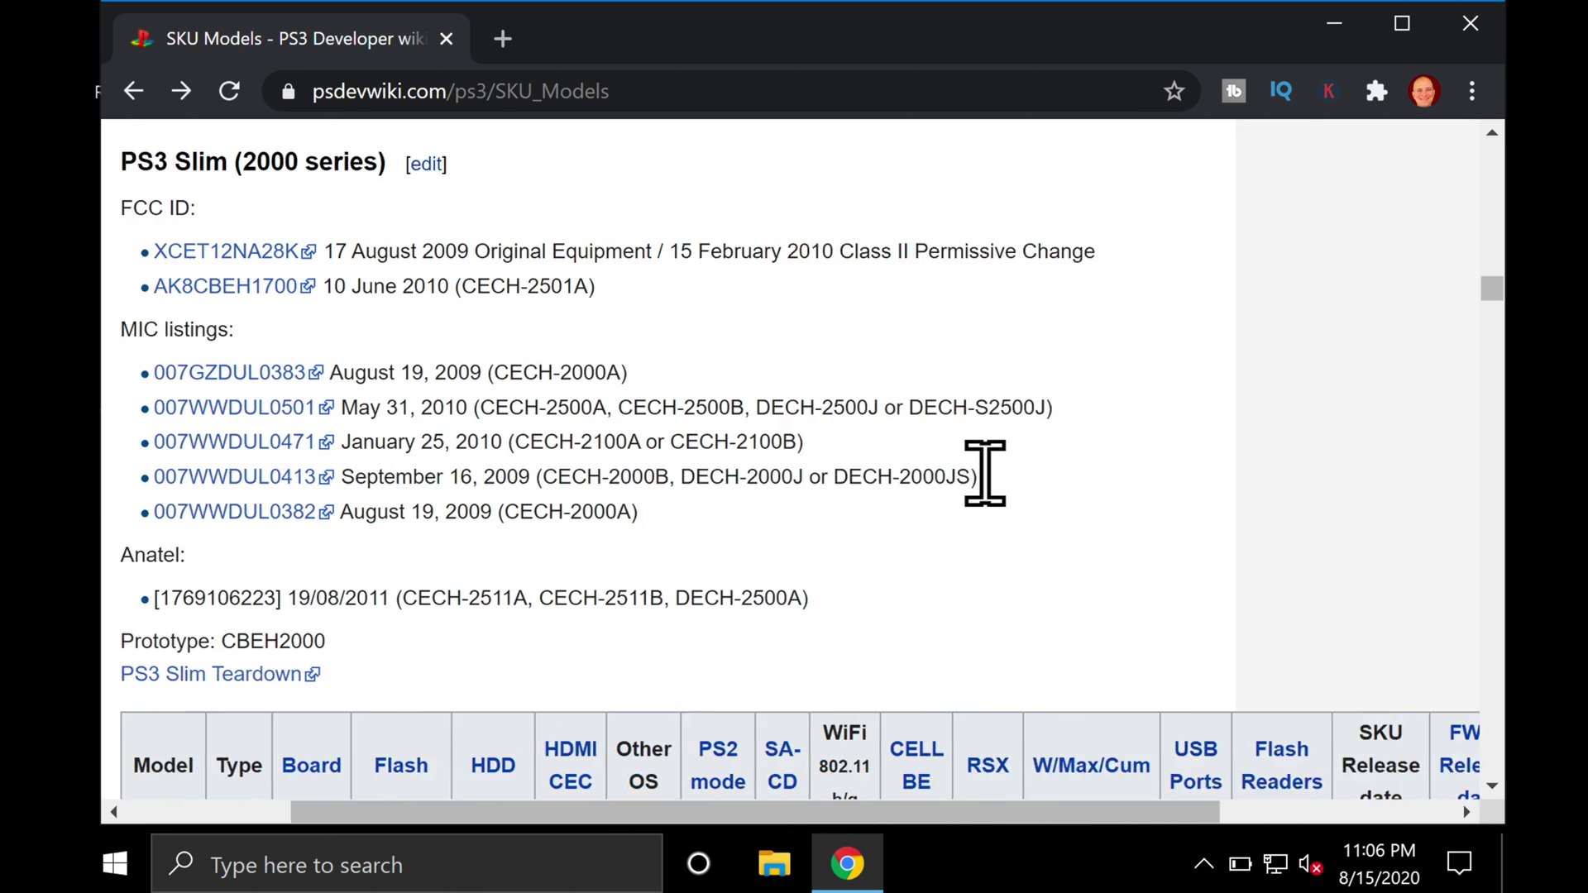
scroll(985, 473, down, 4)
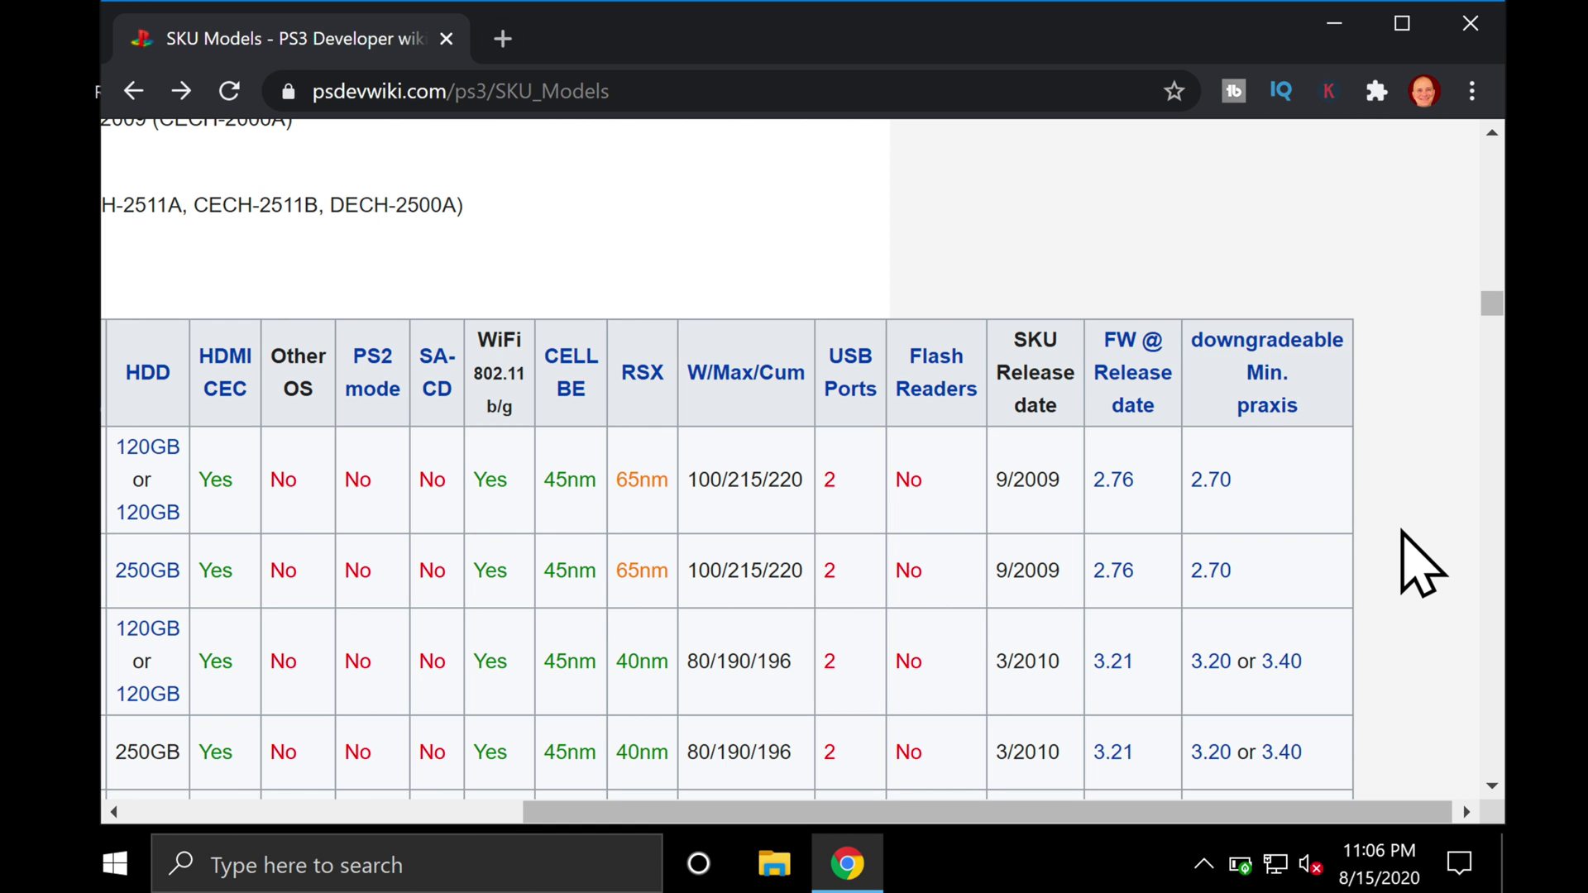
scroll(1402, 532, down, 4)
scroll(1403, 534, down, 6)
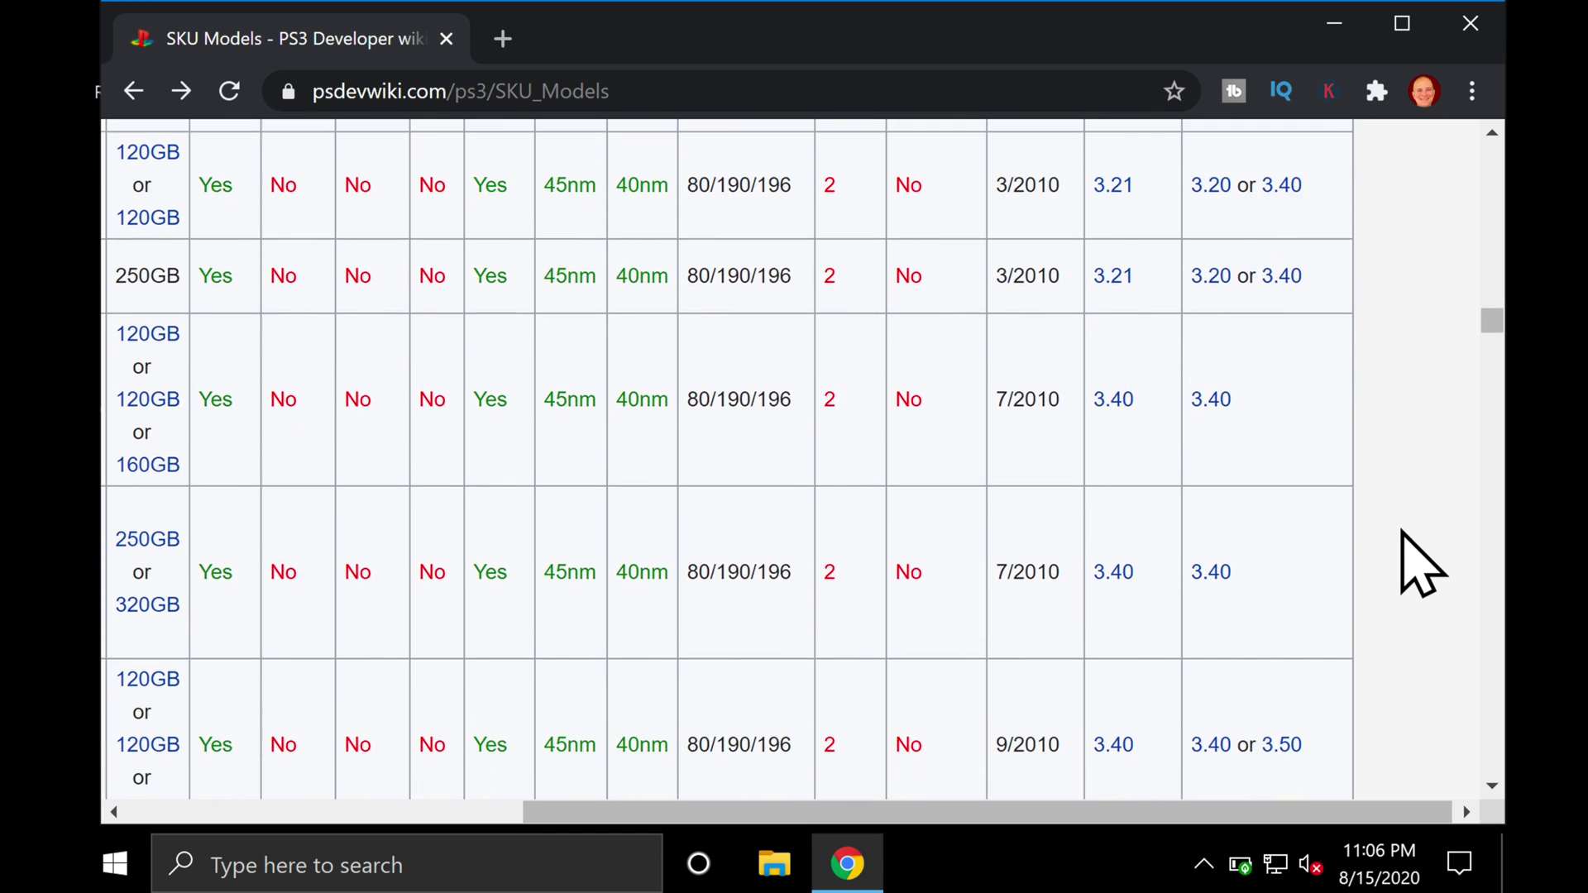
scroll(1402, 532, down, 6)
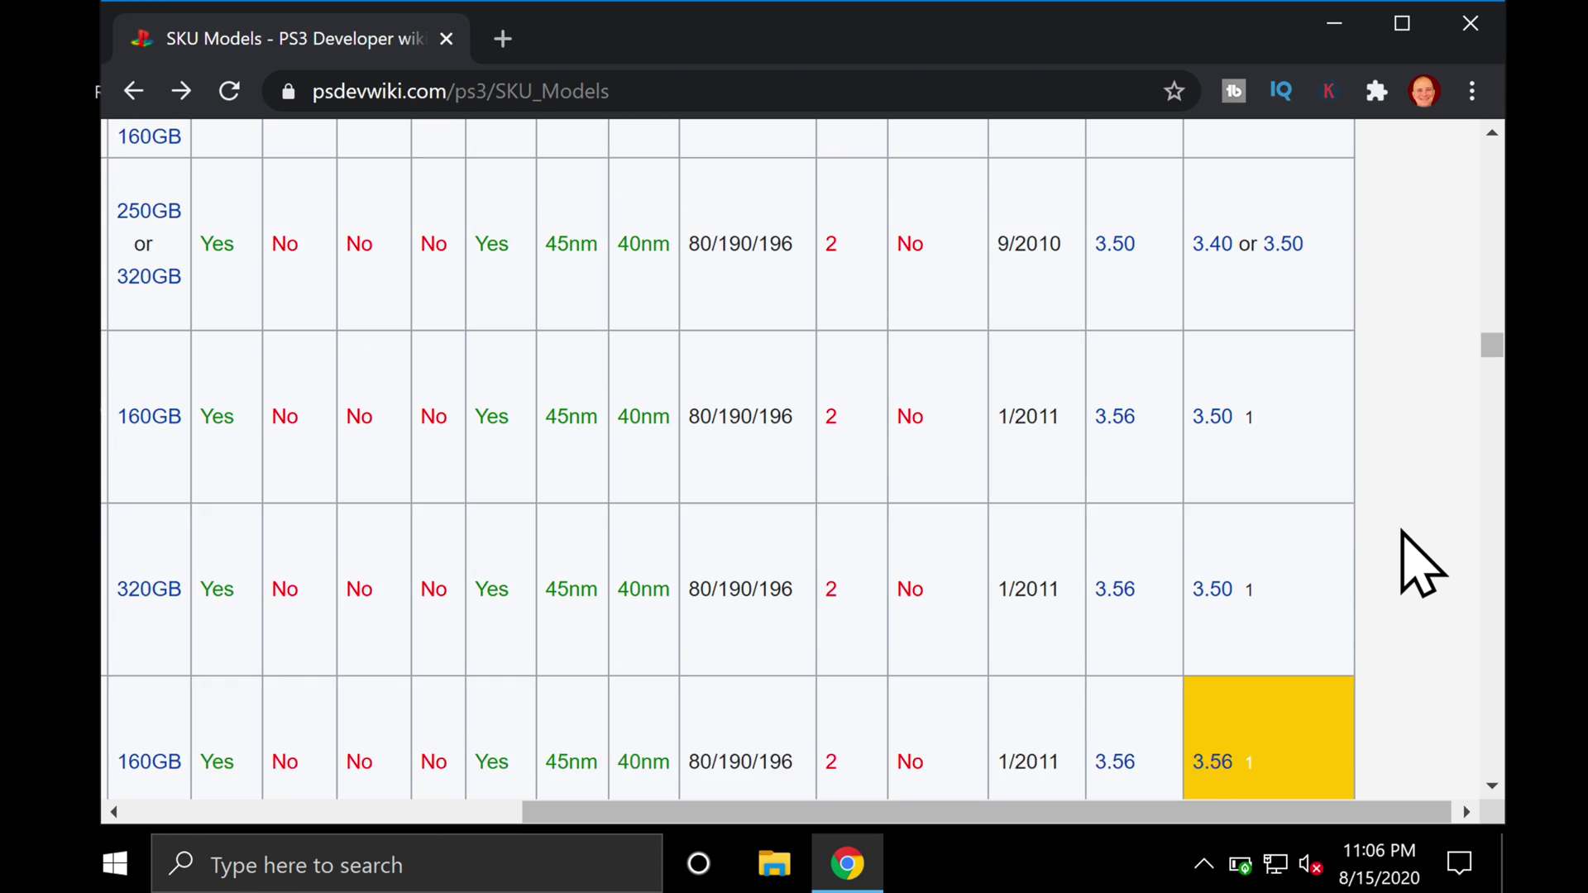
scroll(1420, 564, down, 1)
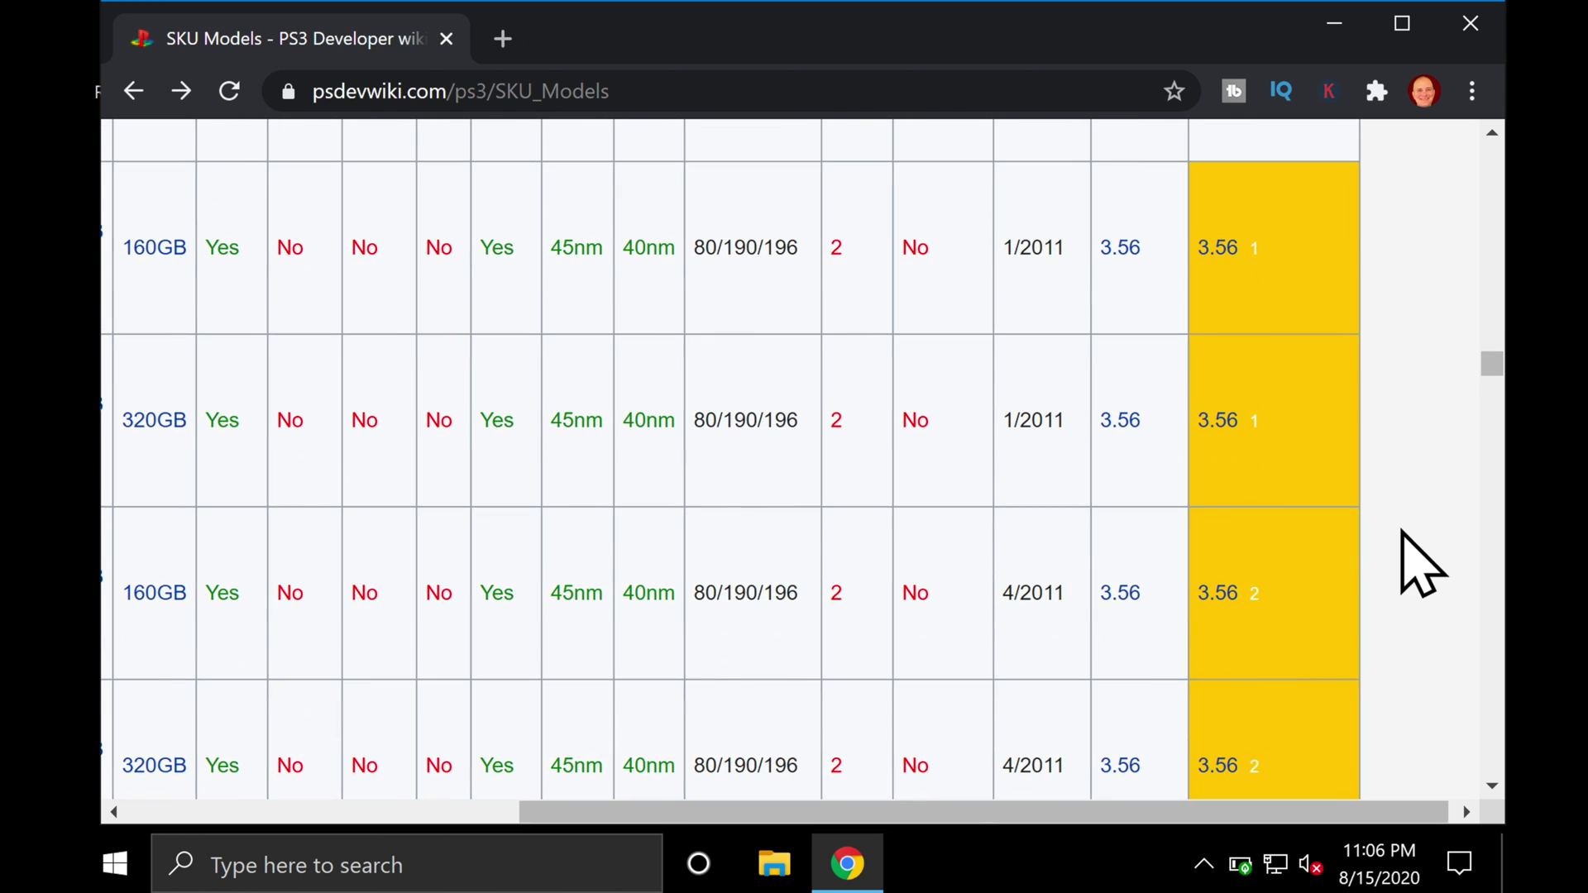
scroll(1420, 565, down, 6)
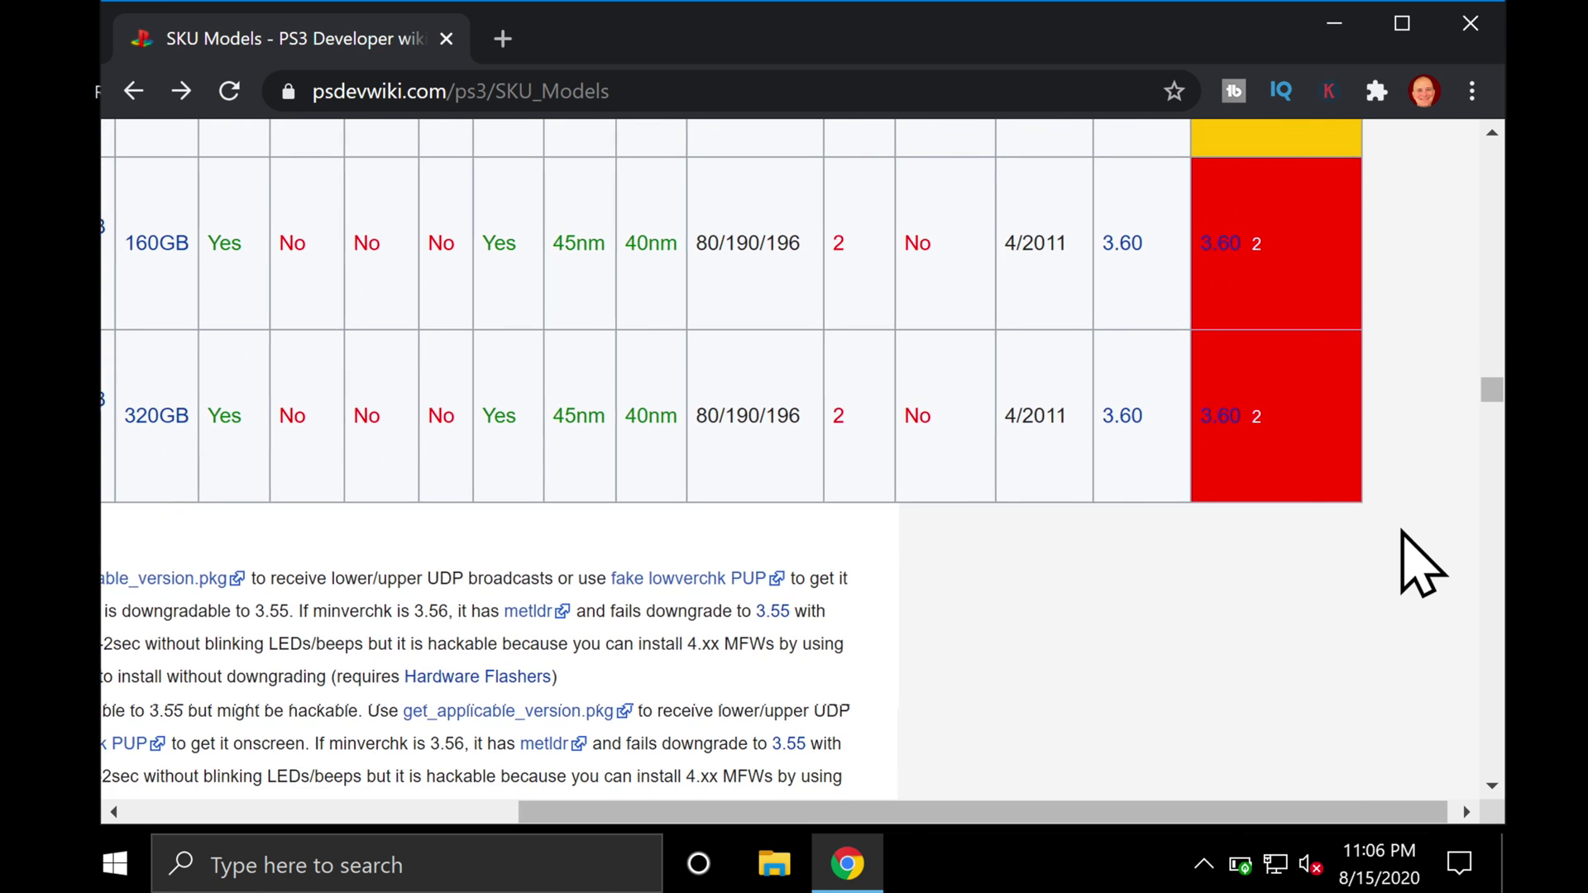
scroll(1420, 565, left, 5)
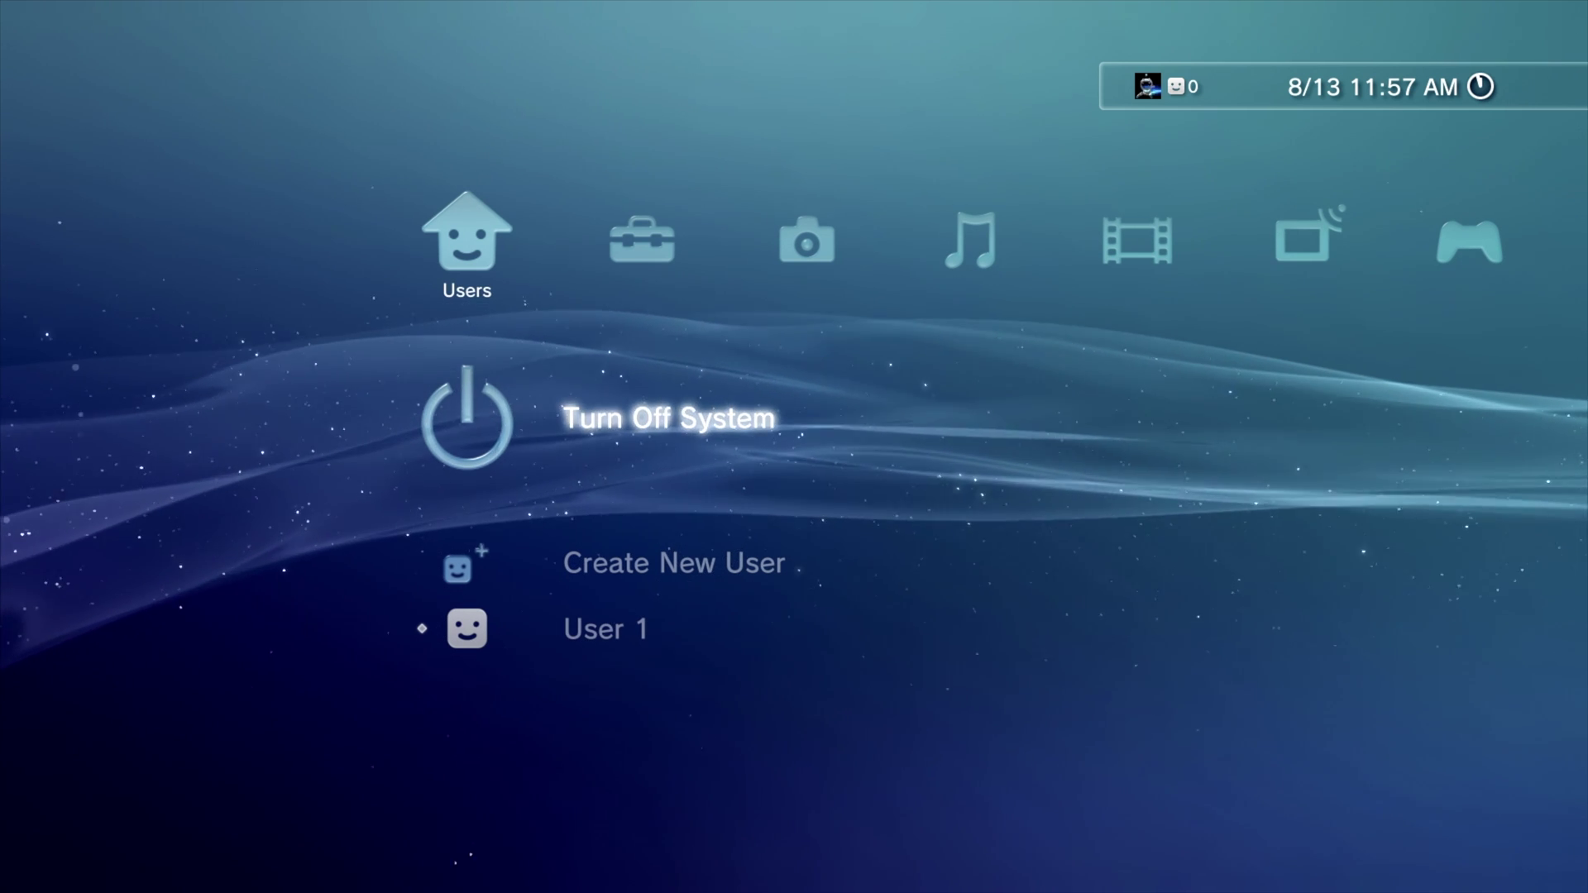
Switch to the PS3 console menu and open its System Settings.
key(Right)
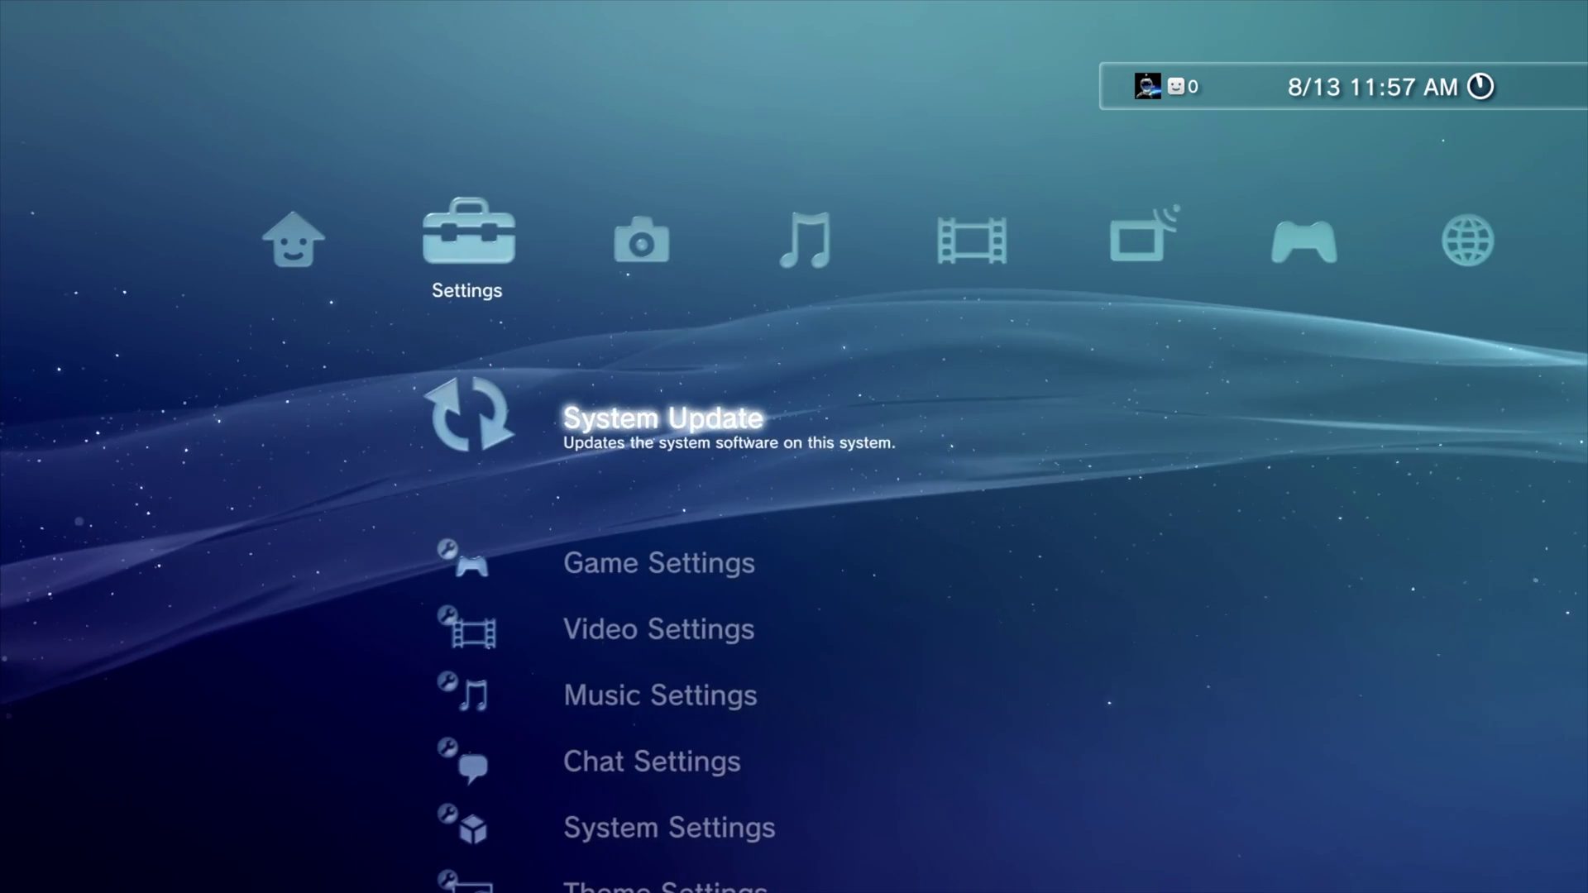
key(Down)
key(Down)
key(Down)
key(Down)
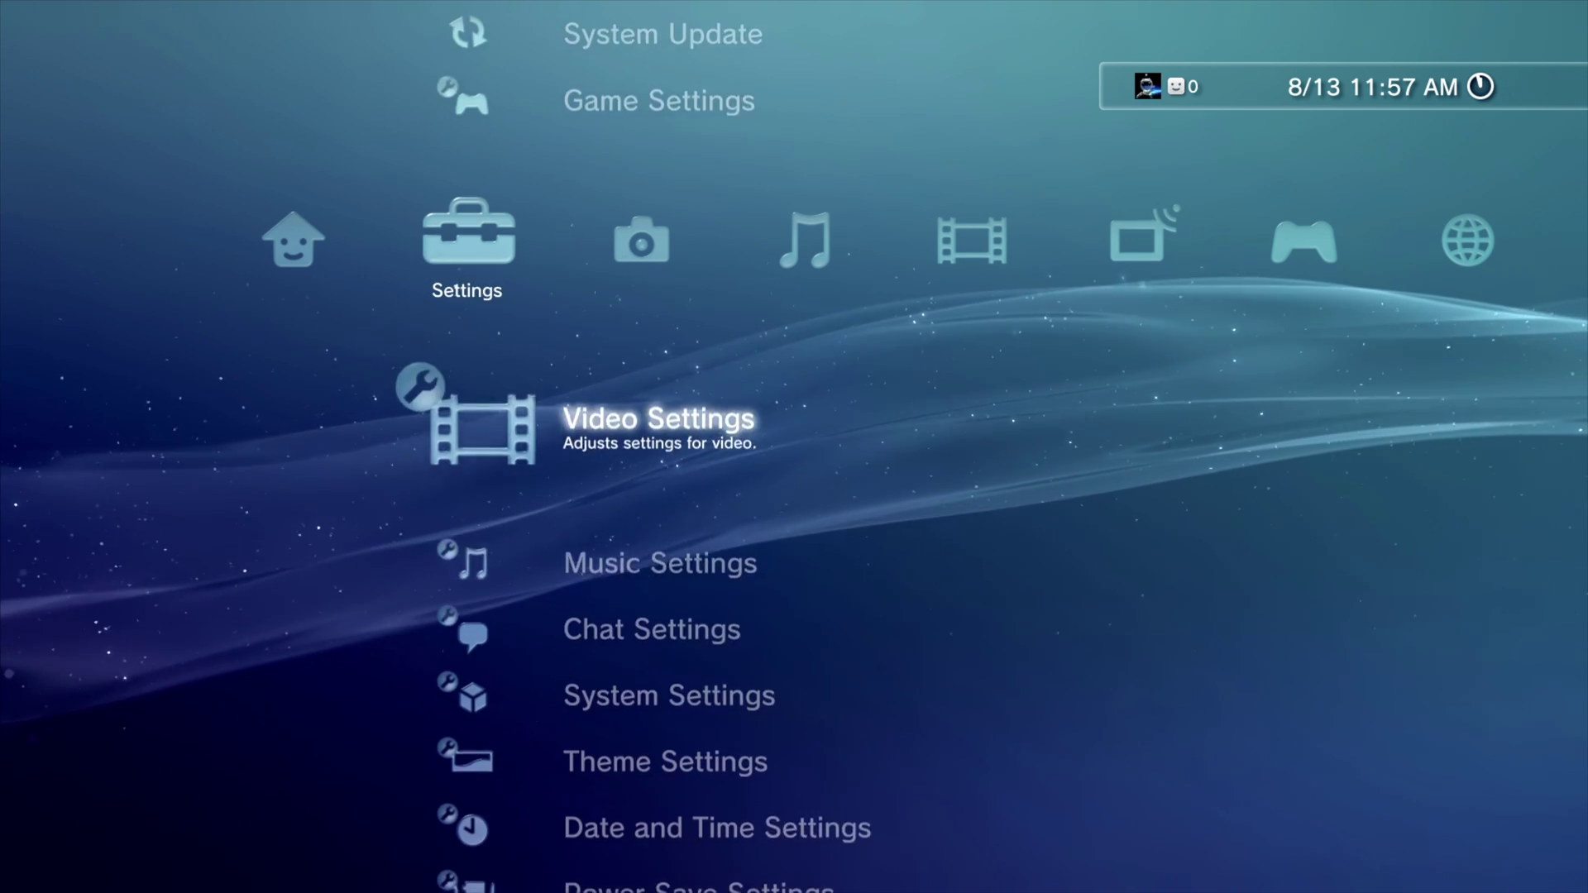
key(Down)
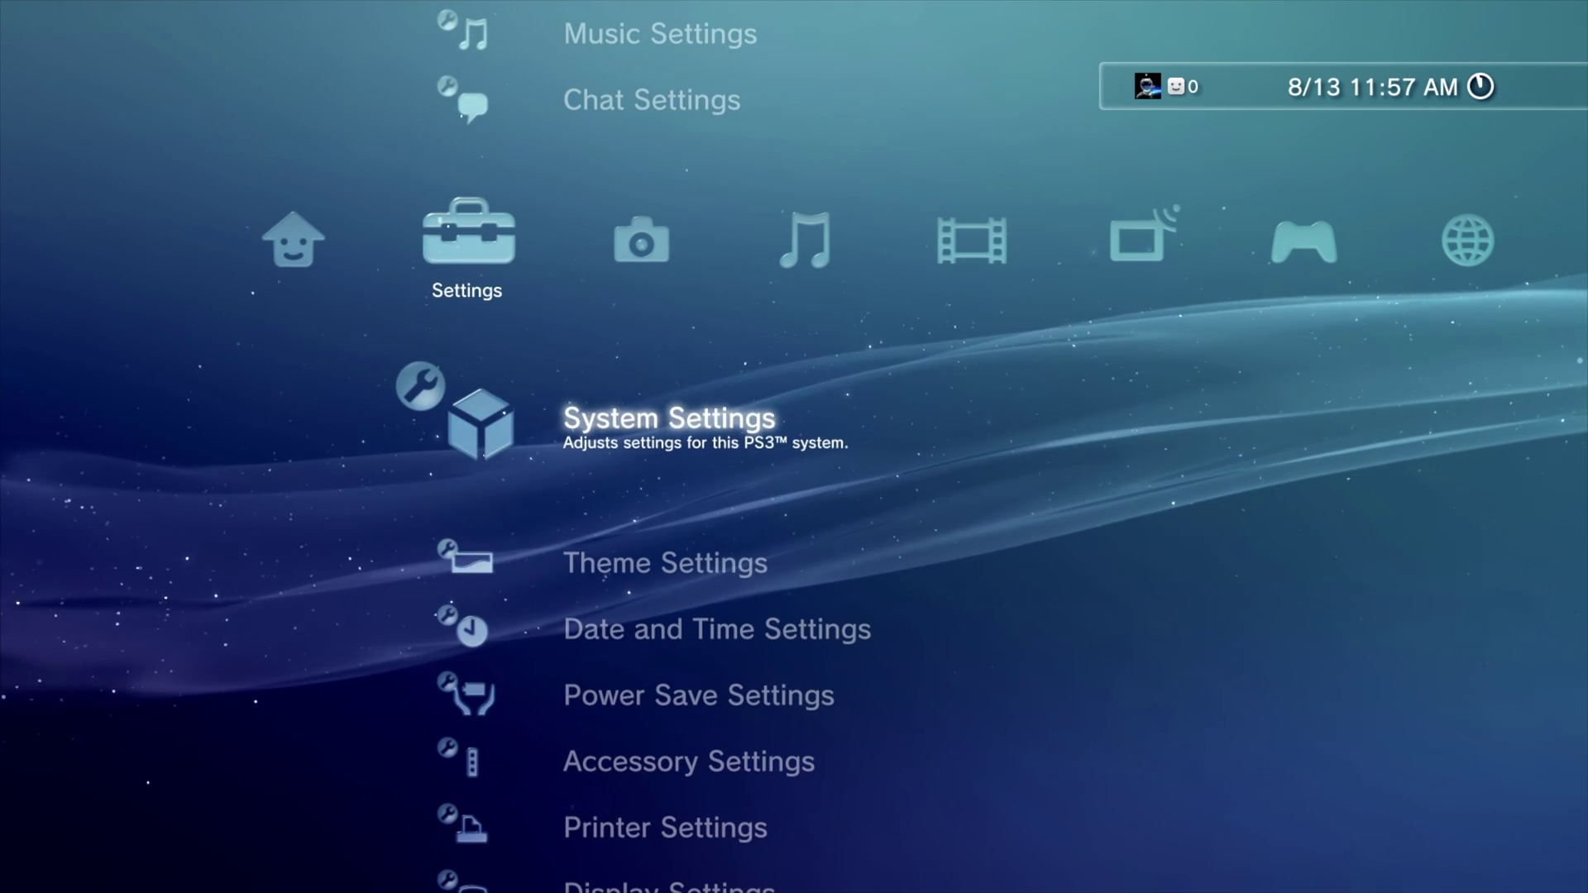
key(Return)
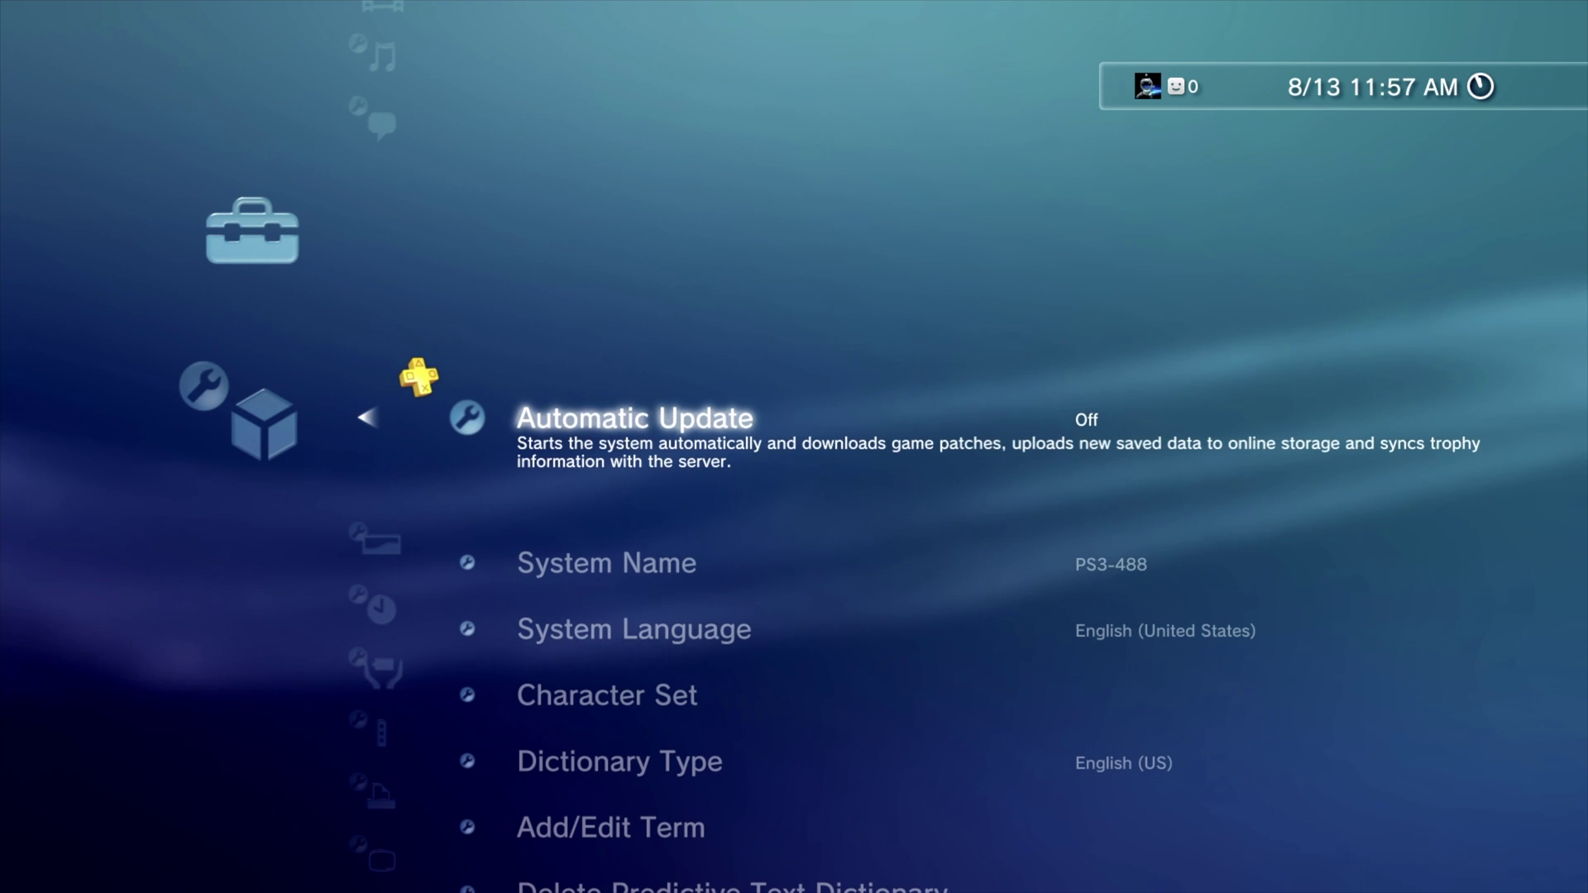
View the System Information screen to check the system software version, then return to the main Settings list.
key(Down)
key(Down)
key(Down)
key(Down)
key(Down)
key(Down)
key(Down)
key(Down)
key(Down)
key(Down)
key(Down)
key(Down)
key(Down)
key(Down)
key(Down)
key(Down)
key(Down)
key(Down)
key(Down)
key(Down)
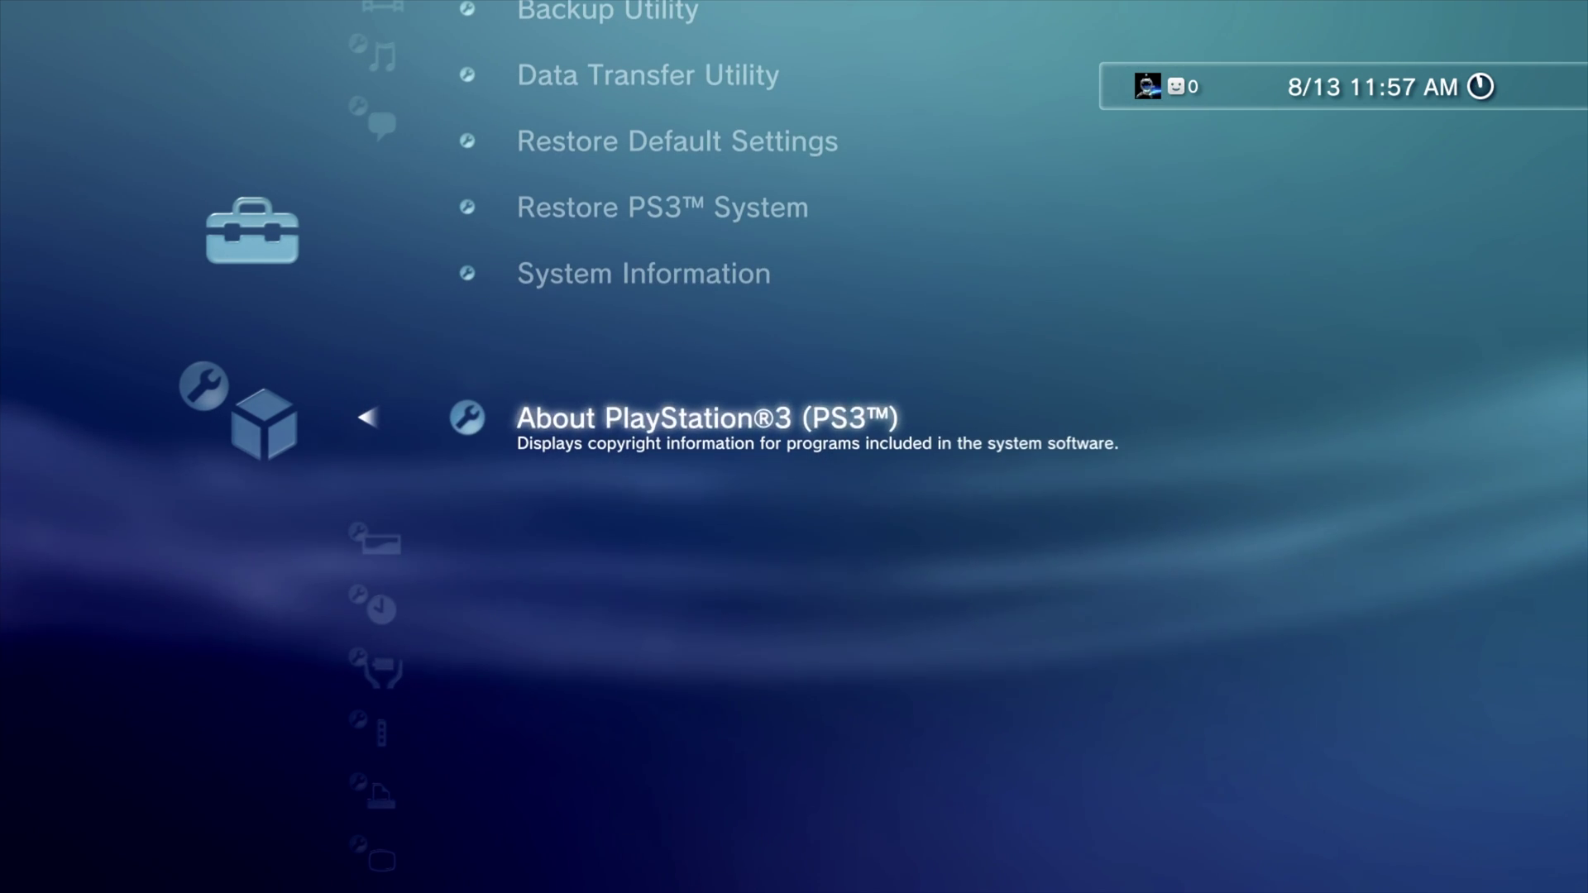
key(Up)
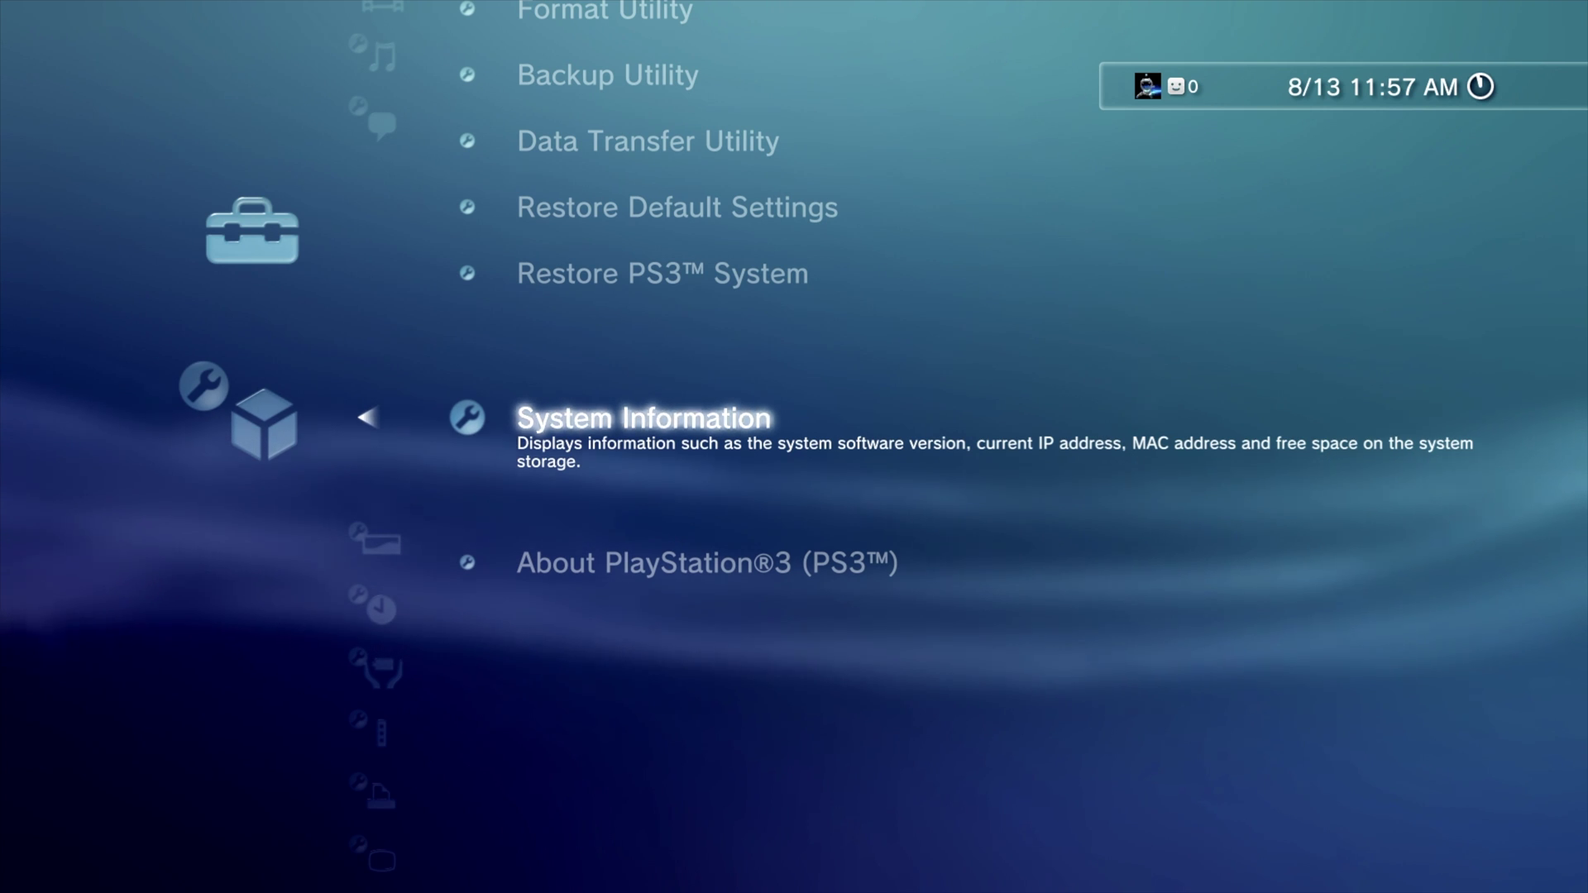
key(Return)
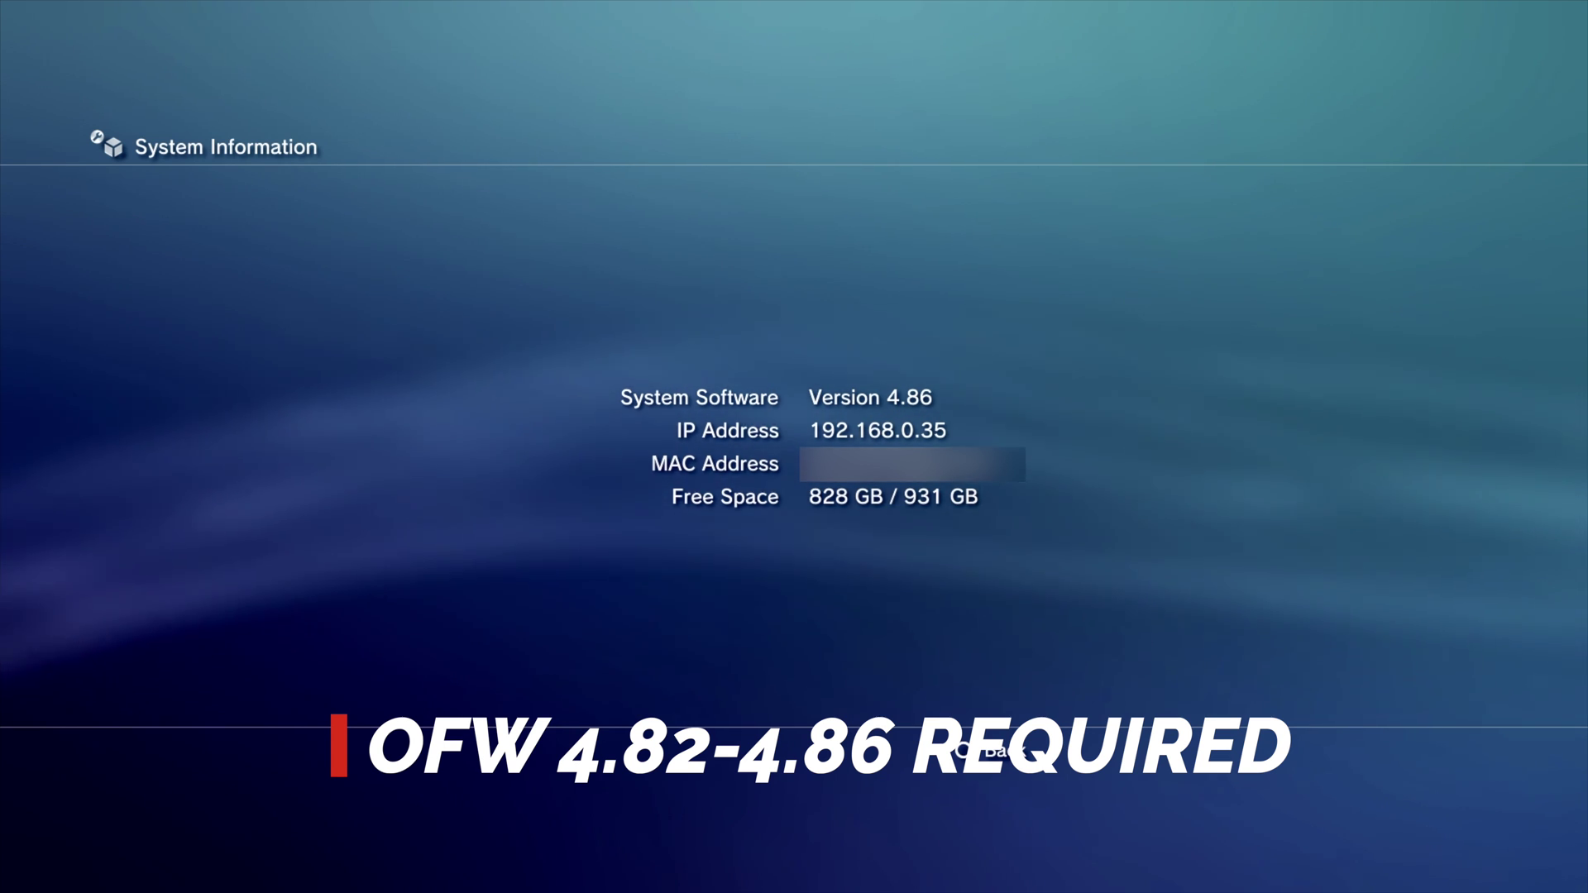
key(Escape)
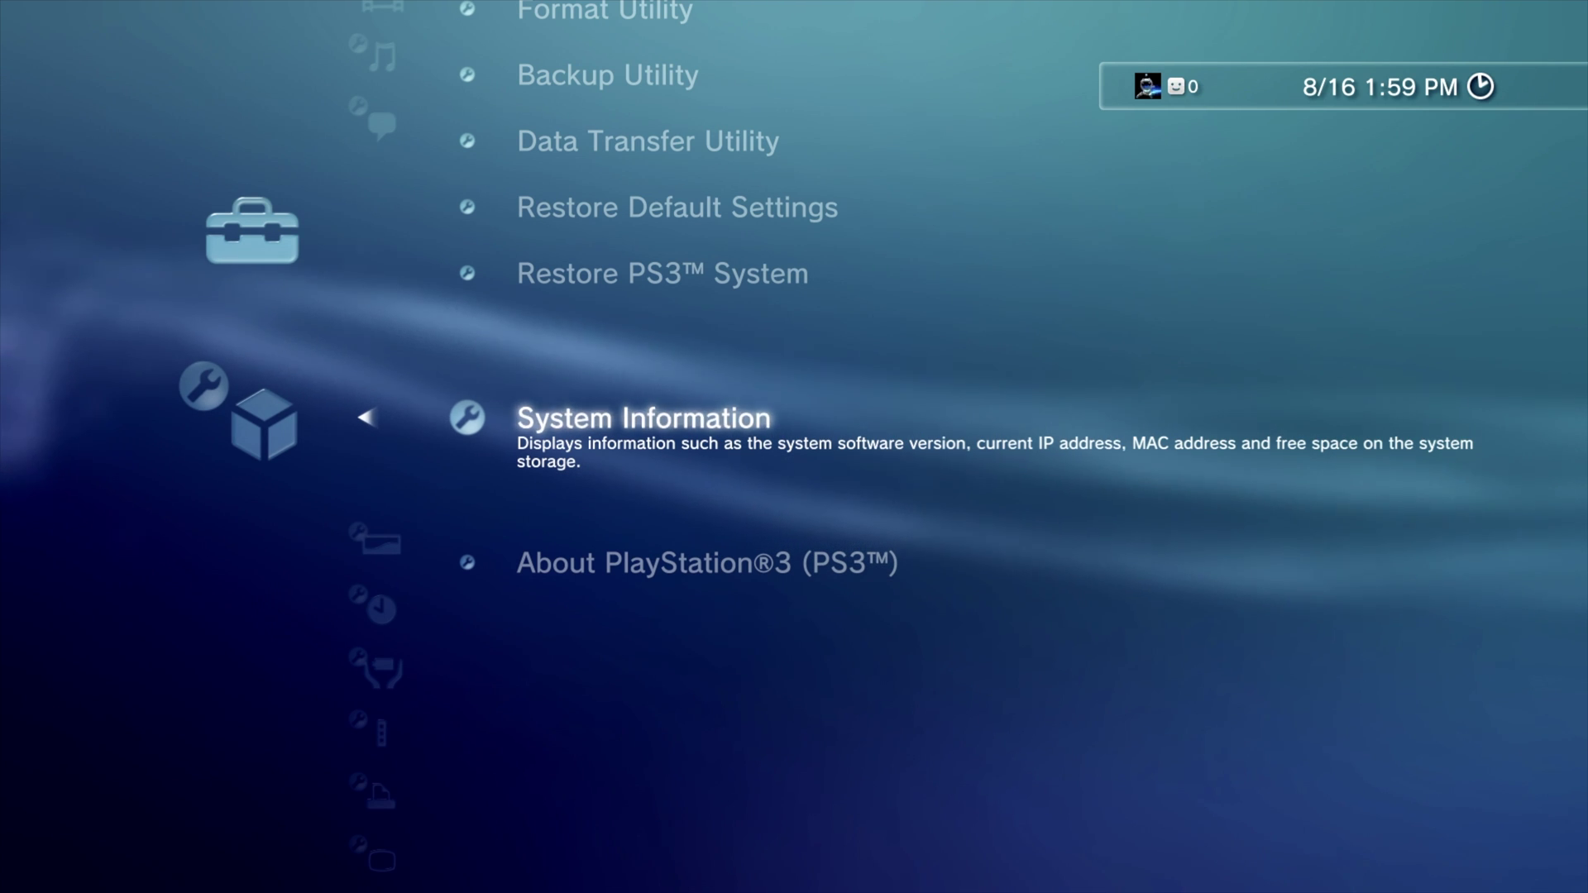
key(Escape)
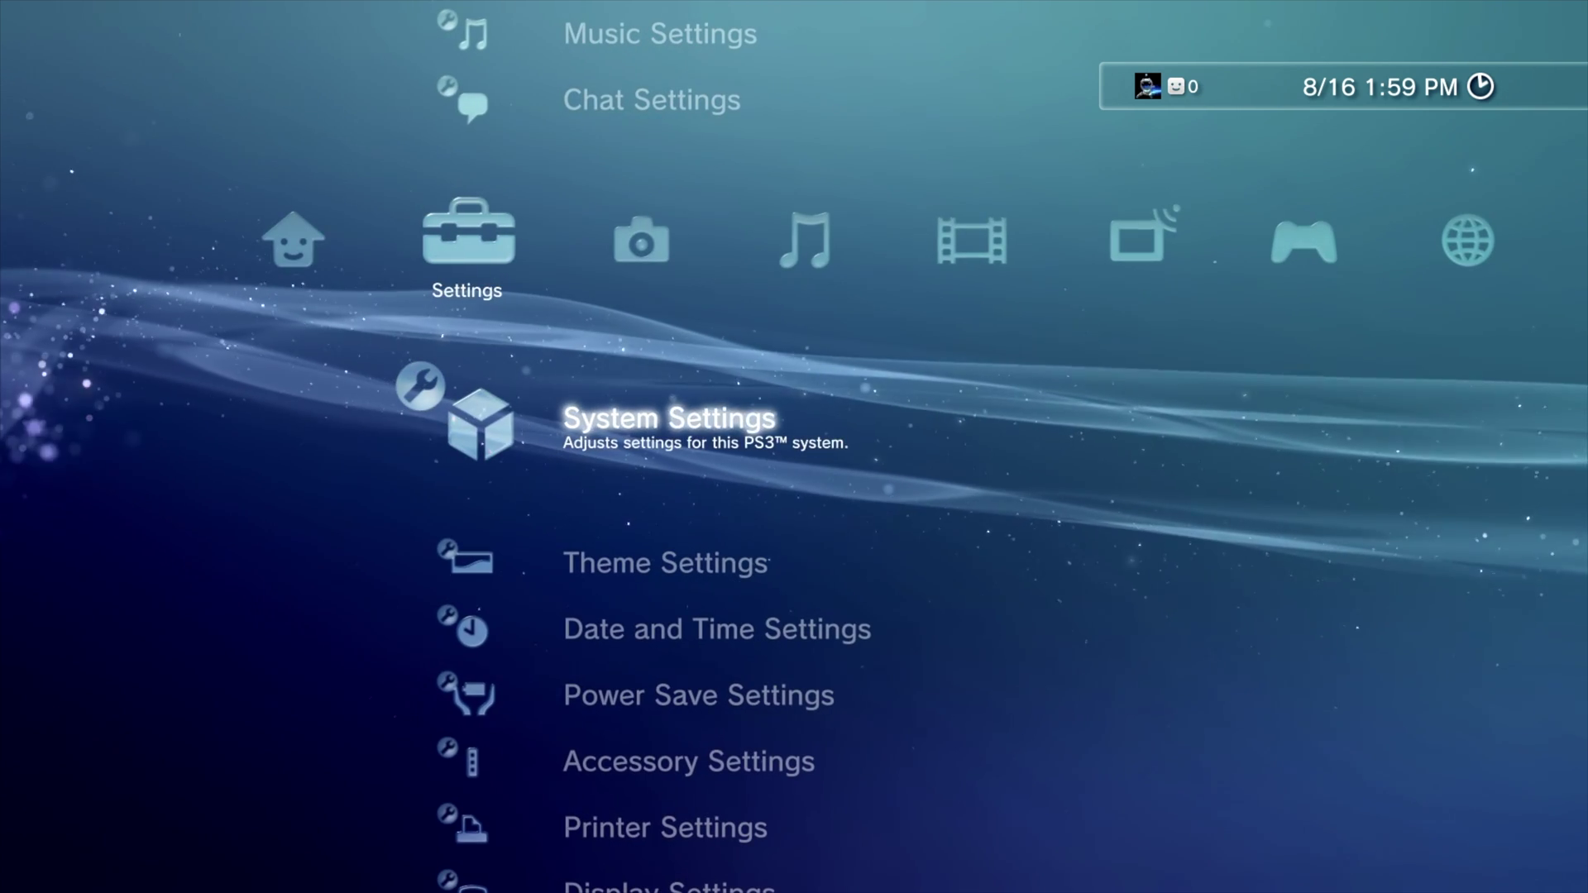
Set the console's date and time via Internet and return to the main Settings list.
key(Down)
key(Down)
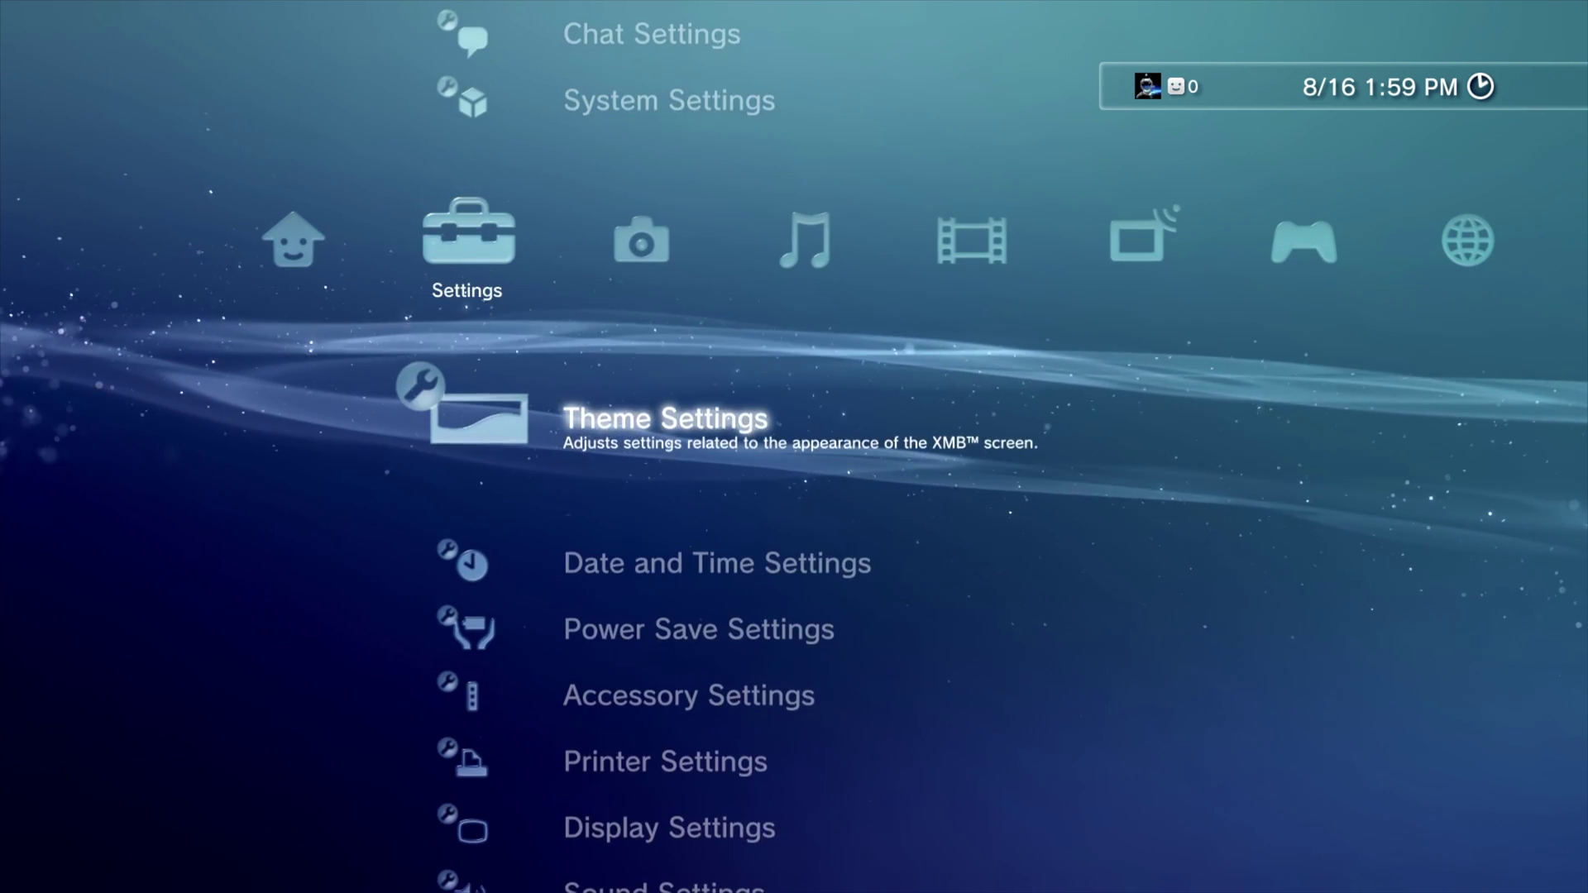
key(Down)
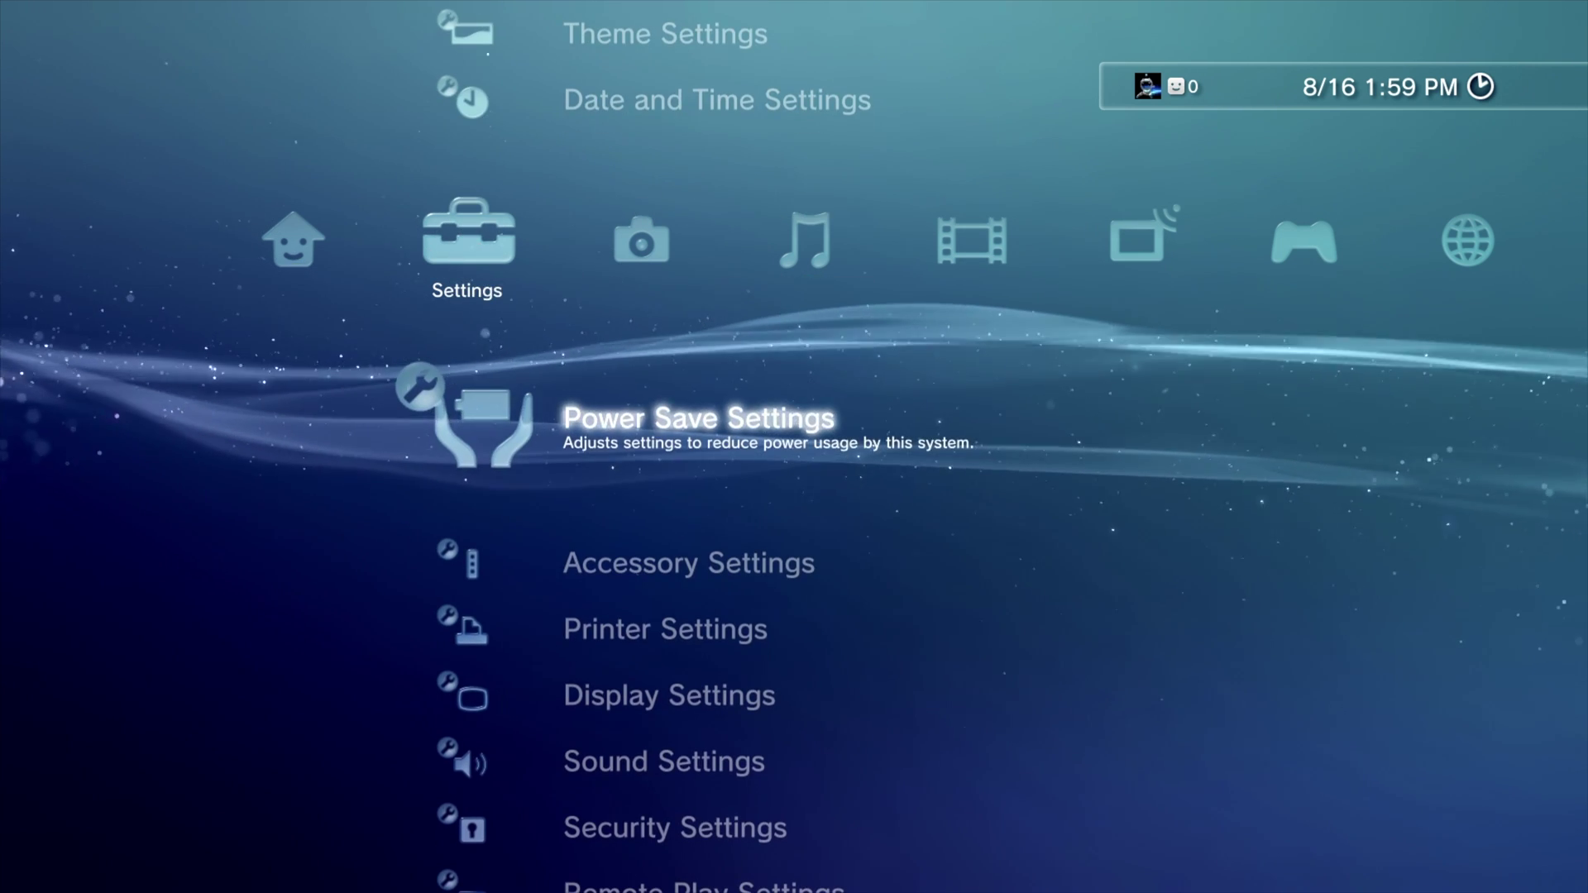
key(Up)
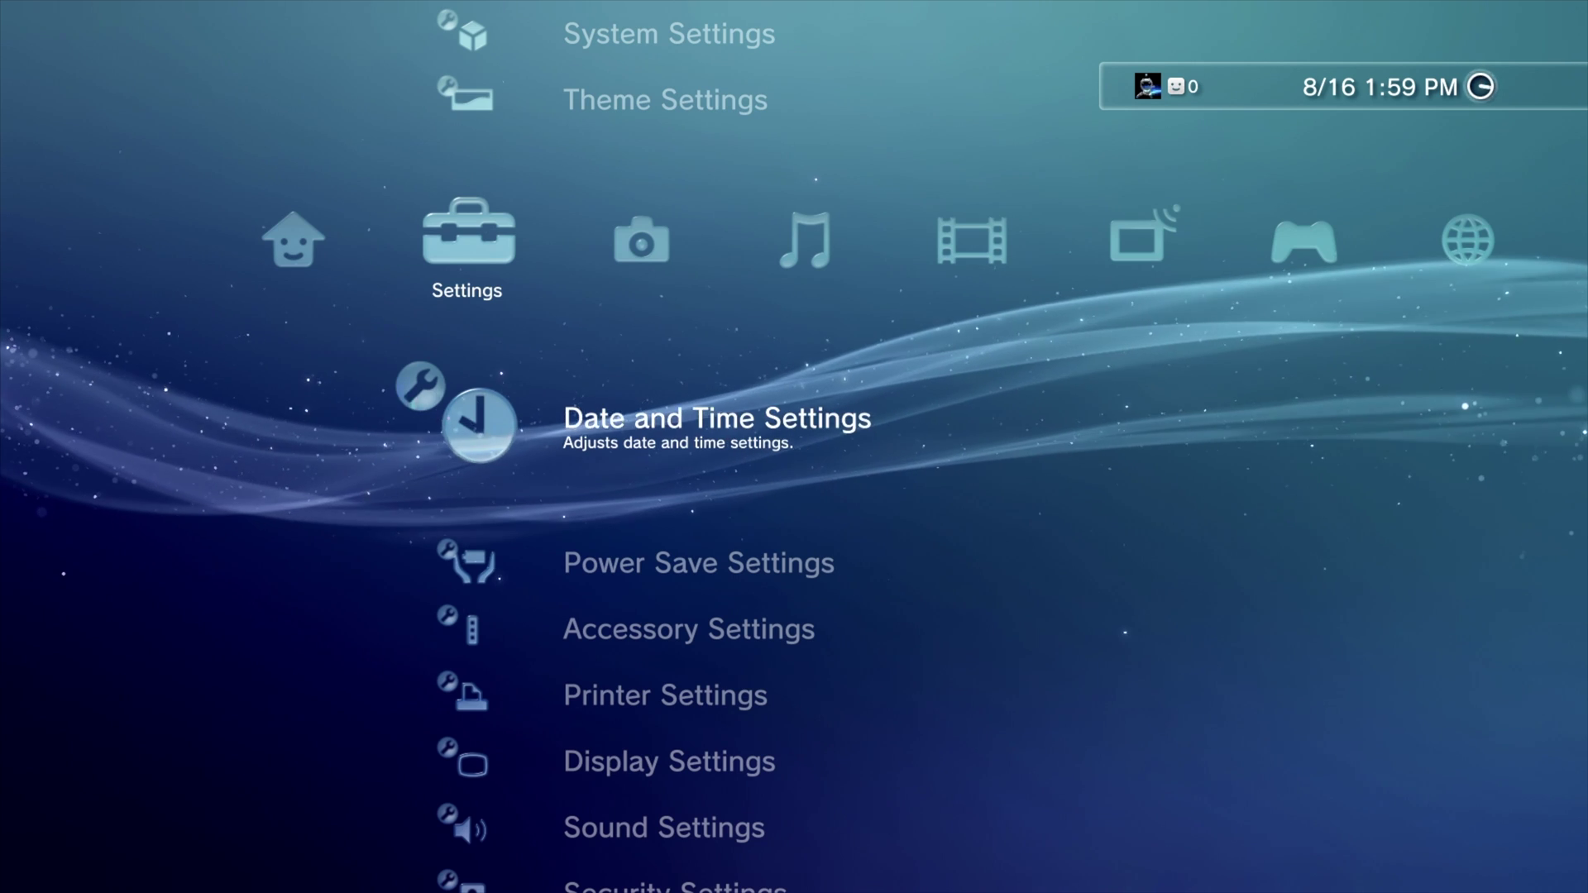
key(Return)
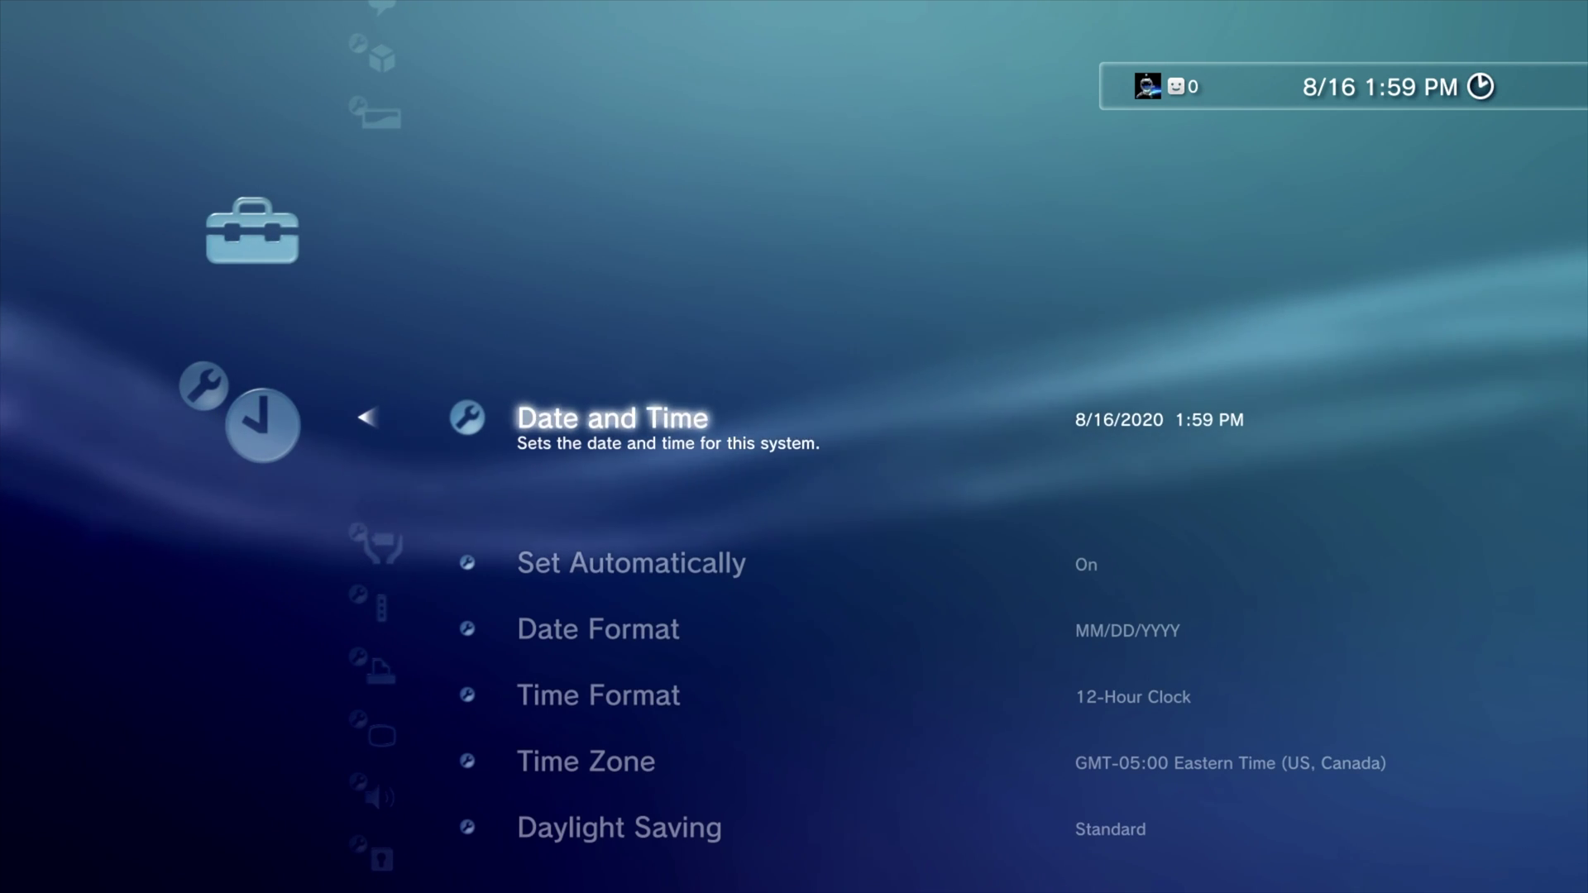
key(Return)
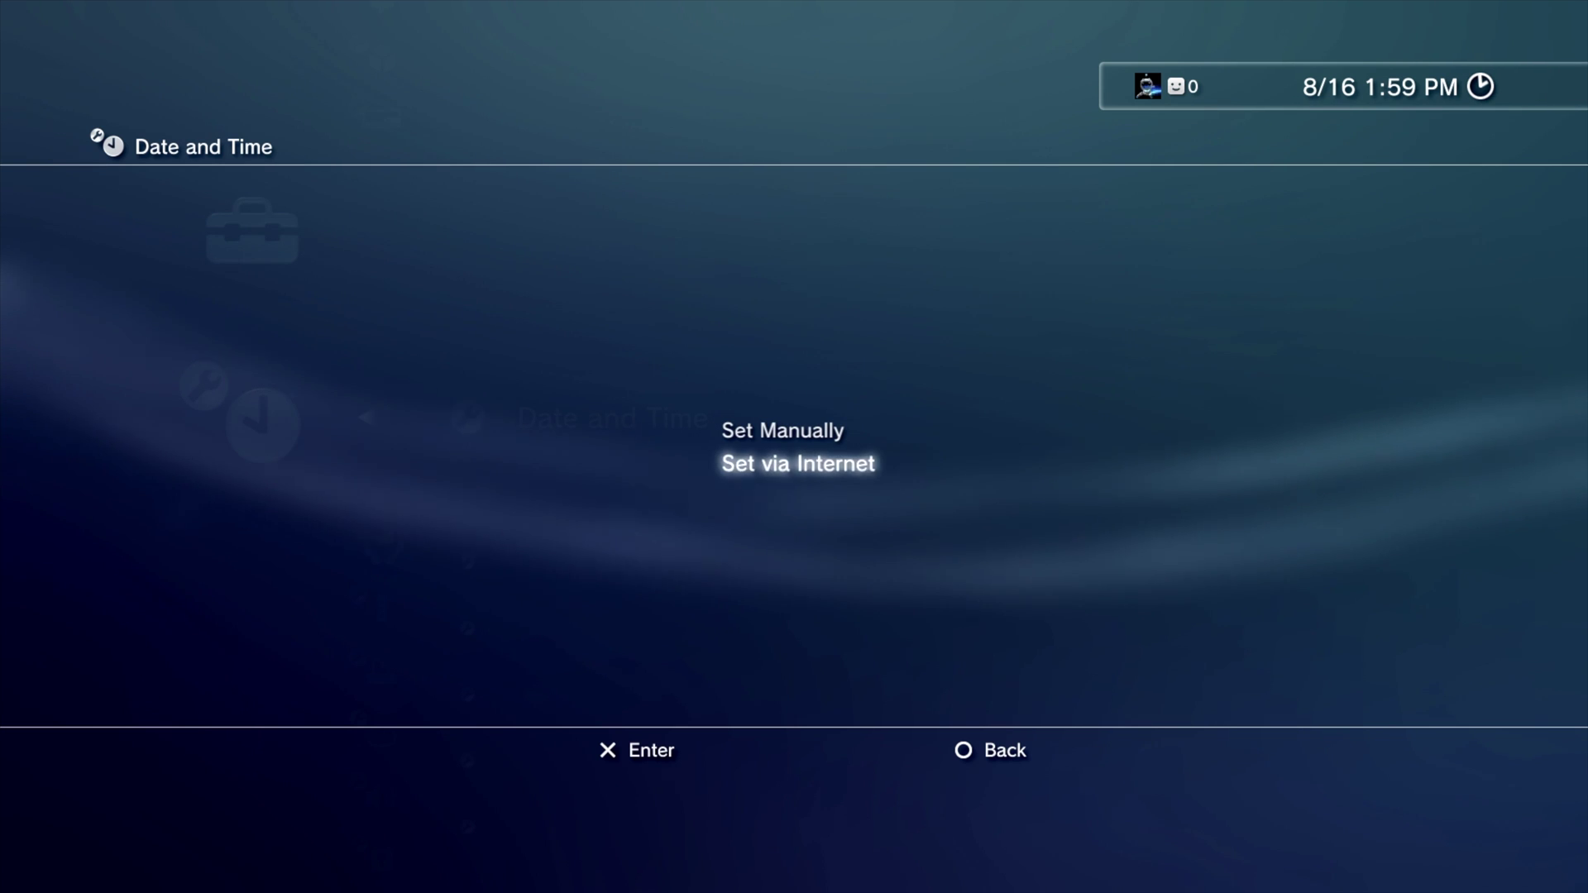
key(Return)
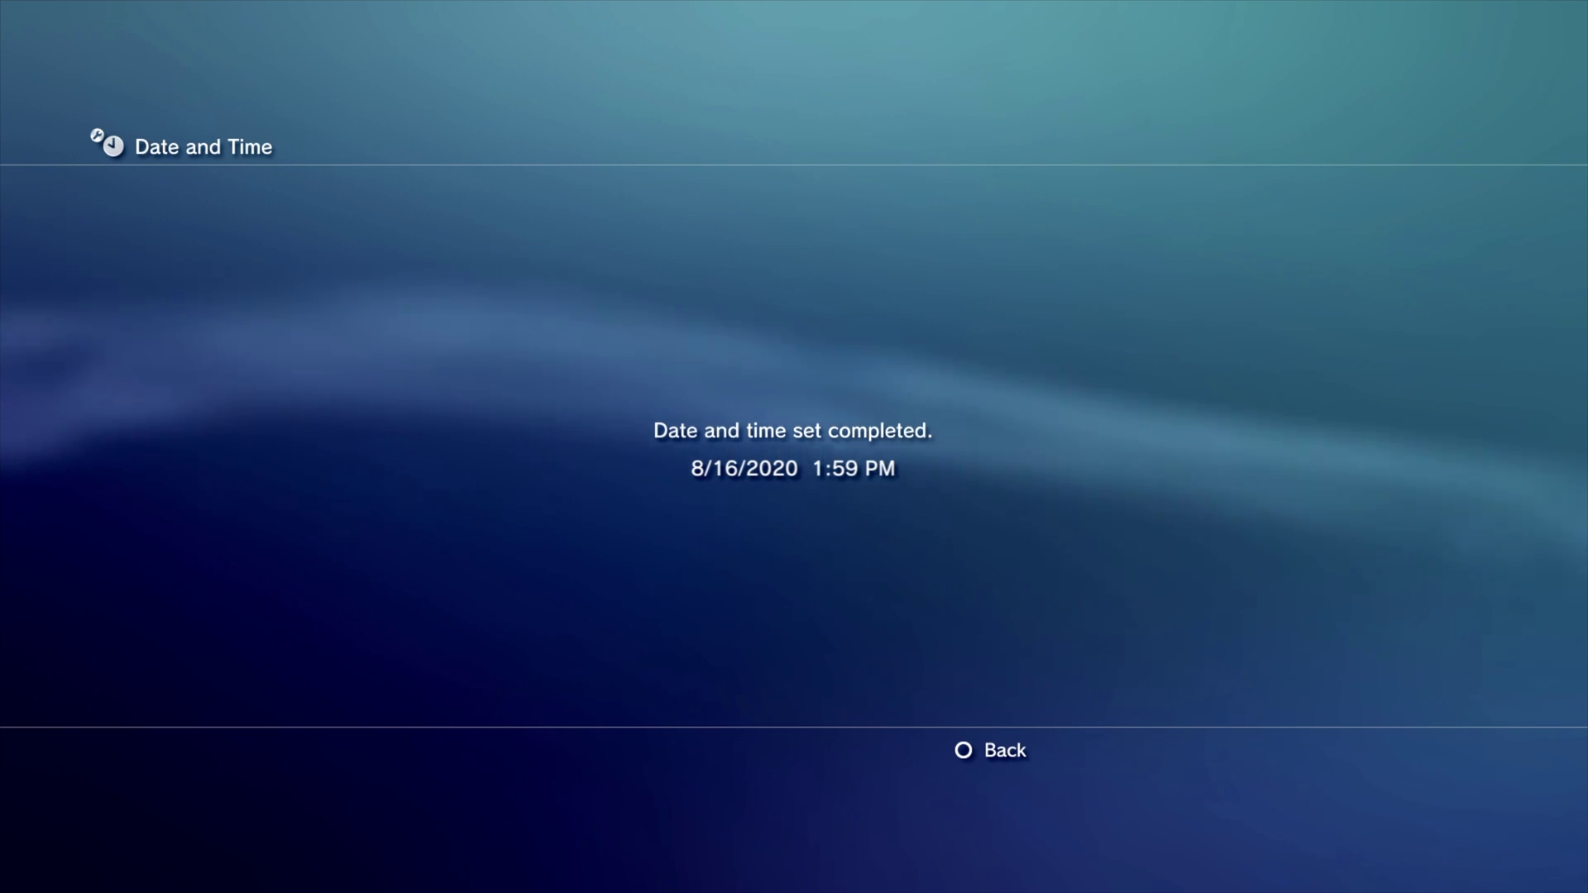
key(Escape)
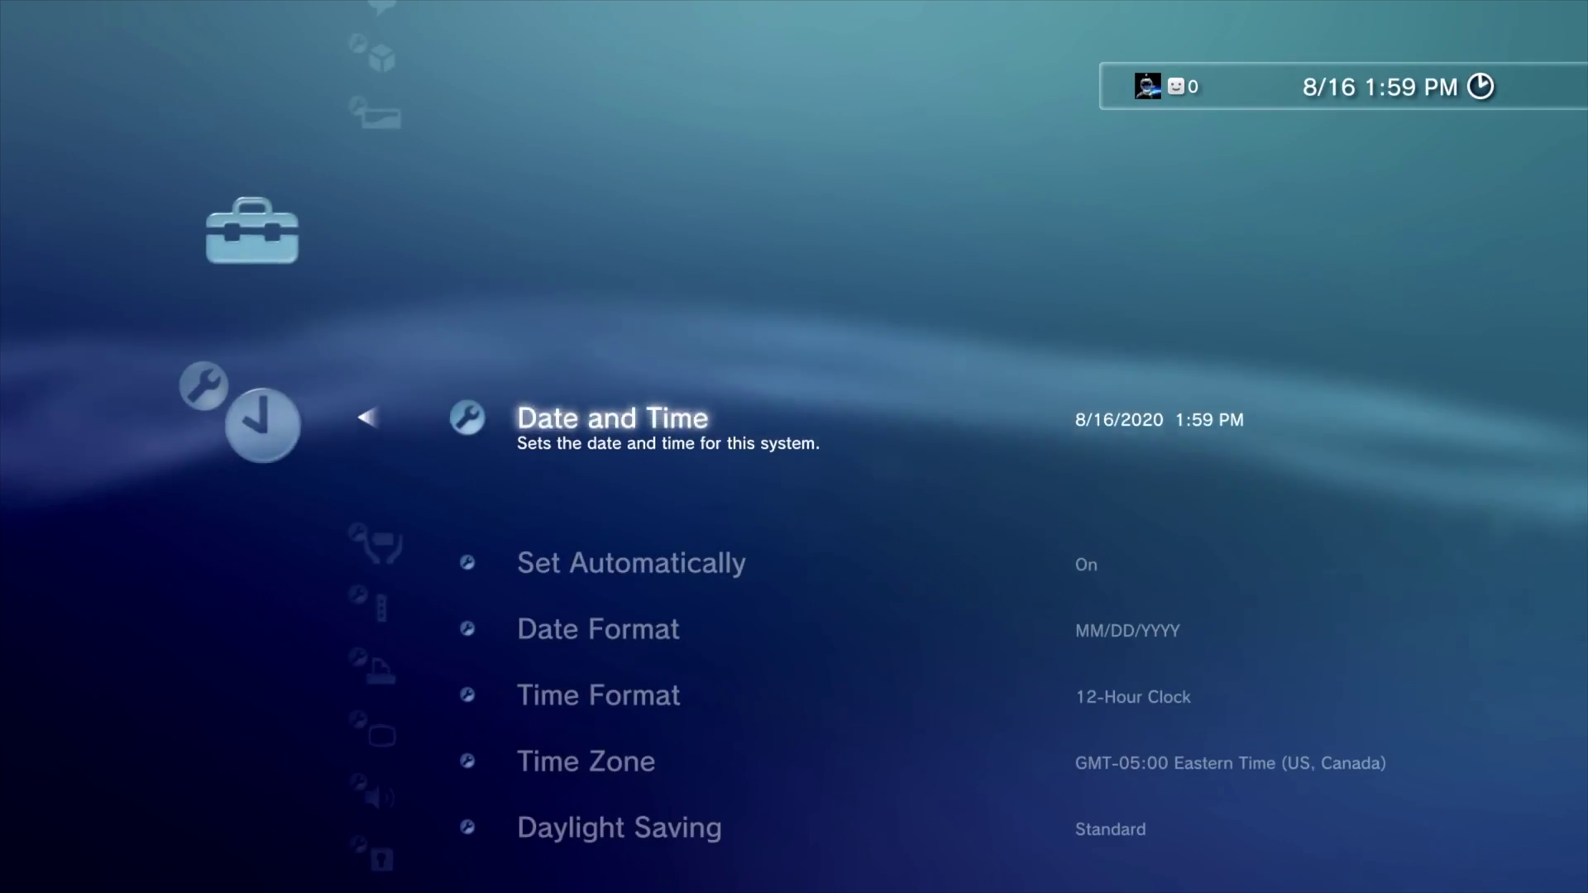
key(Escape)
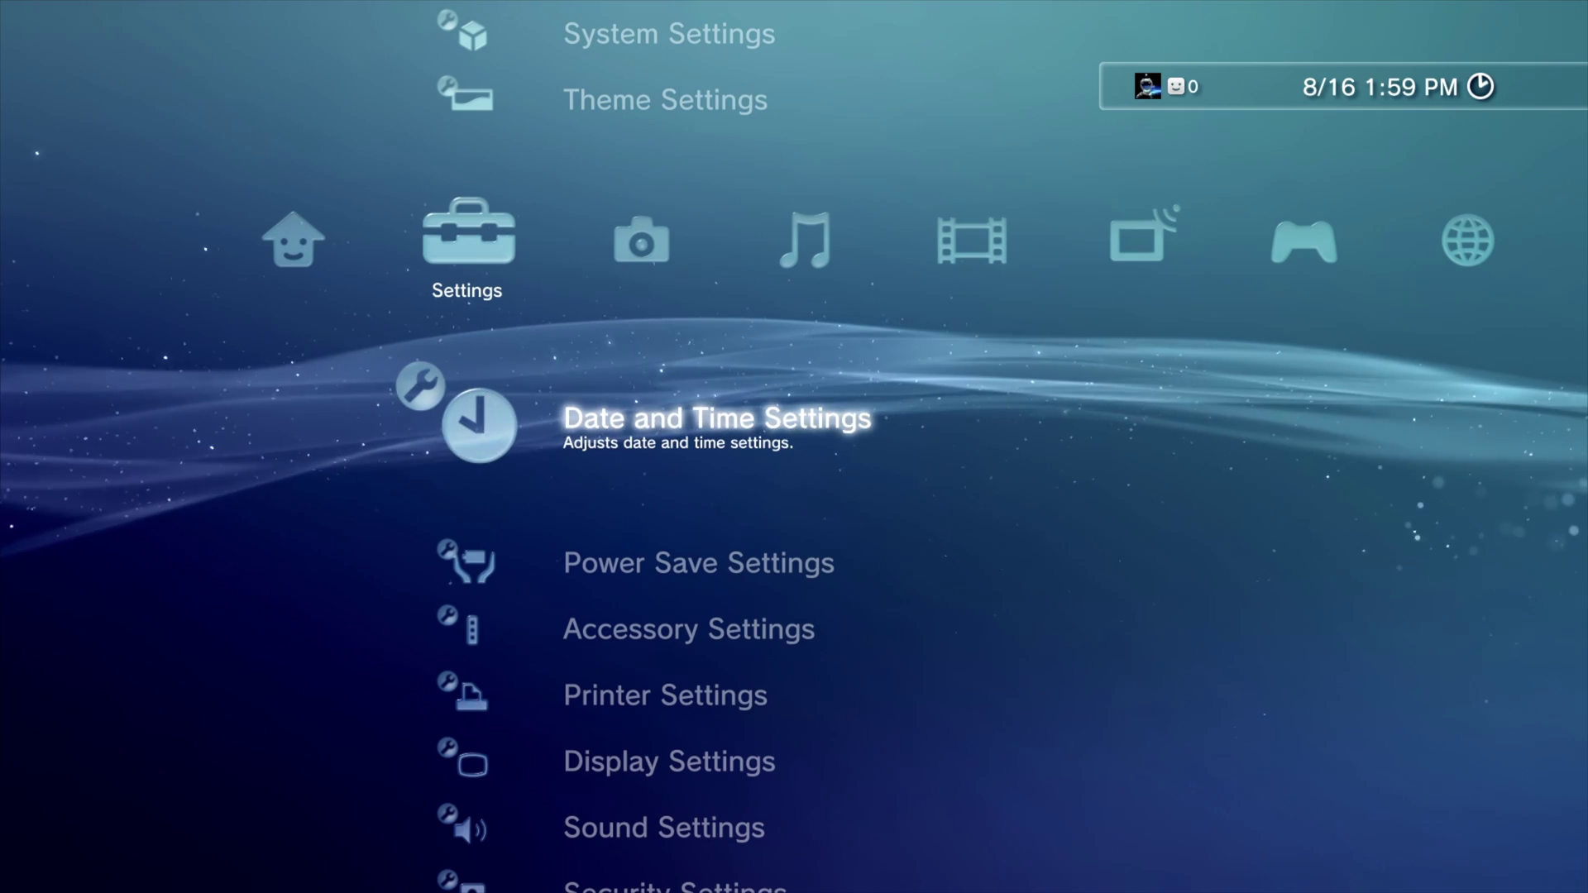
Go from the Settings category to the Network category and open the Internet Browser.
key(Up)
key(Up)
key(Up)
key(Up)
key(Up)
key(Up)
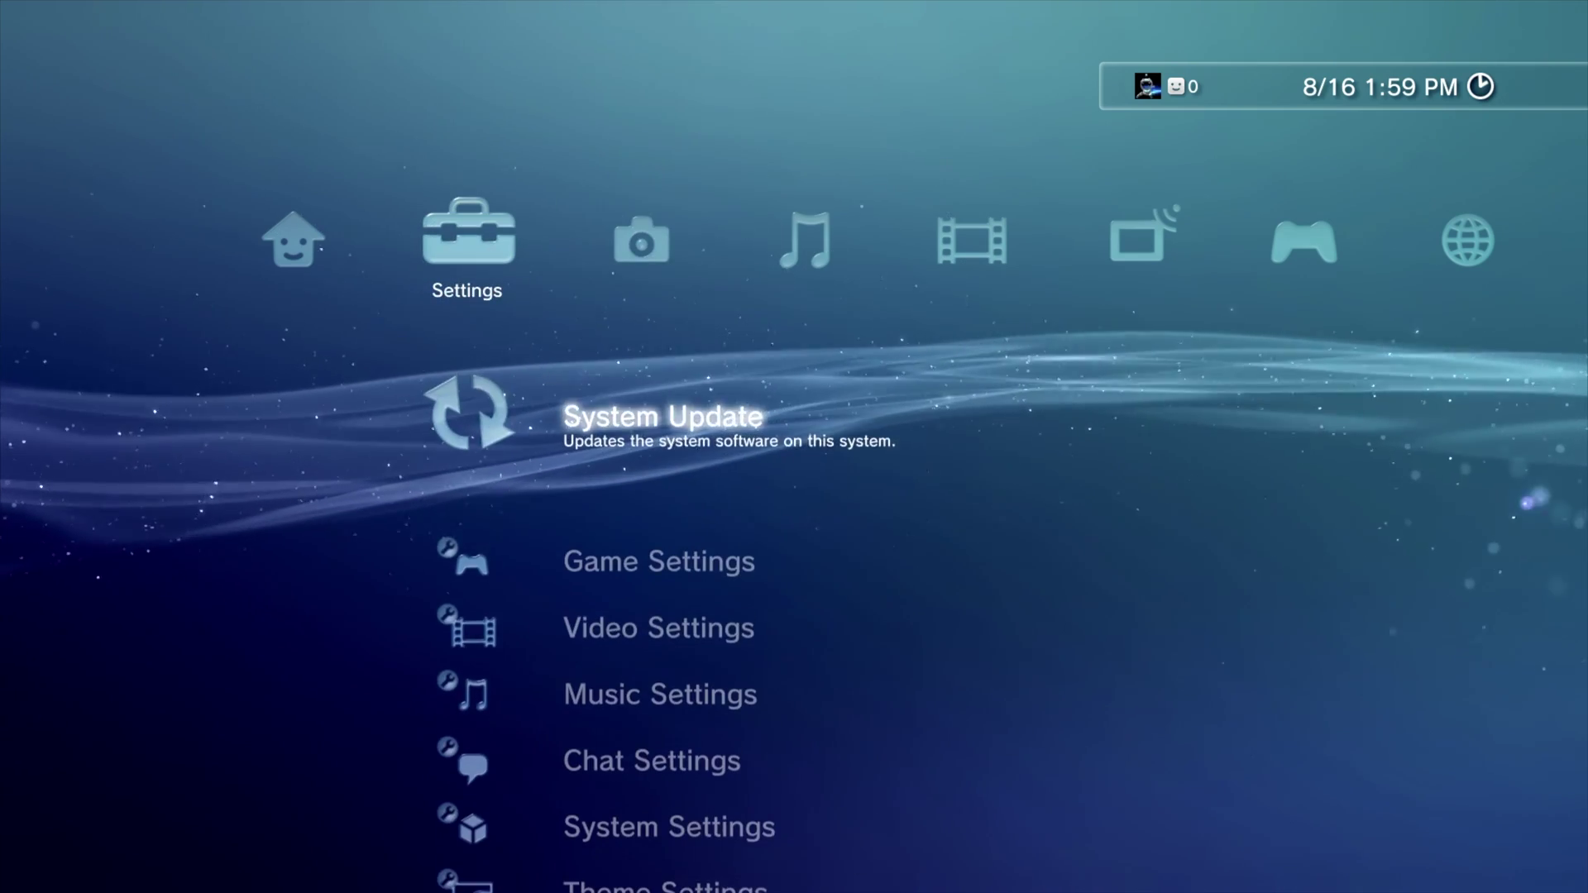
key(Right)
key(Right)
key(Right)
key(Right)
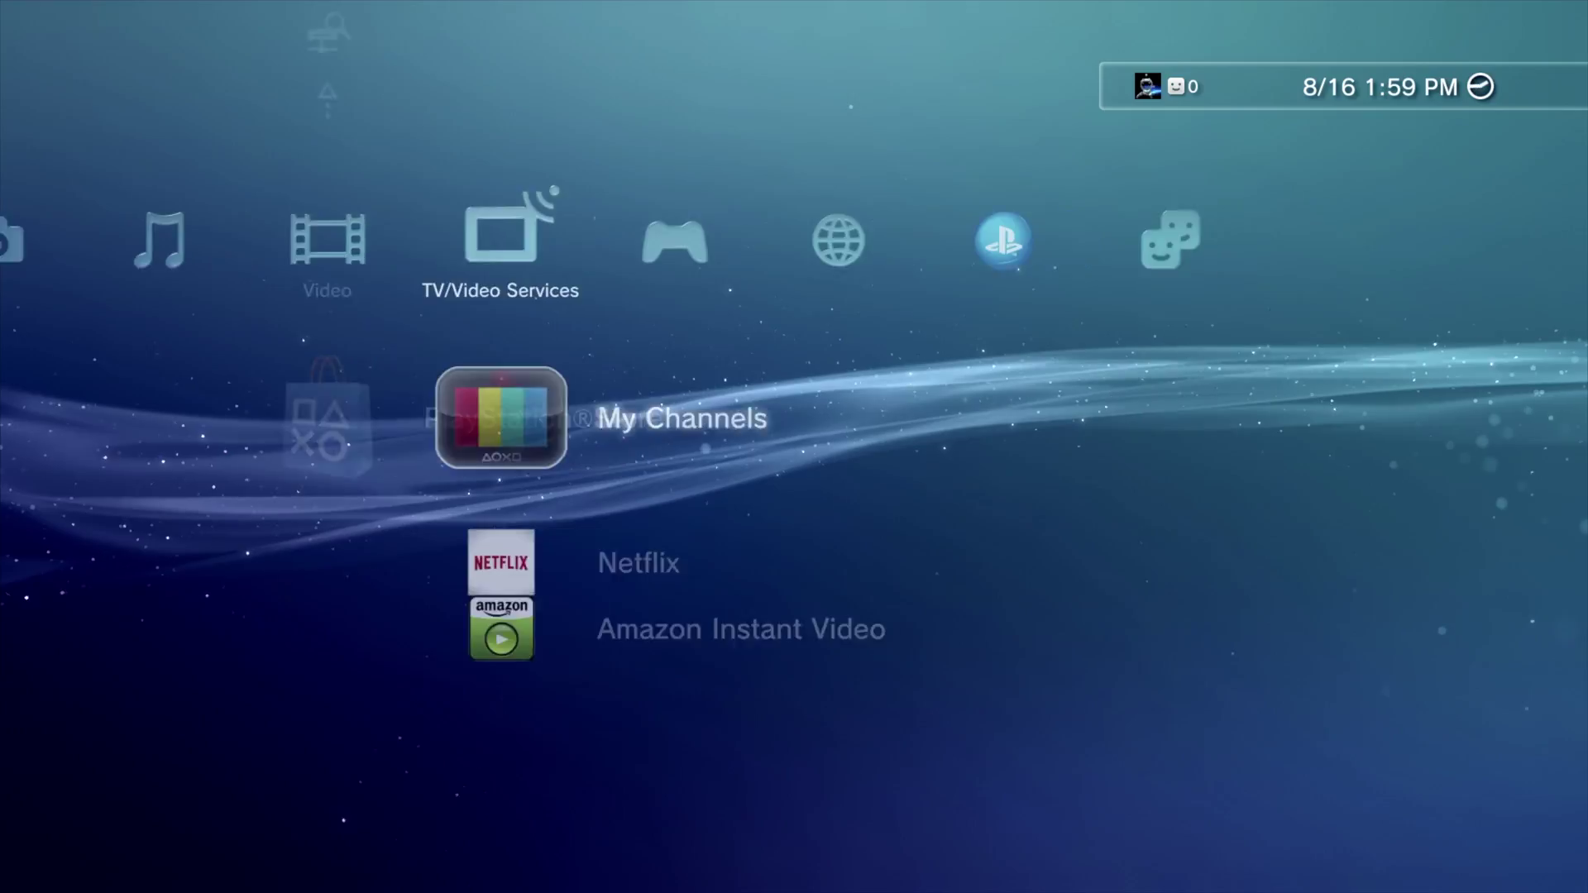
key(Right)
key(Right)
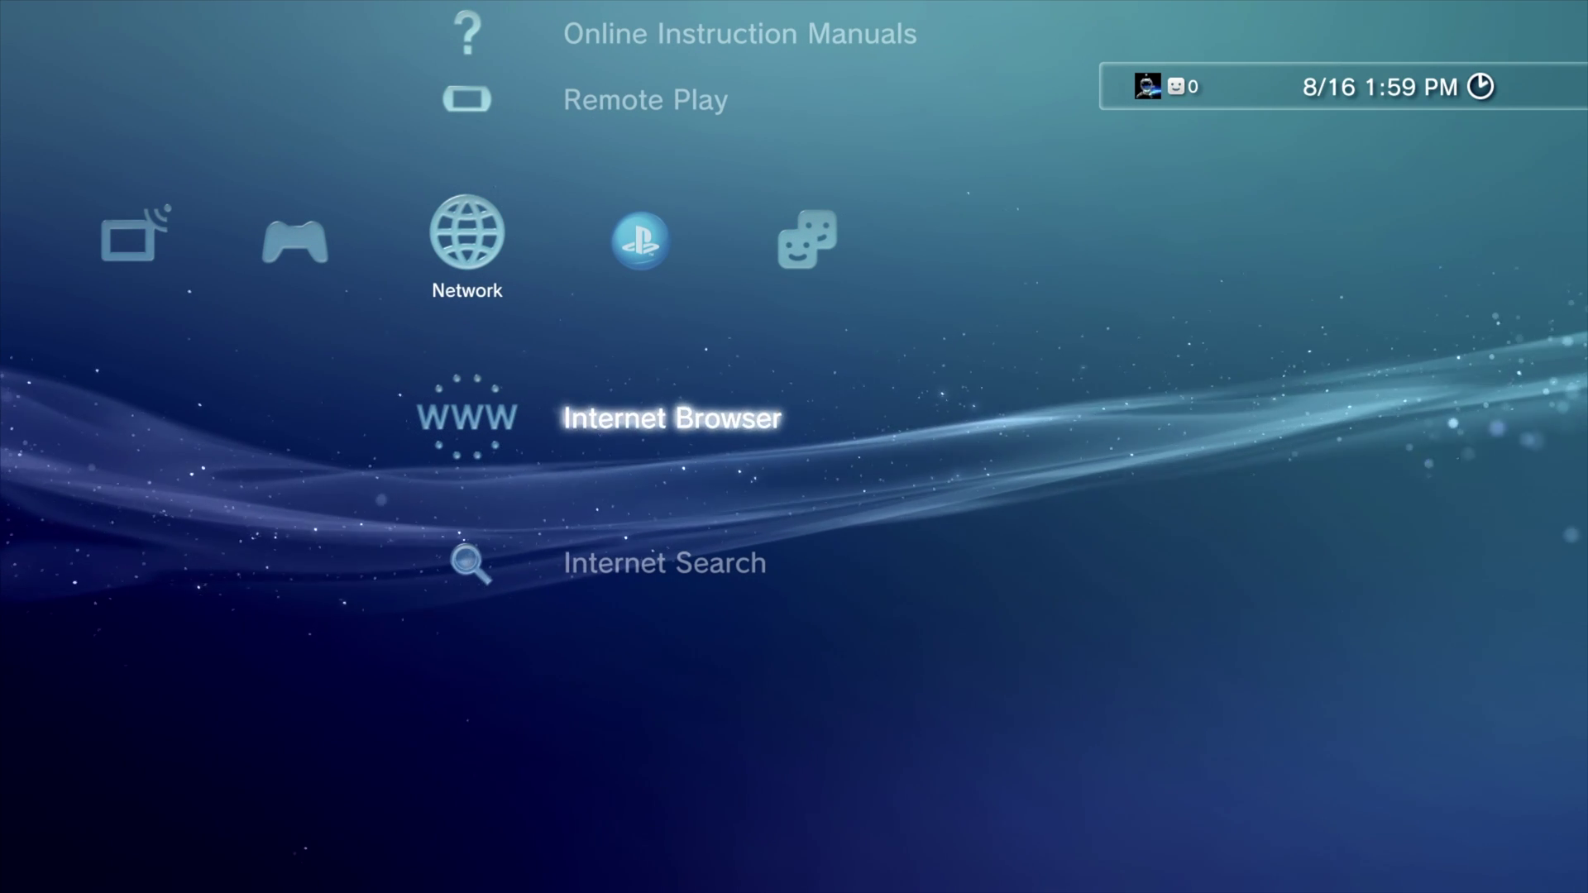
key(Return)
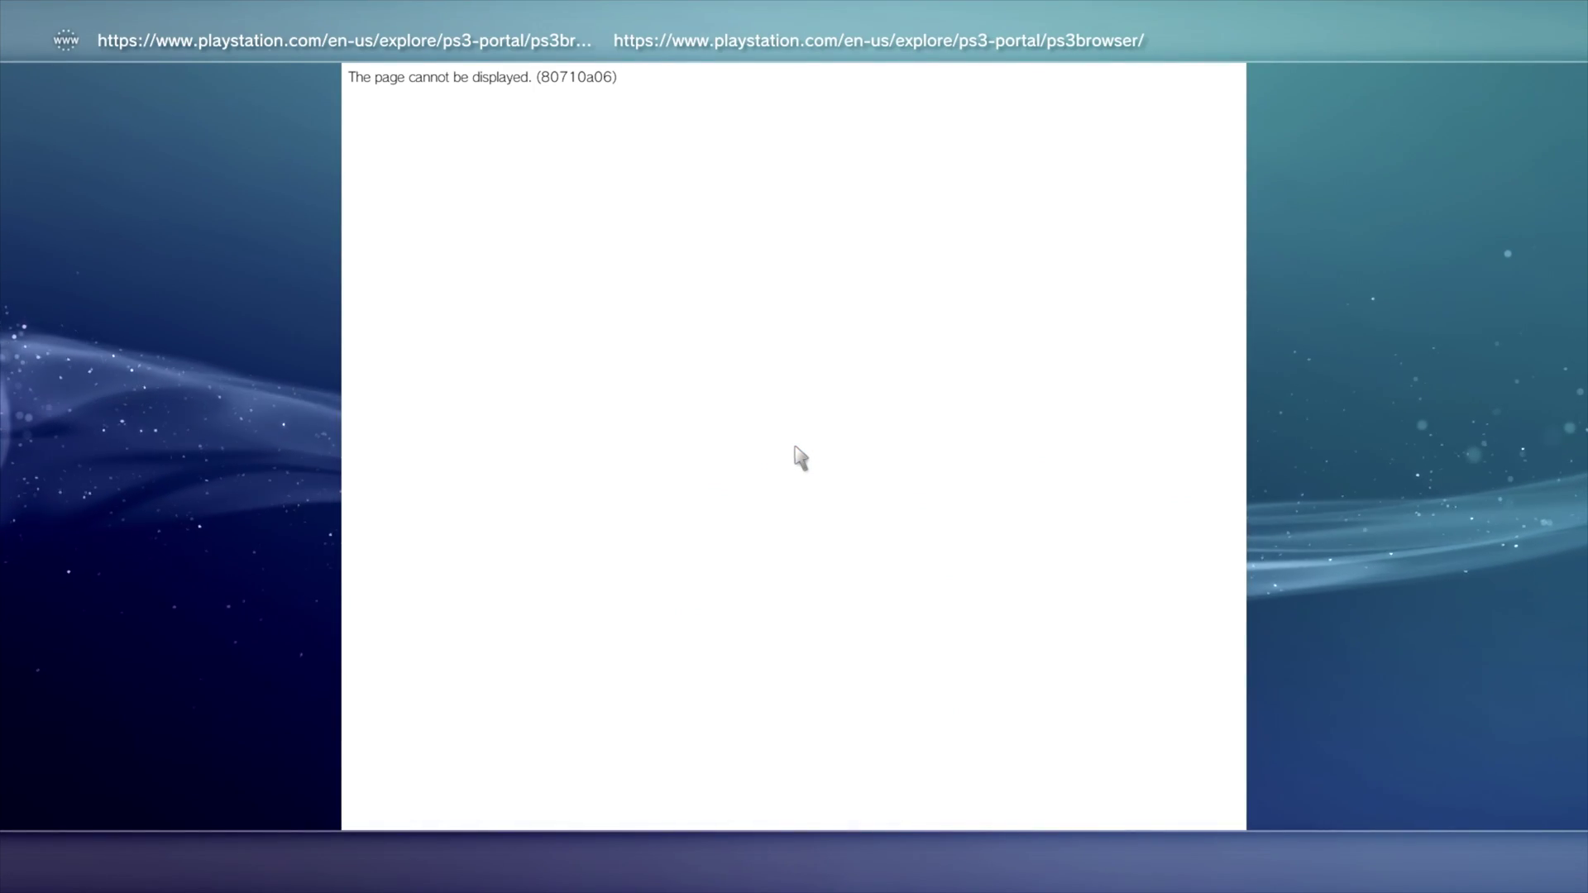
Set the browser's Cookies option to Allow.
key(Menu)
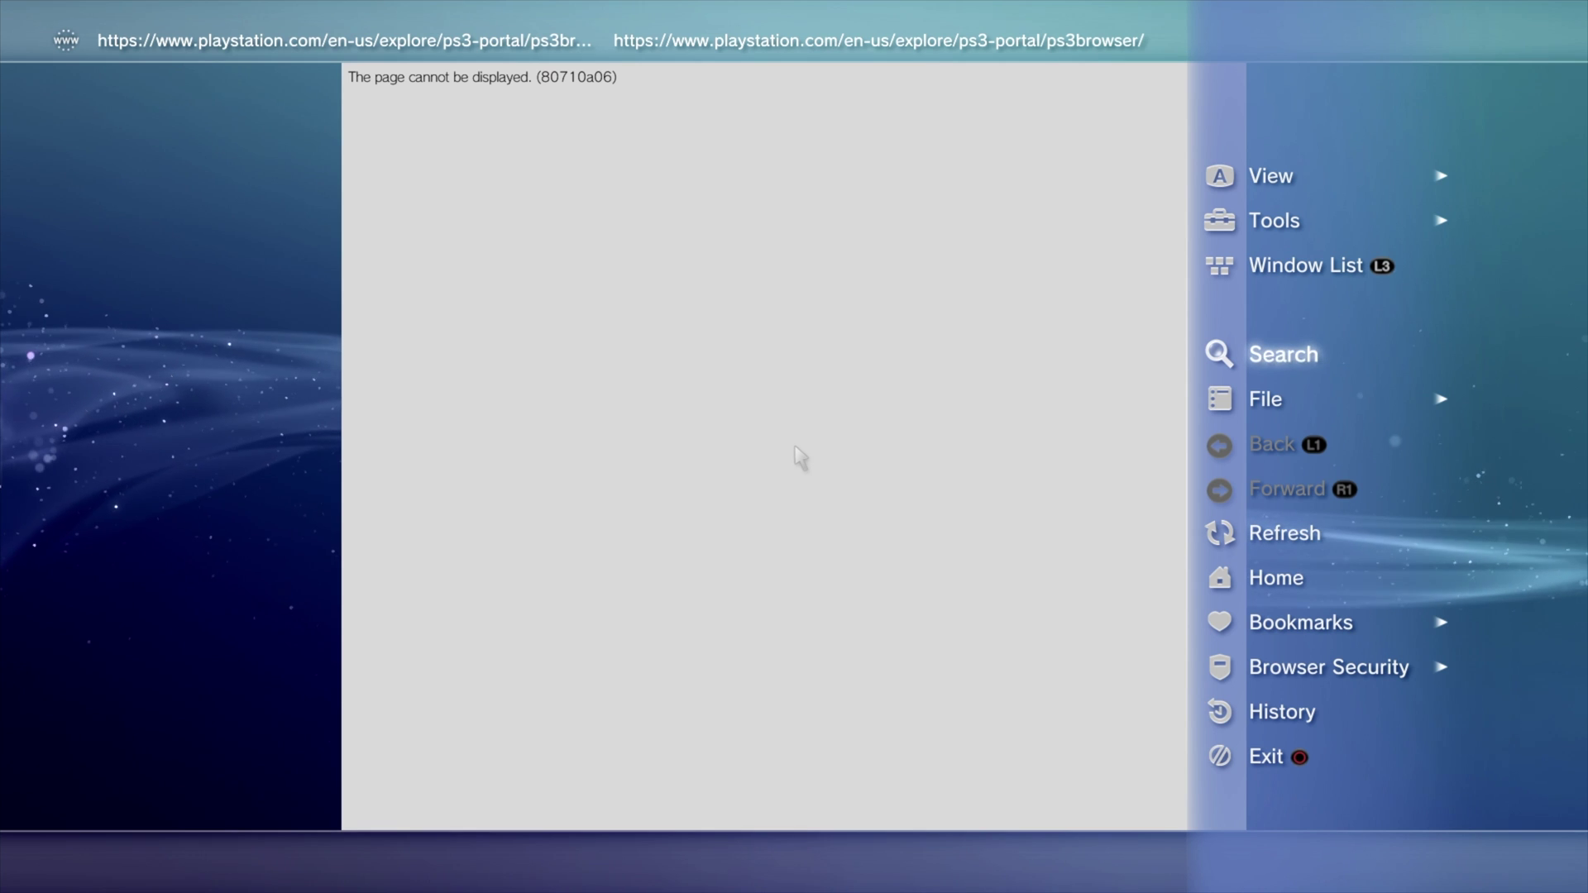
key(Up)
key(Up)
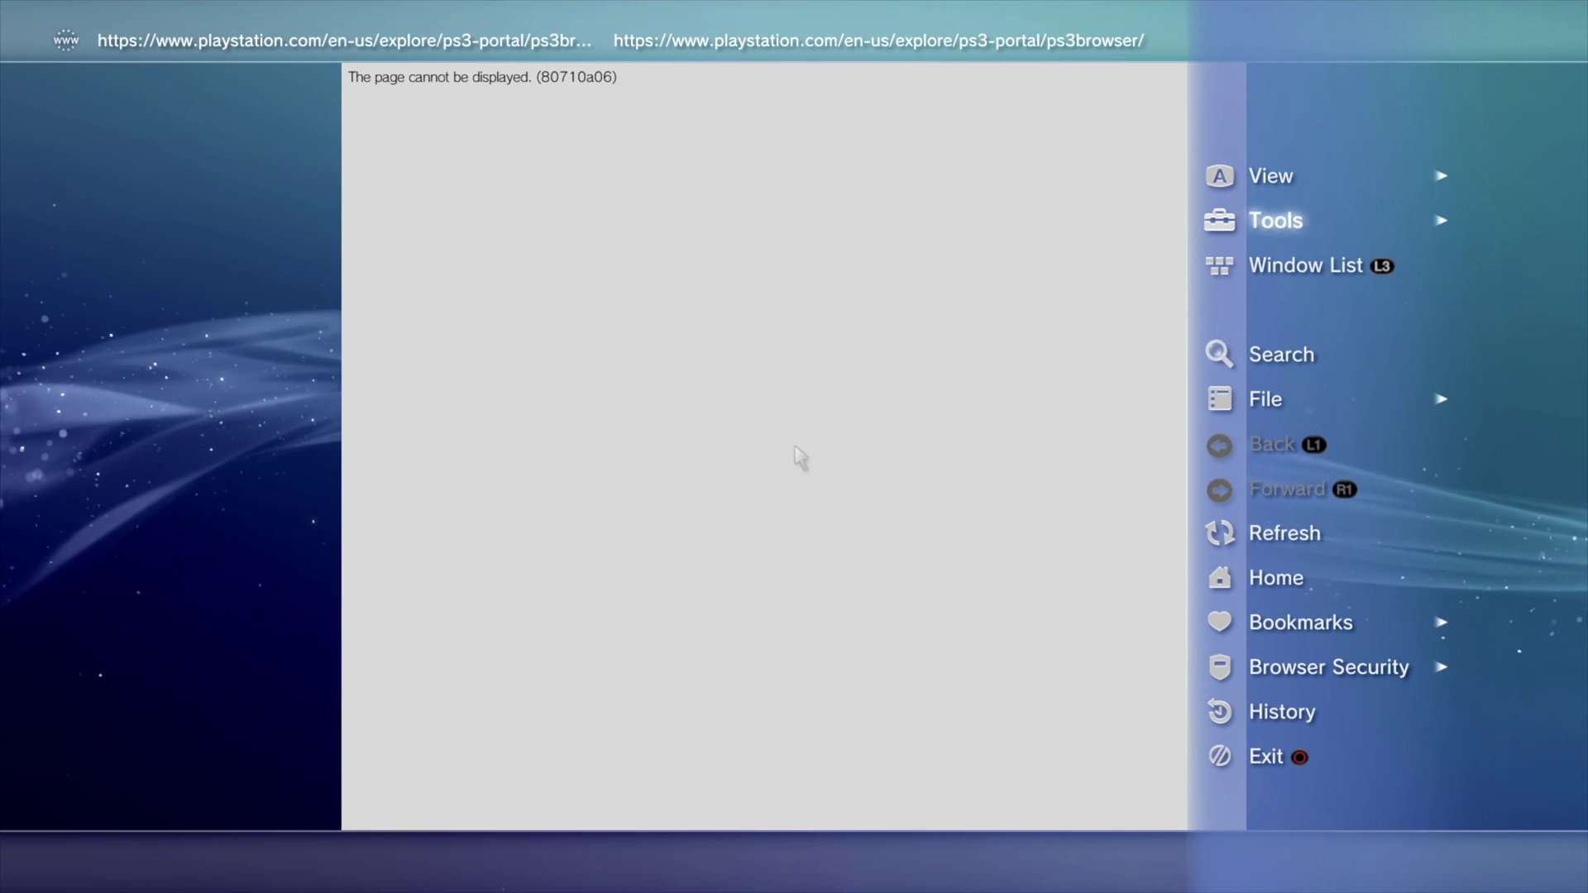
key(Right)
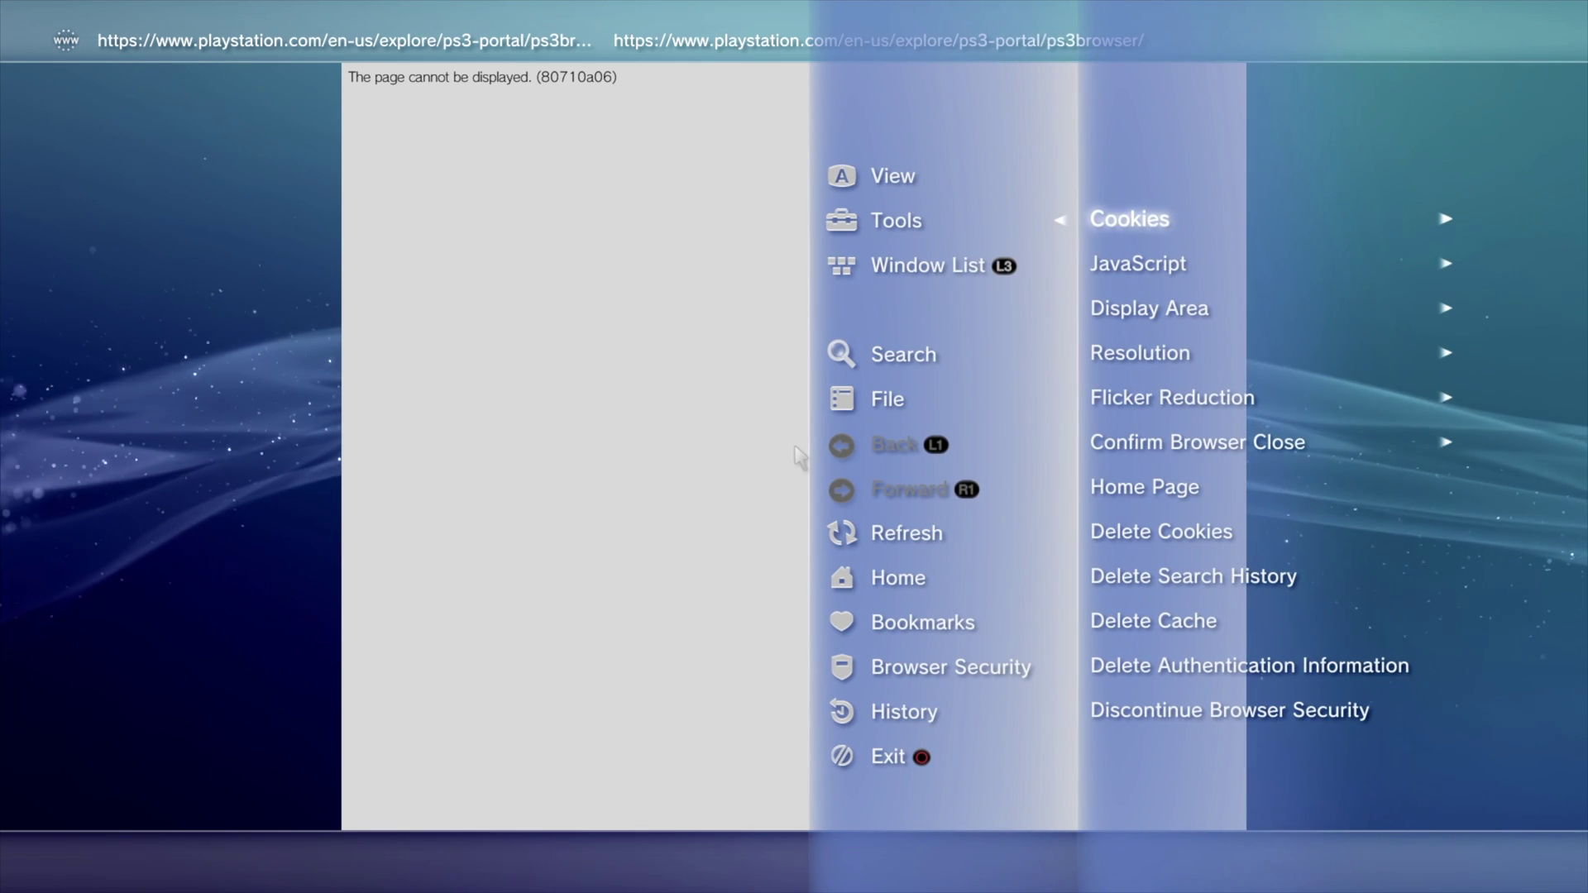
key(Right)
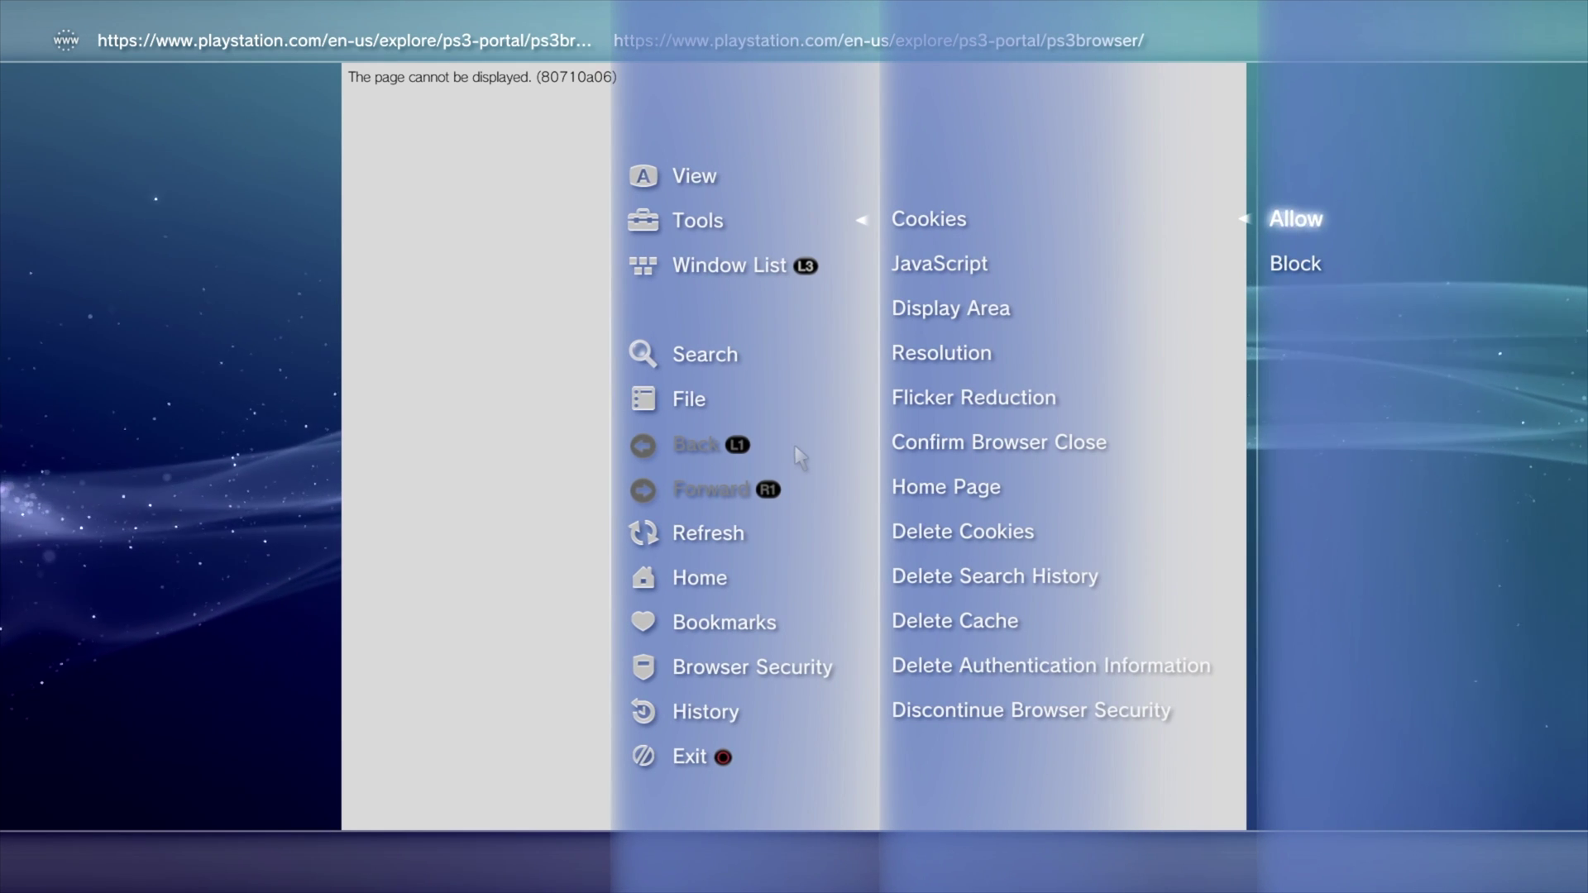
key(Return)
Set the browser's JavaScript option to On.
key(Menu)
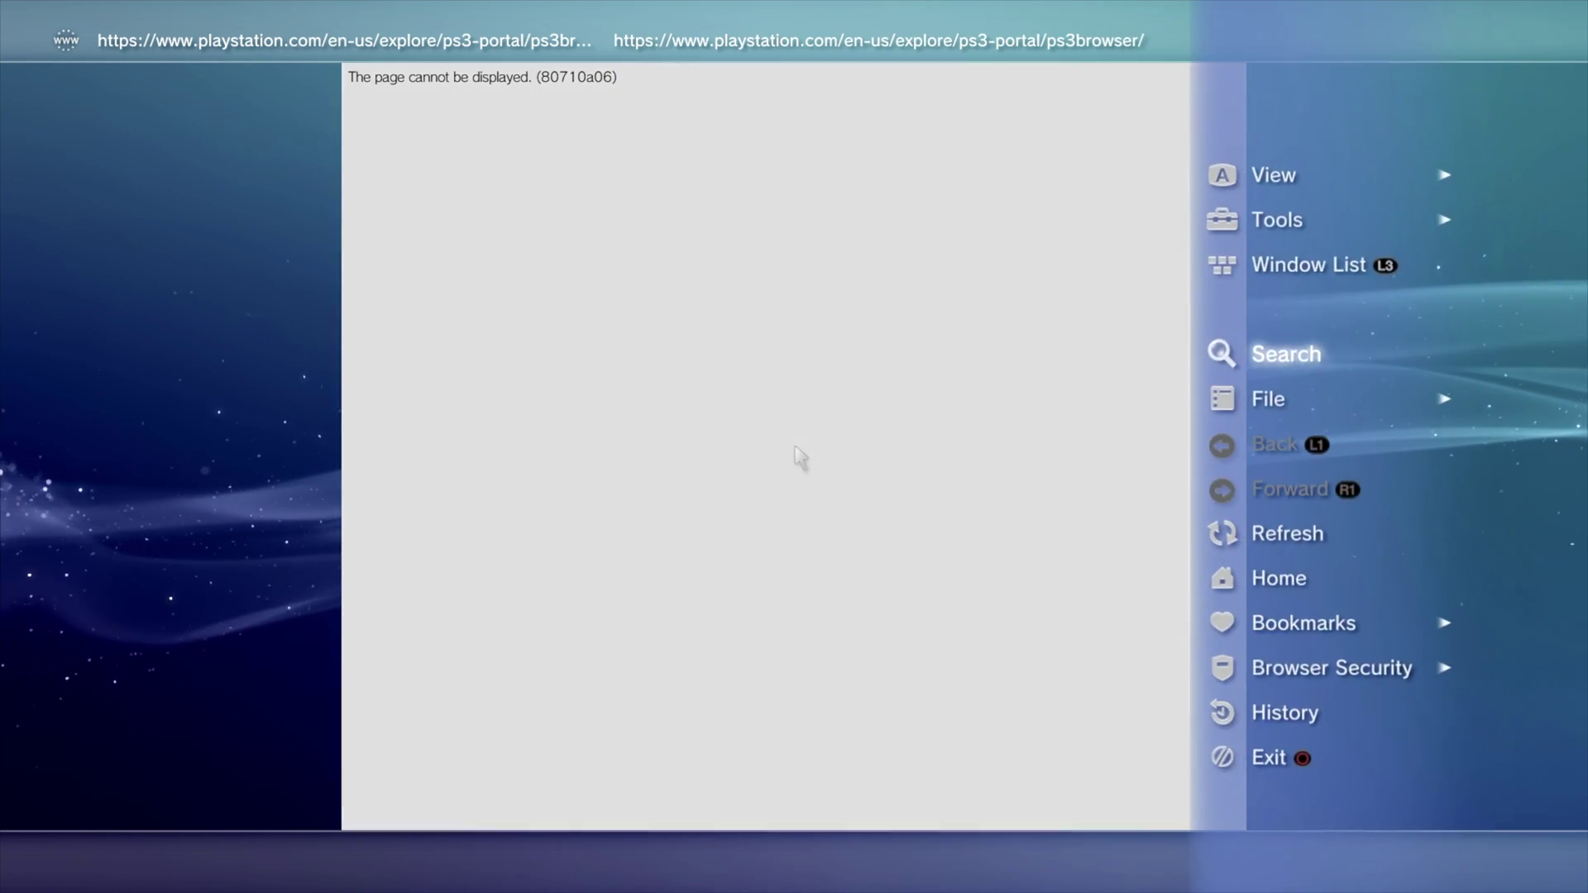
key(Up)
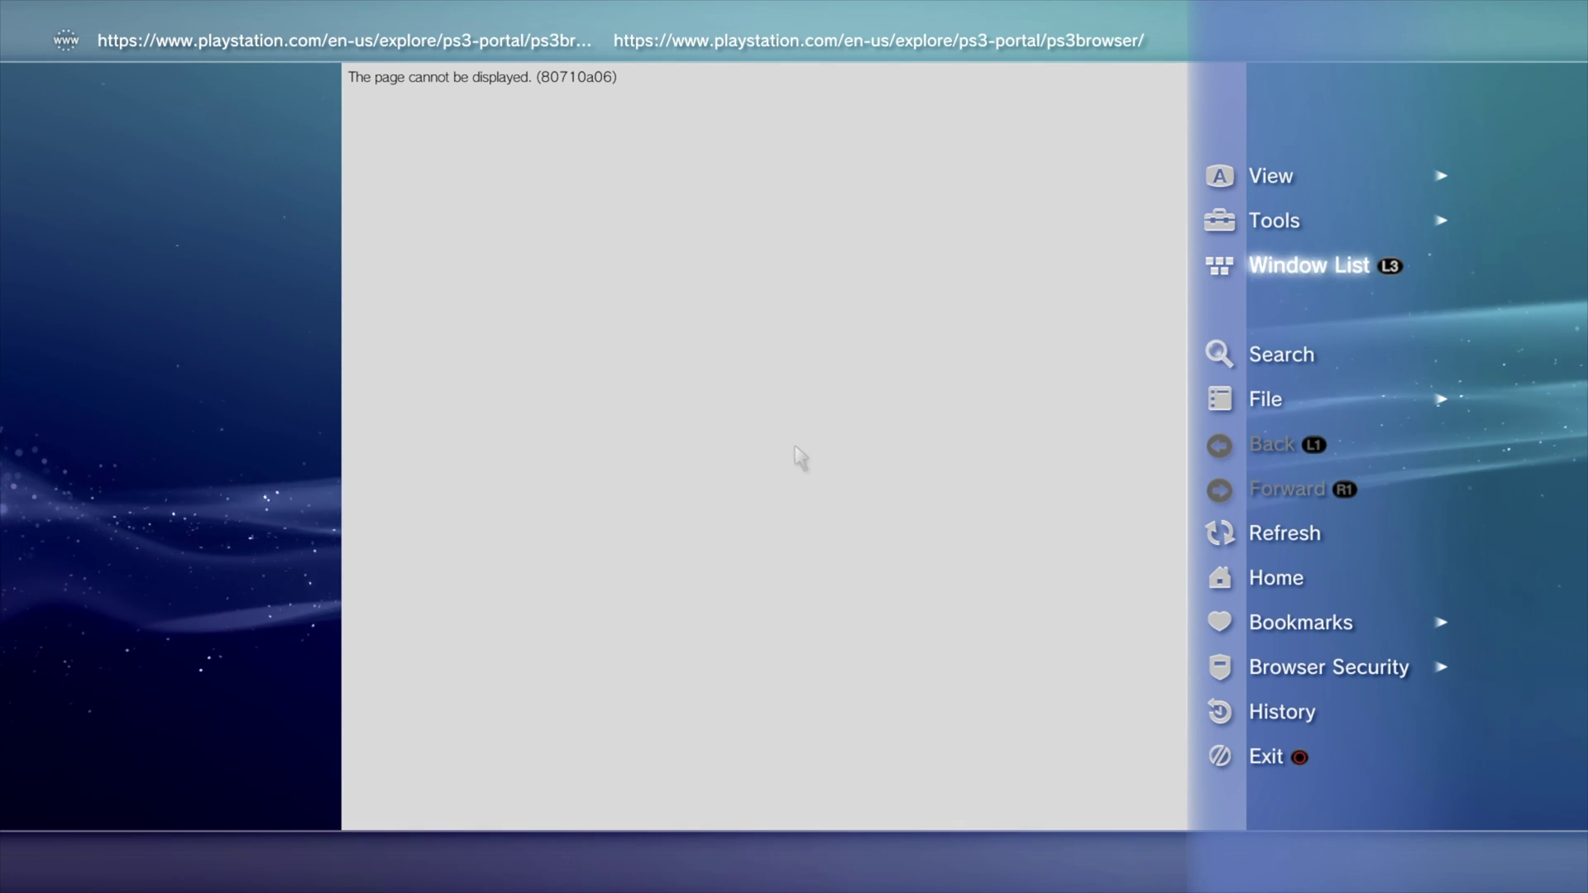
key(Up)
key(Right)
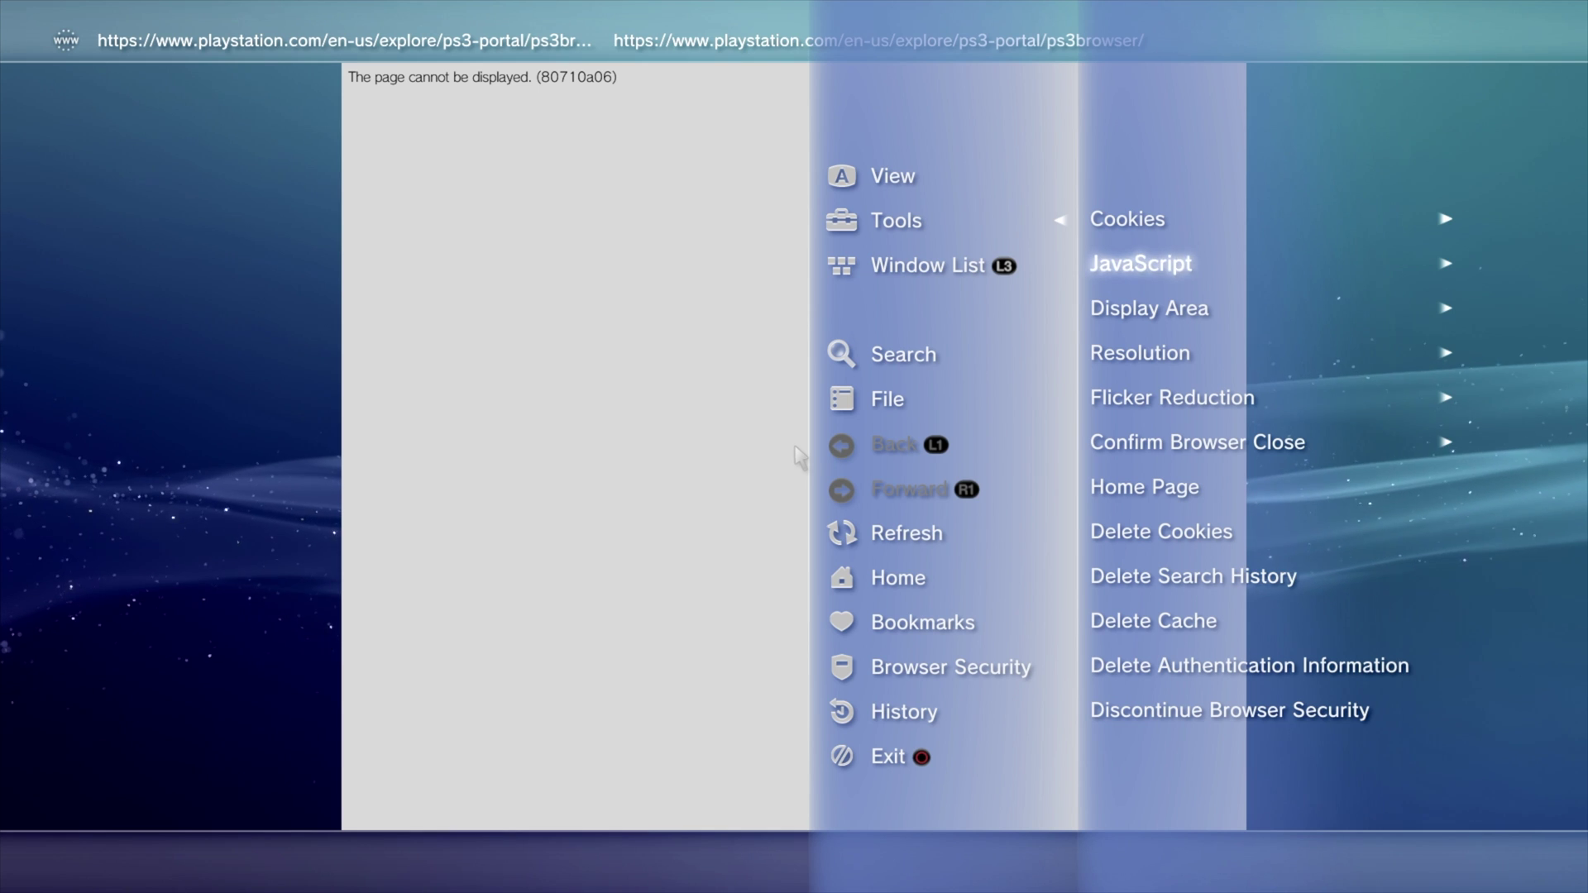
key(Right)
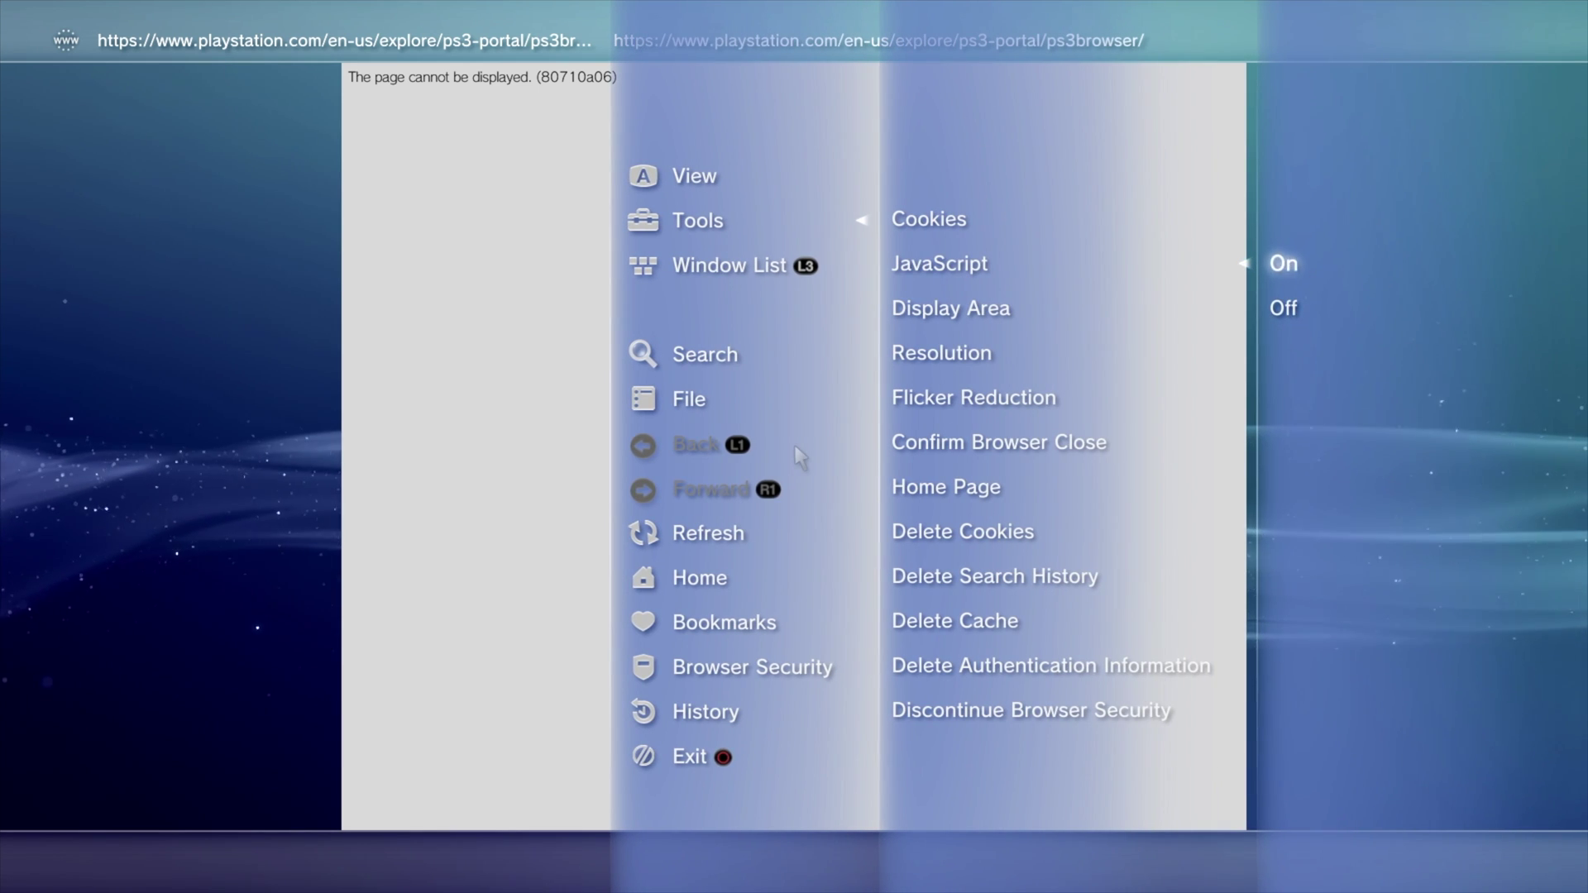
key(Return)
Set the browser's home page to a blank page (about:blank) and confirm the Home Page settings.
key(Escape)
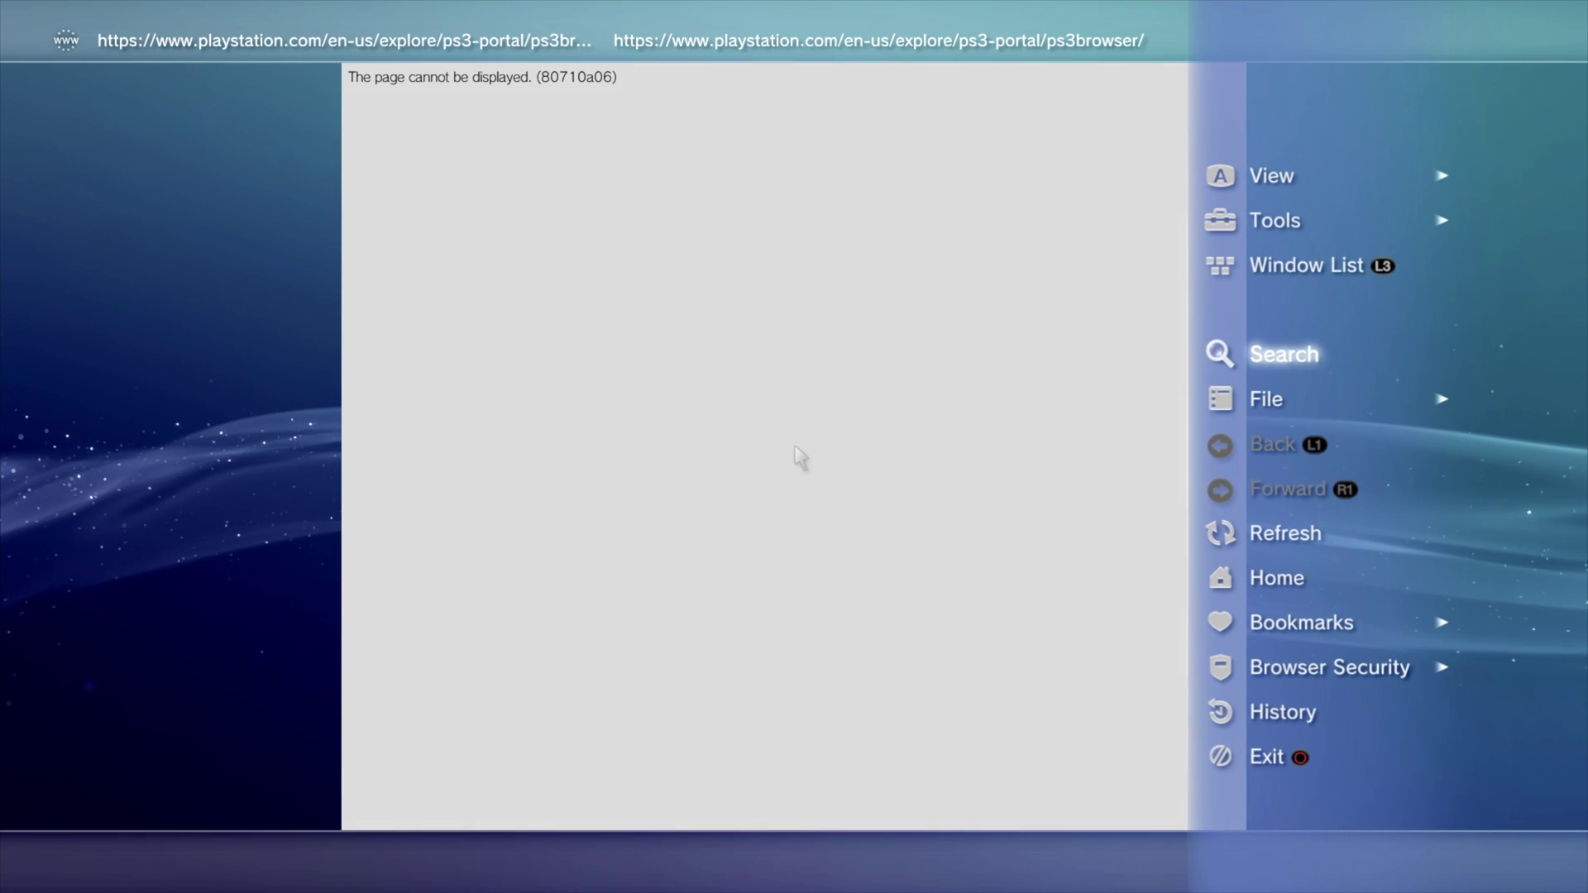
key(Up)
key(Up)
key(Right)
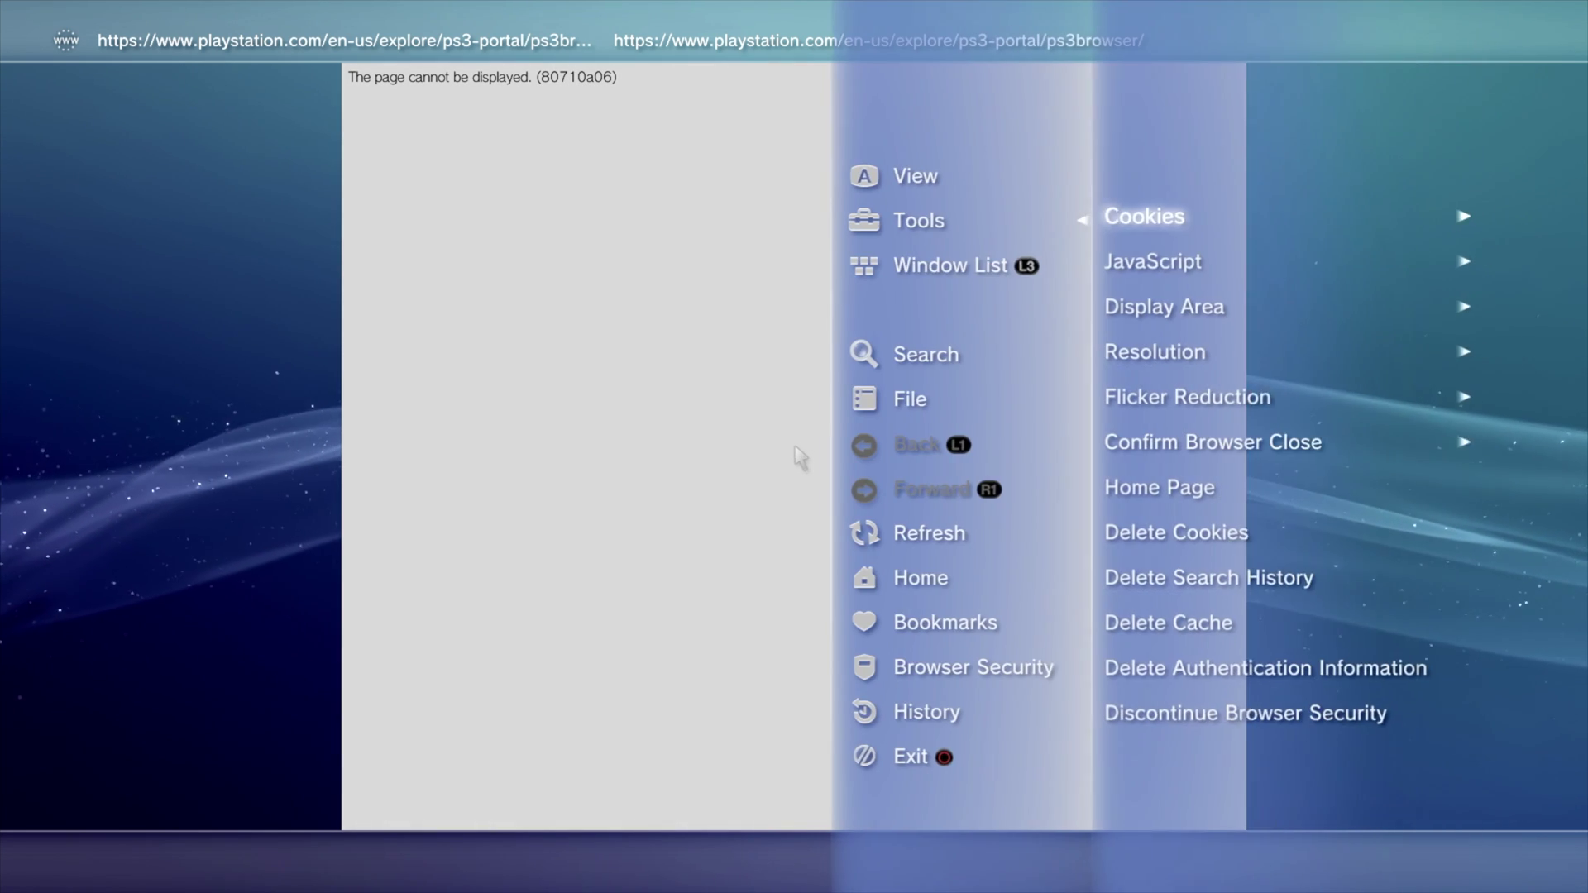
key(Down)
key(Down)
key(Down)
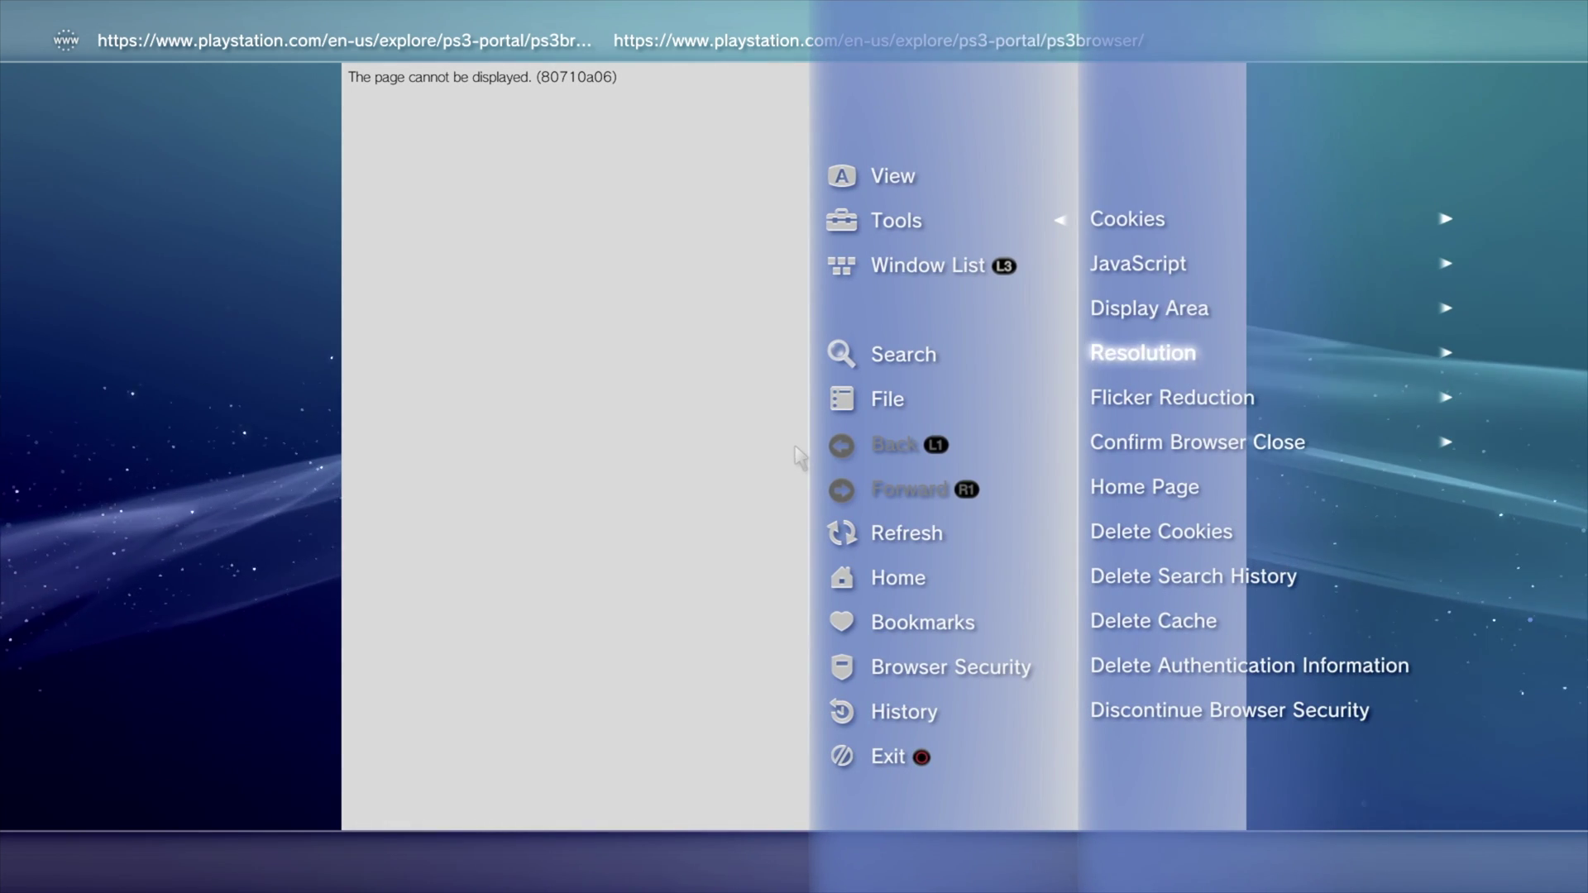
key(Down)
key(Down)
key(Down)
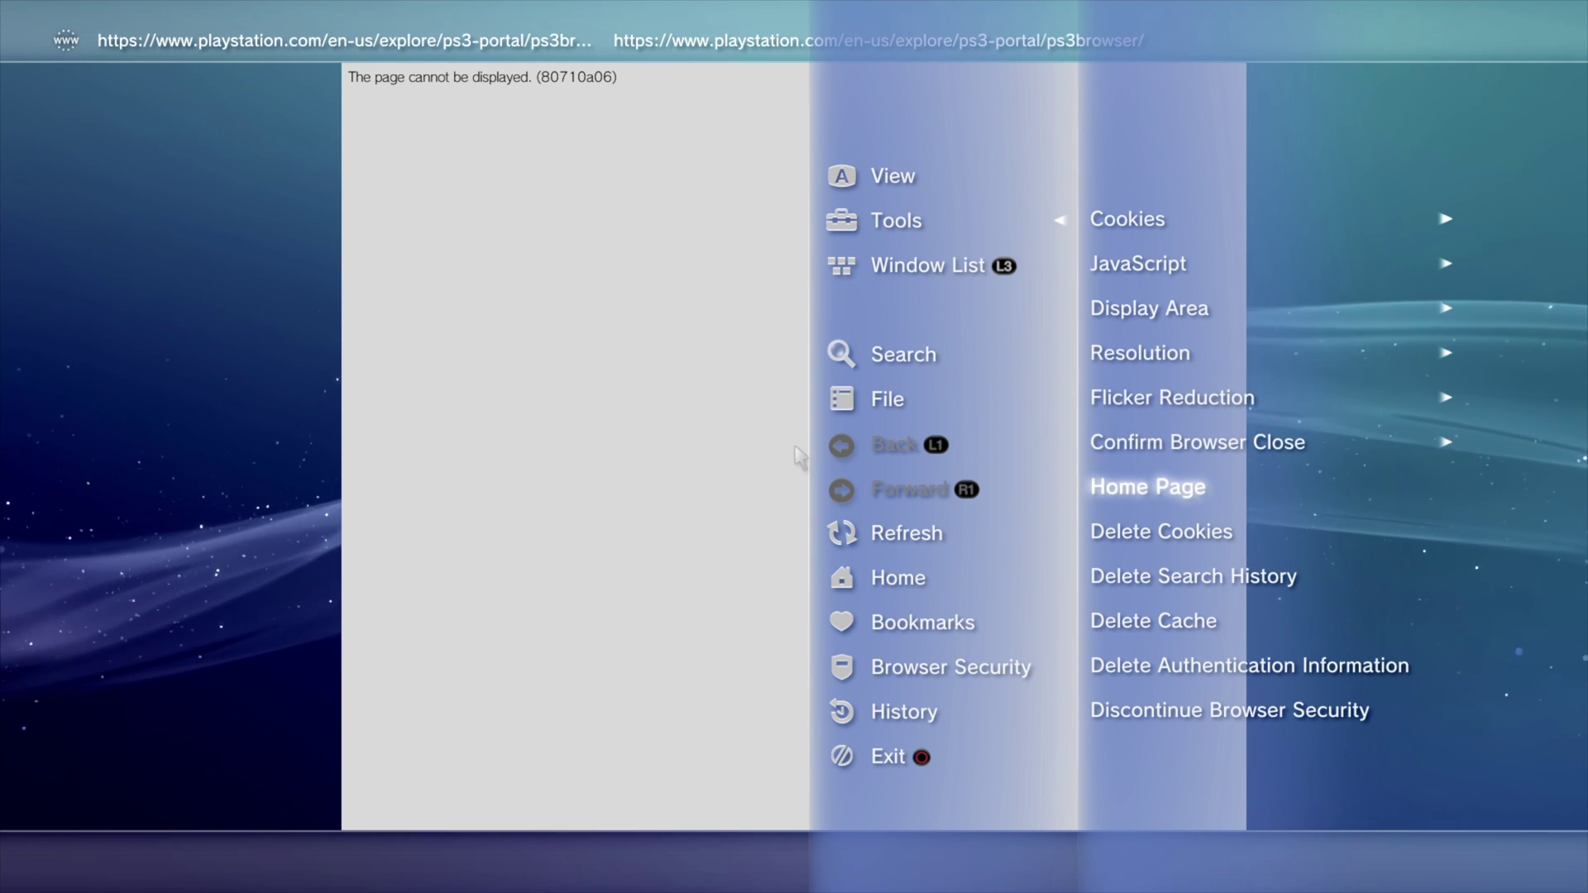
key(Return)
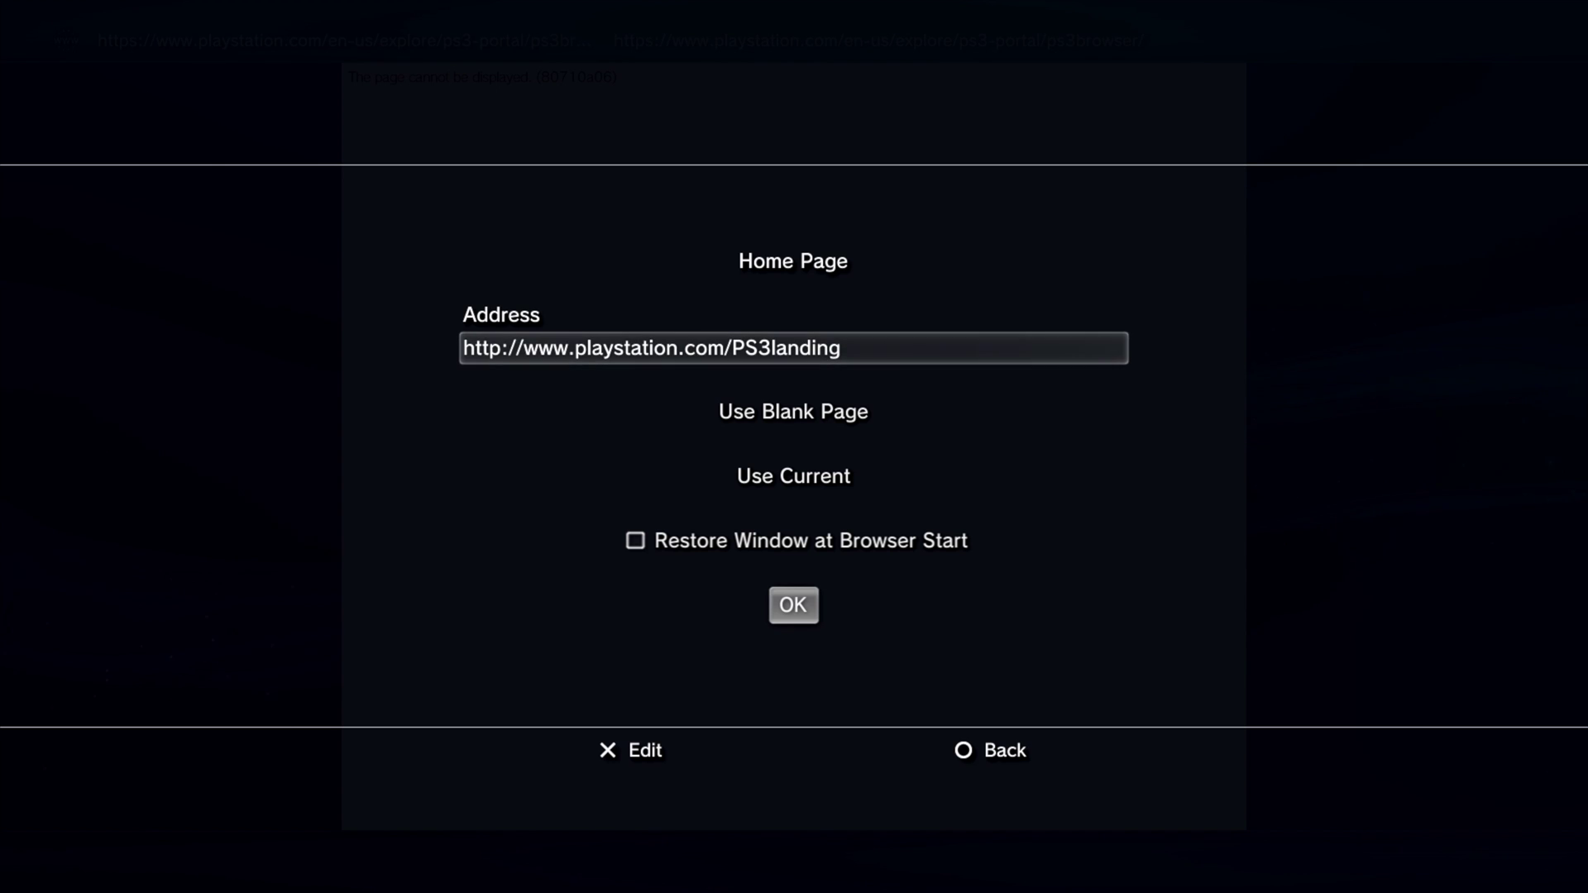
key(Down)
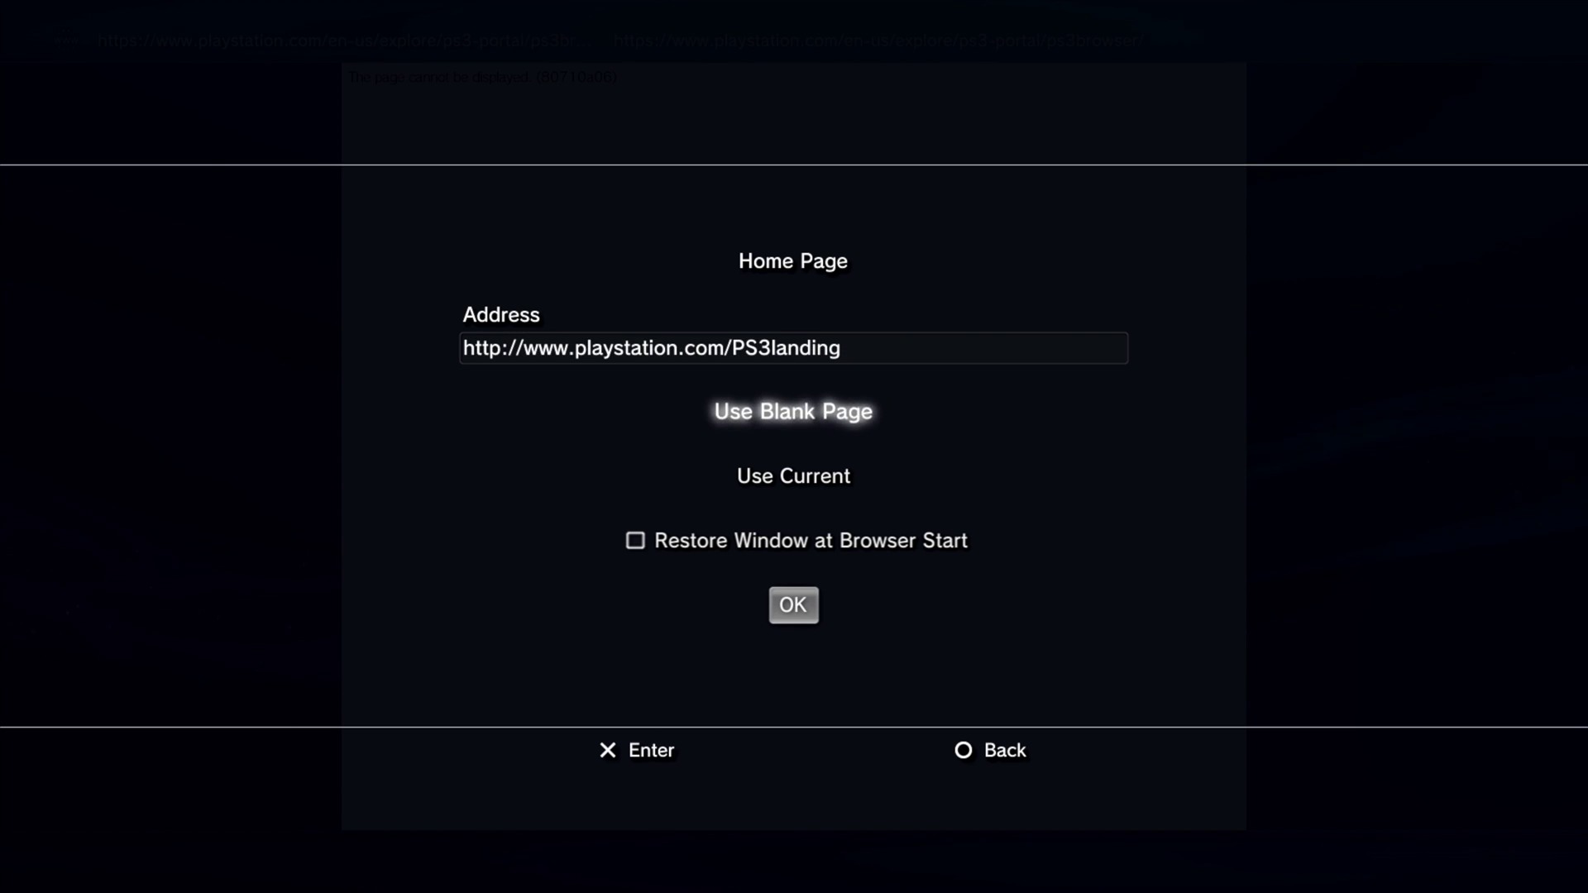
key(Return)
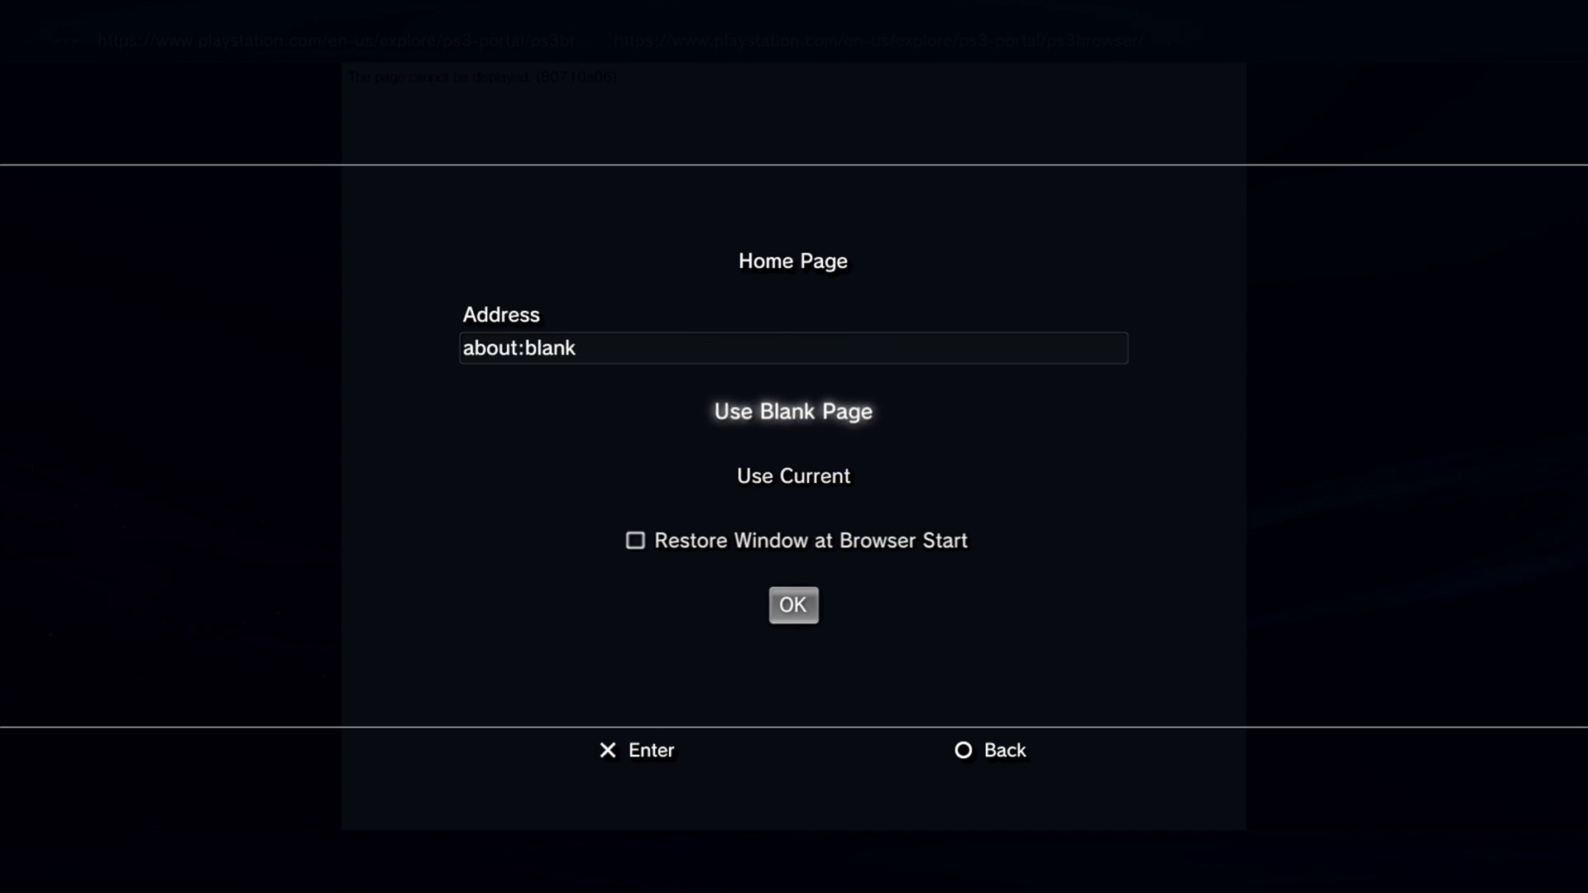
key(Down)
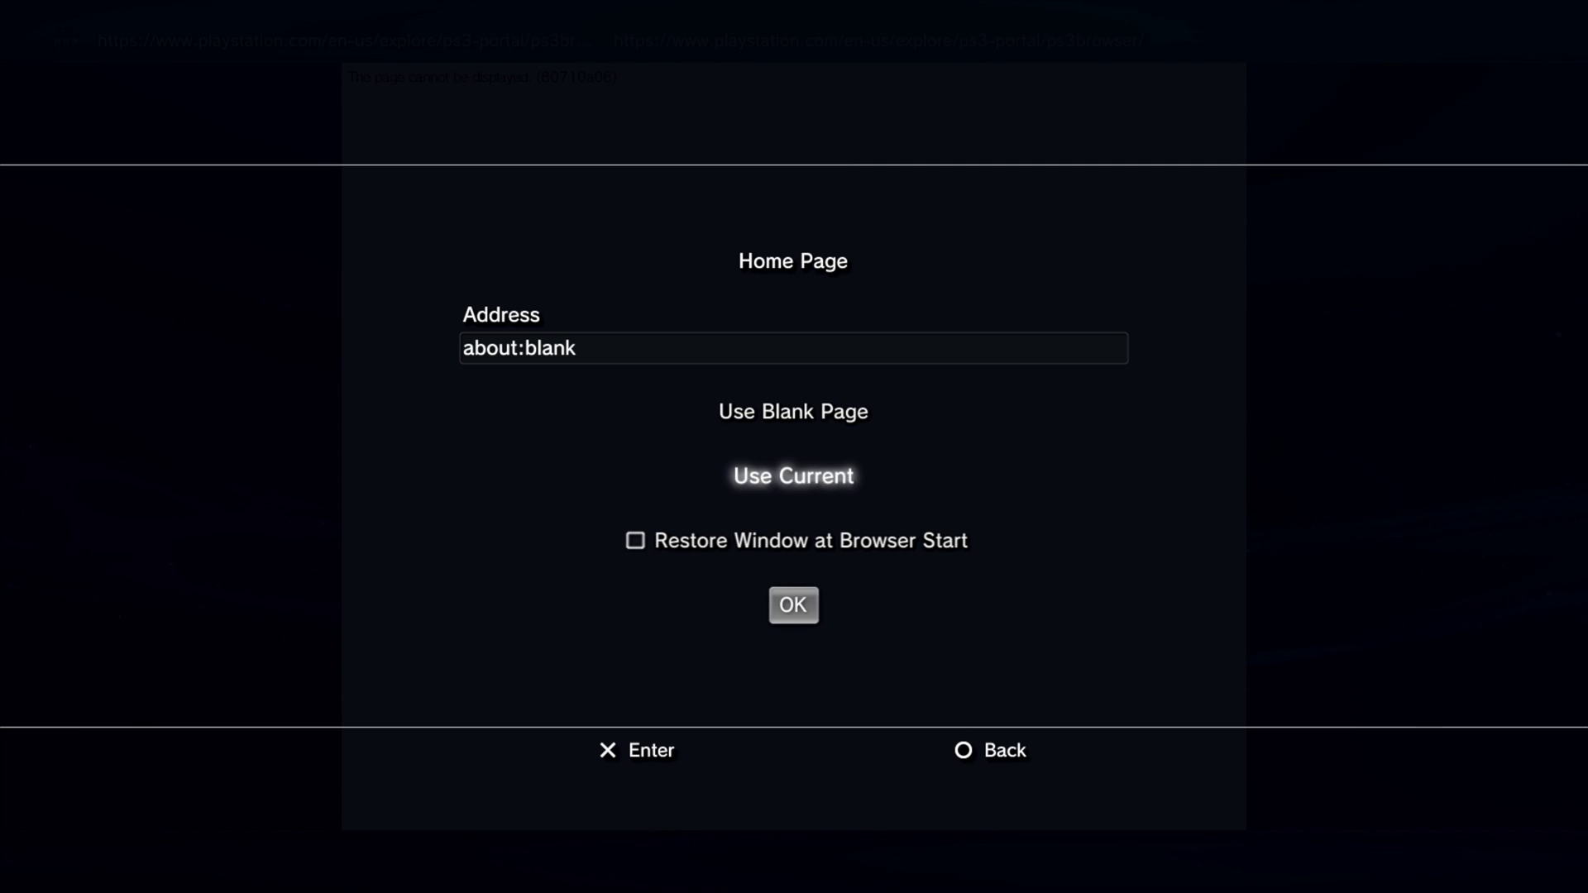
key(Down)
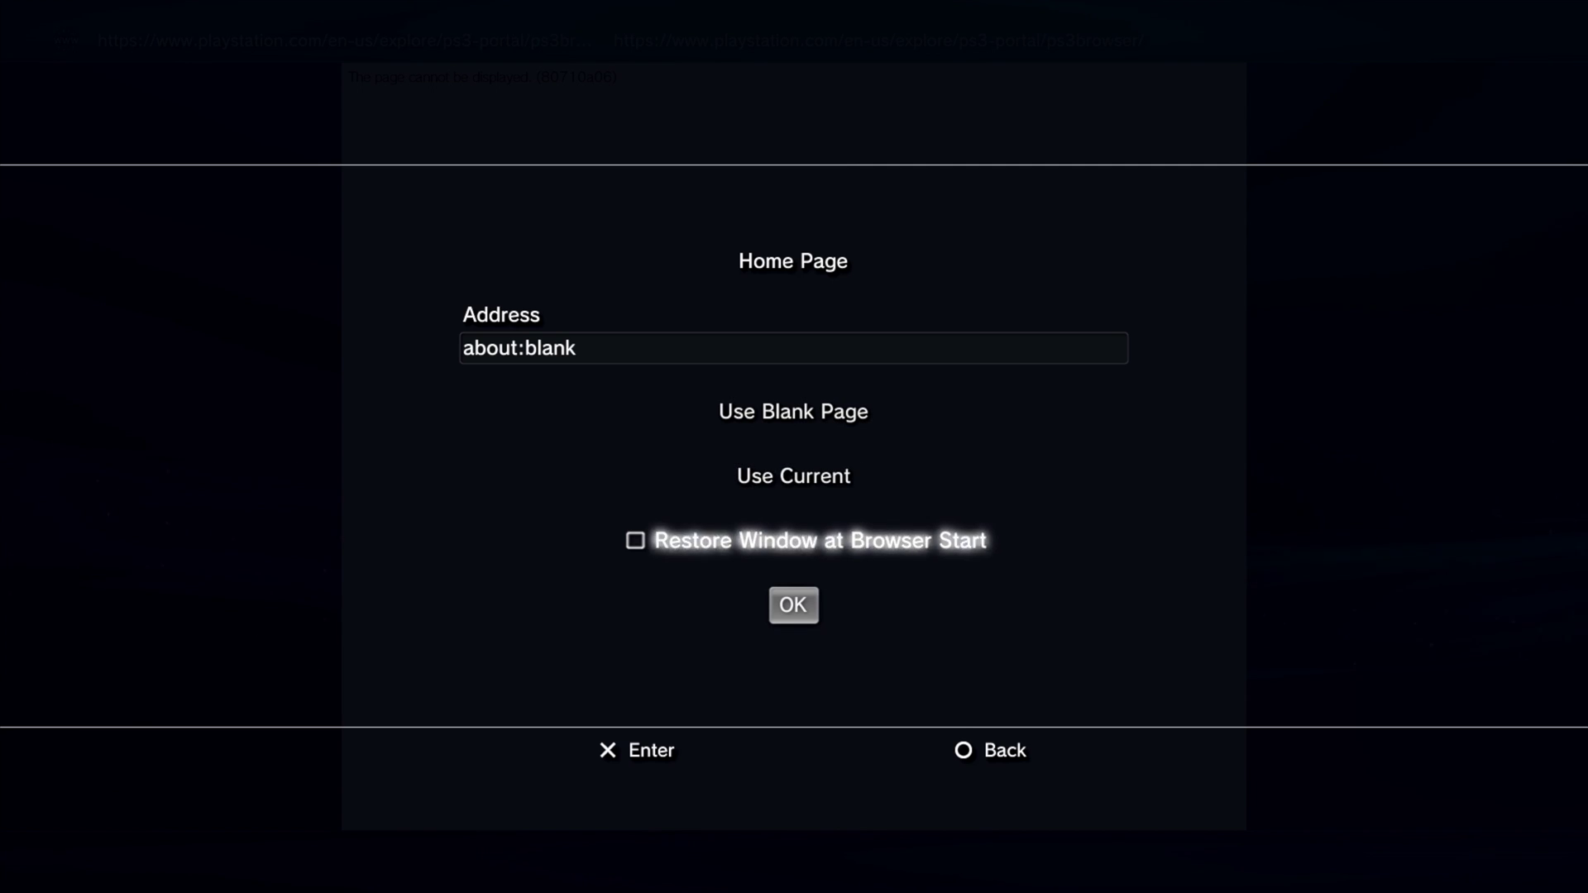
key(Down)
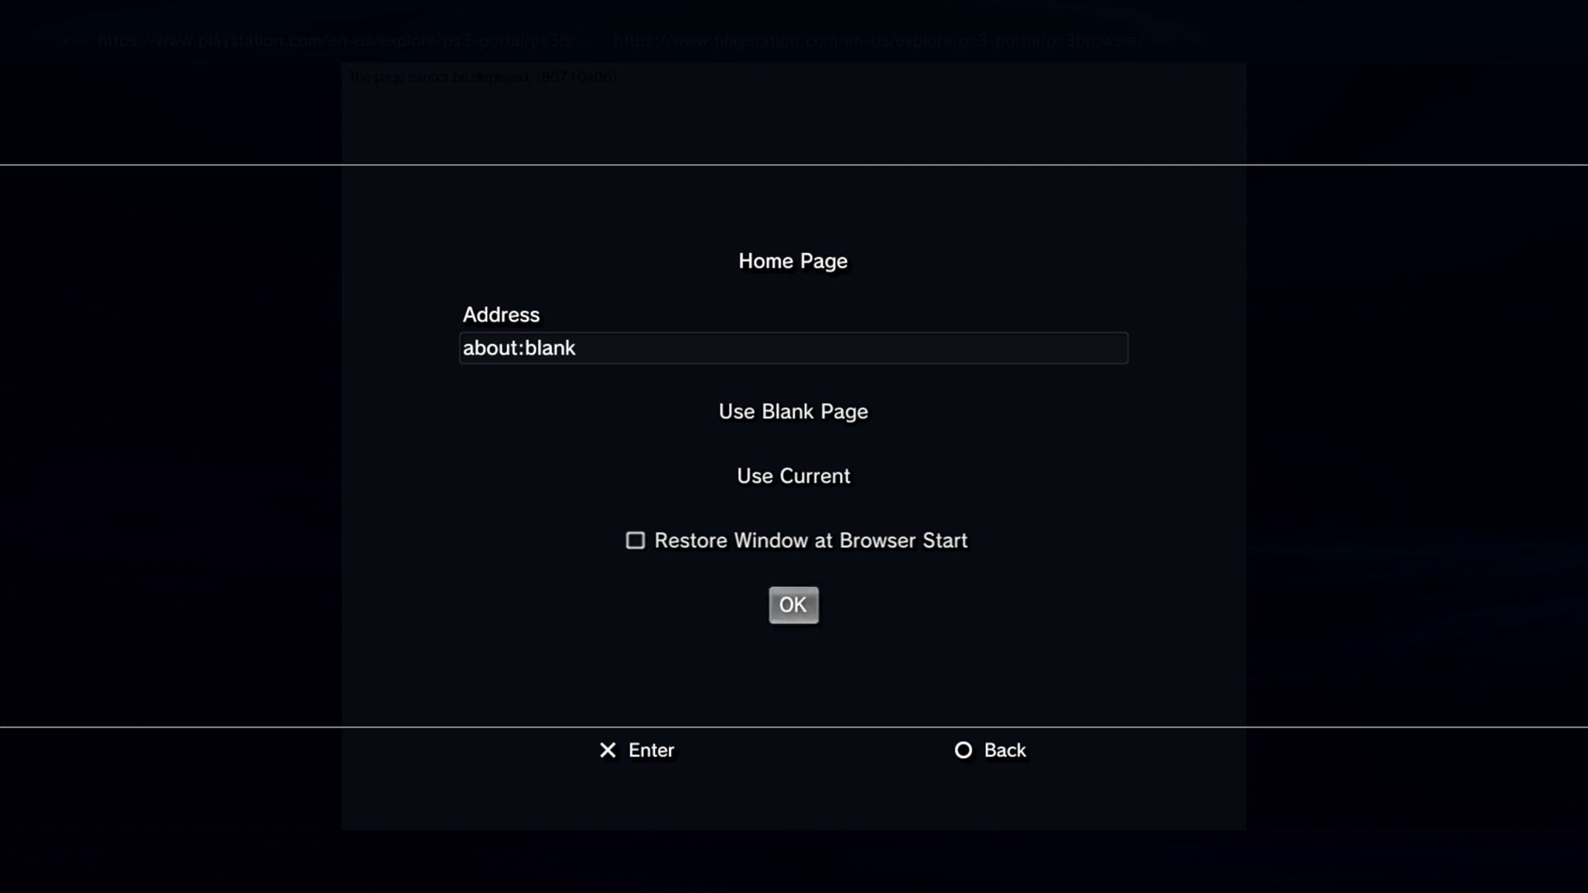
key(Return)
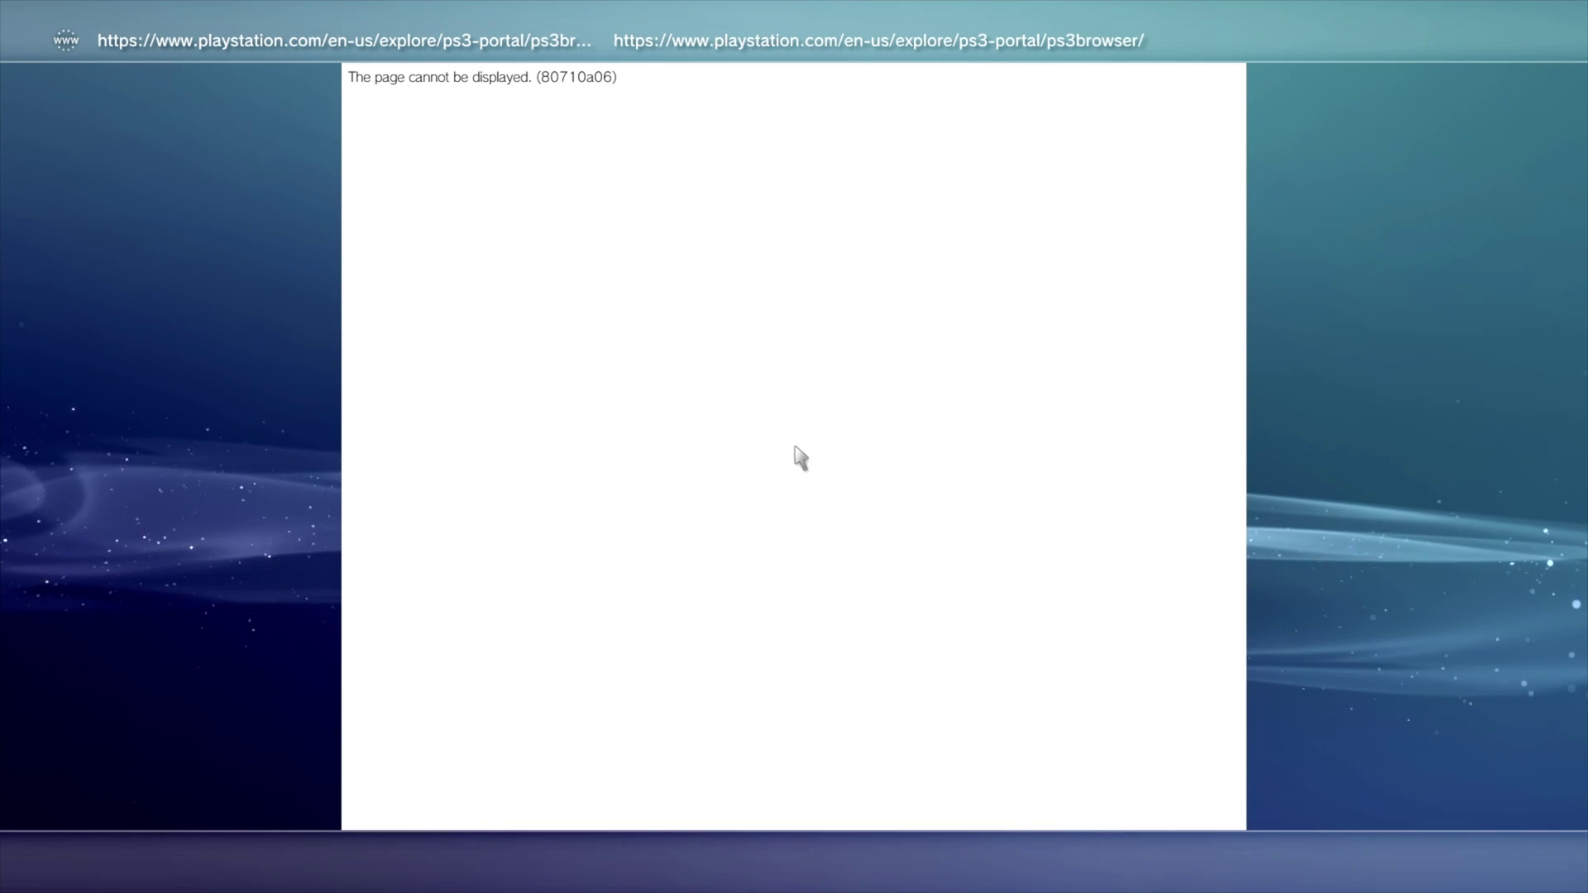
Delete all of the browser's cookies and confirm the deletion.
key(Menu)
key(Up)
key(Up)
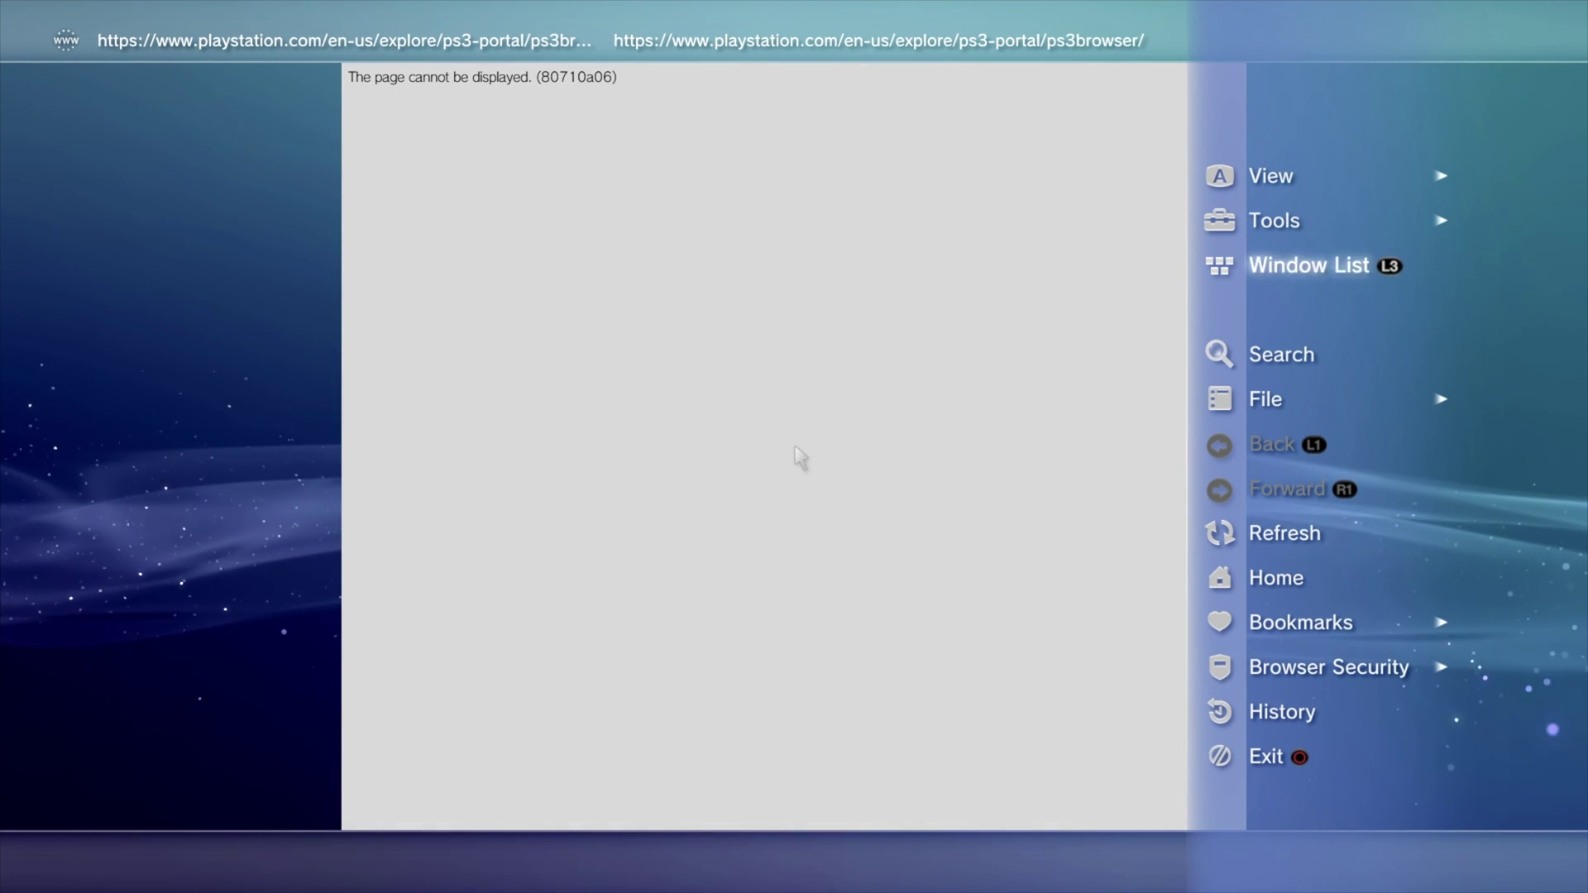
key(Right)
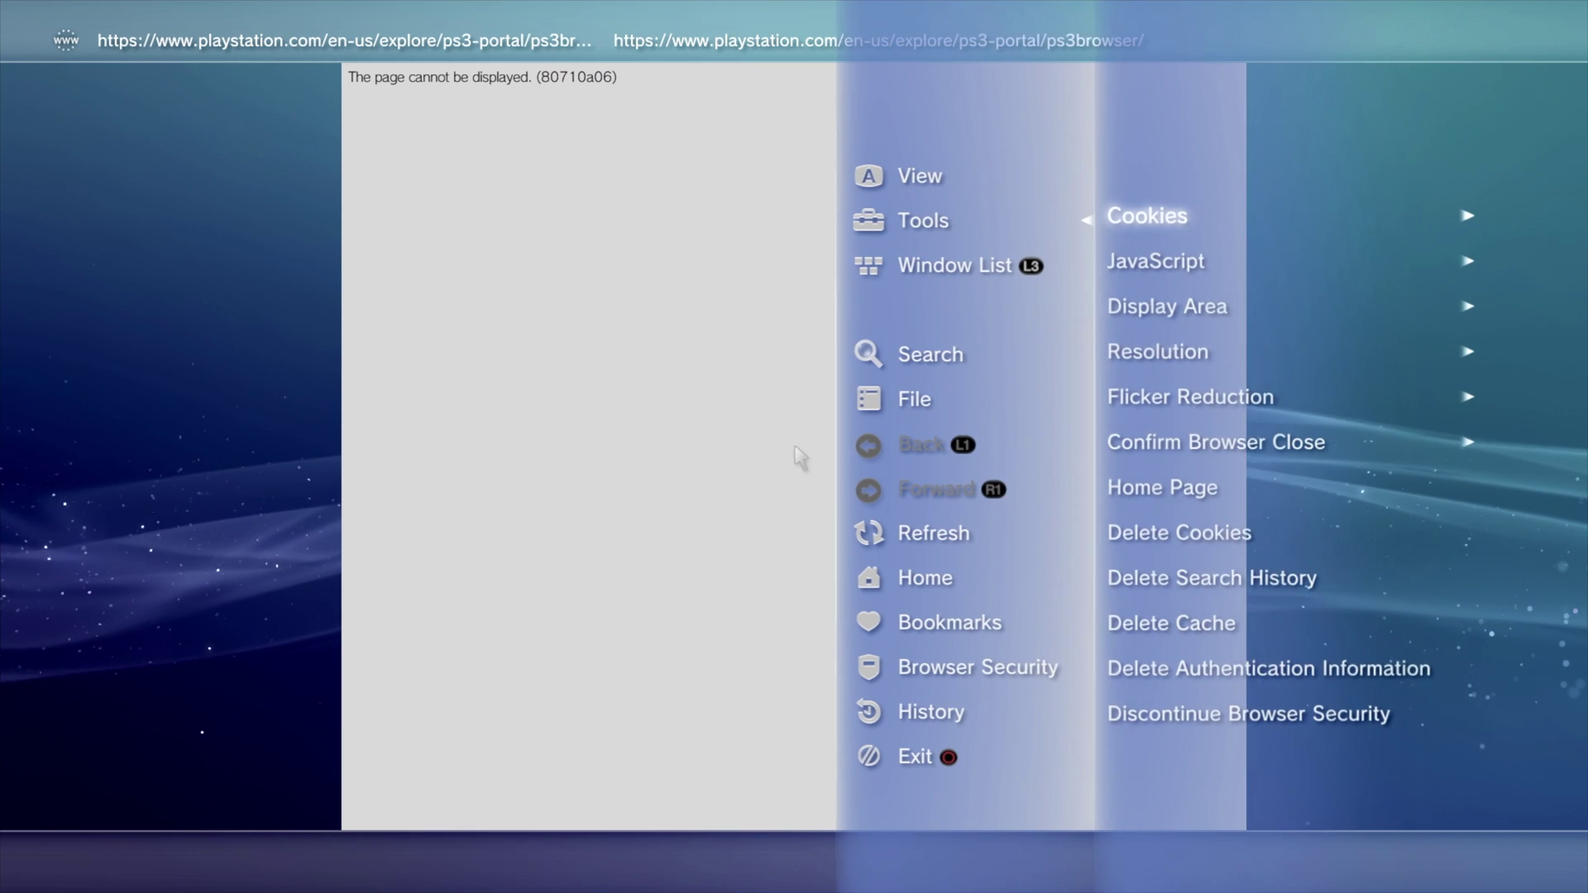
key(Down)
key(Down)
key(Down)
key(Down)
key(Down)
key(Down)
key(Down)
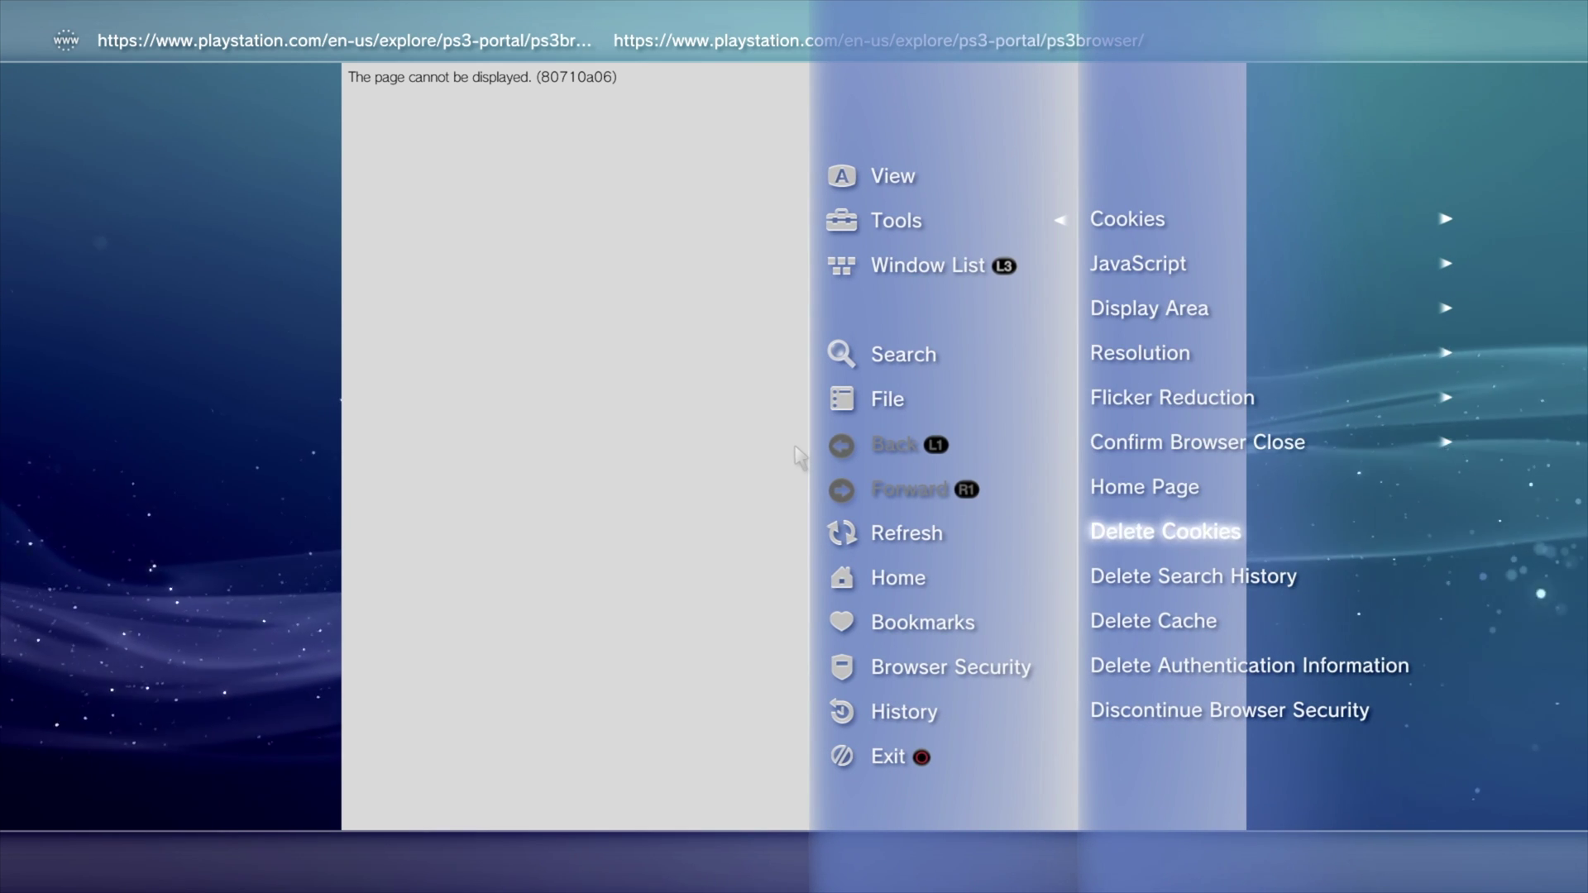
key(Return)
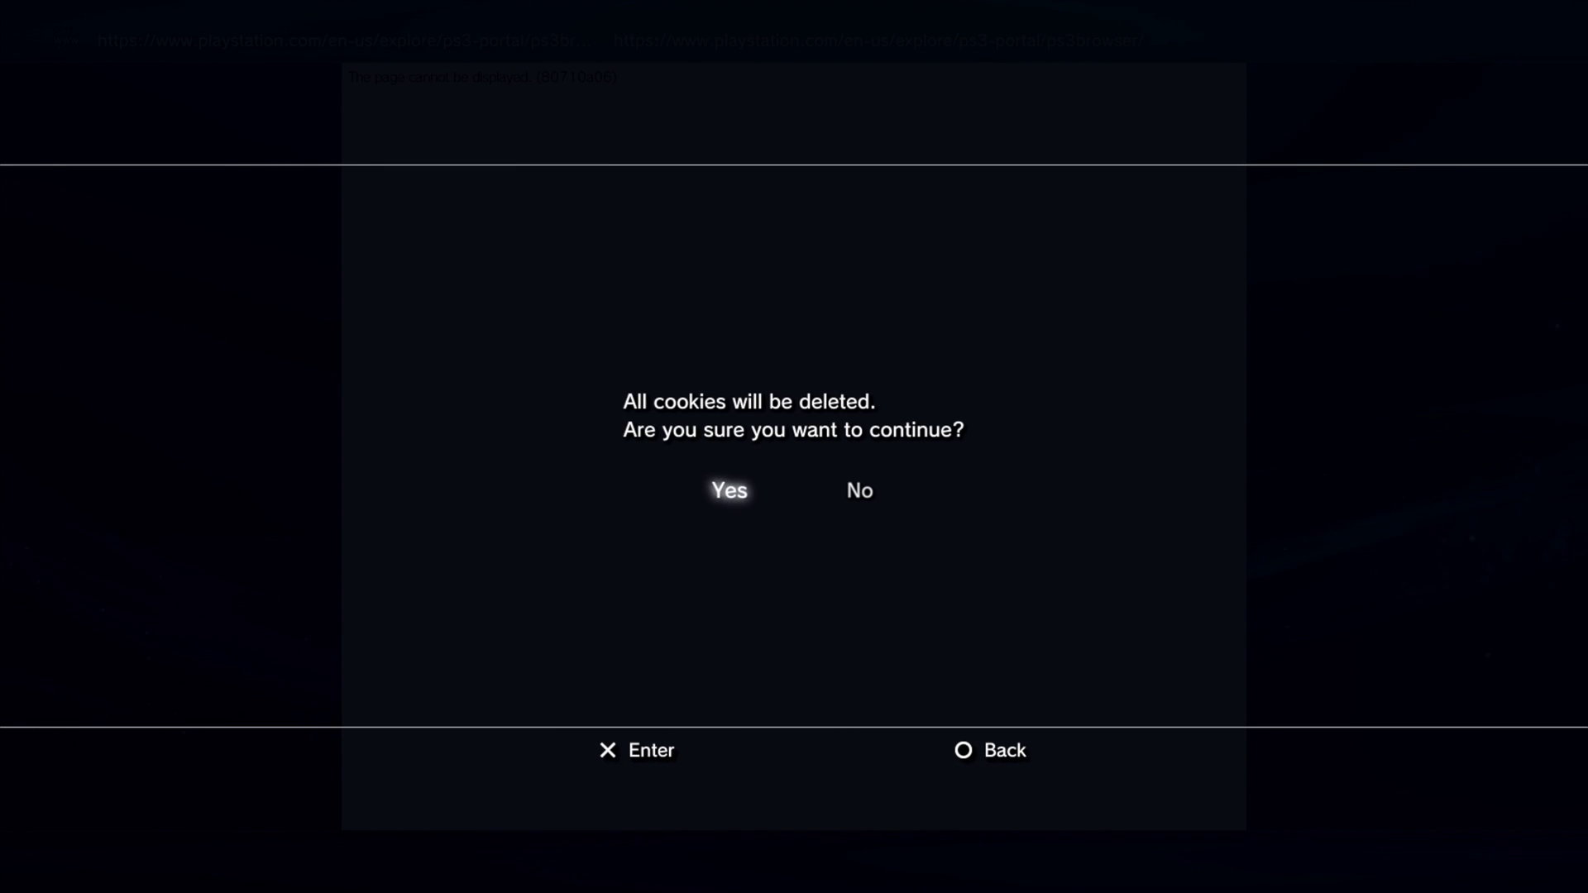
key(Return)
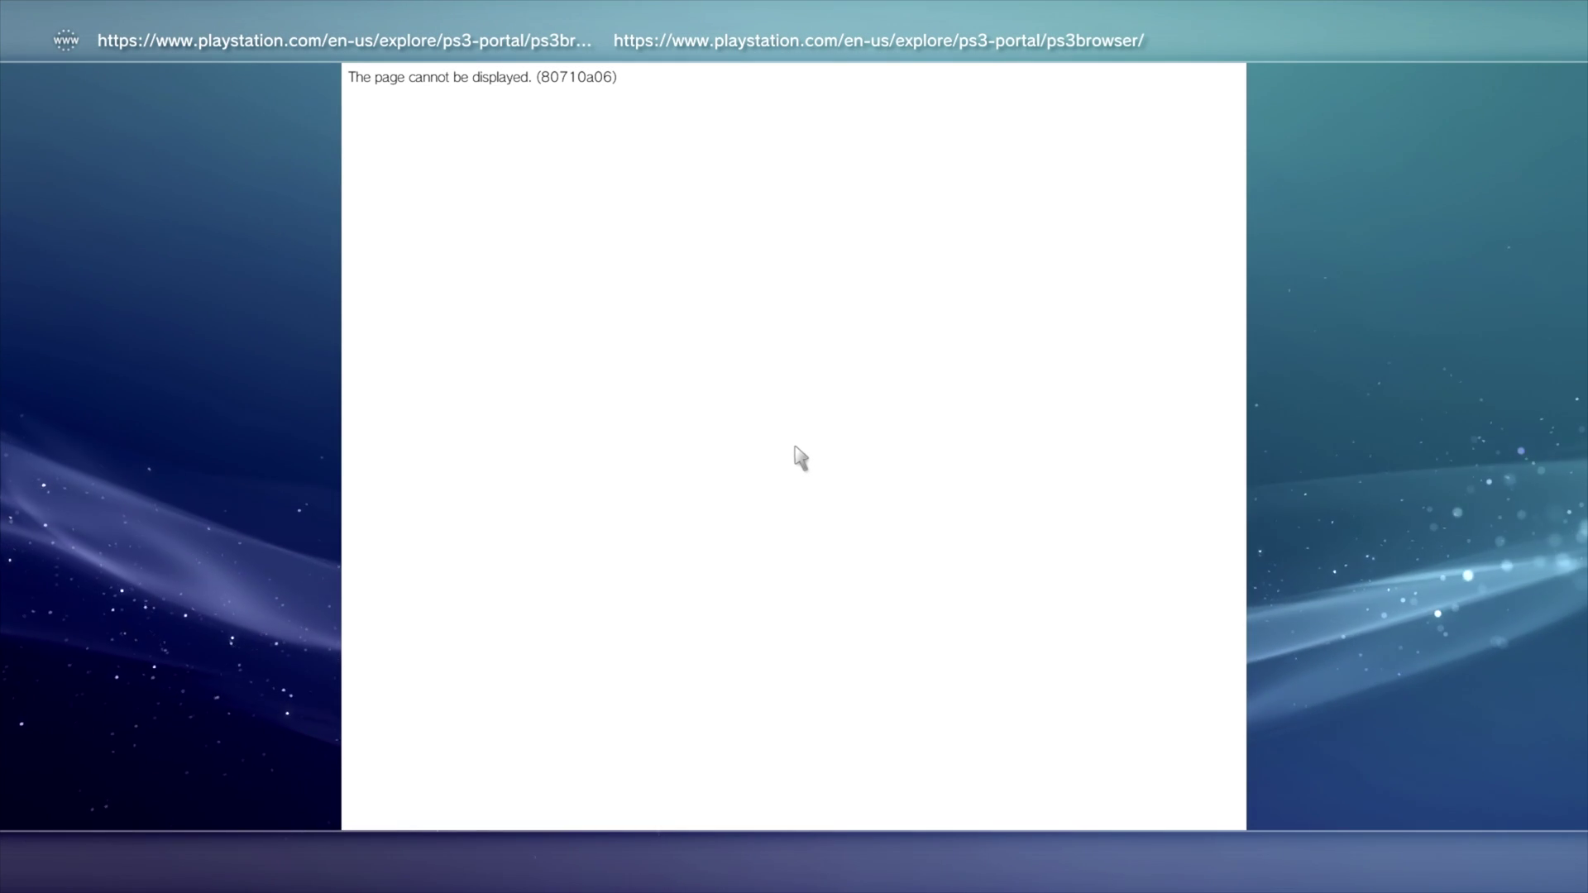
Delete all of the browser's search history and confirm the deletion.
key(Tab)
key(Up)
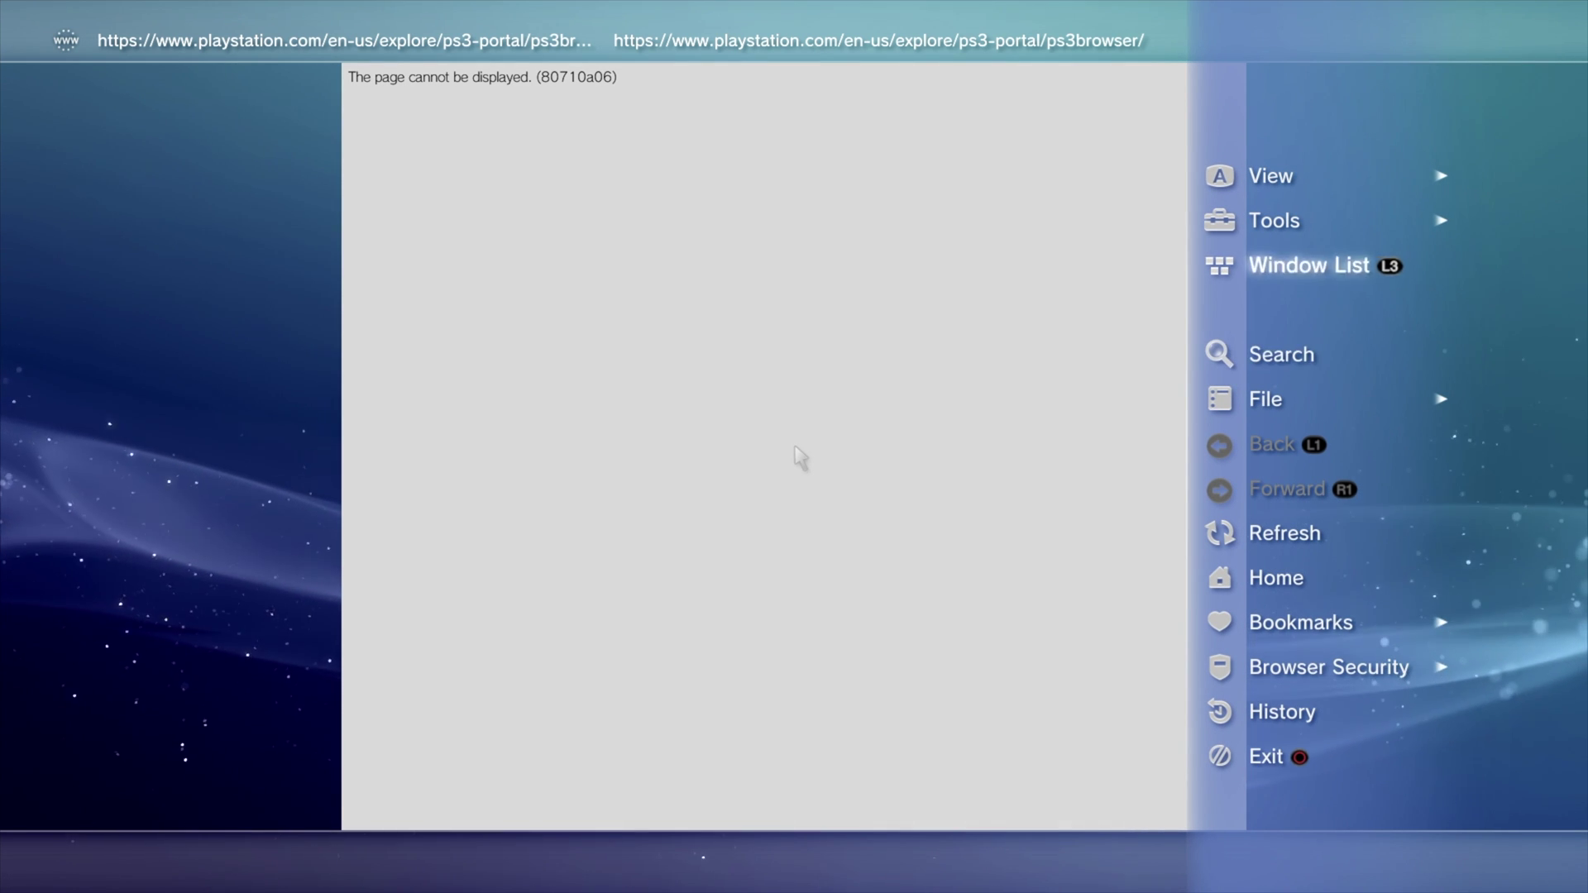
key(Up)
key(Right)
key(Down)
key(Down)
key(Down)
key(Down)
key(Down)
key(Down)
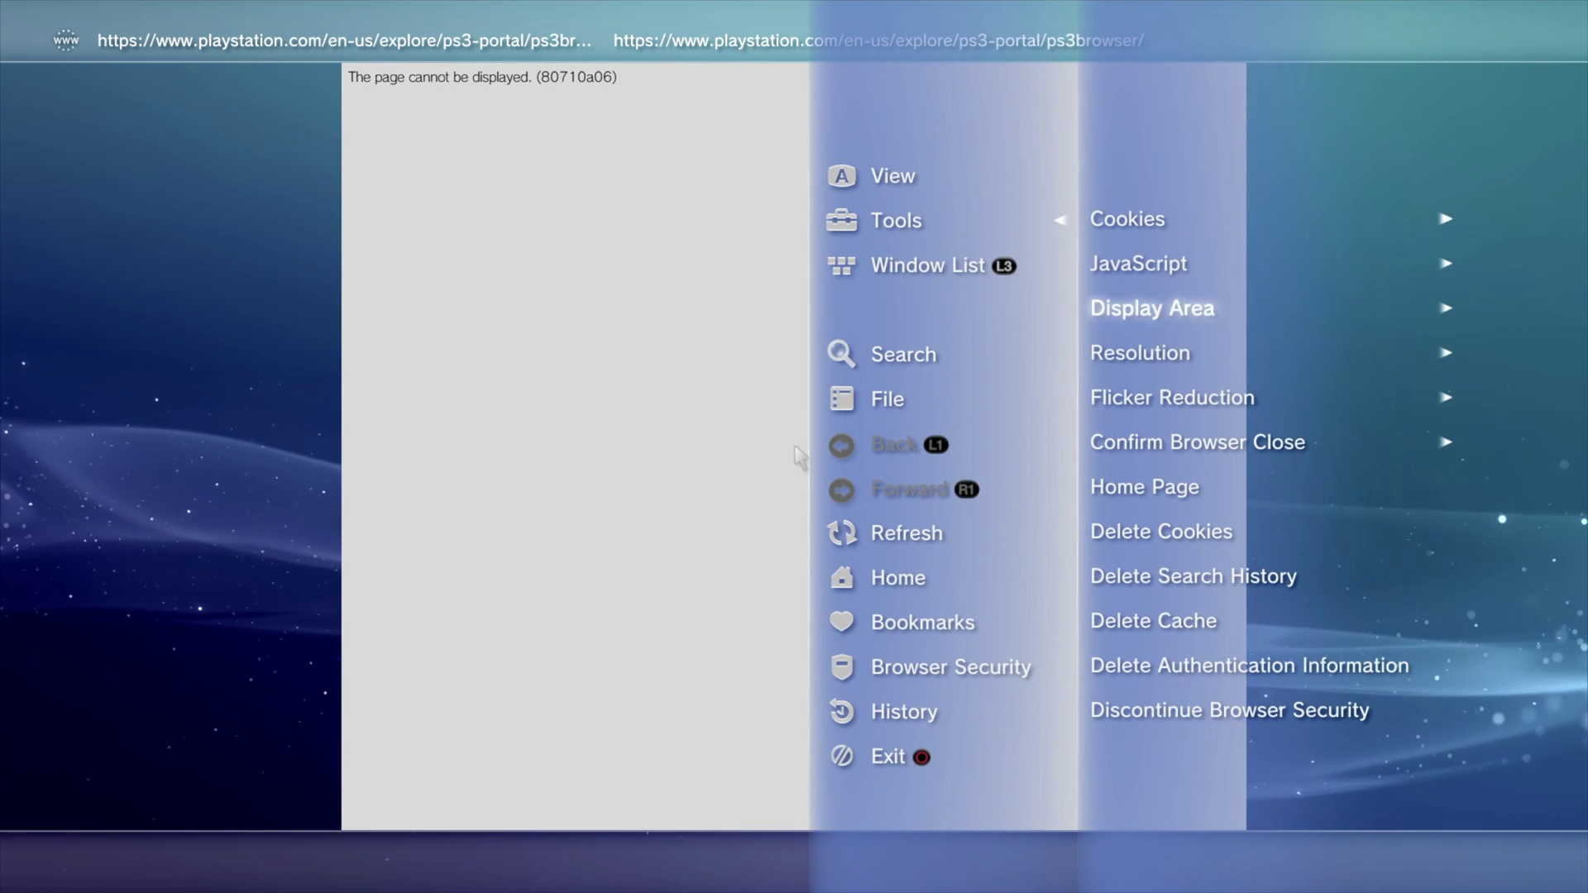
key(Down)
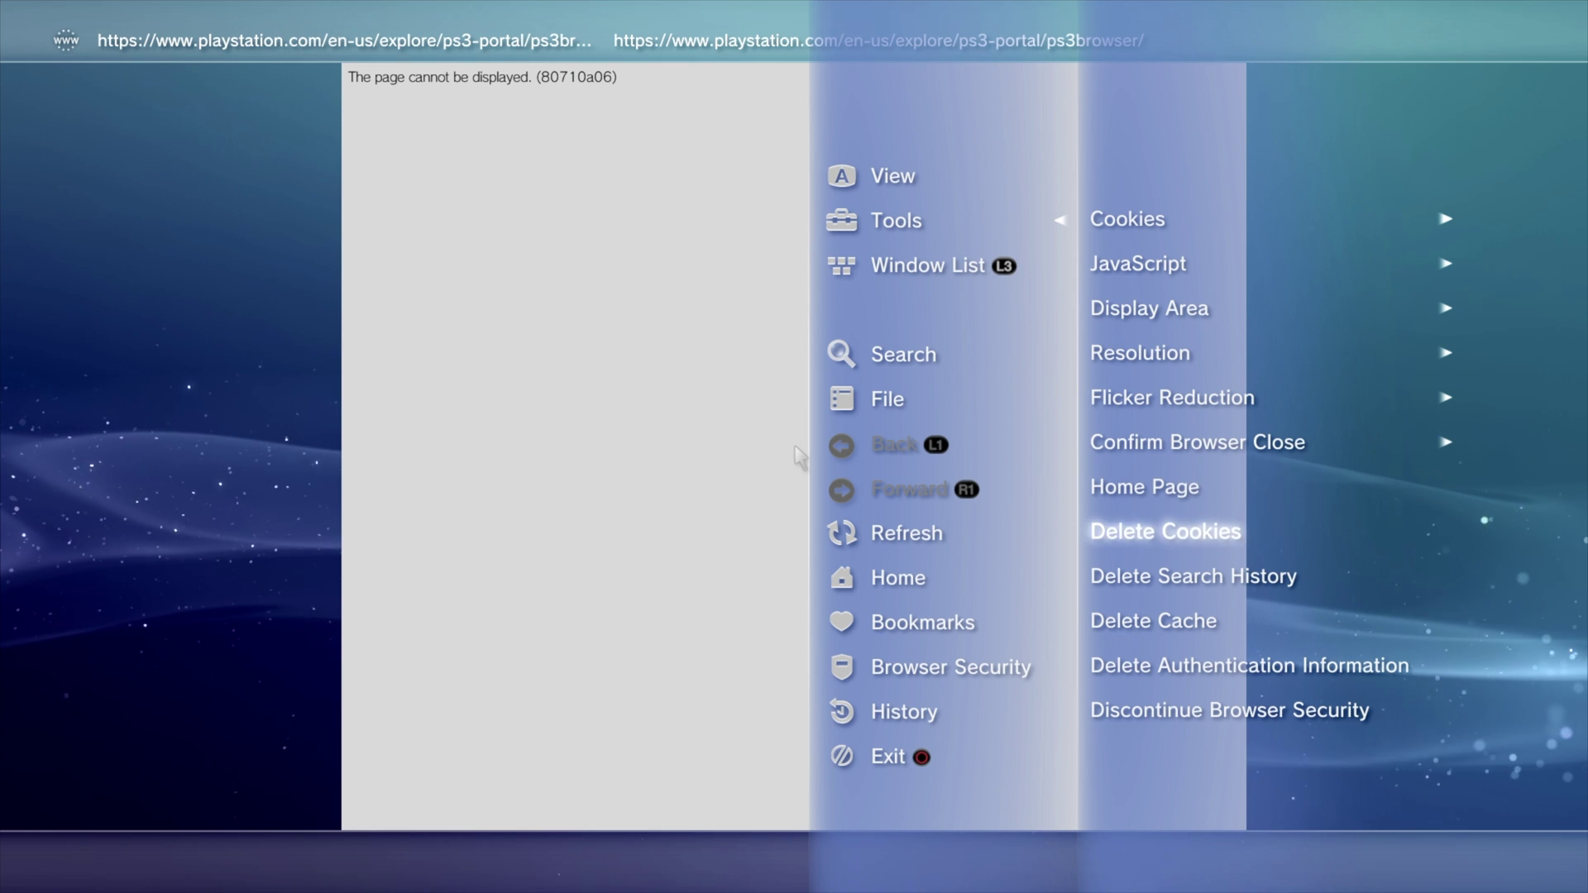
key(Down)
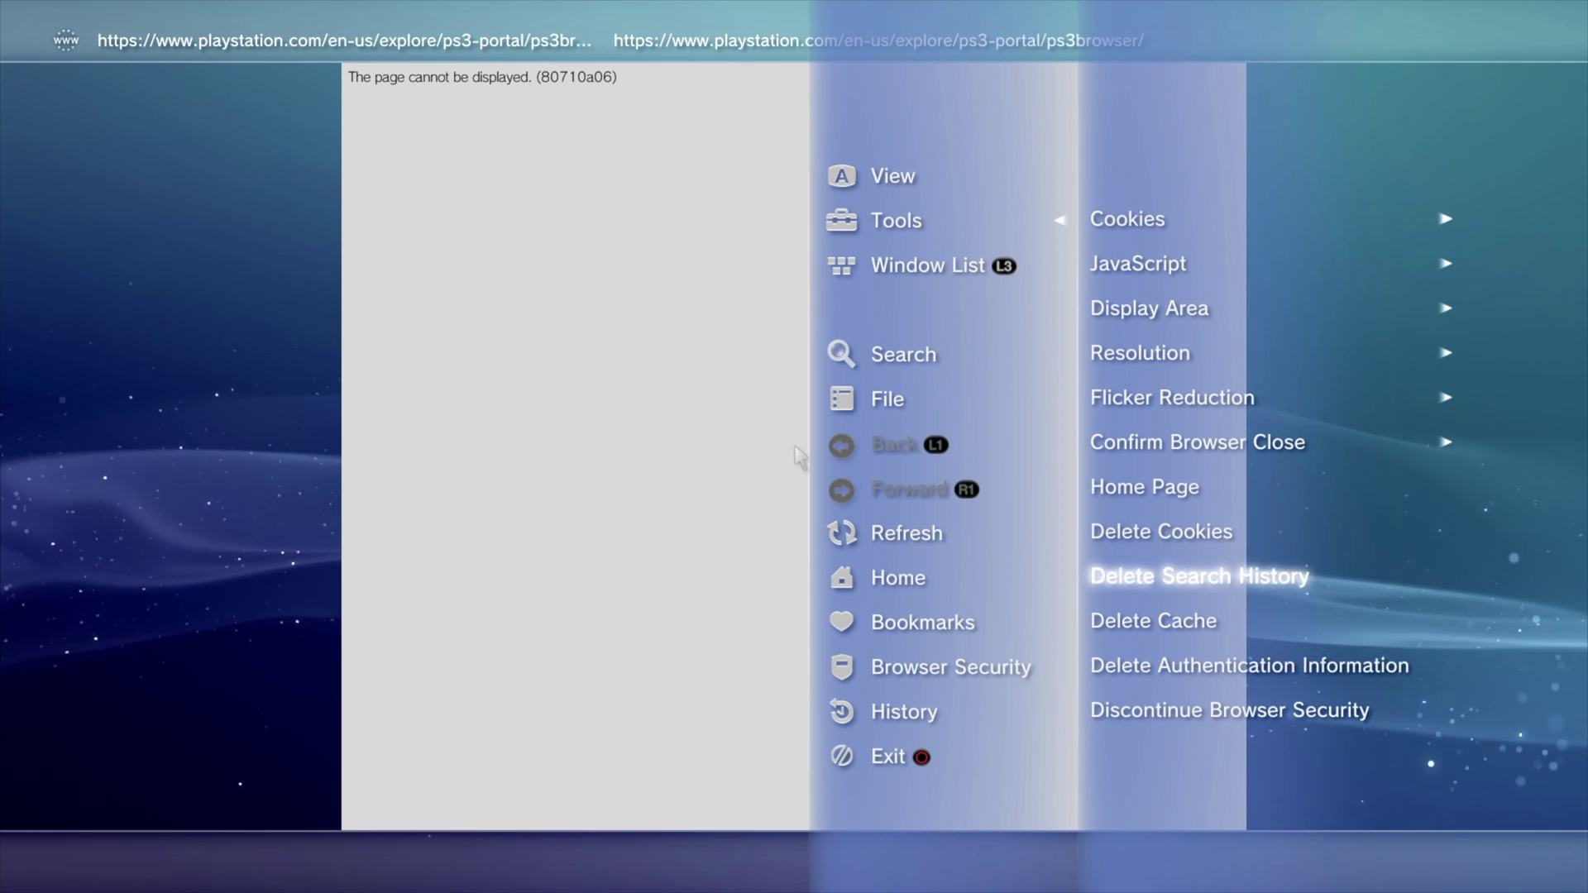
key(Return)
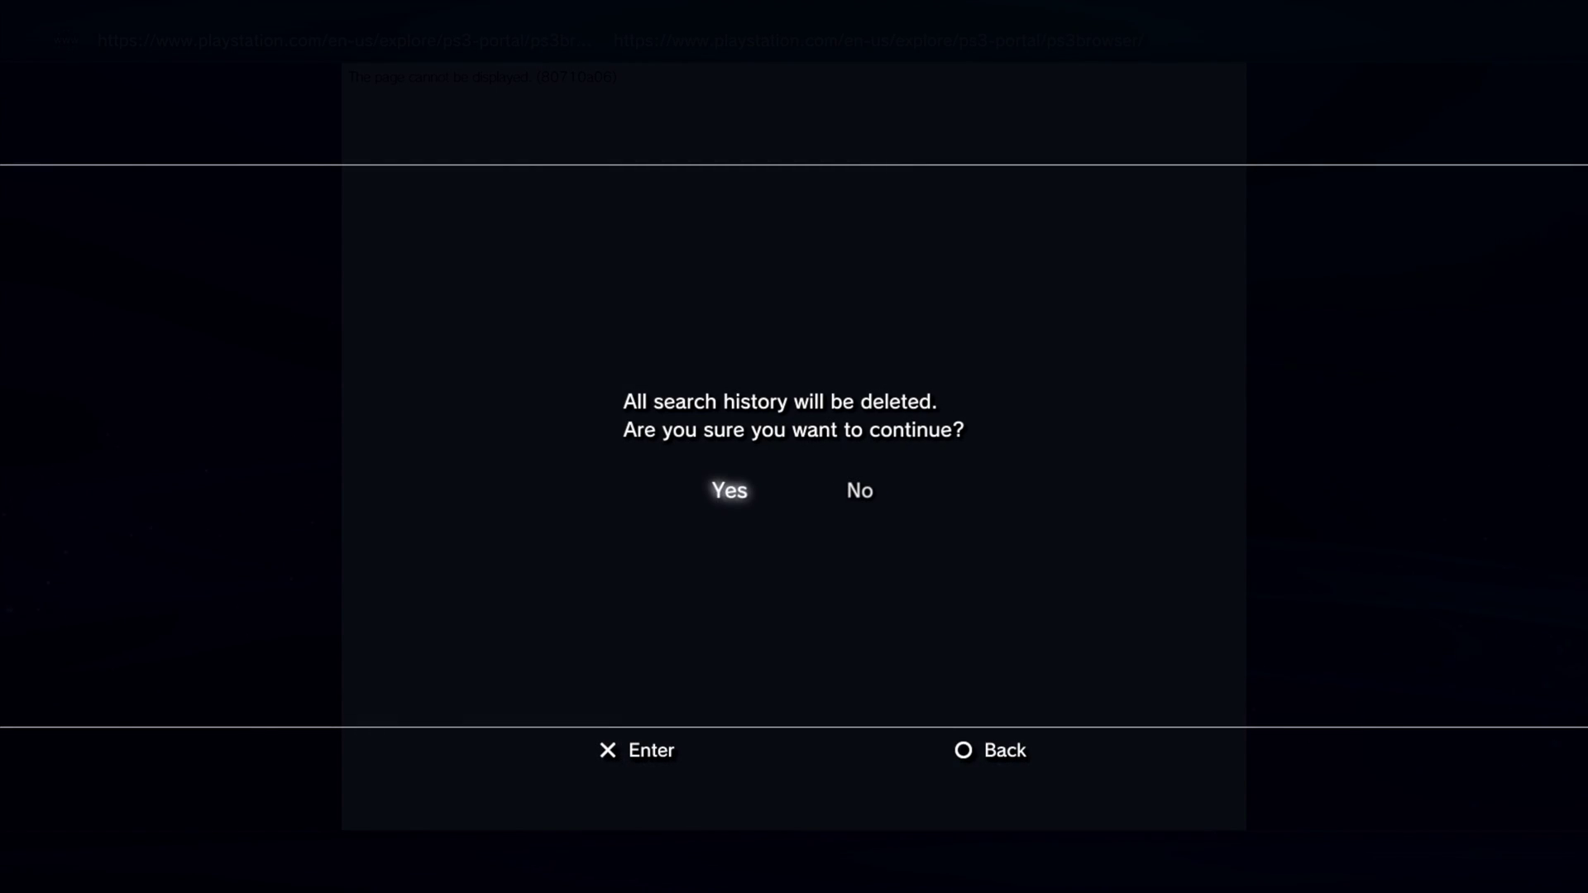
key(Return)
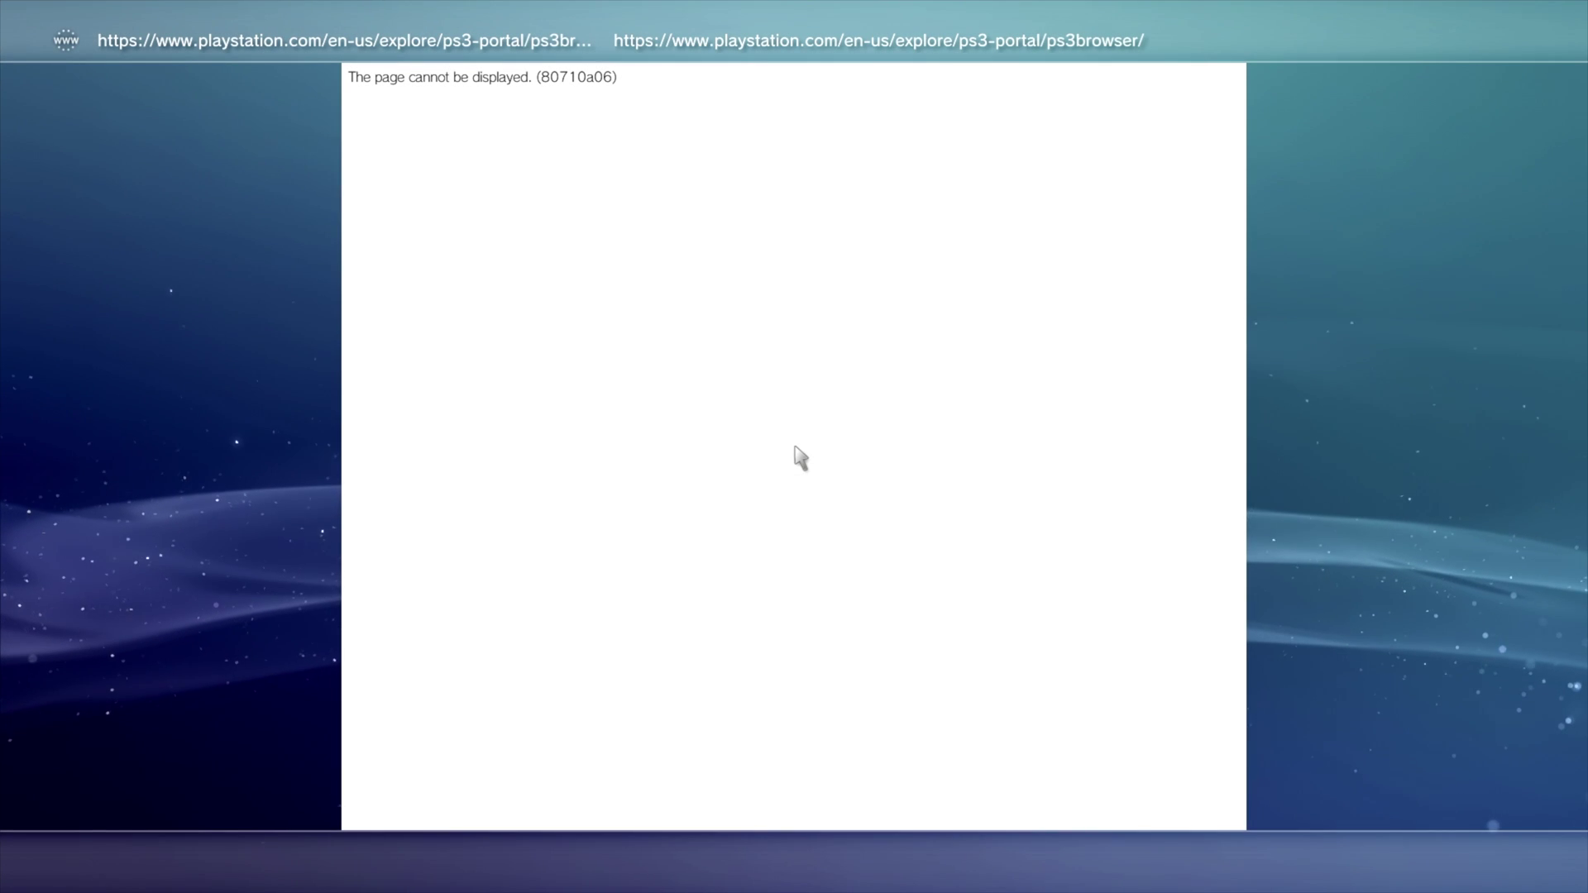
Delete the browser's cache and confirm the deletion.
key(Menu)
key(Up)
key(Up)
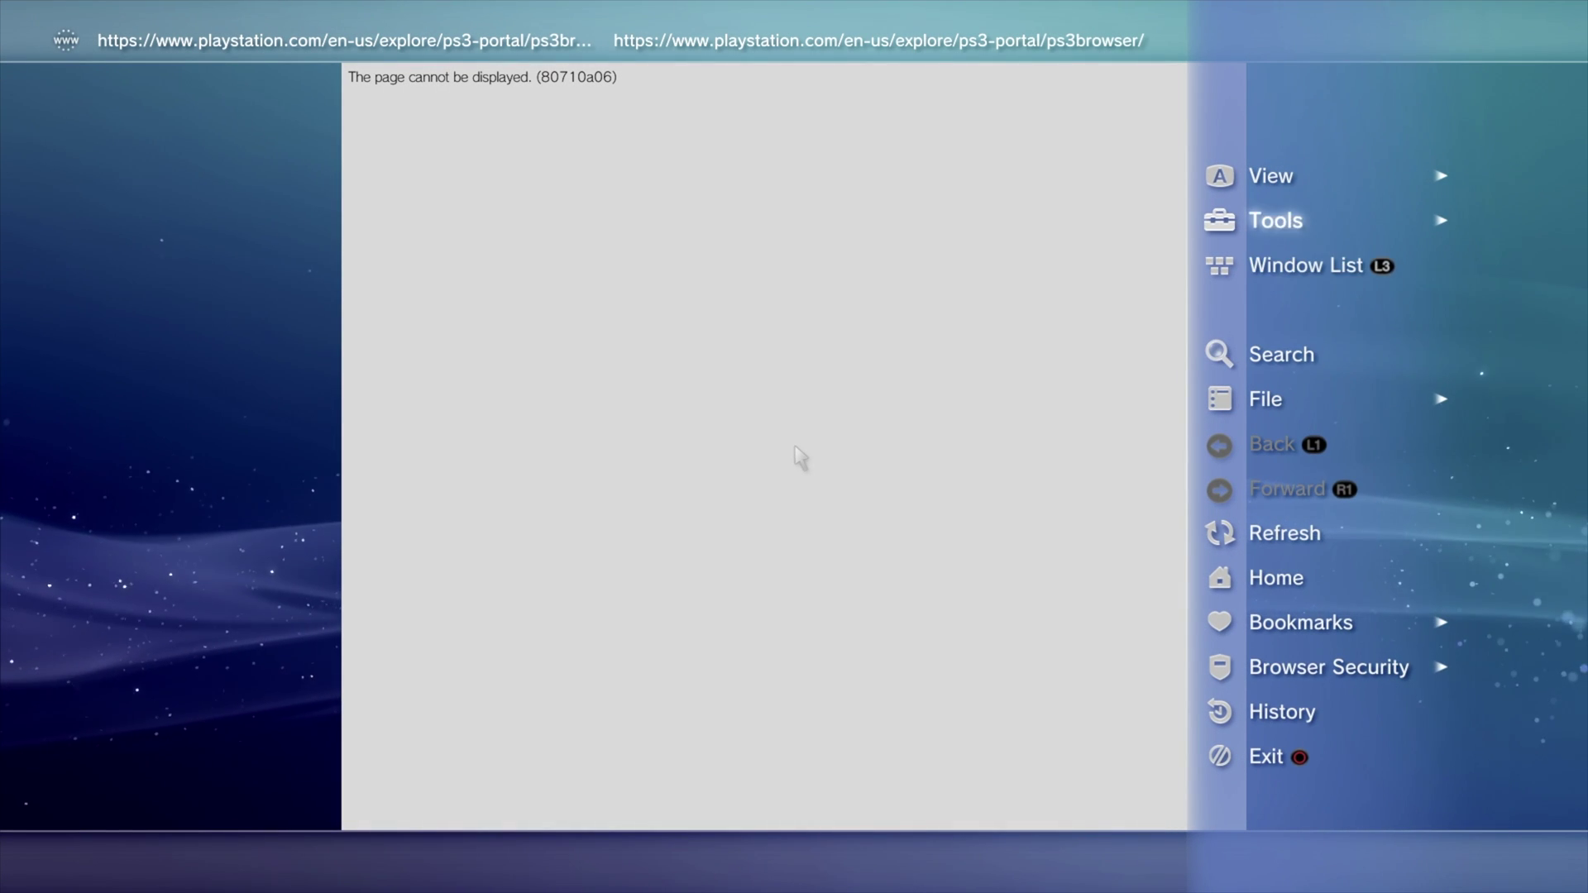
key(Right)
key(Down)
key(Down)
key(Down)
key(Down)
key(Down)
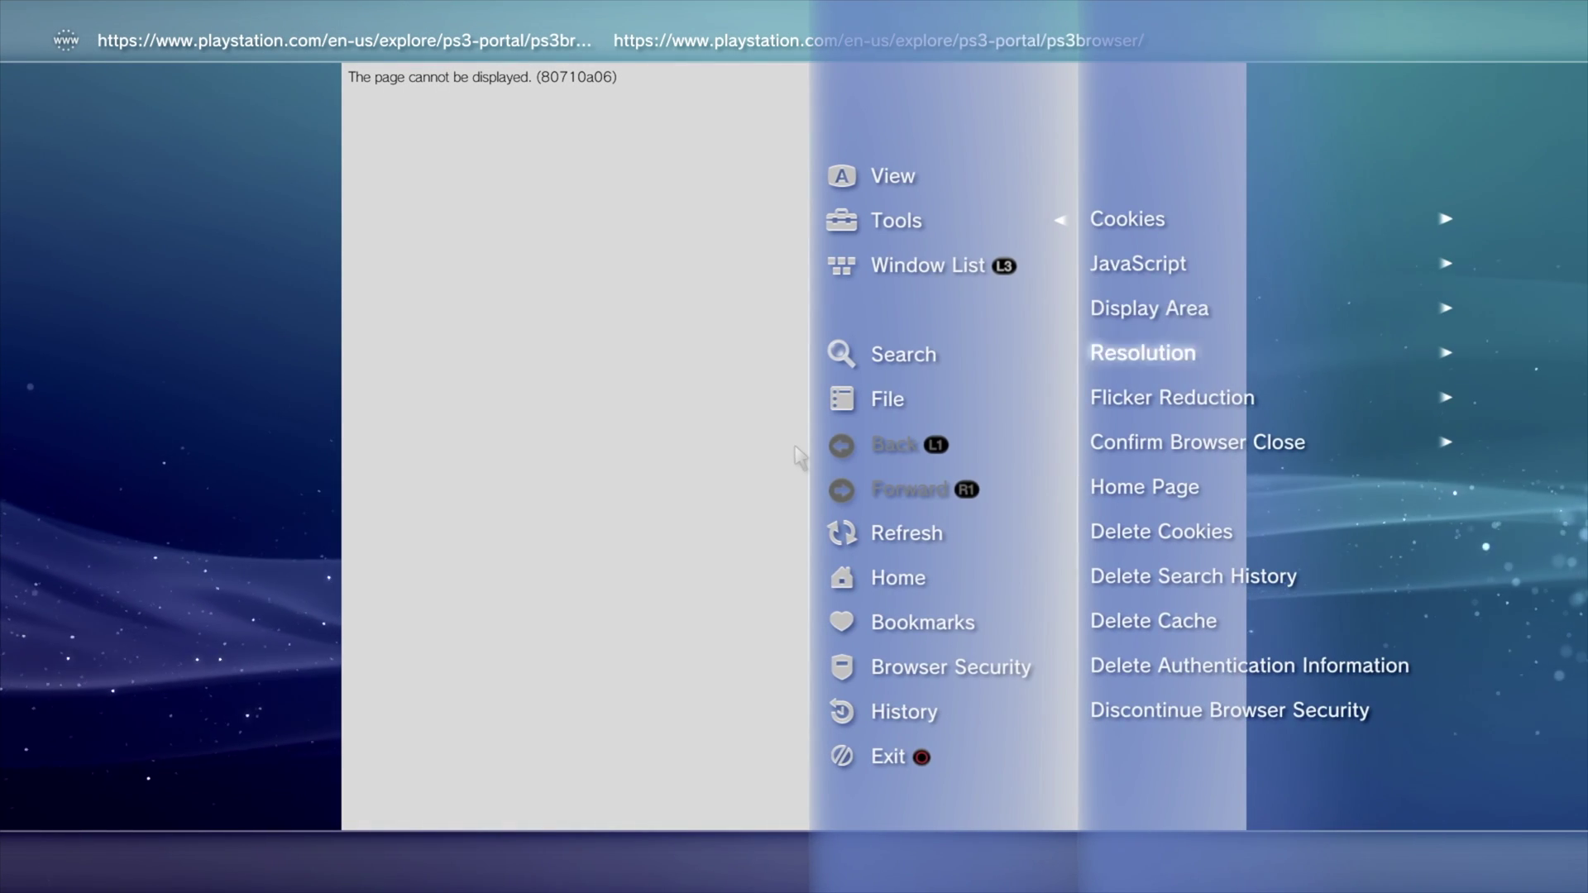
key(Down)
key(Down)
key(Down)
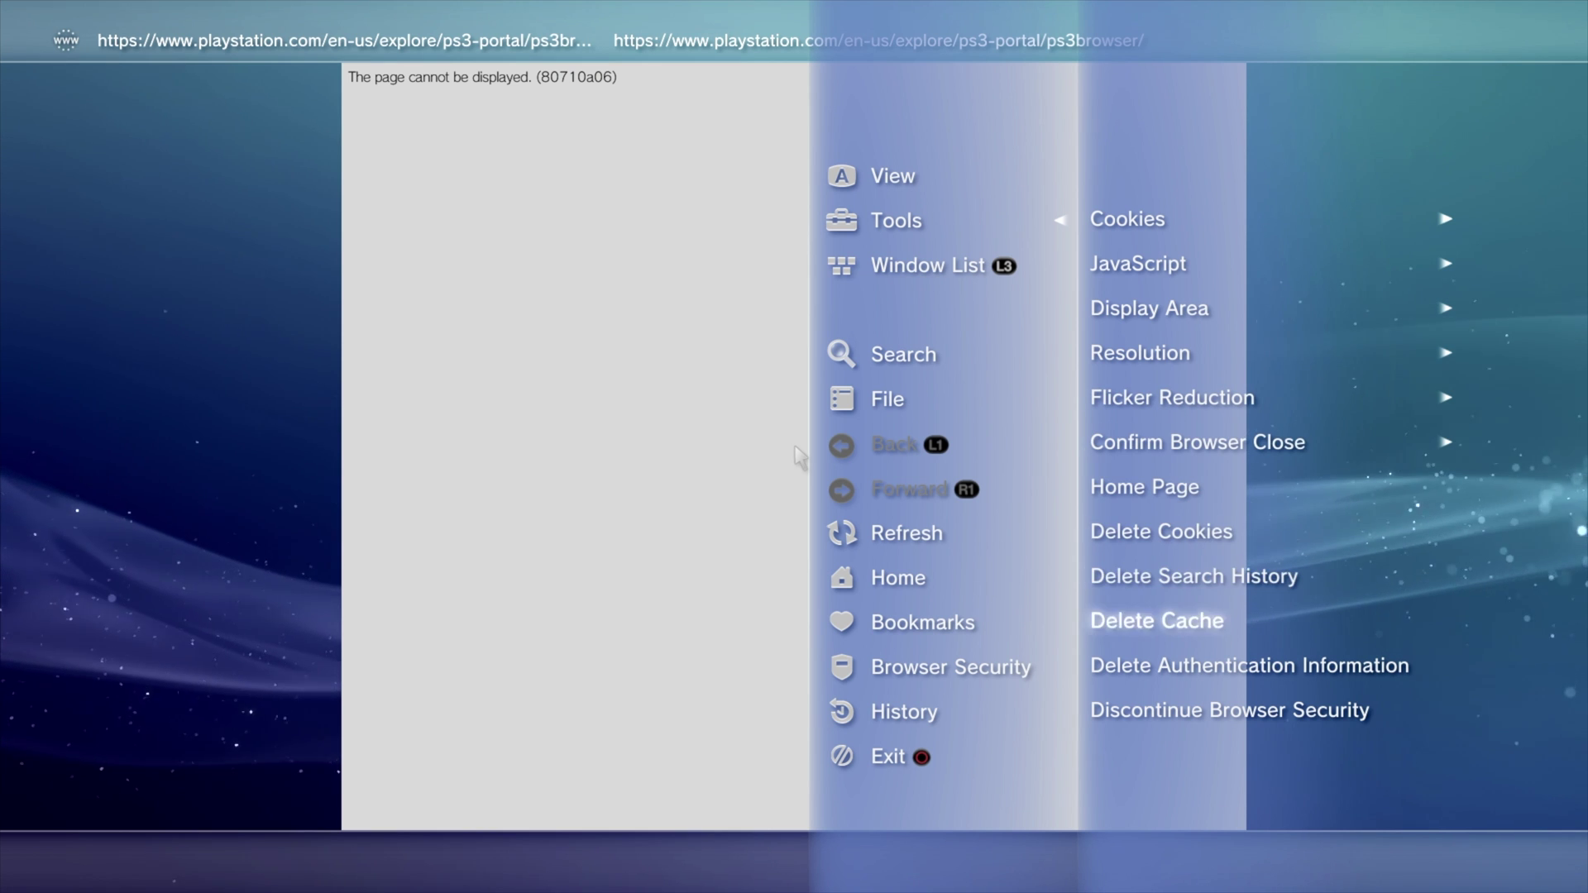
key(Return)
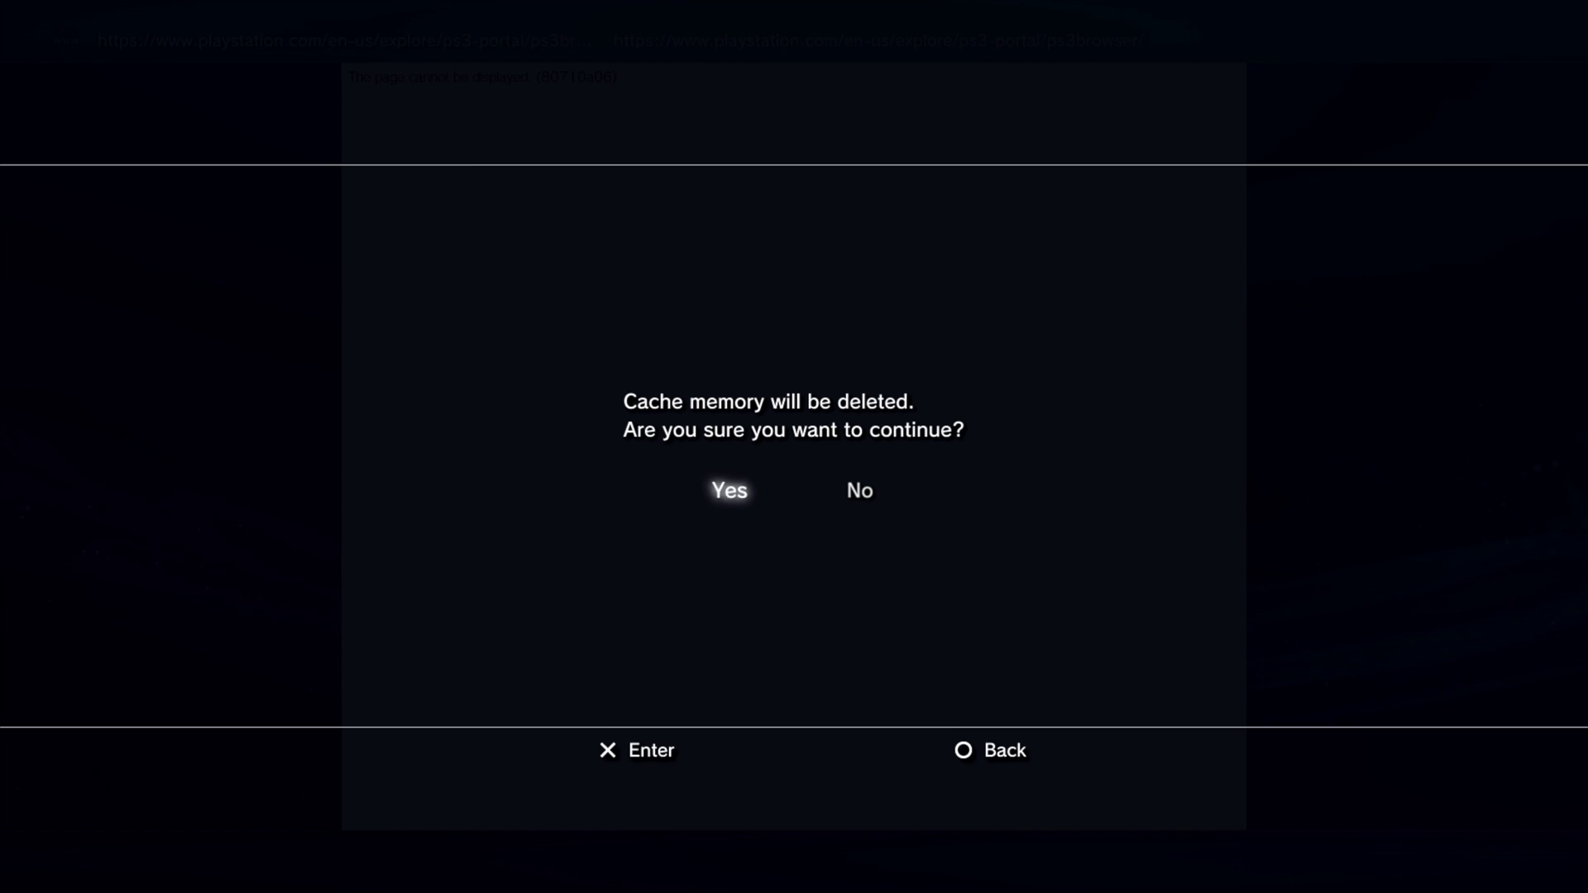
key(Return)
key(Menu)
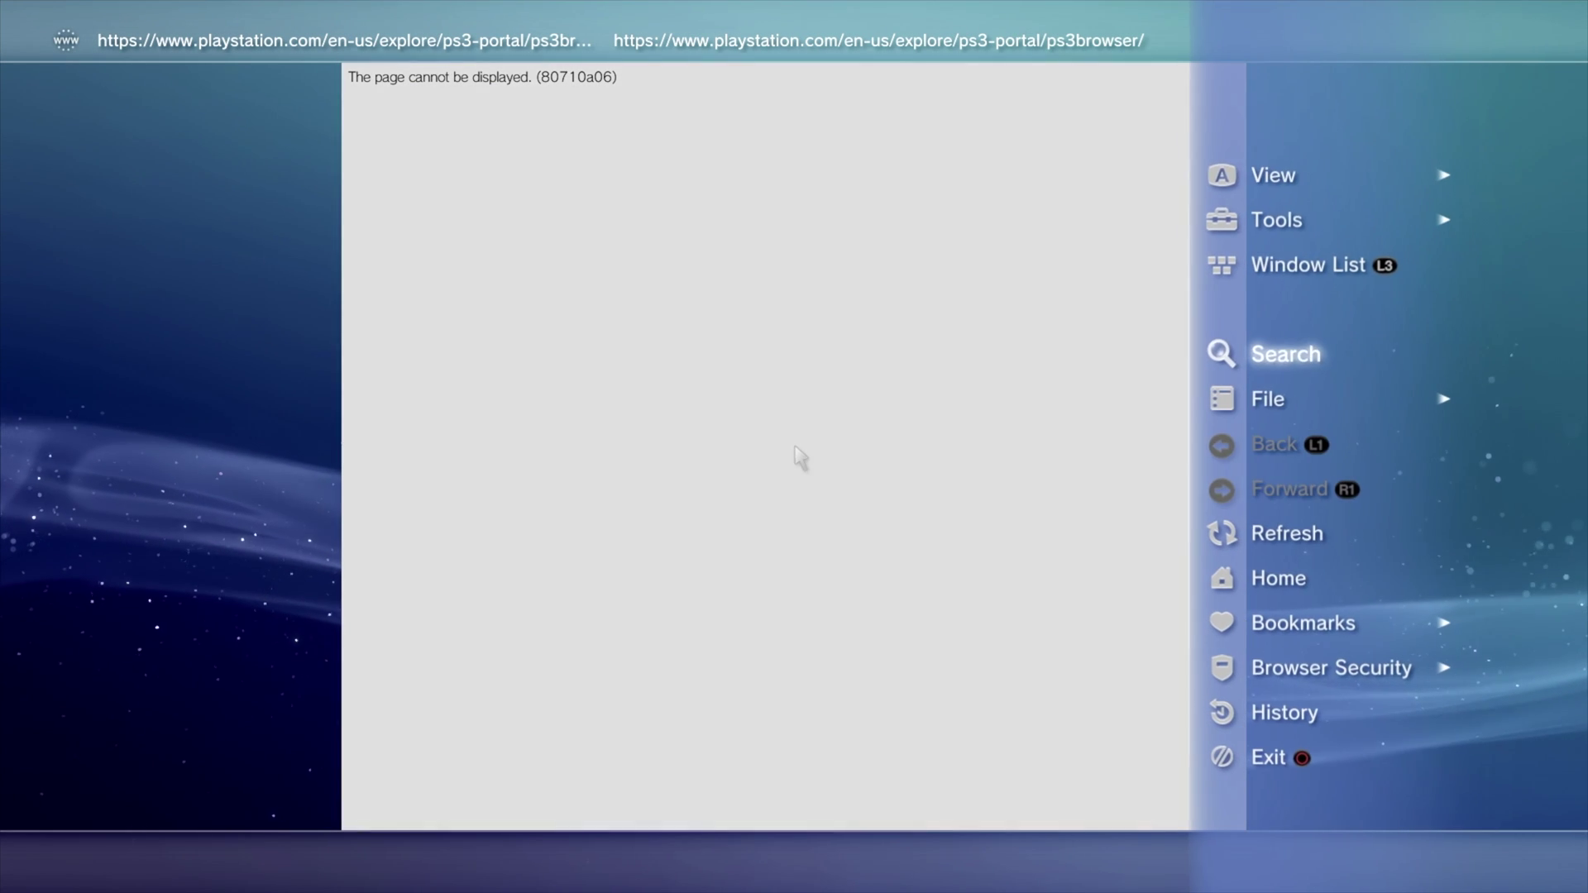
key(Up)
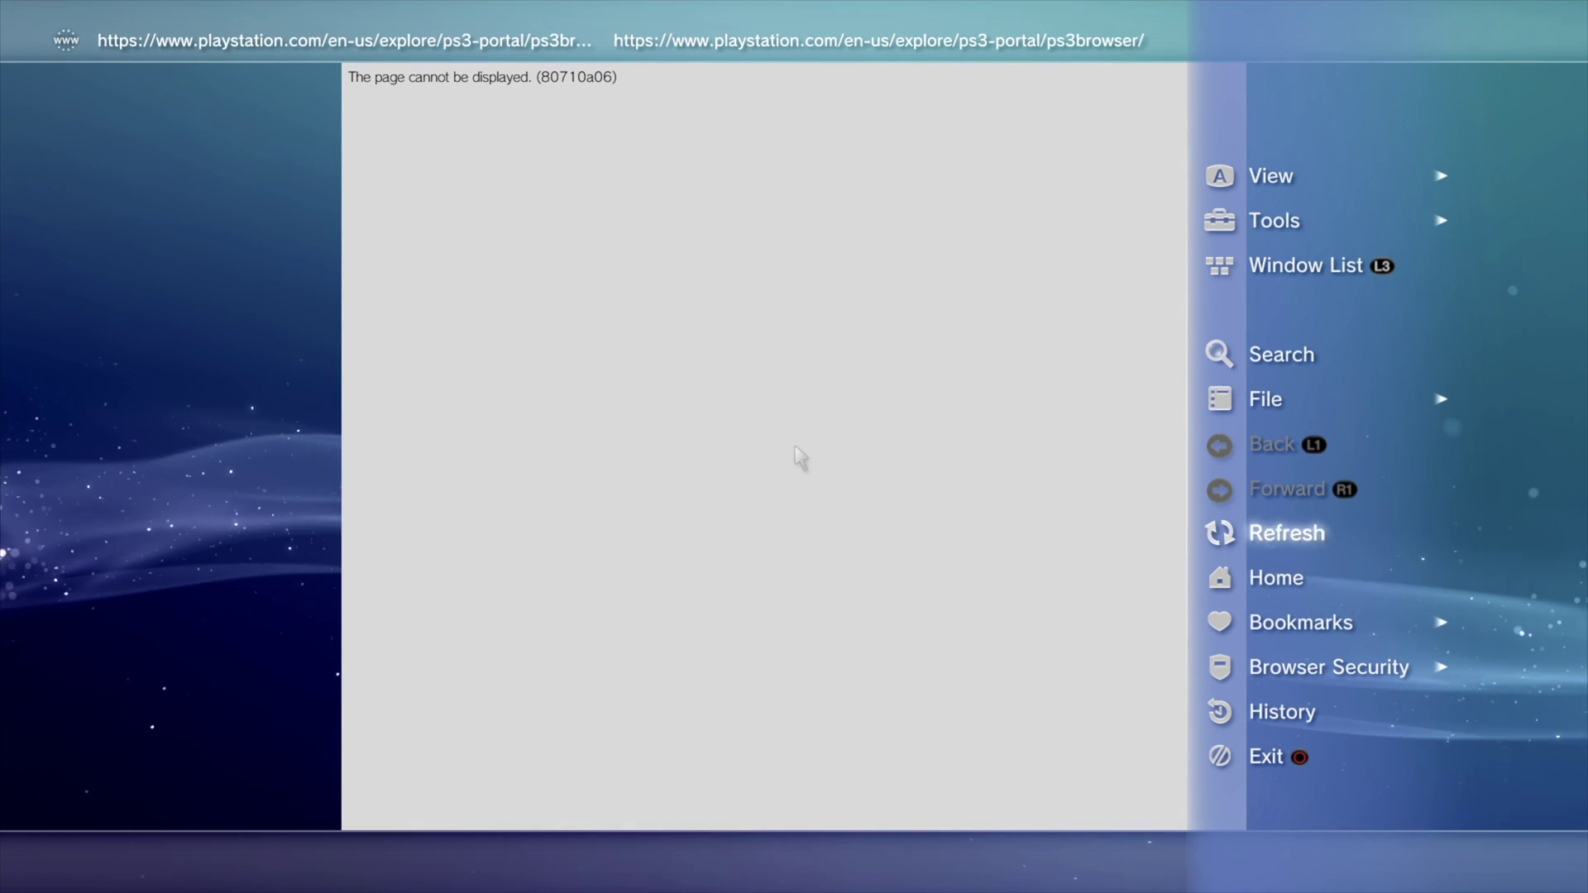
key(Escape)
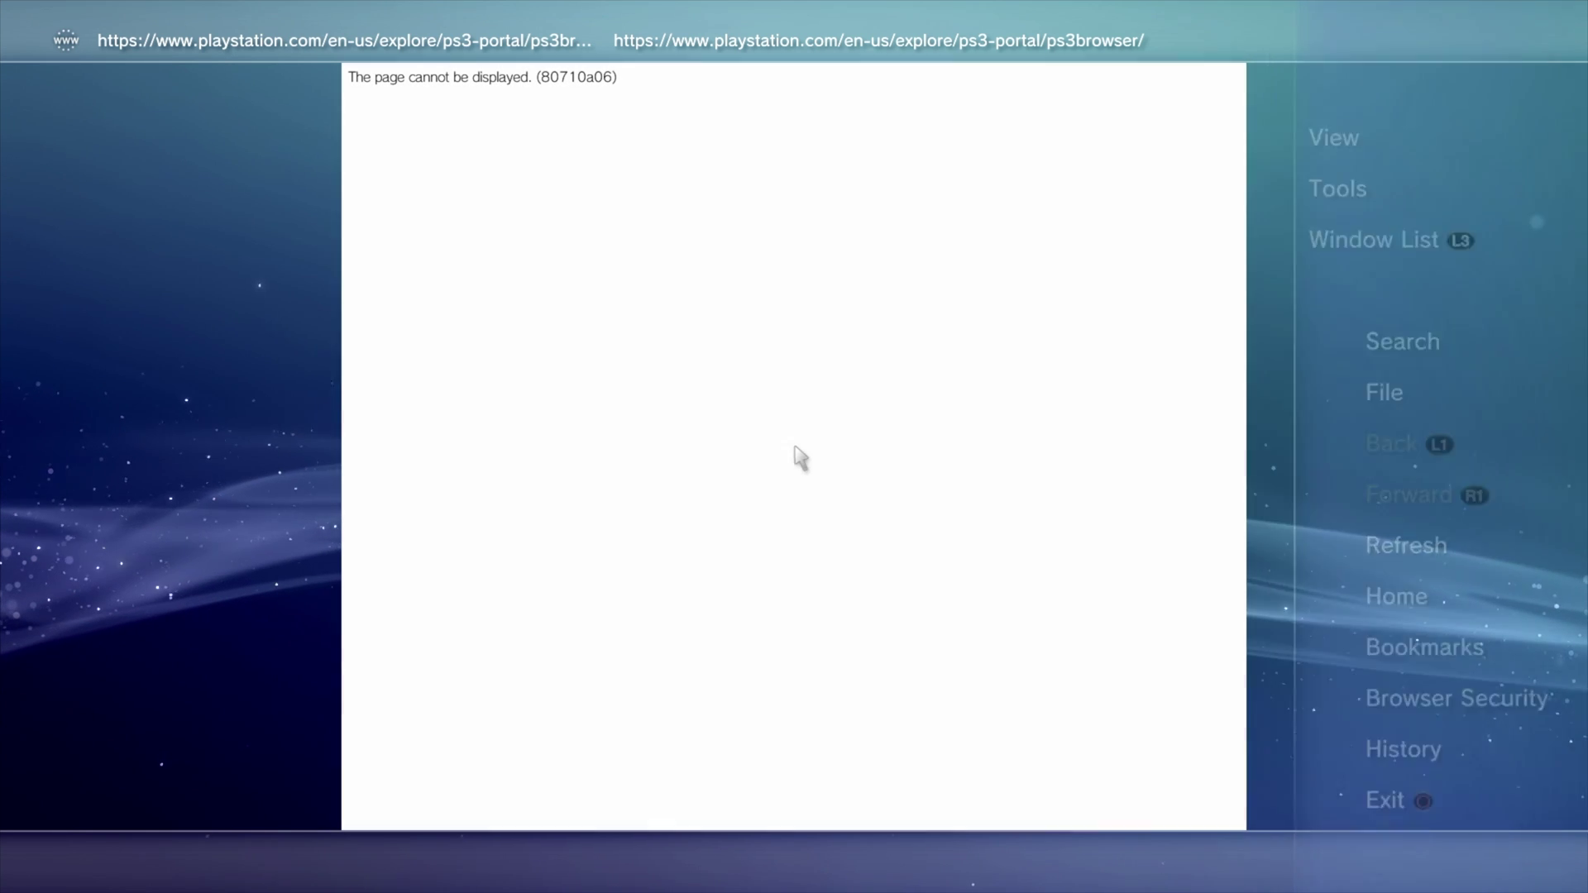
Delete all of the browser's authentication information and confirm the deletion.
key(Menu)
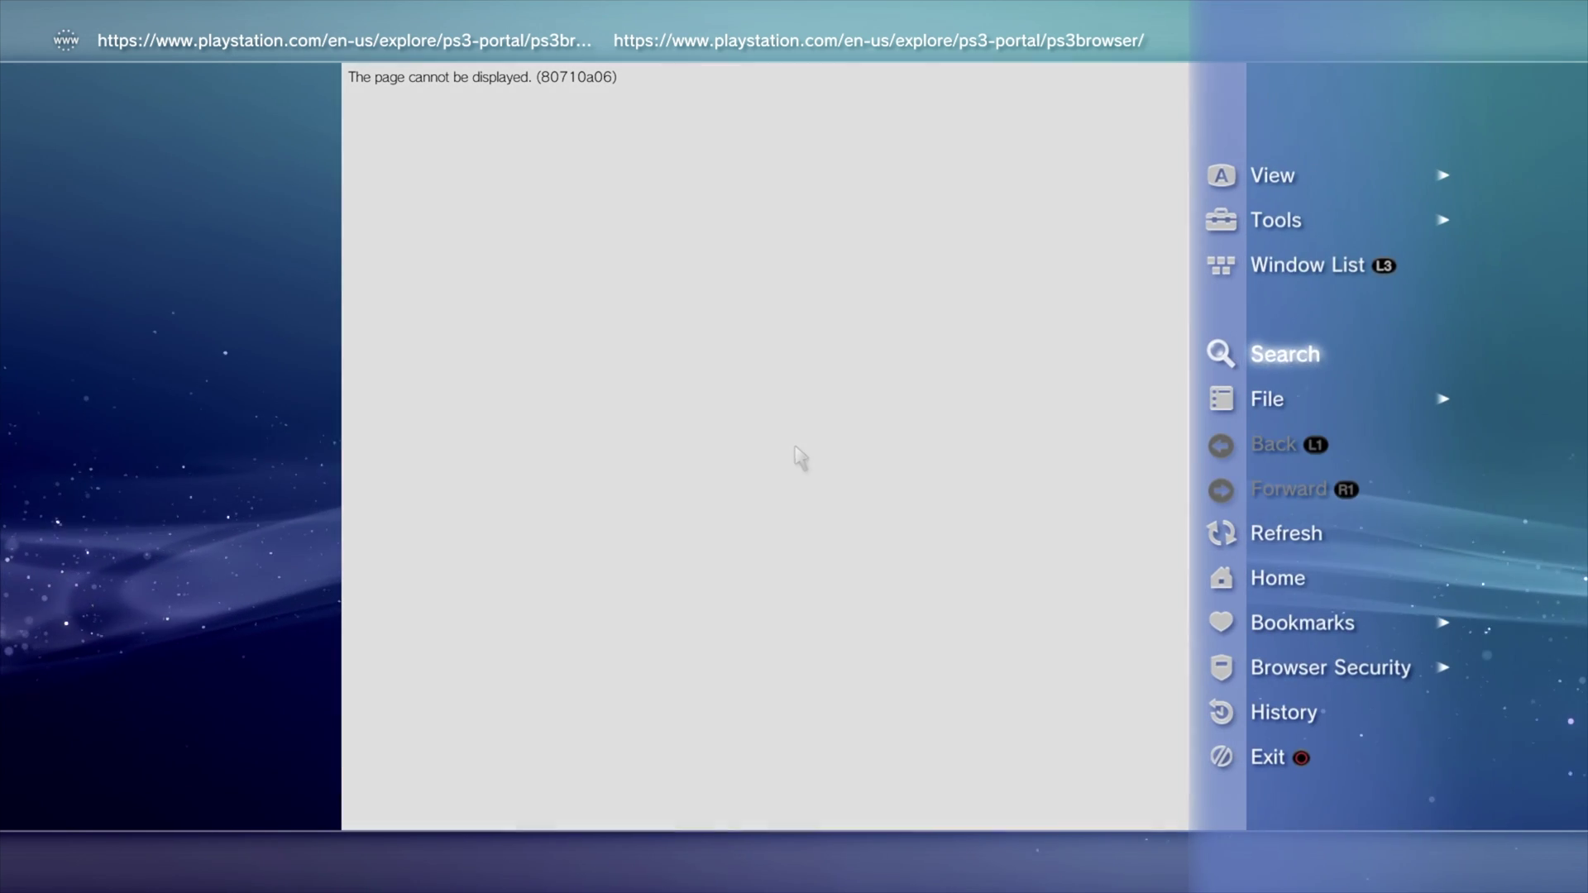
key(Up)
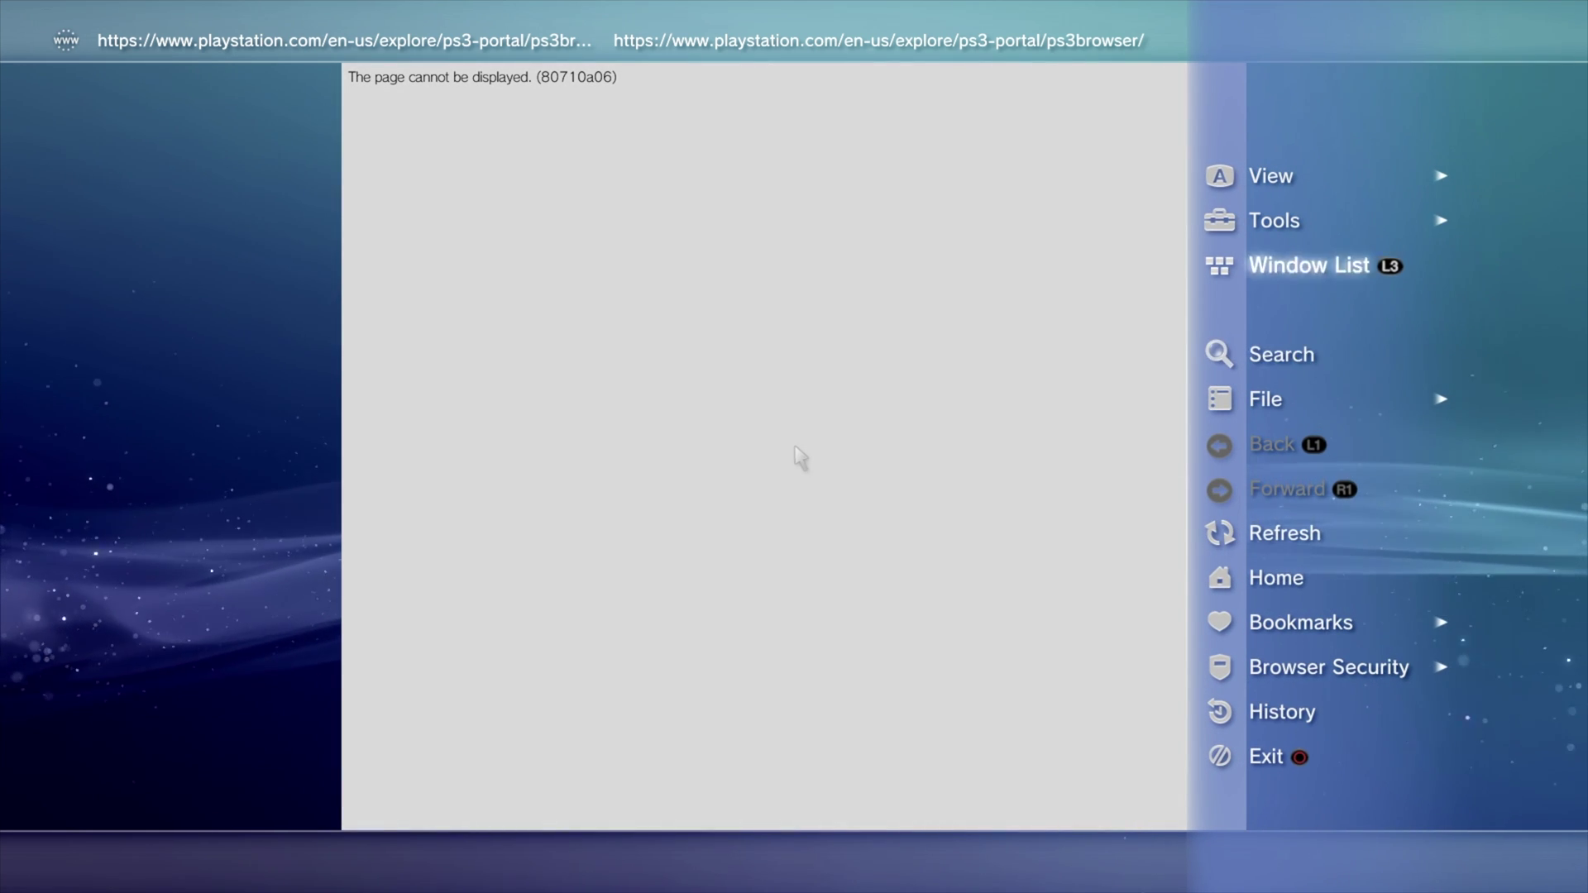
key(Up)
key(Right)
key(Down)
key(Down)
key(Down)
key(Down)
key(Down)
key(Down)
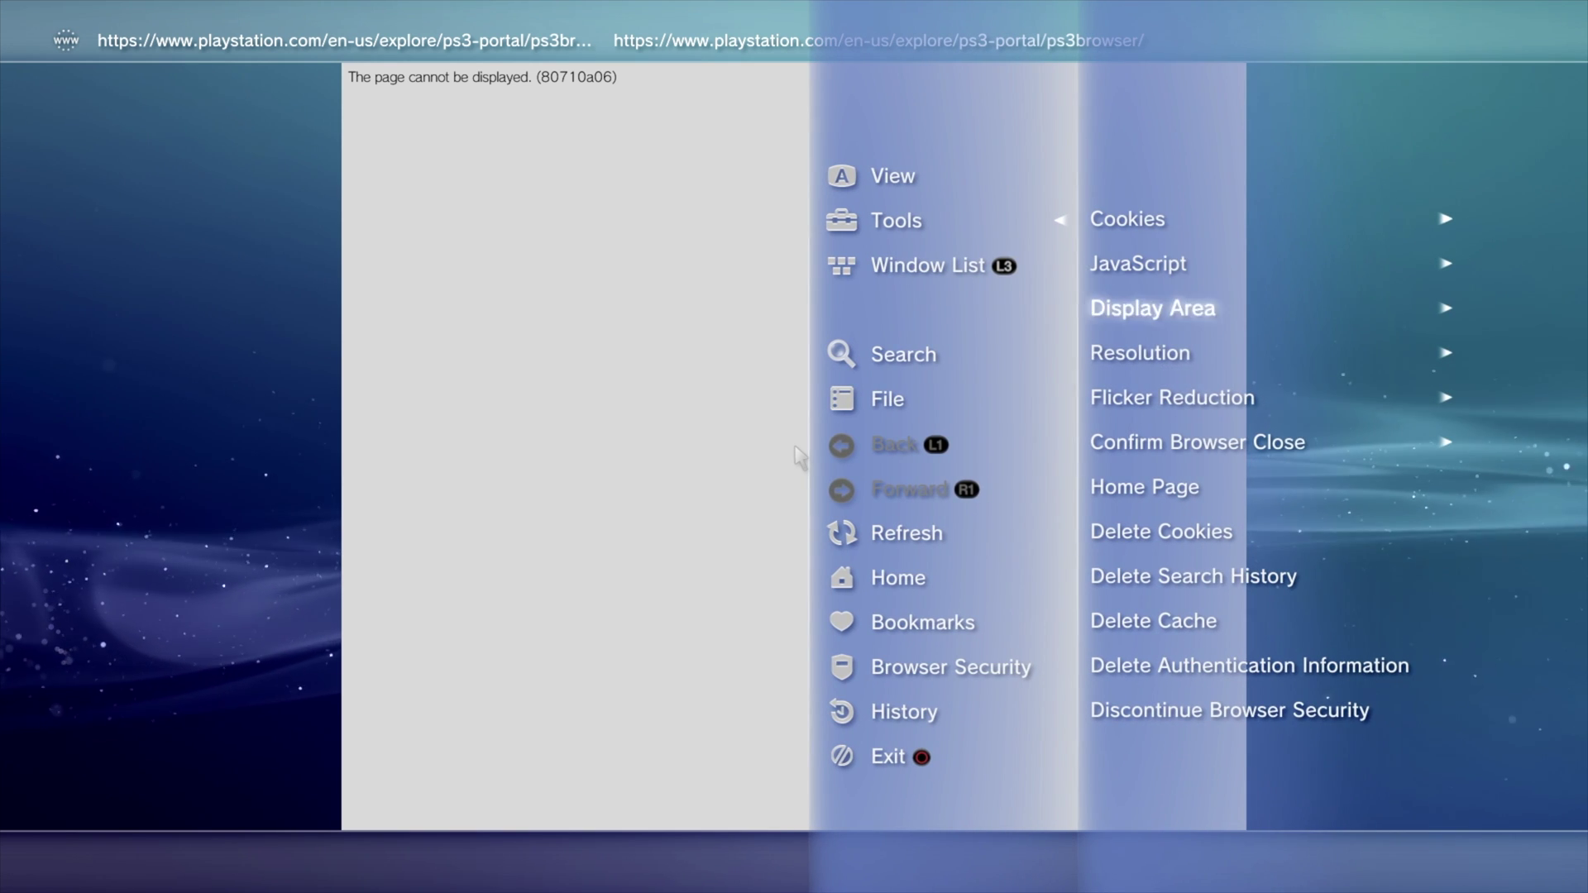
key(Down)
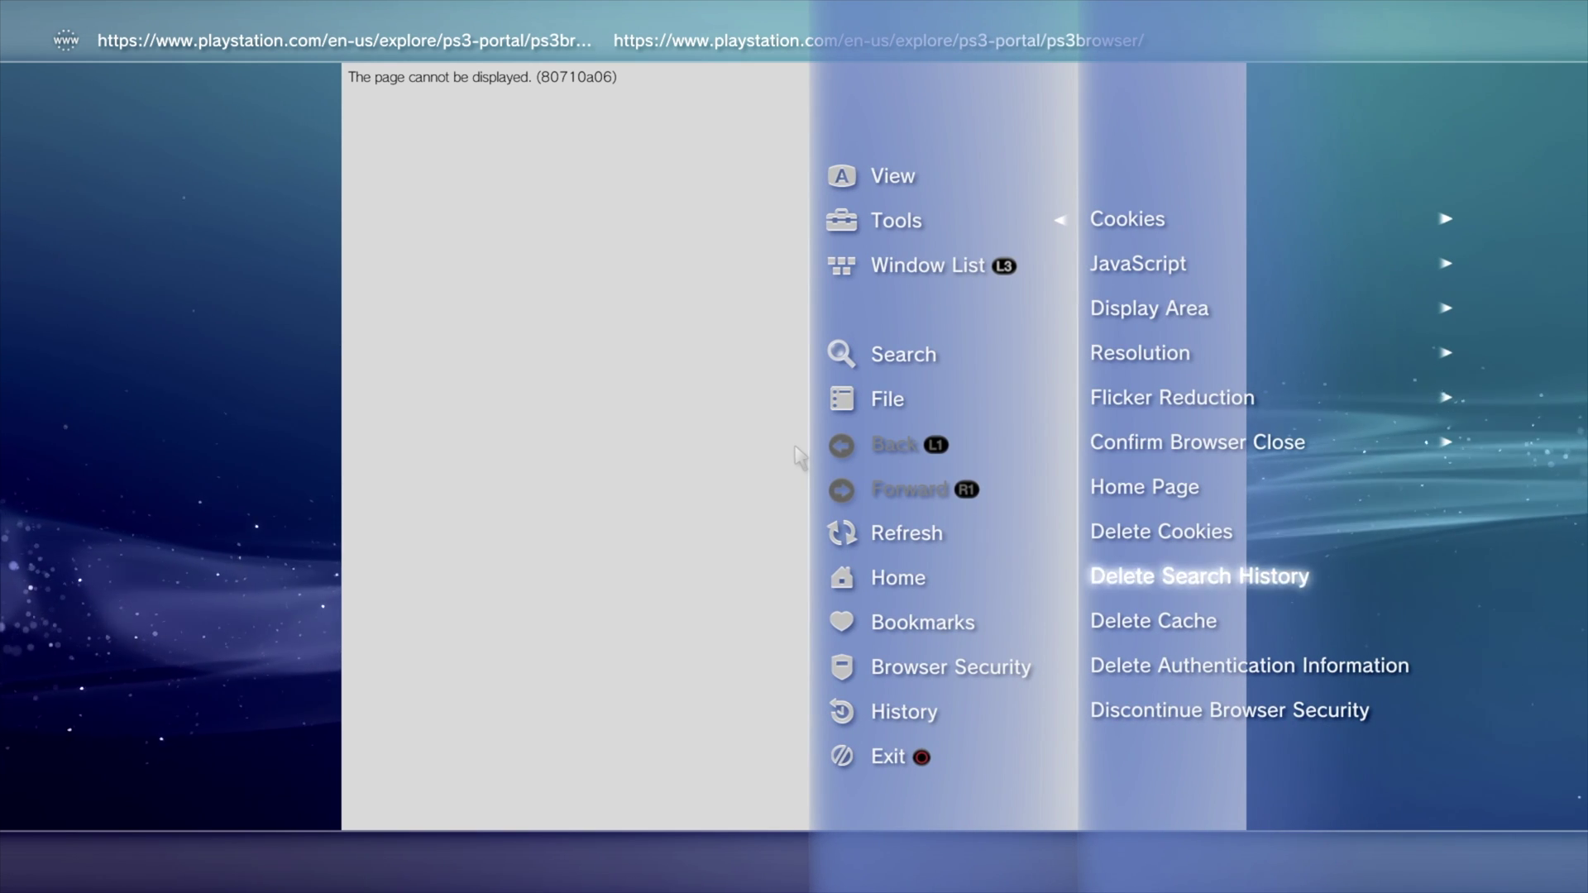
key(Down)
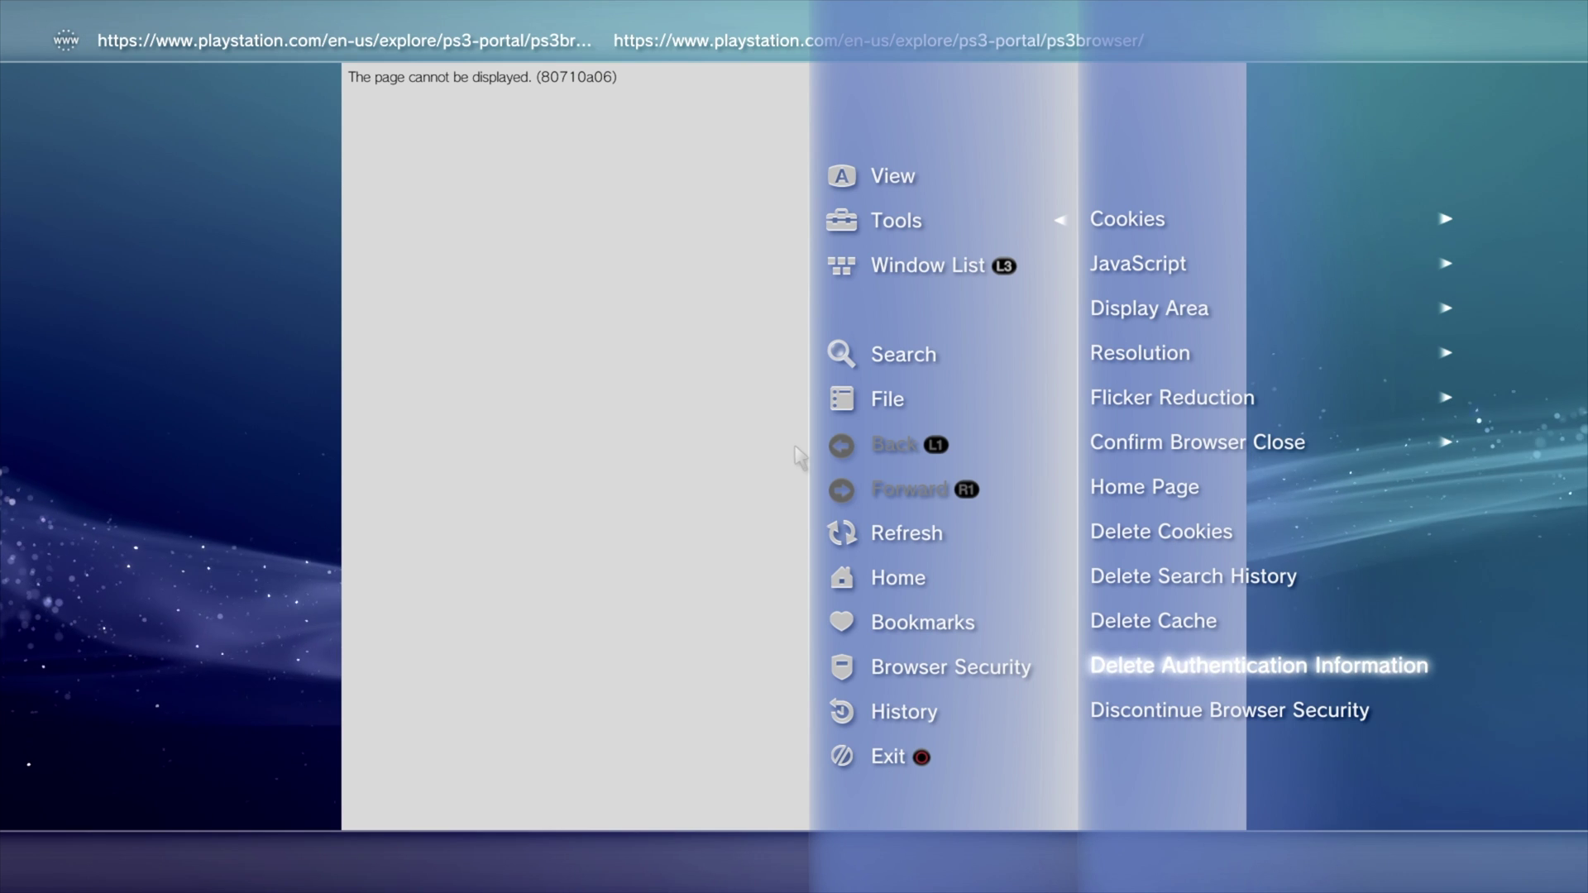
key(Return)
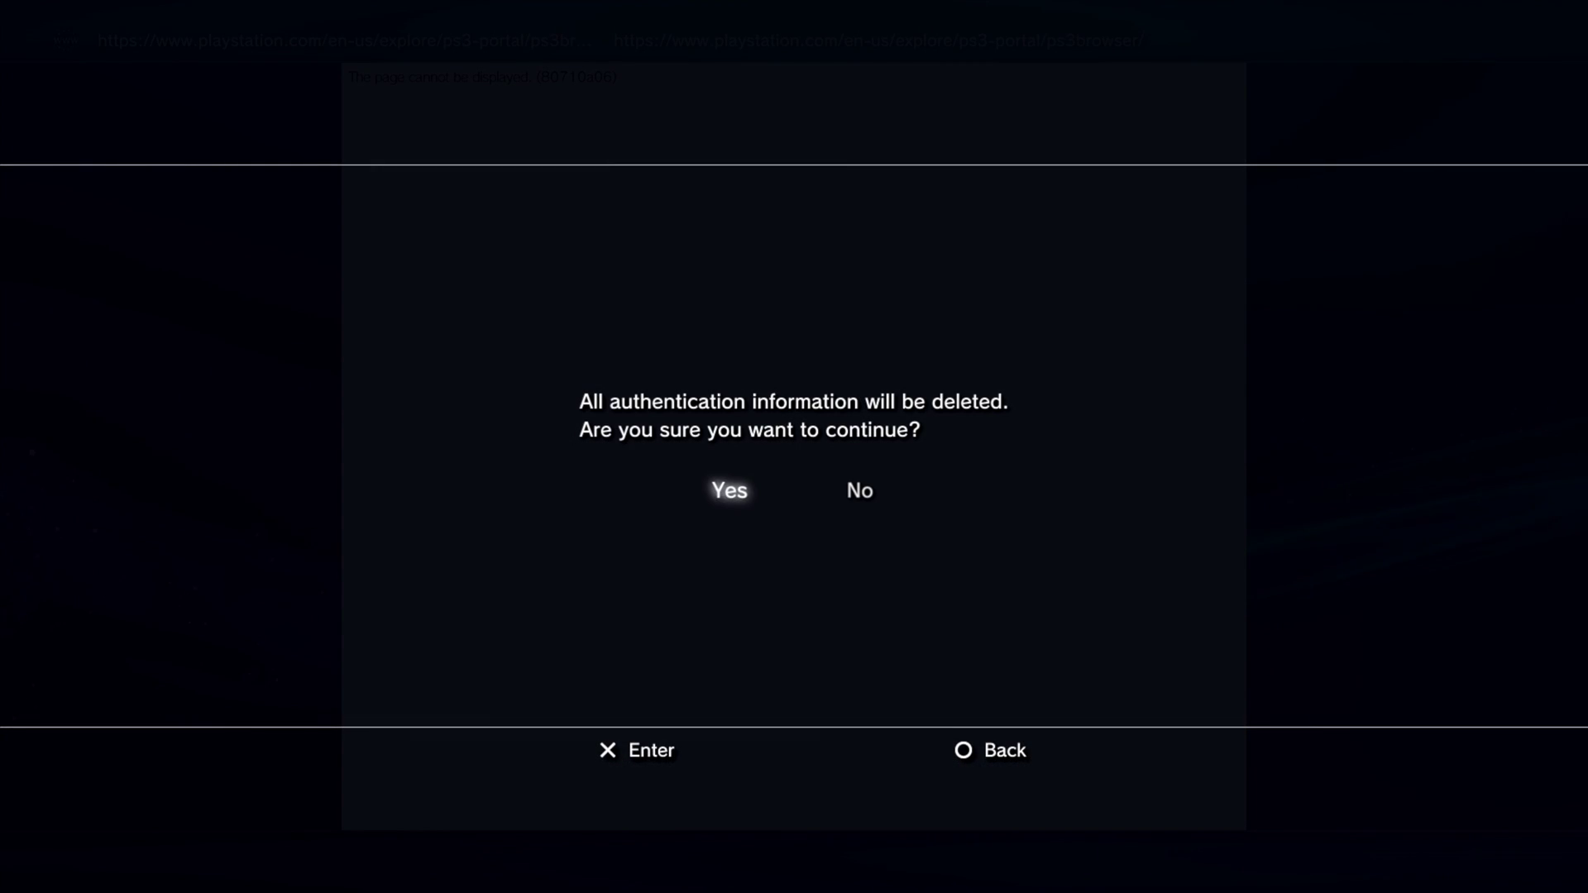
key(Return)
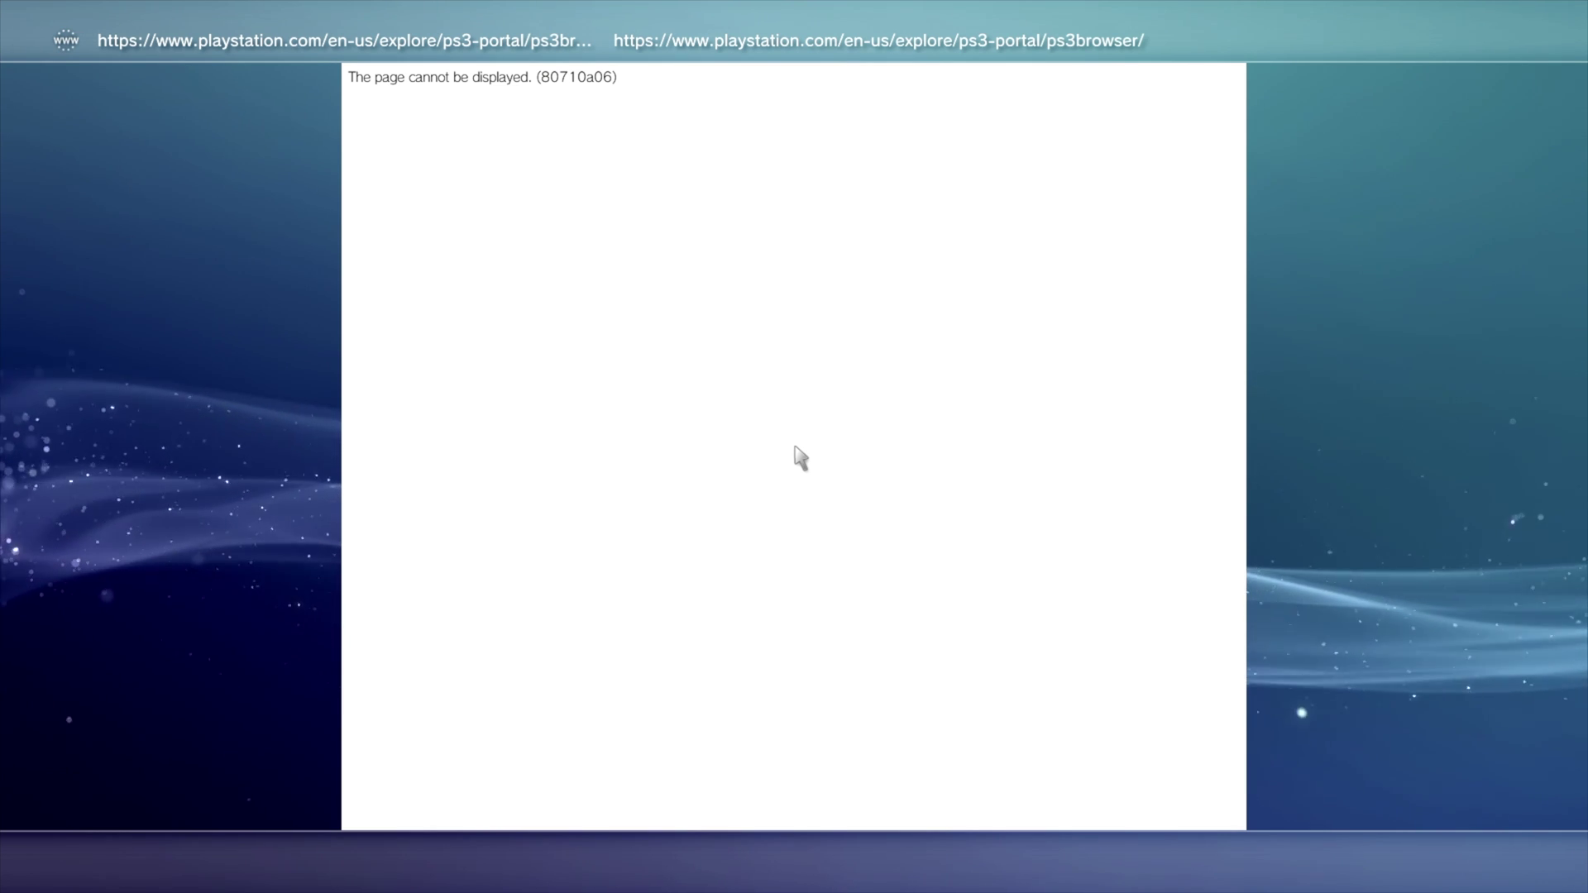
Leave the current page, replace the about:blank address with ps3xploit.com and load the site.
key(Escape)
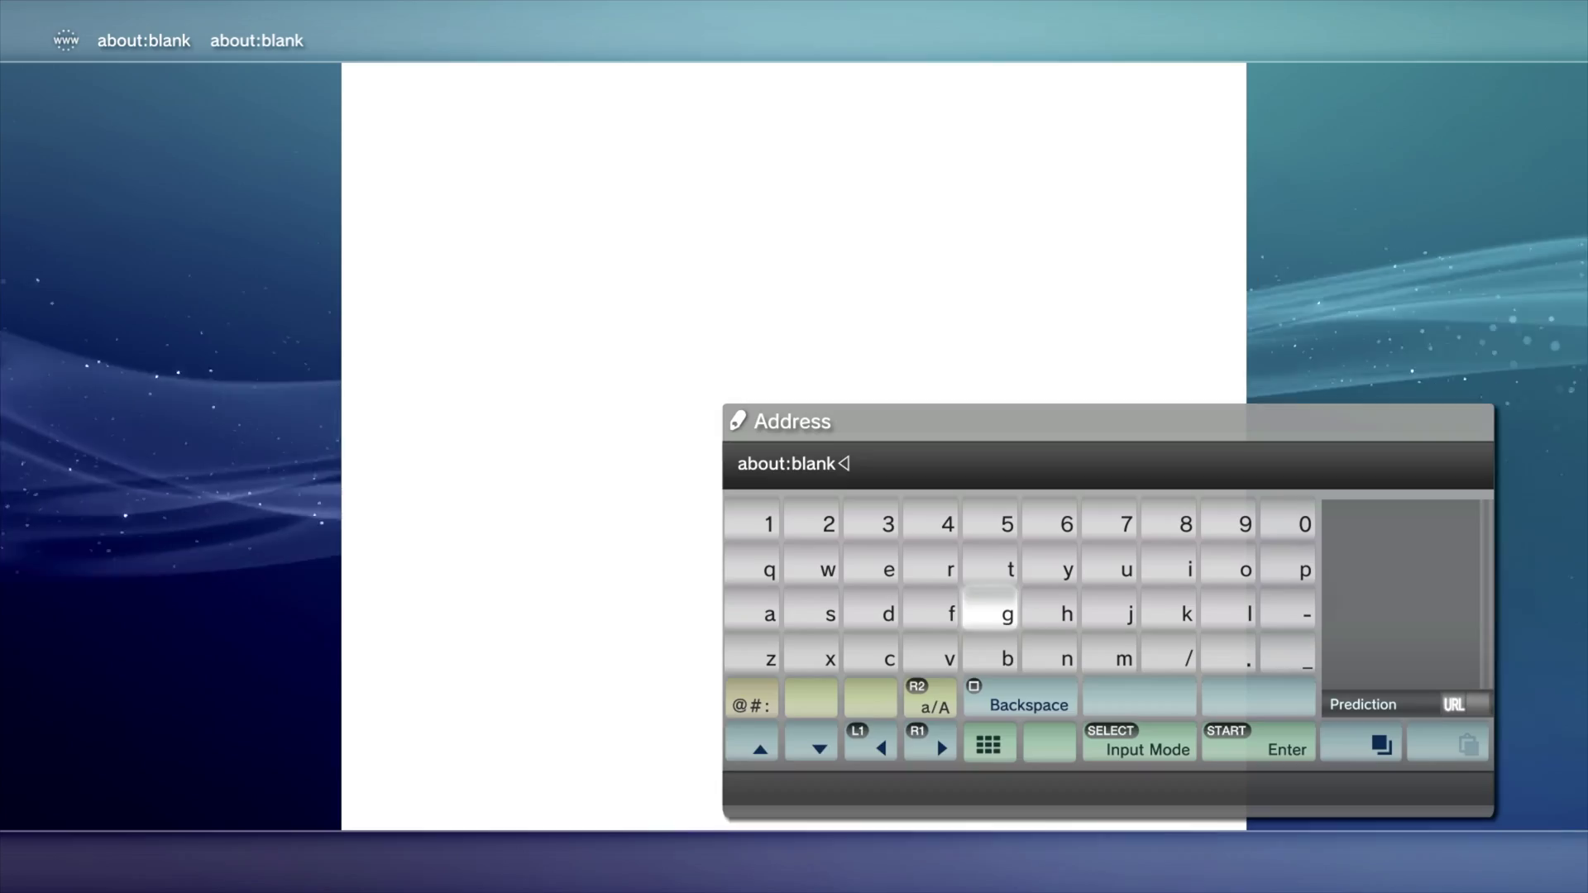
key(BackSpace)
key(BackSpace)
key(BackSpace)
key(BackSpace)
key(BackSpace)
key(BackSpace)
key(BackSpace)
key(BackSpace)
key(BackSpace)
key(BackSpace)
key(BackSpace)
text(ps3)
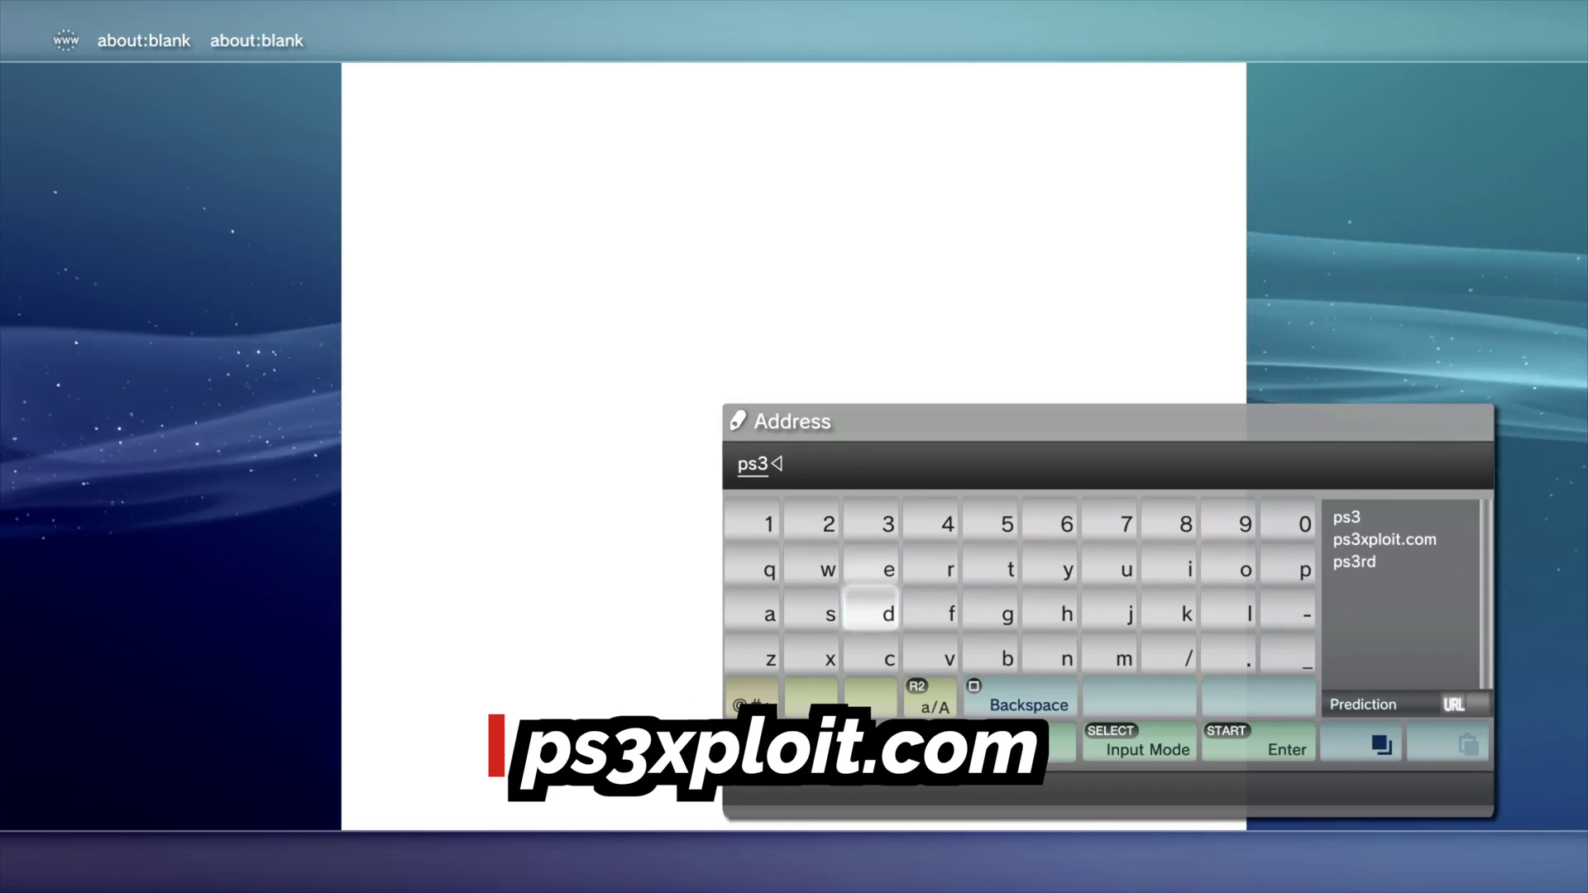
text(xploit)
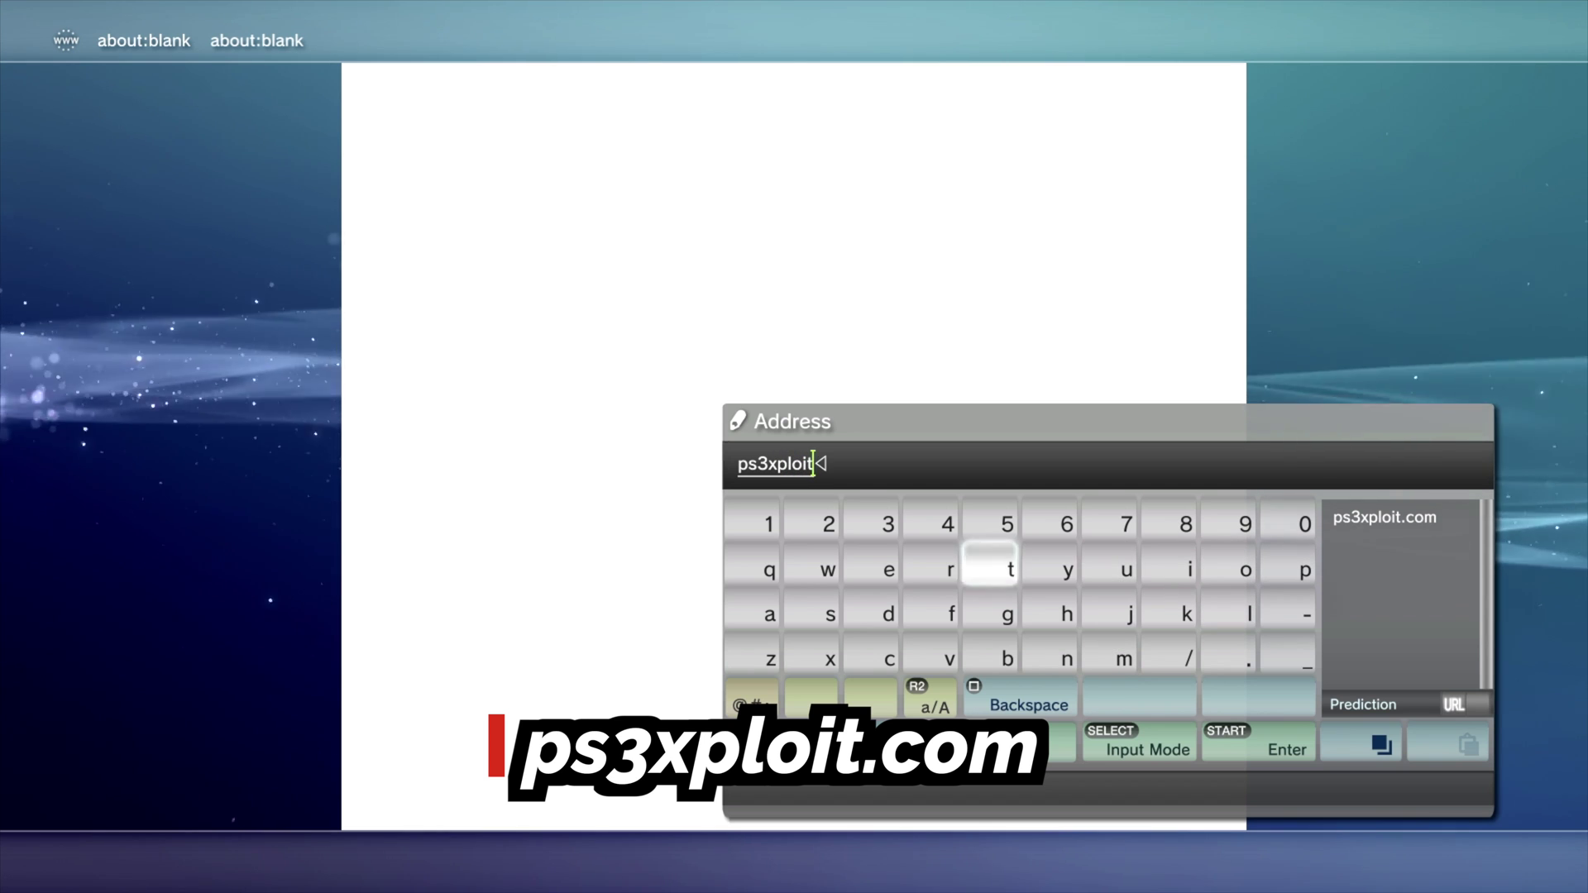
text(.com)
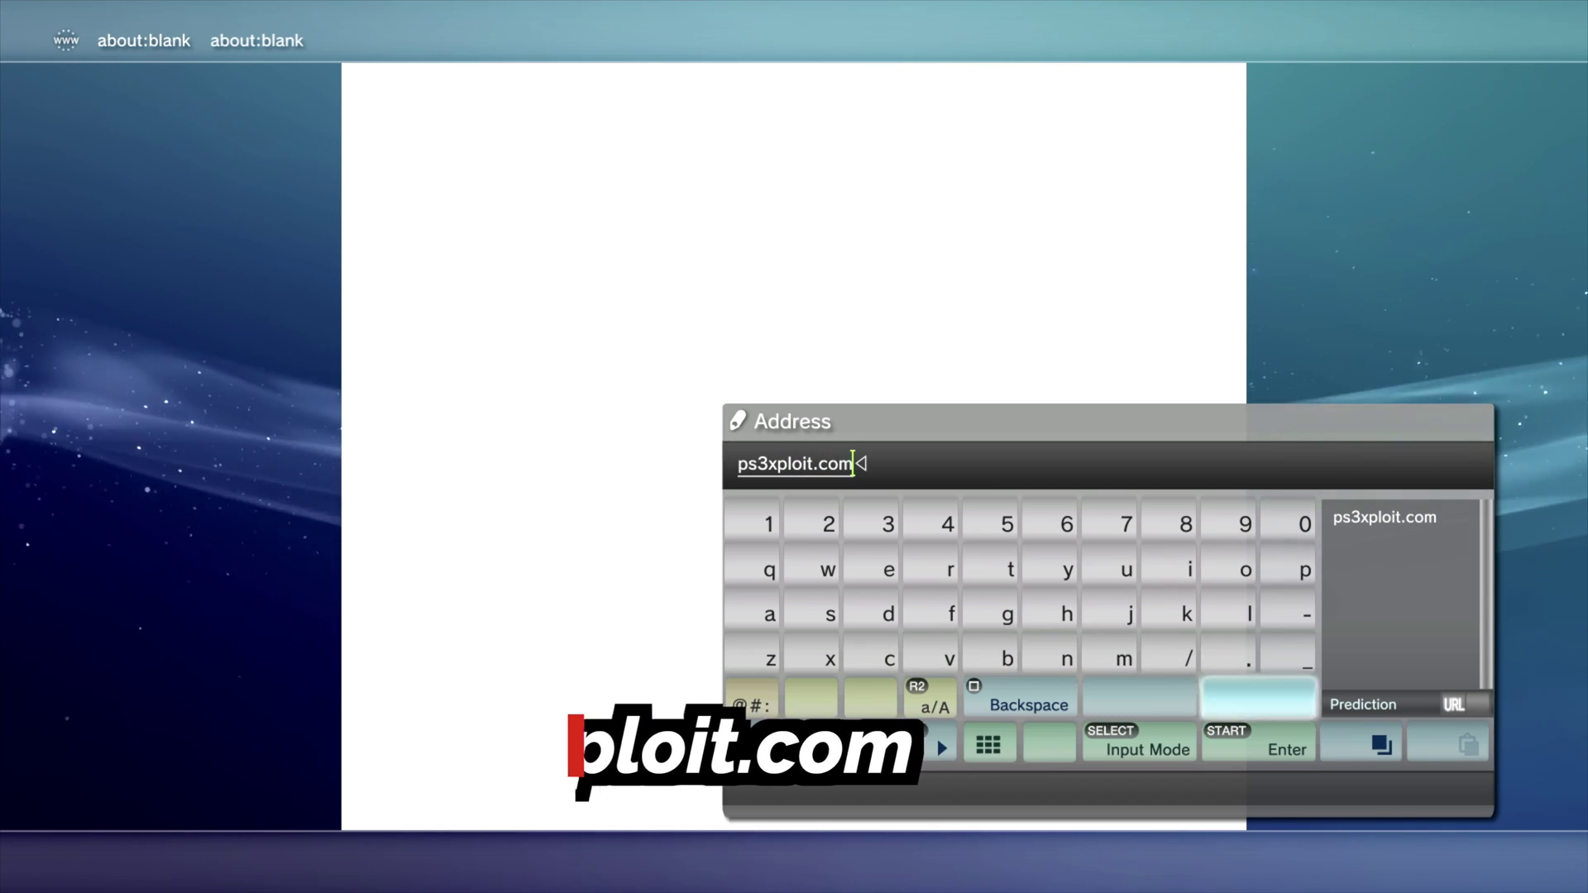
key(Return)
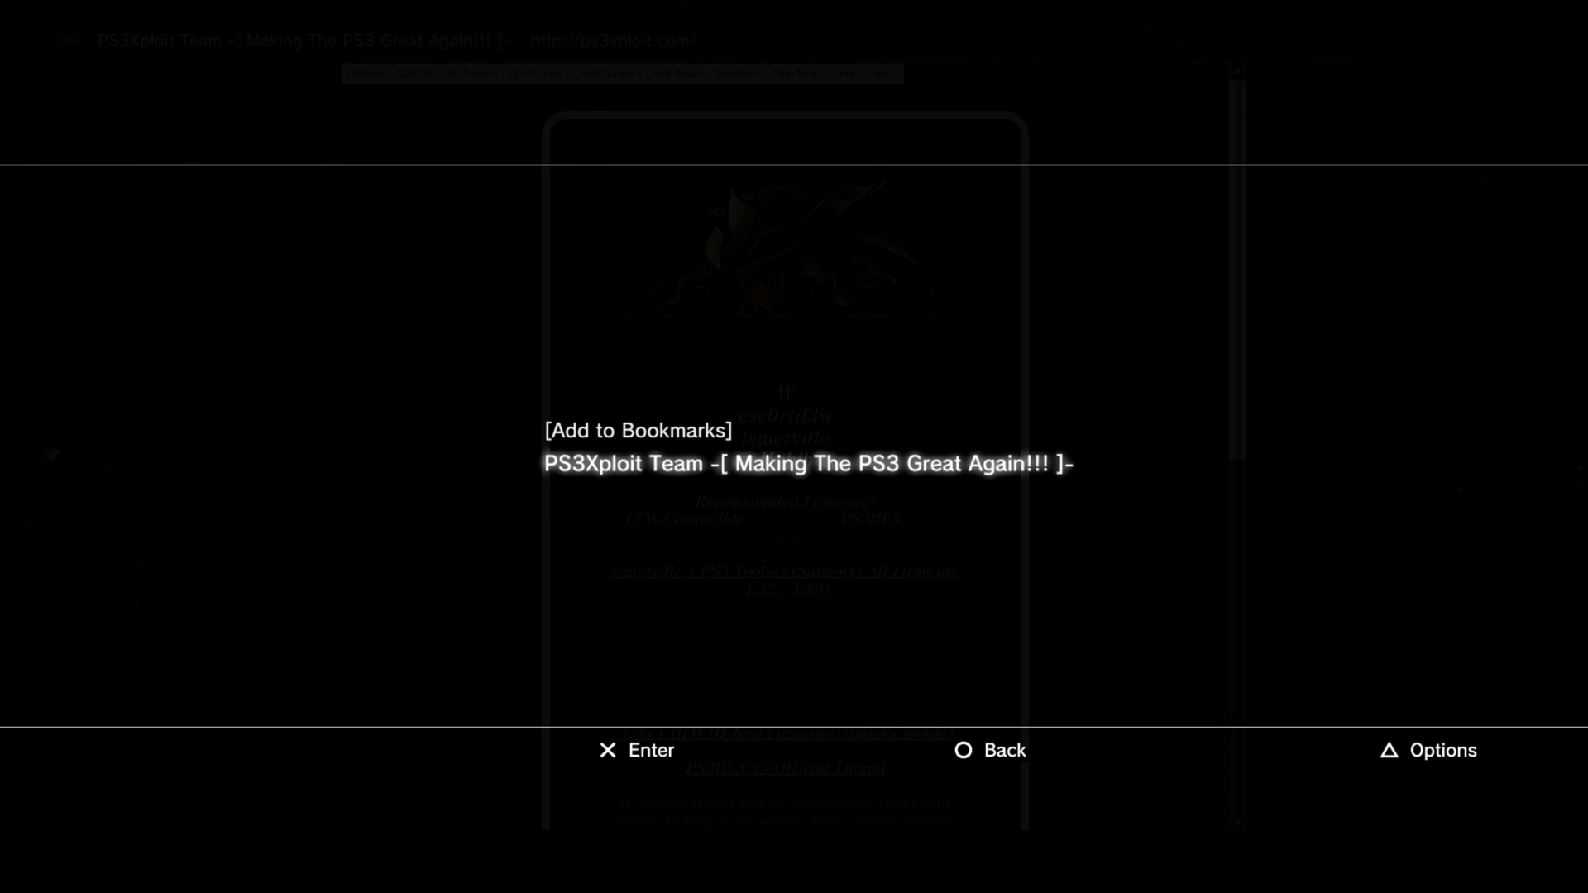
Add the PS3Xploit Team page to the bookmarks and open the BG Toolset main site.
key(Return)
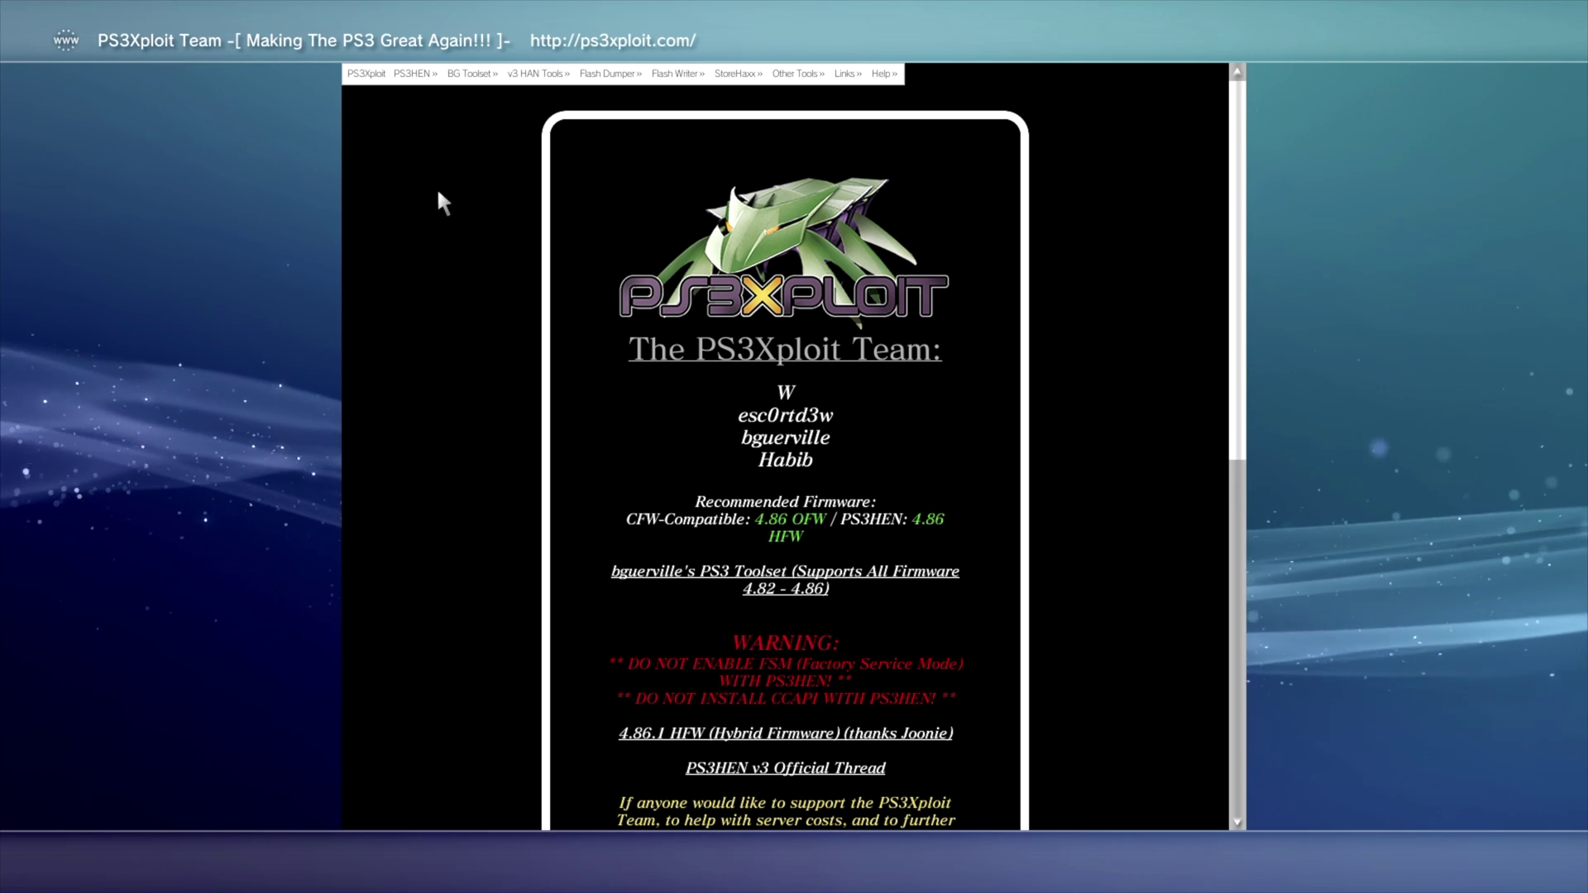
mouse_move(452, 76)
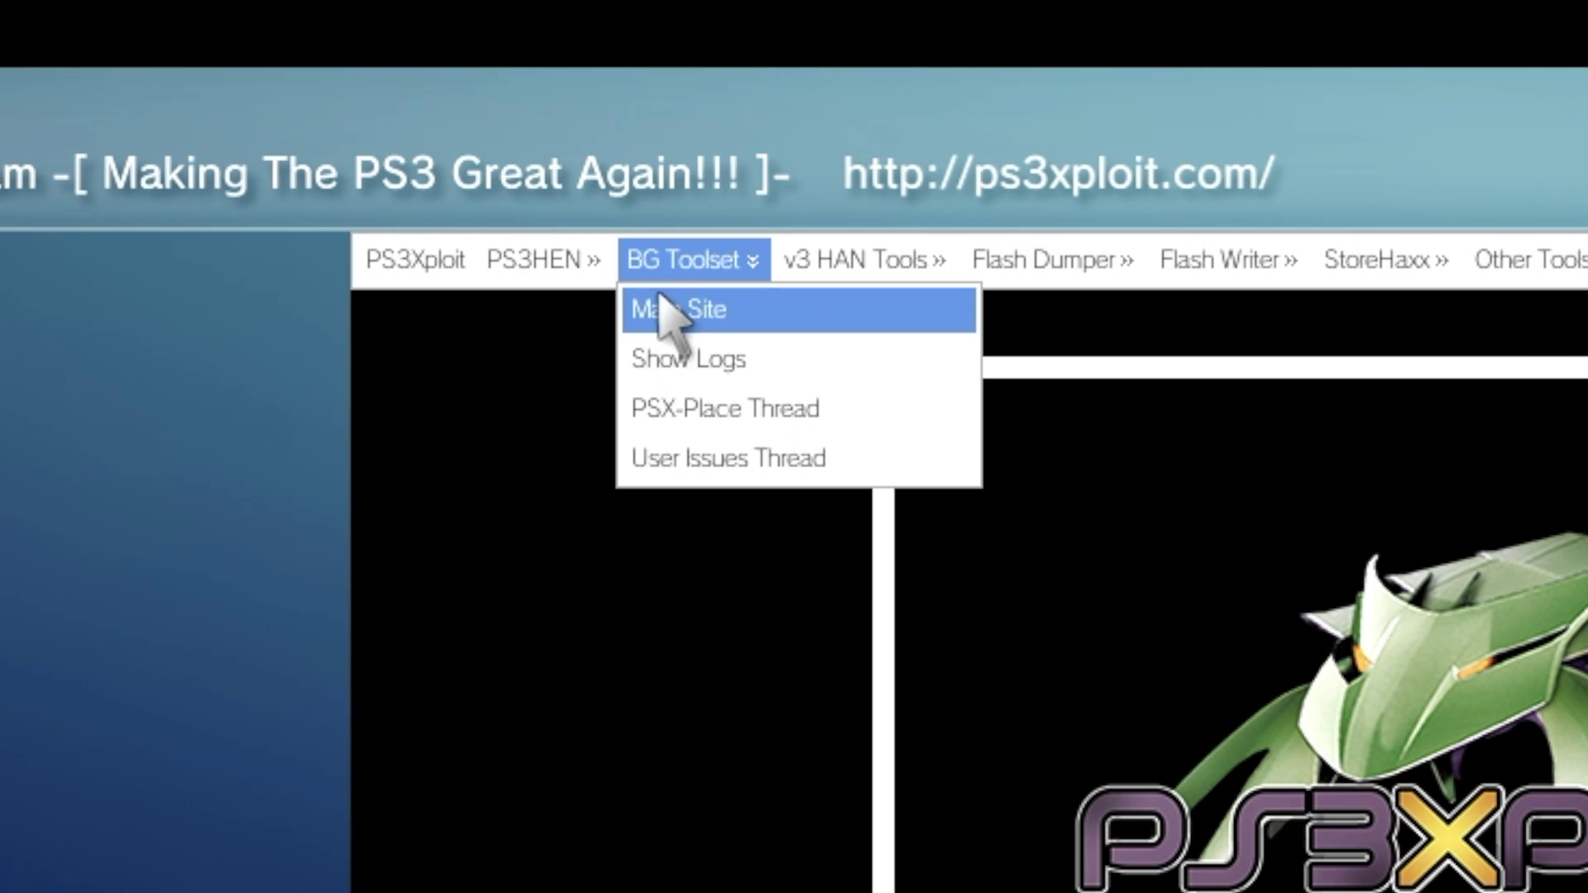
click(660, 299)
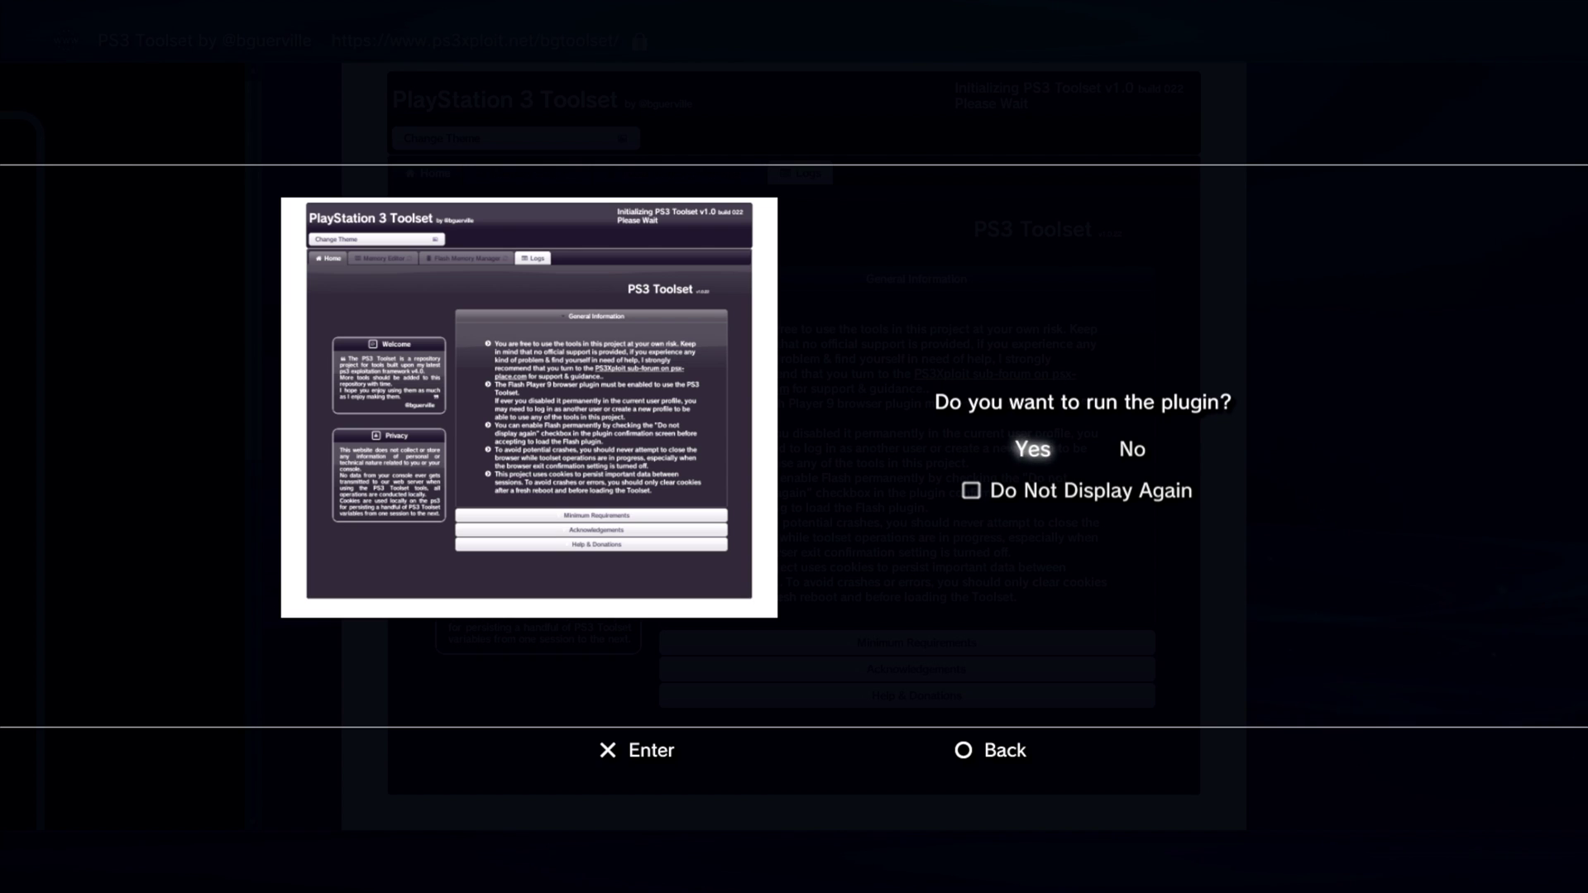
Allow the PS3 Toolset page to run the plugin, with Do Not Display Again enabled.
key(Down)
key(Return)
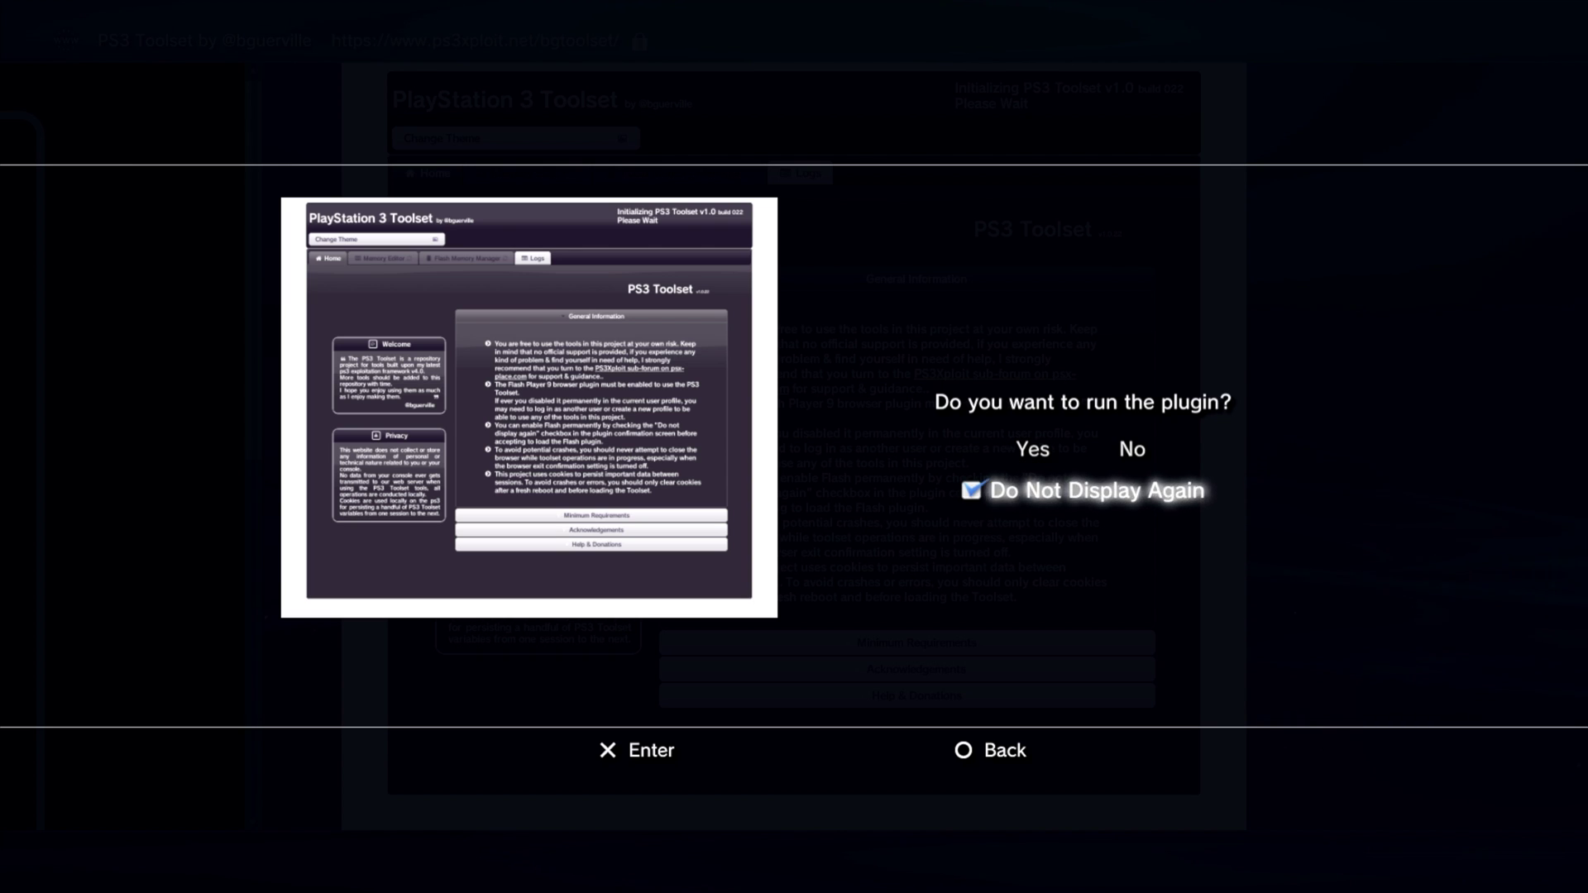
key(Up)
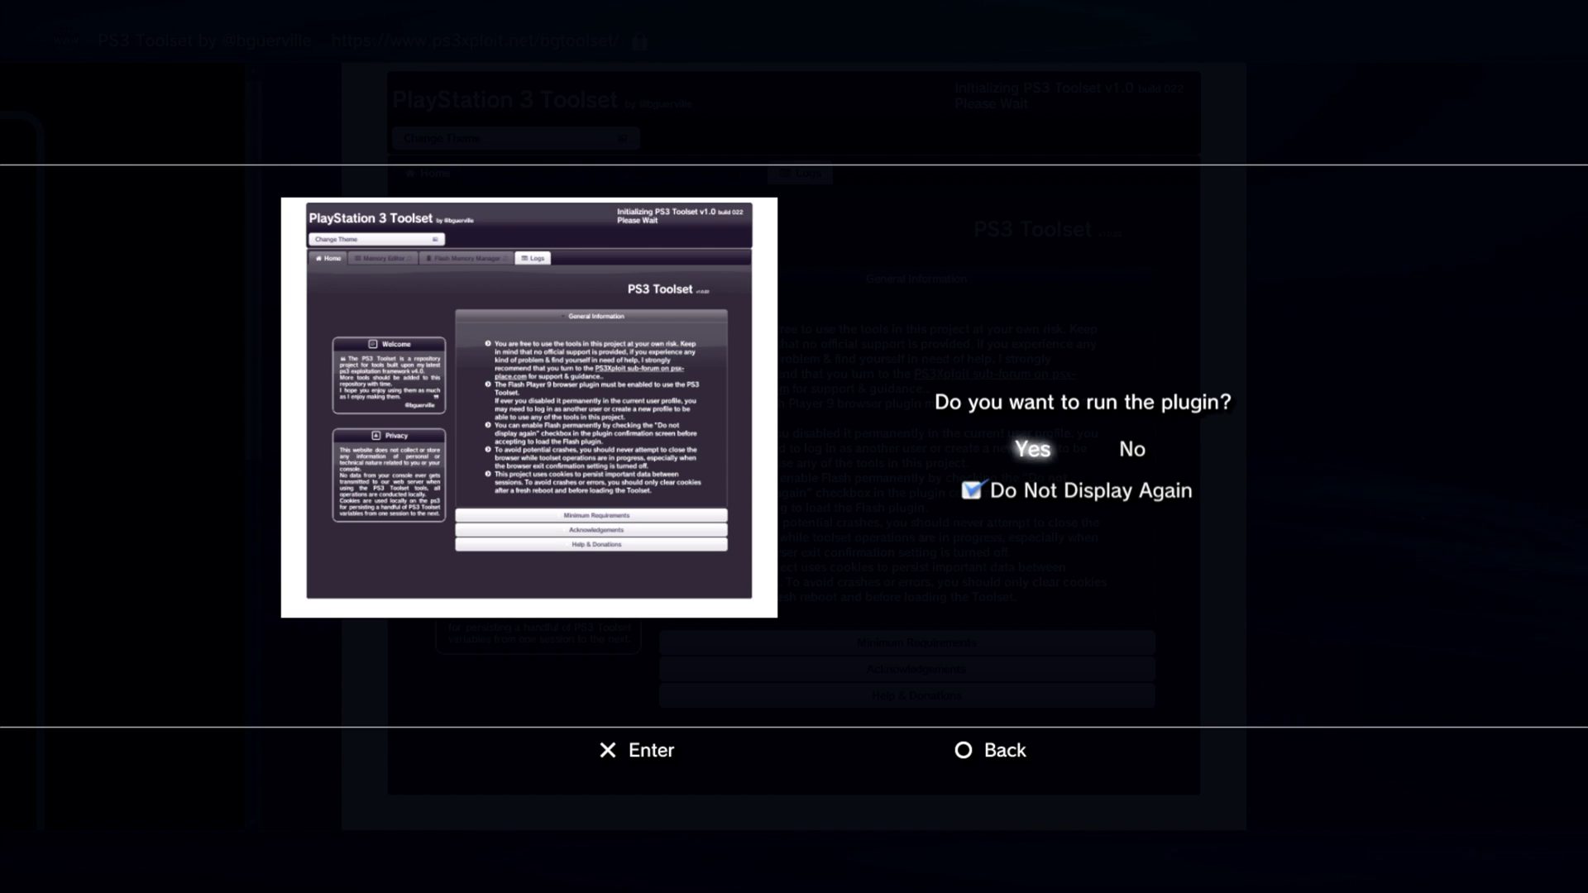
key(Return)
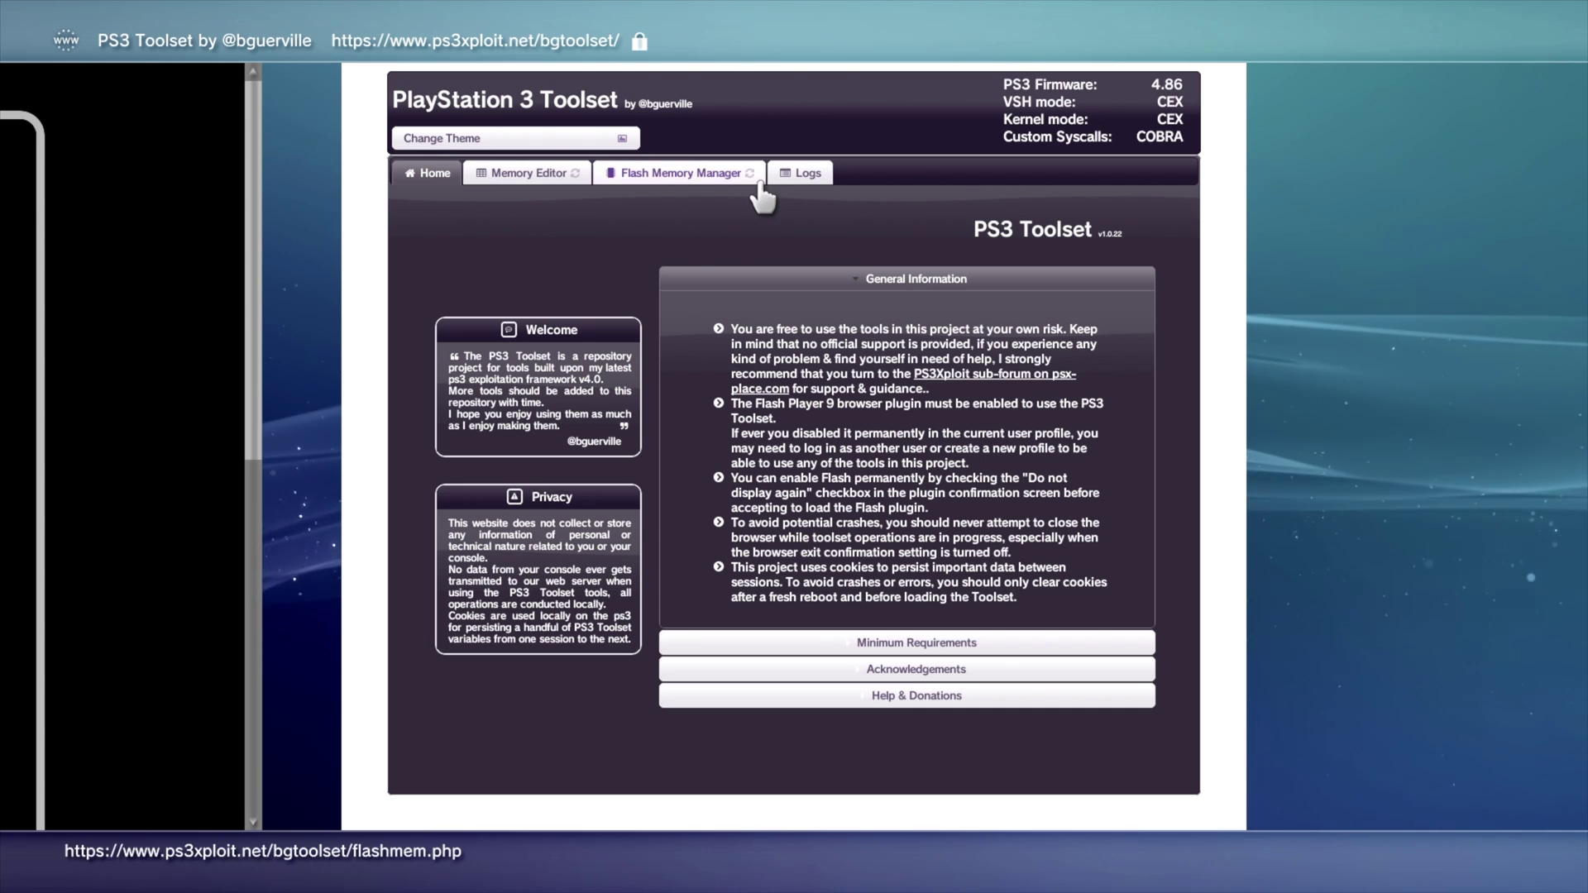
In the Flash Memory Manager, save a flash memory backup as dump.hex to /dev_usb000 and close the completed dump dialog.
click(713, 184)
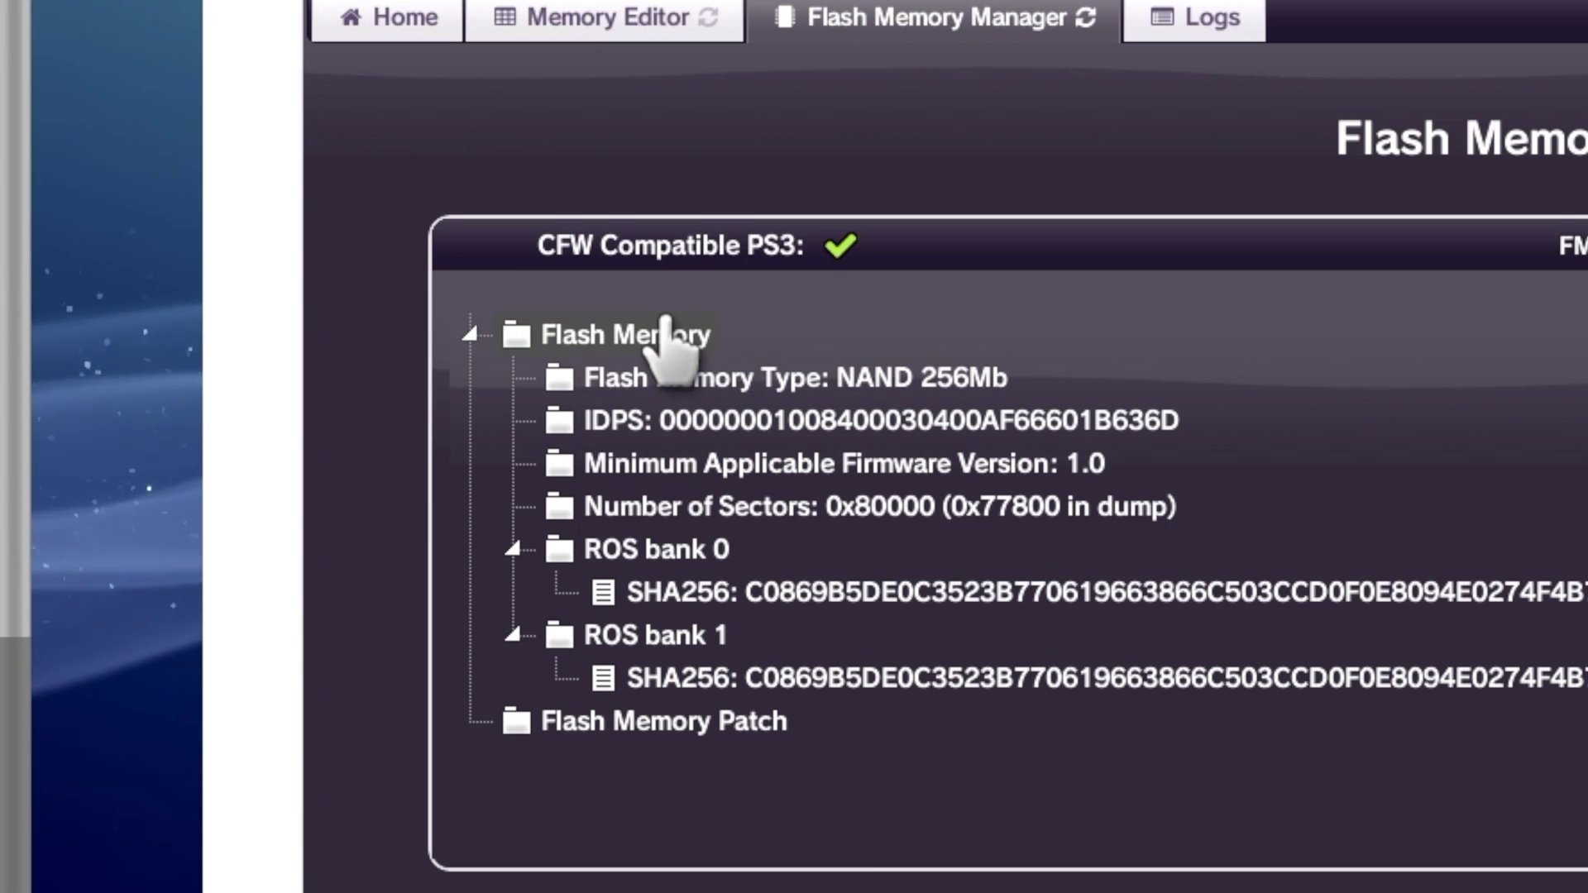
click(520, 333)
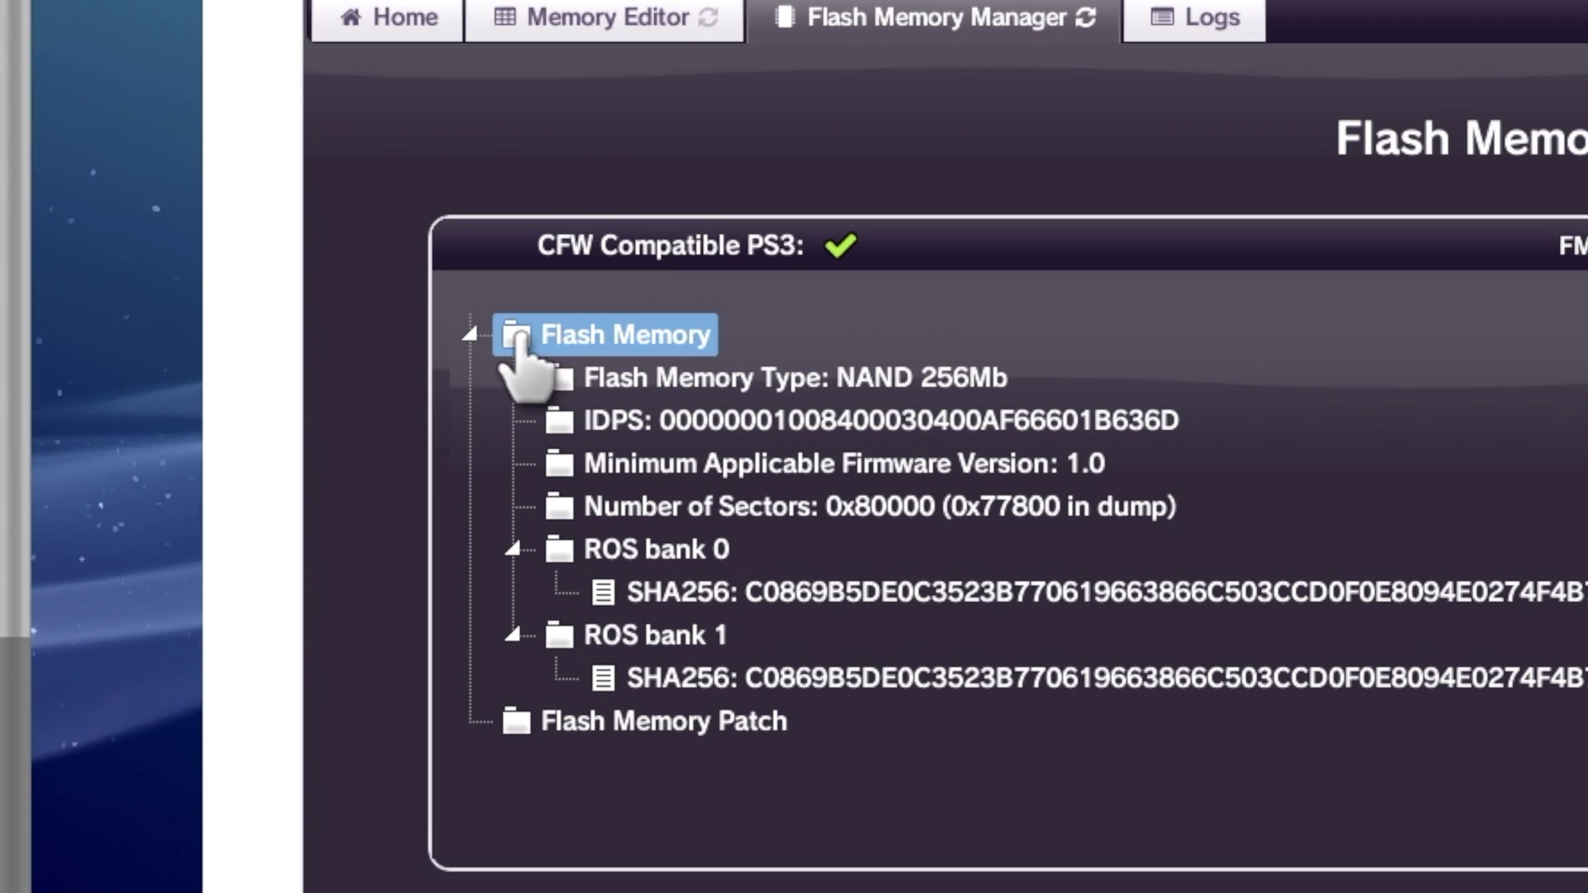
right_click(520, 334)
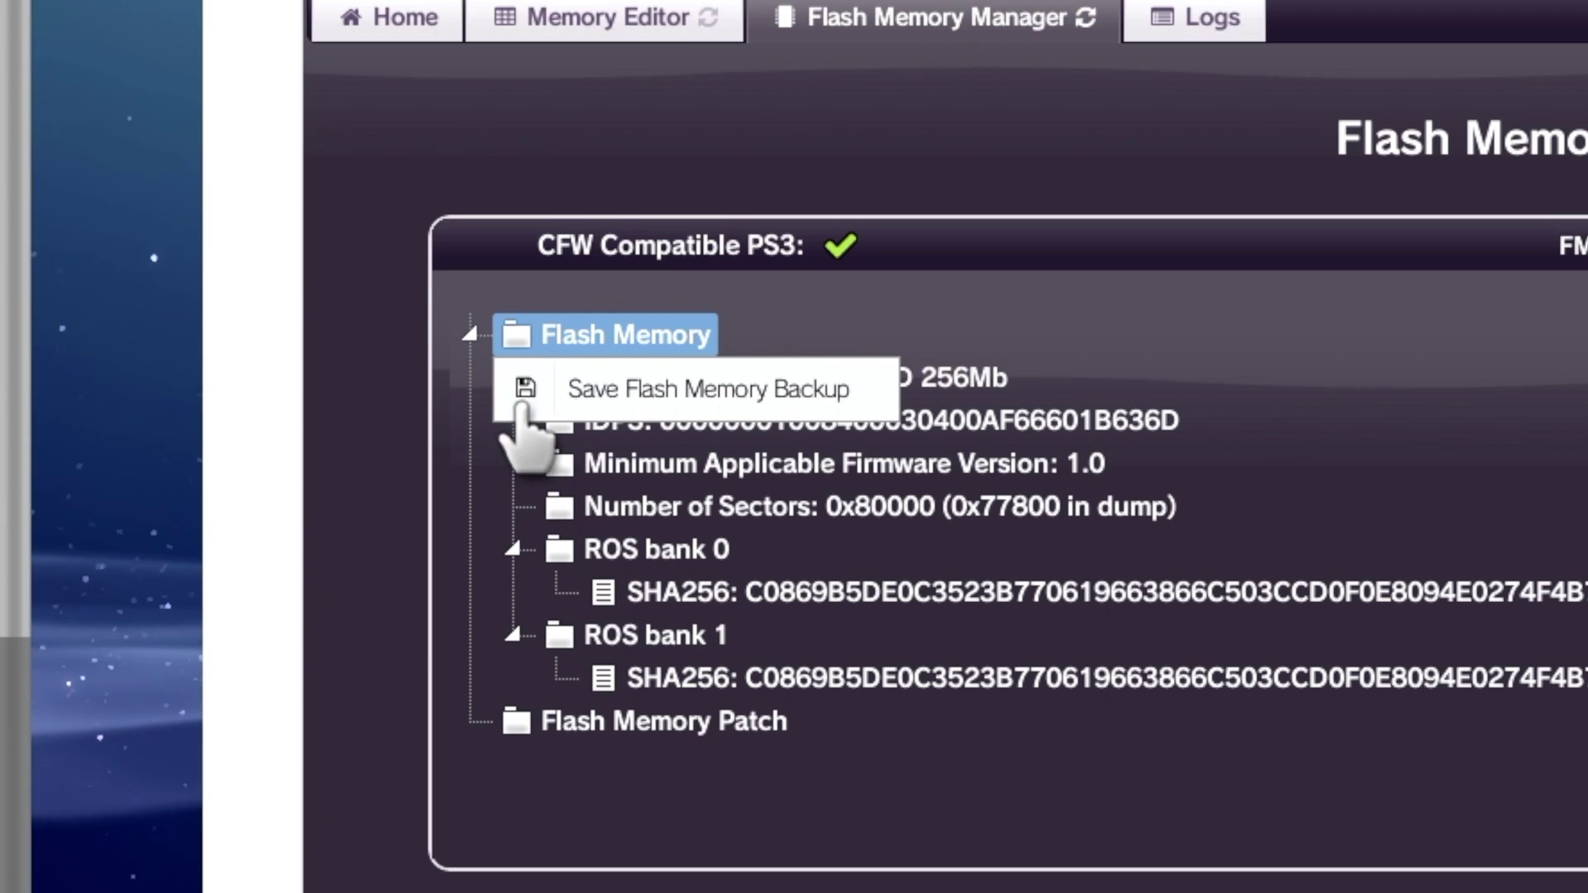
click(639, 370)
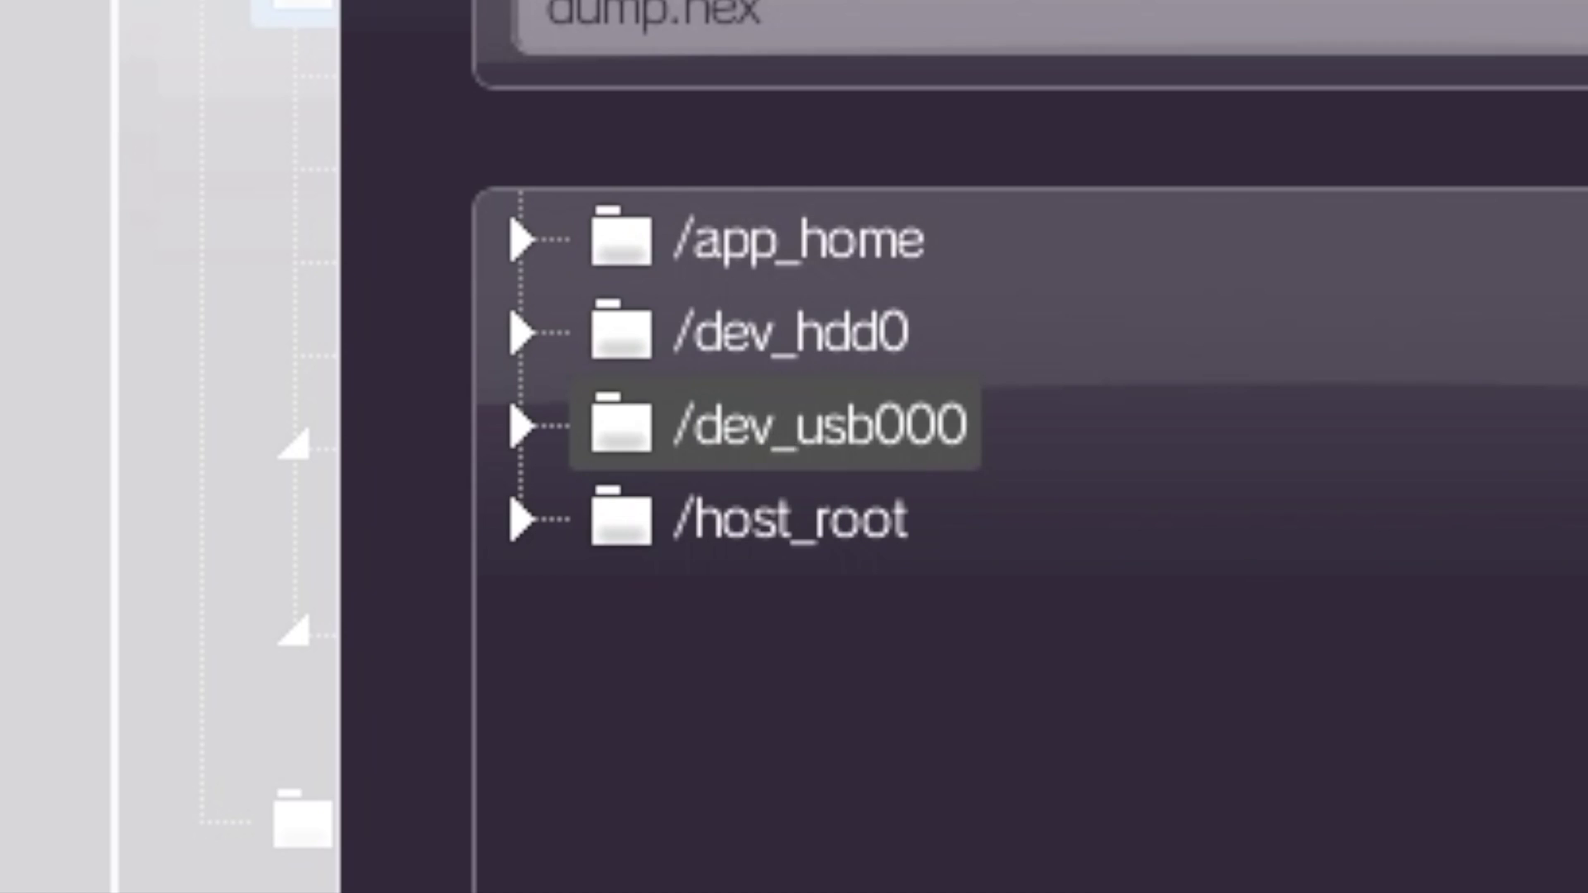
click(775, 446)
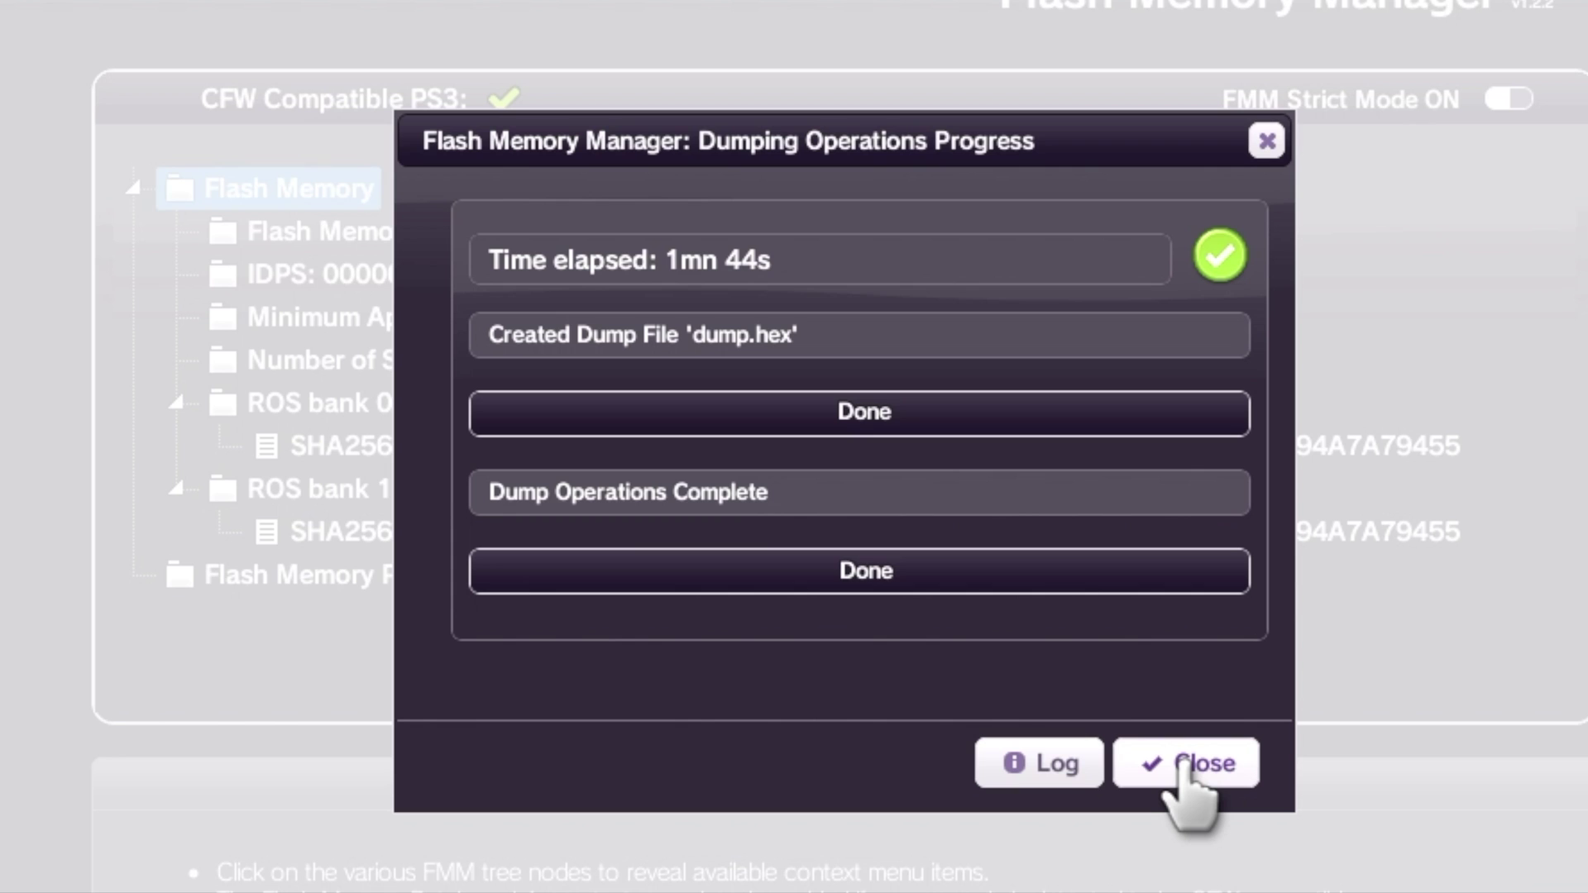
click(1184, 761)
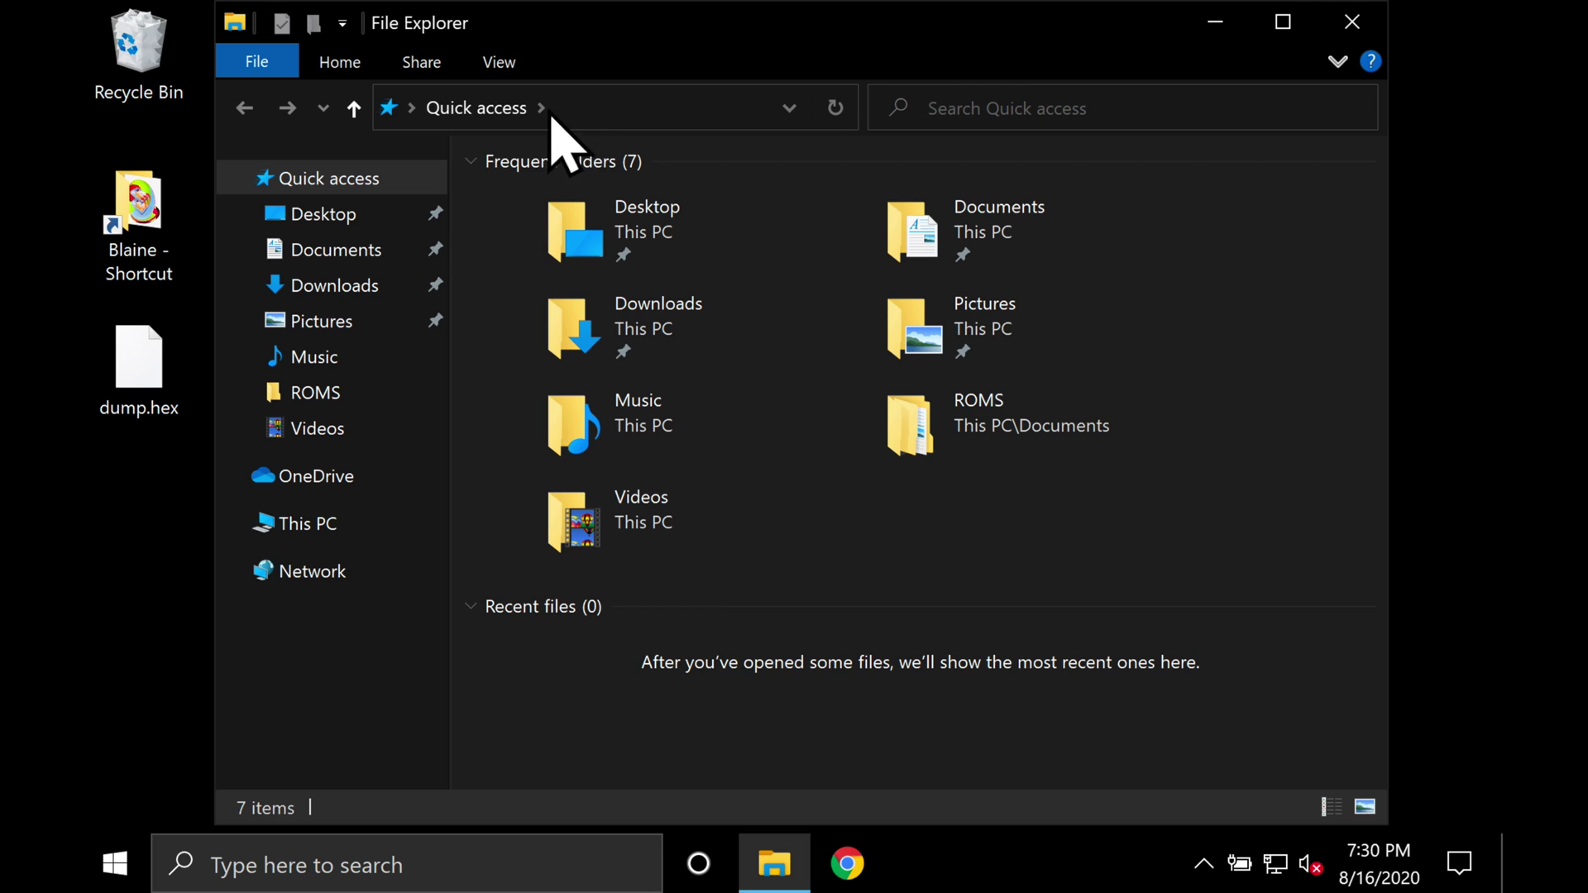
Switch to File Explorer on the PC and show its View options.
click(499, 67)
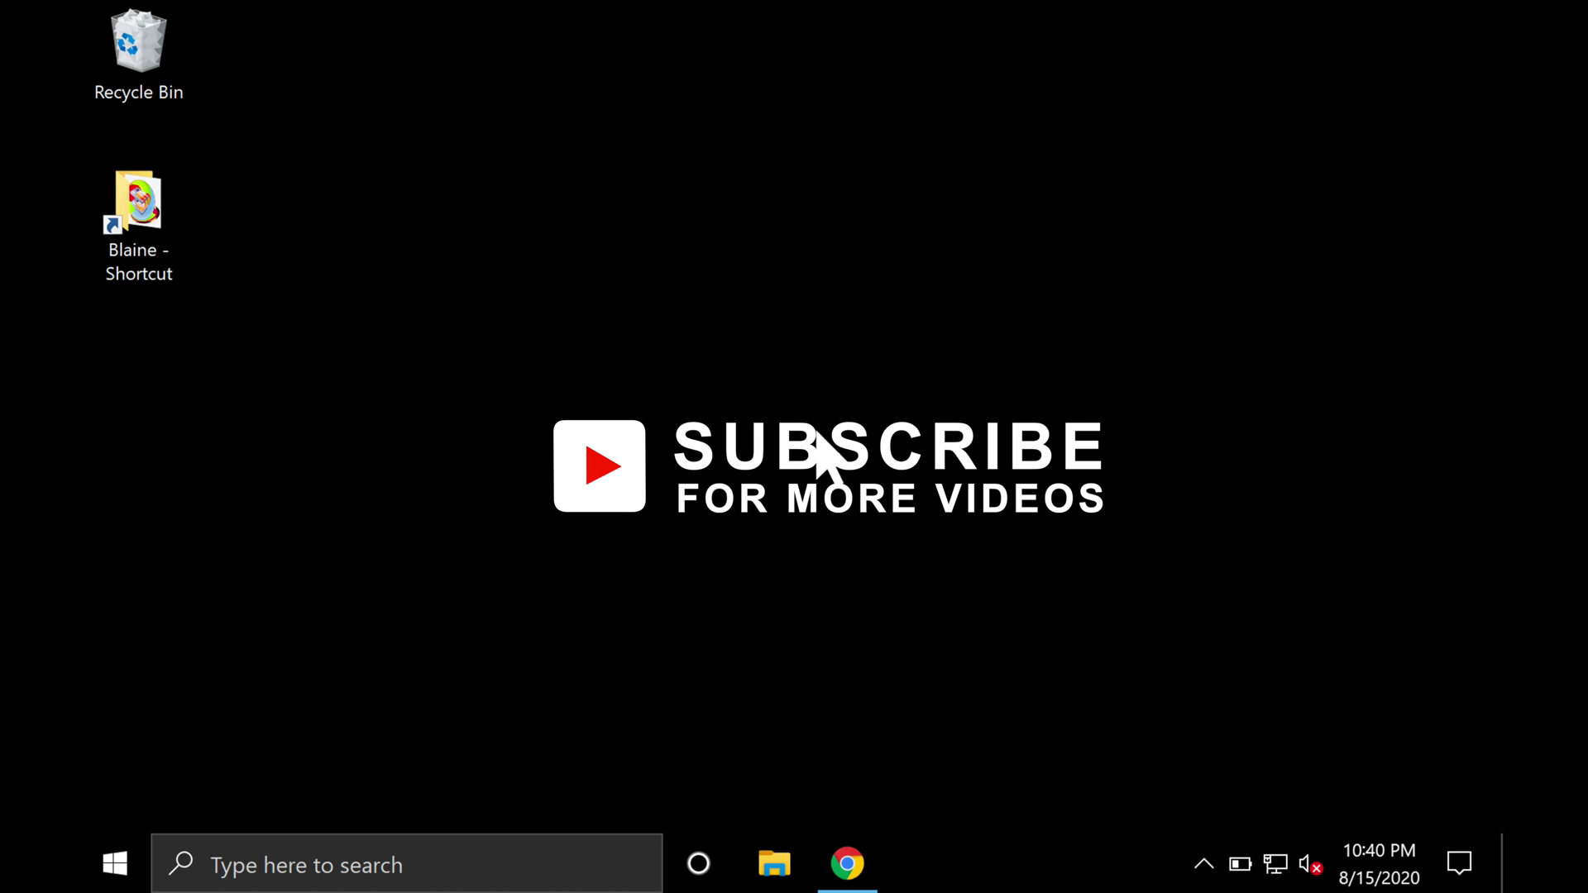
Switch to Chrome and download PyPS3checker-standalone-package_2020-01-05_182610.zip from the PyPS3tools GitHub page.
click(848, 864)
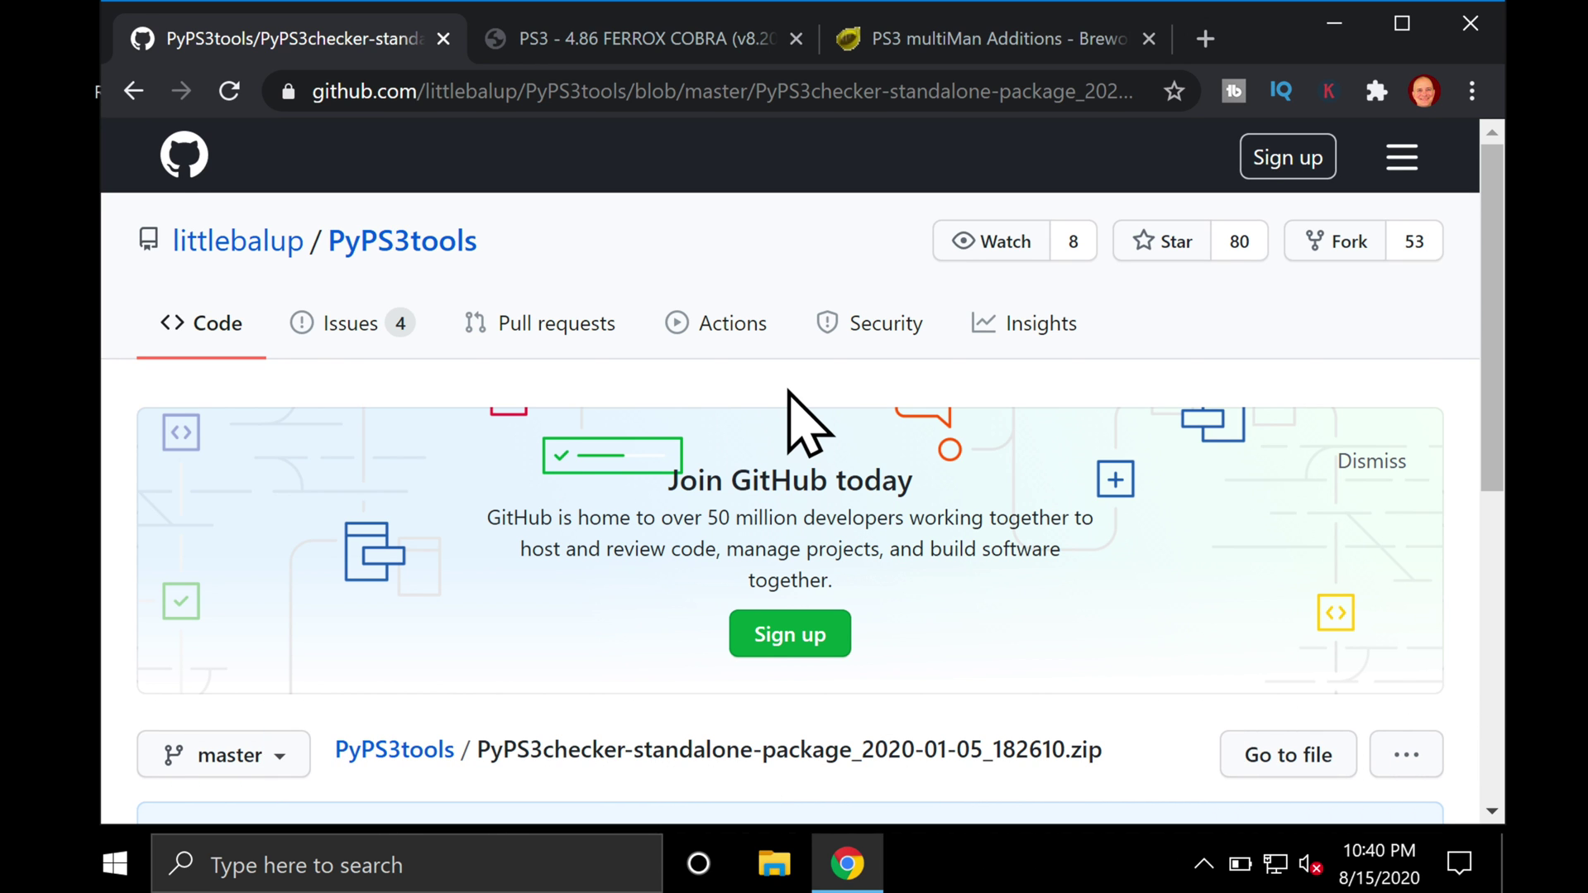
scroll(789, 391, down, 4)
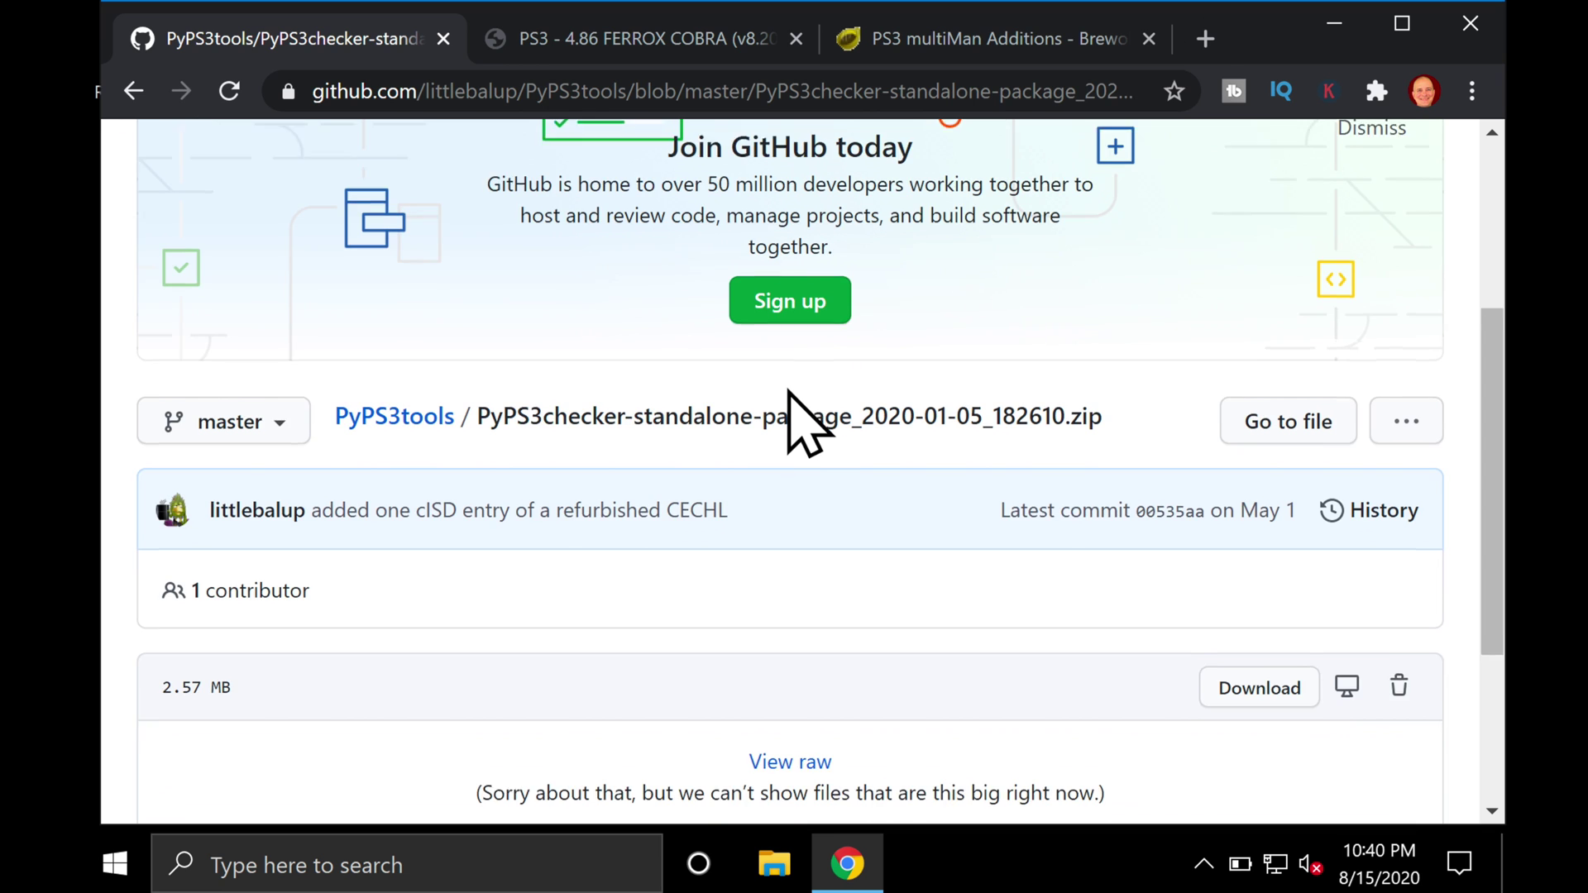
scroll(788, 391, down, 2)
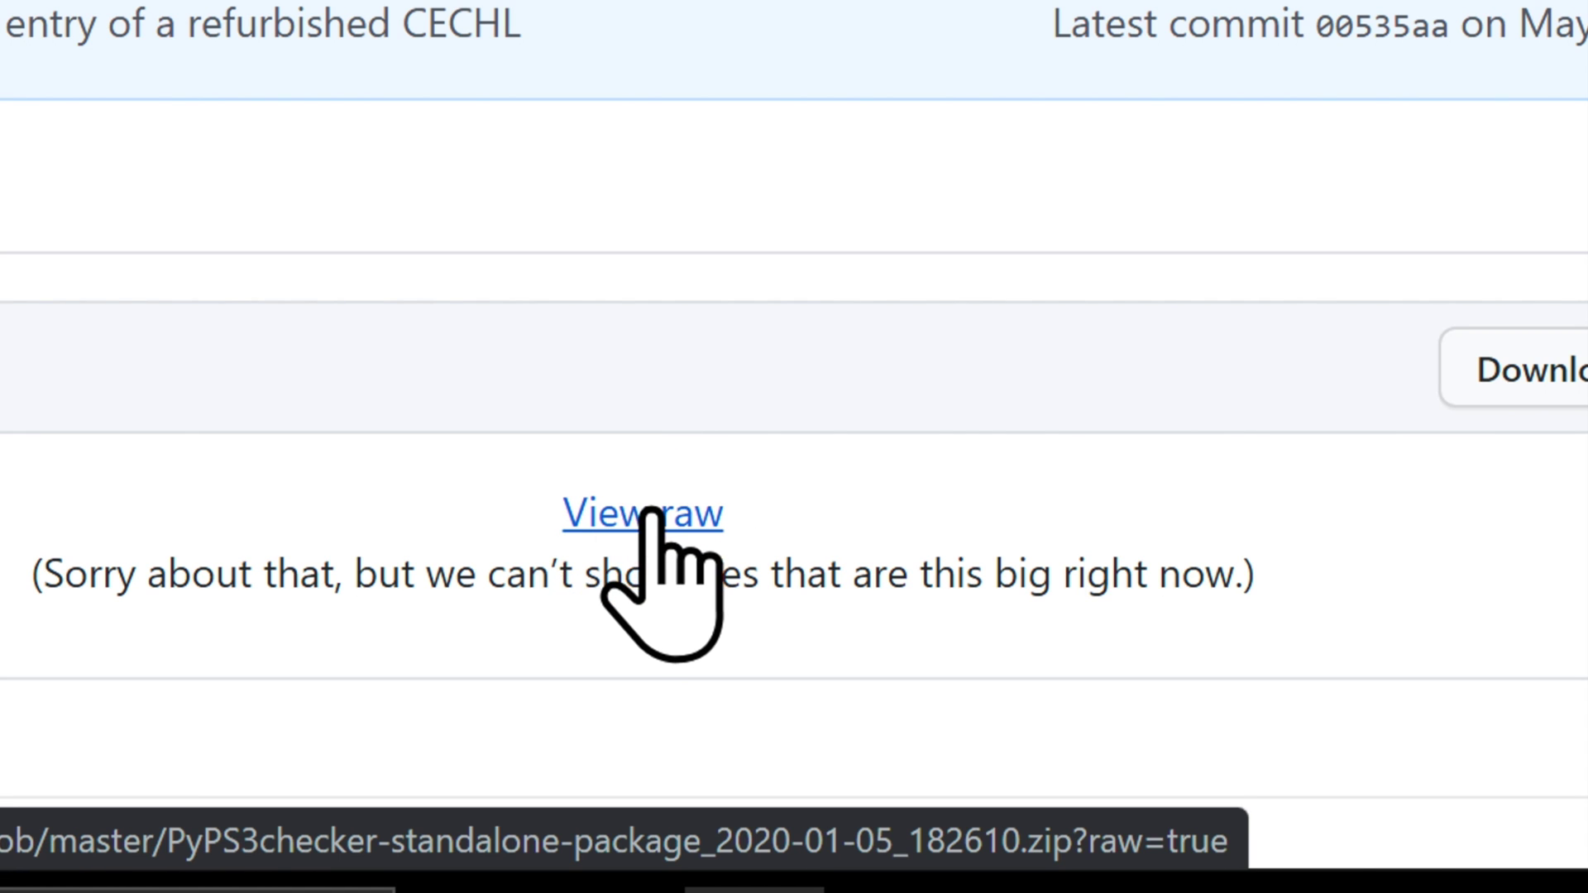
click(644, 519)
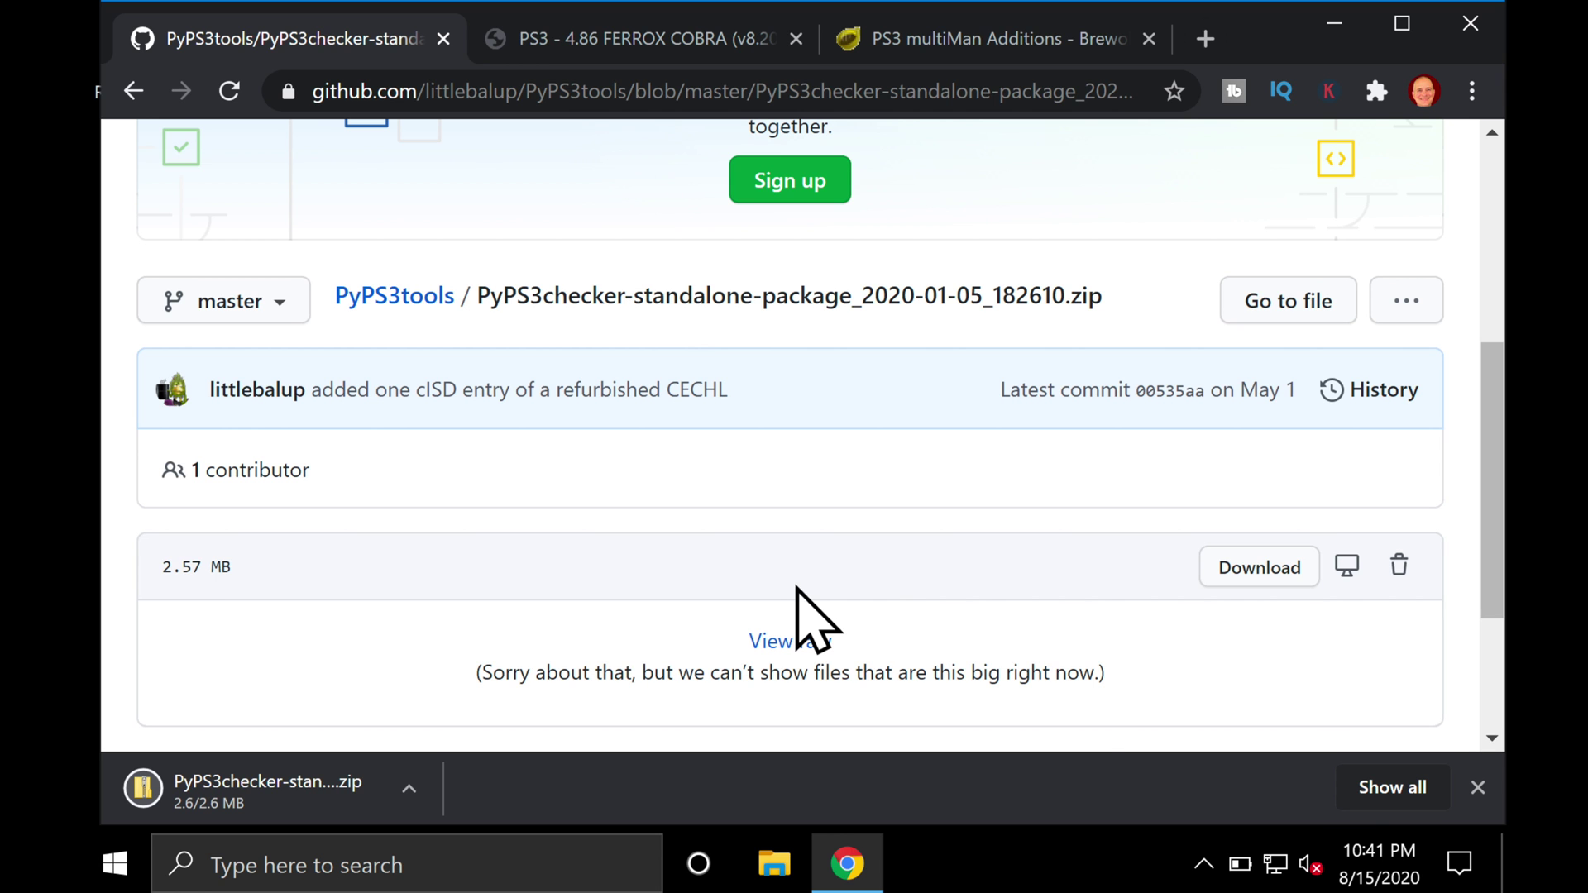
Download the 4.86 FERROX COBRA firmware file CEXFERROXCOBRA486.pup through the psx-place thread's MEGA link and close the MEGA page.
click(529, 41)
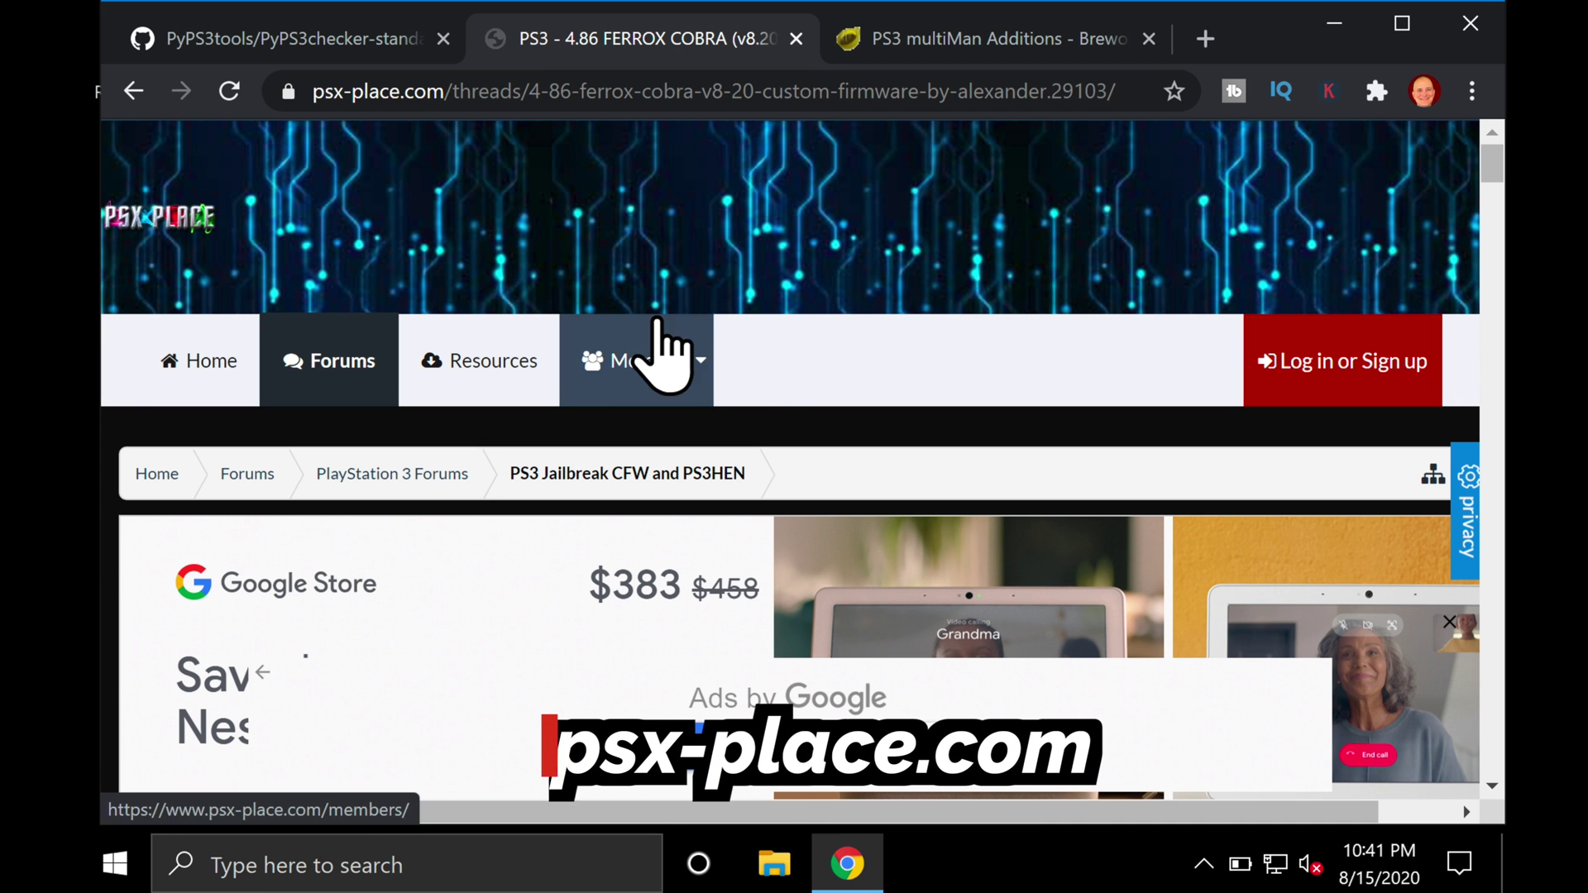
scroll(817, 429, down, 7)
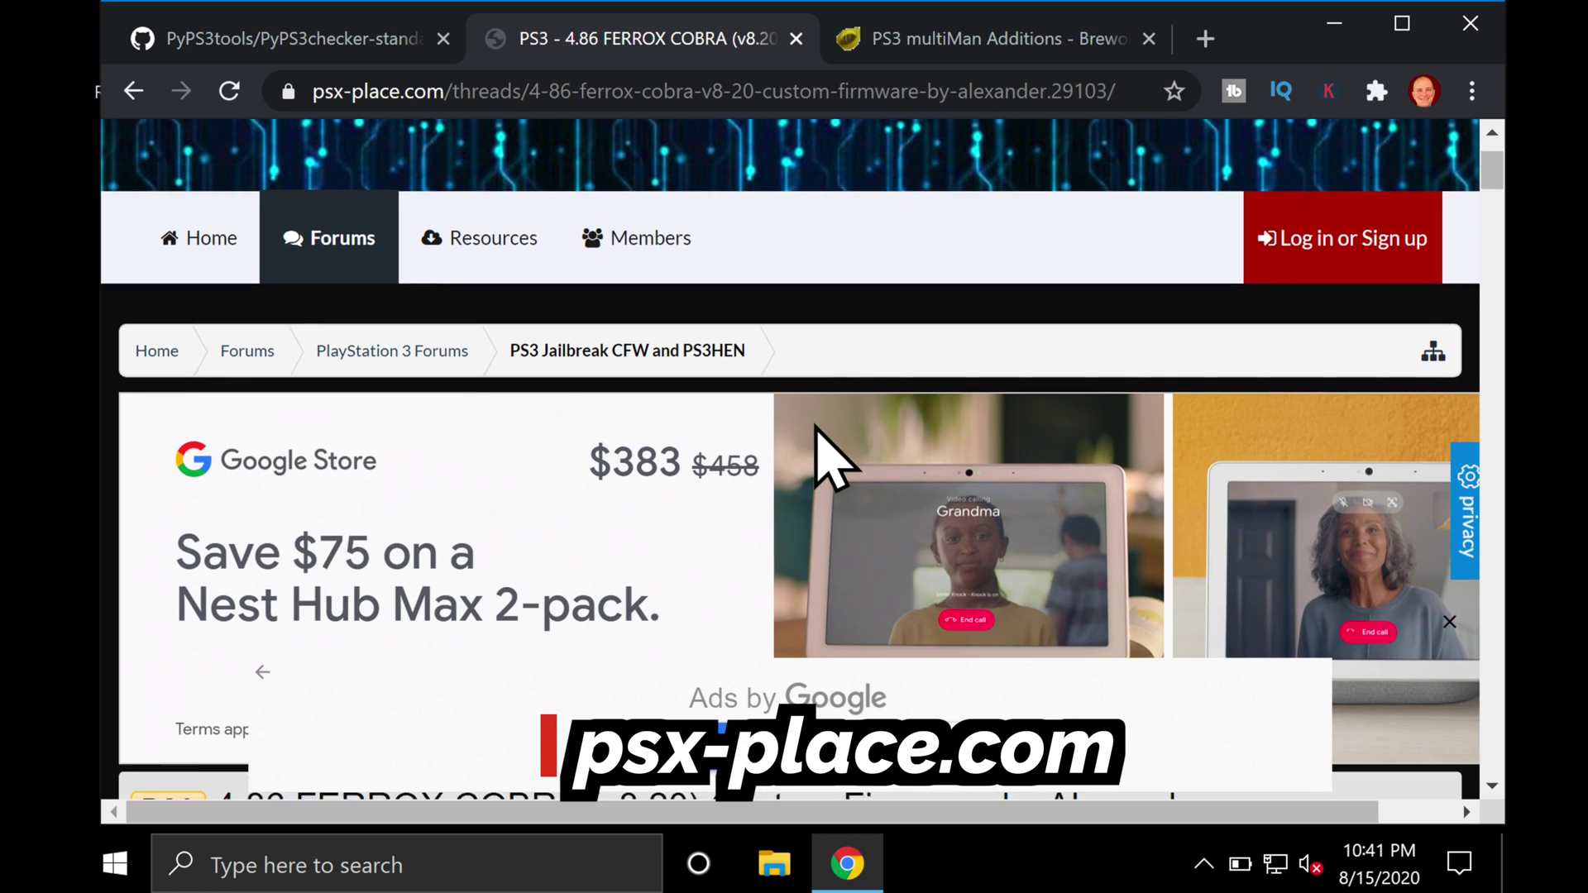
scroll(817, 426, down, 8)
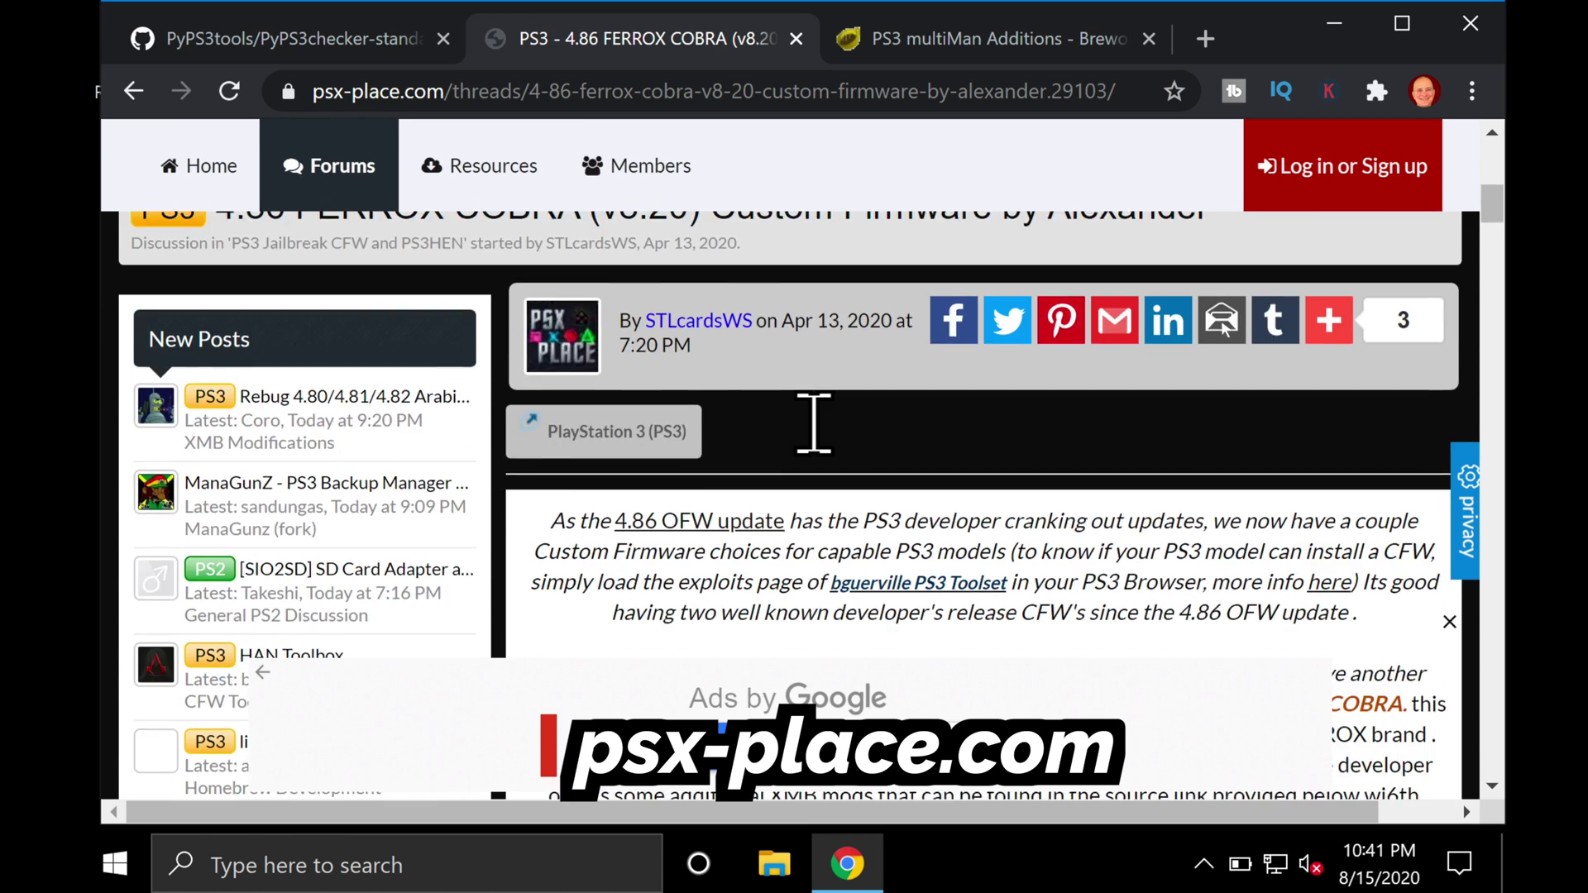
scroll(814, 422, down, 4)
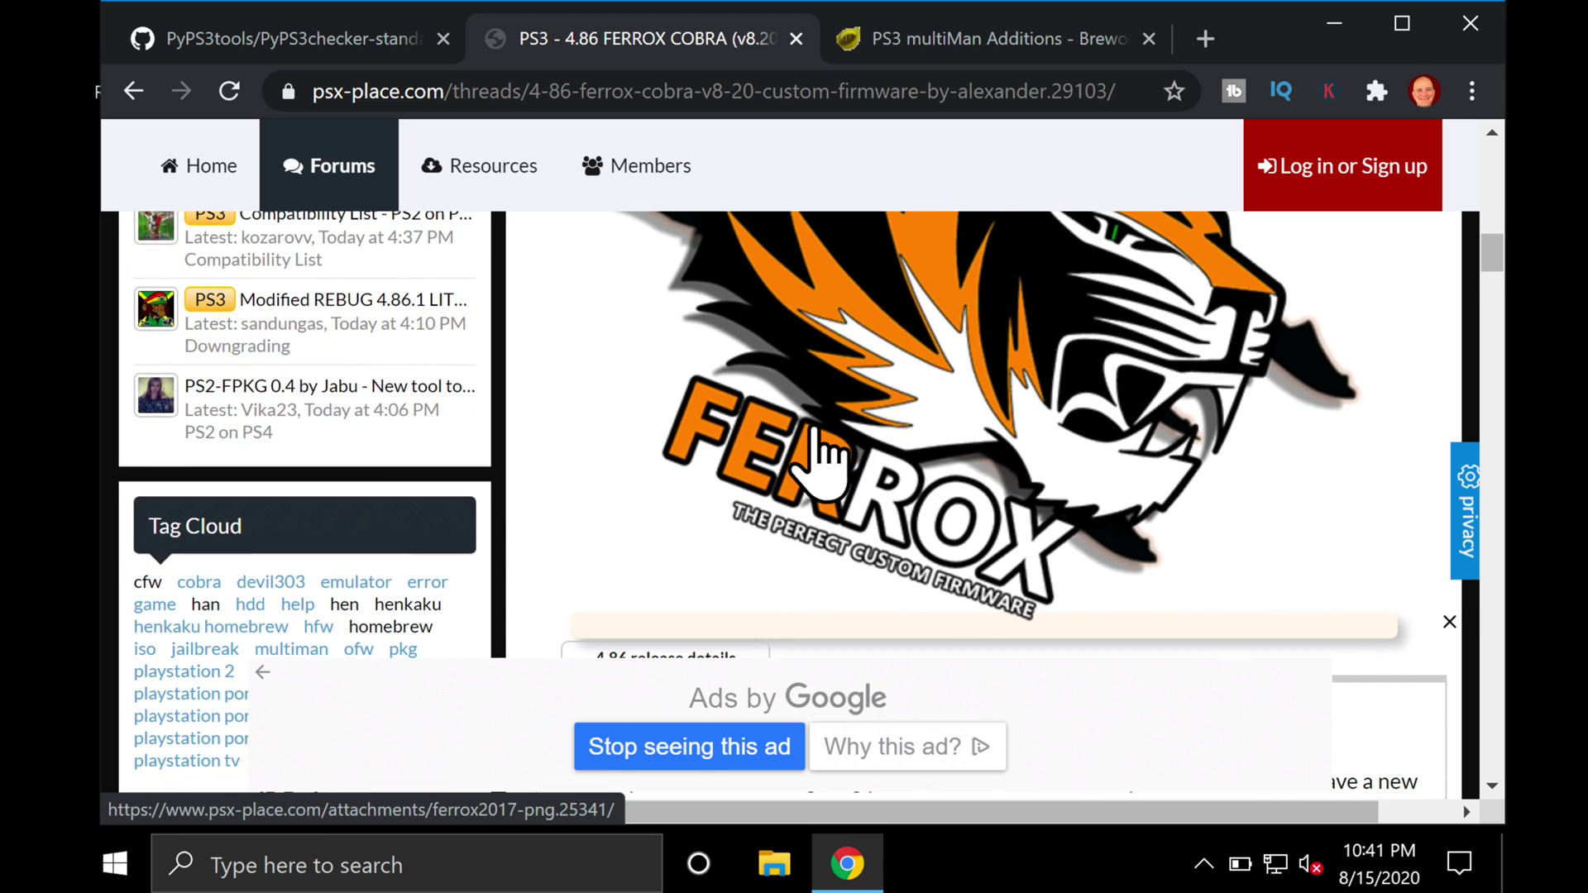
scroll(815, 439, down, 5)
scroll(815, 439, down, 8)
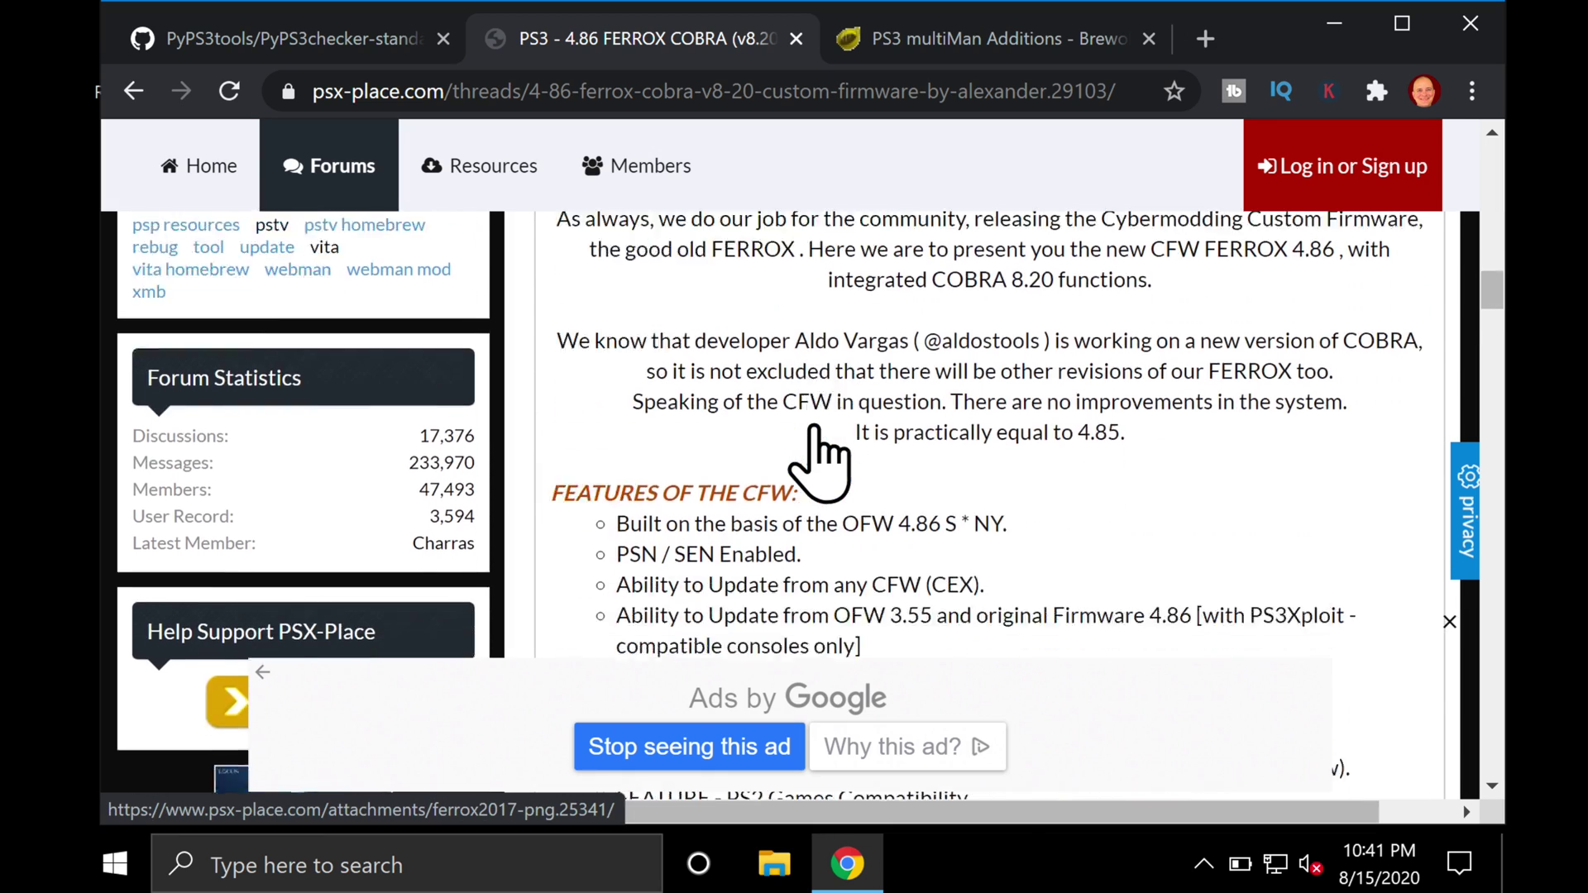
scroll(815, 439, down, 3)
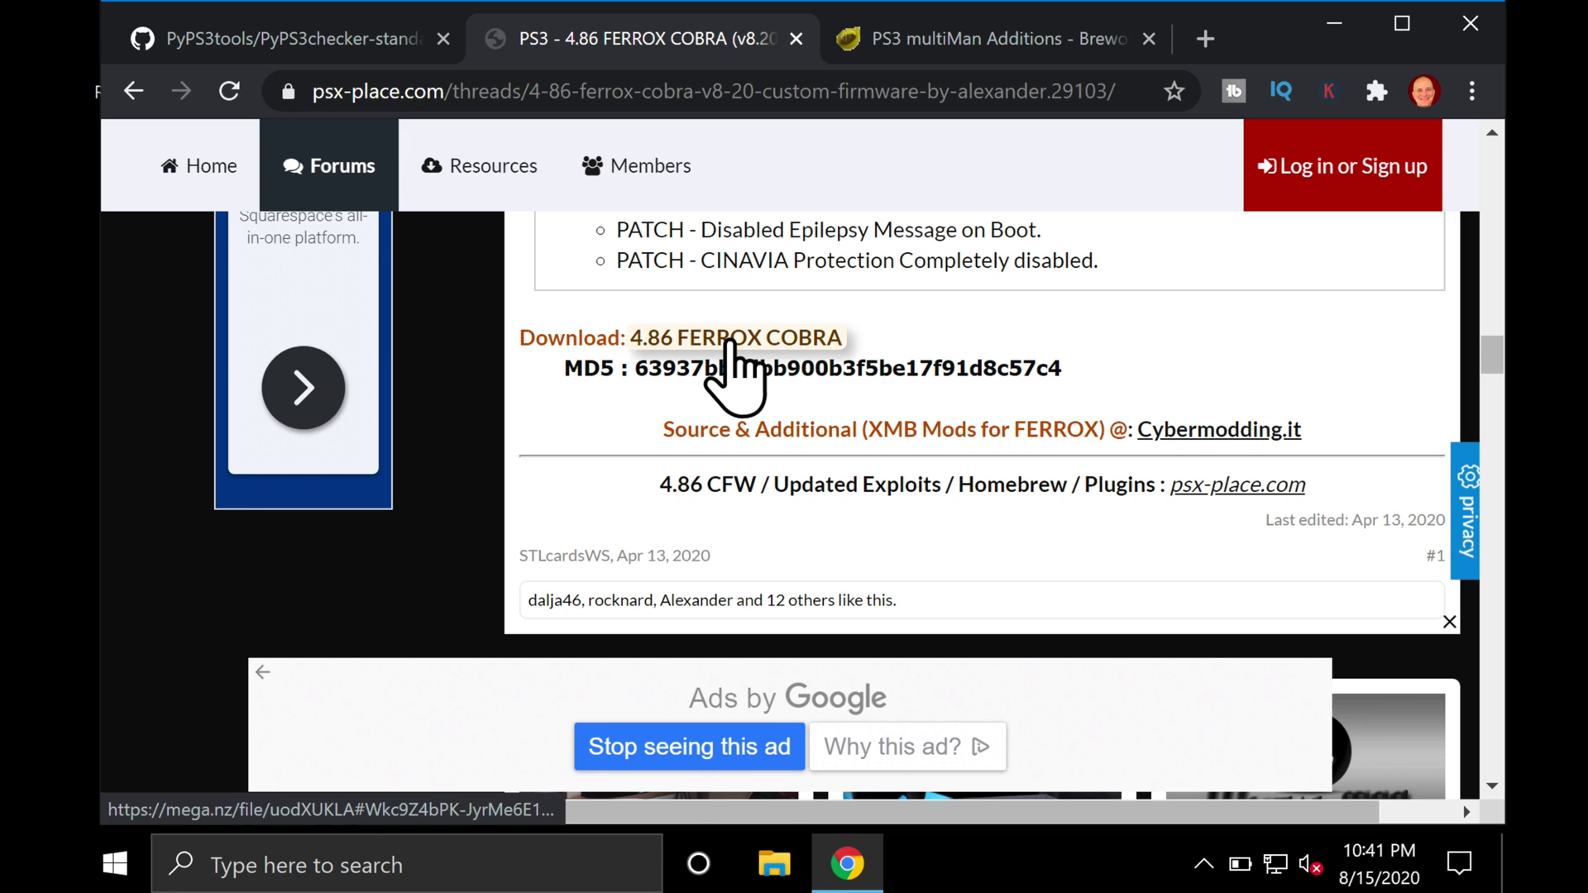
click(731, 341)
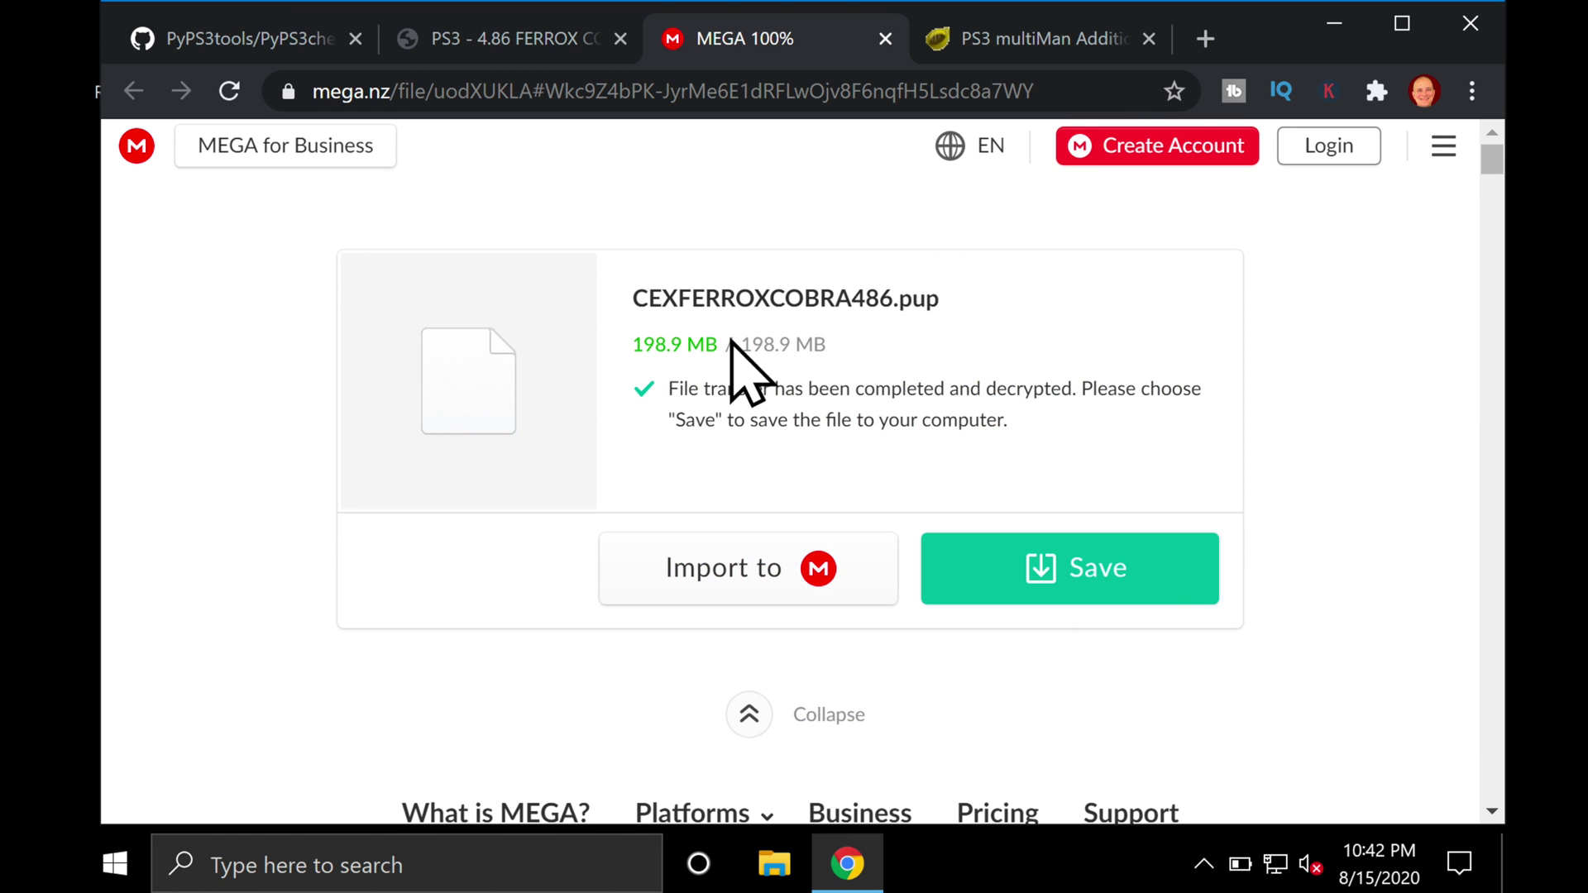
click(1051, 553)
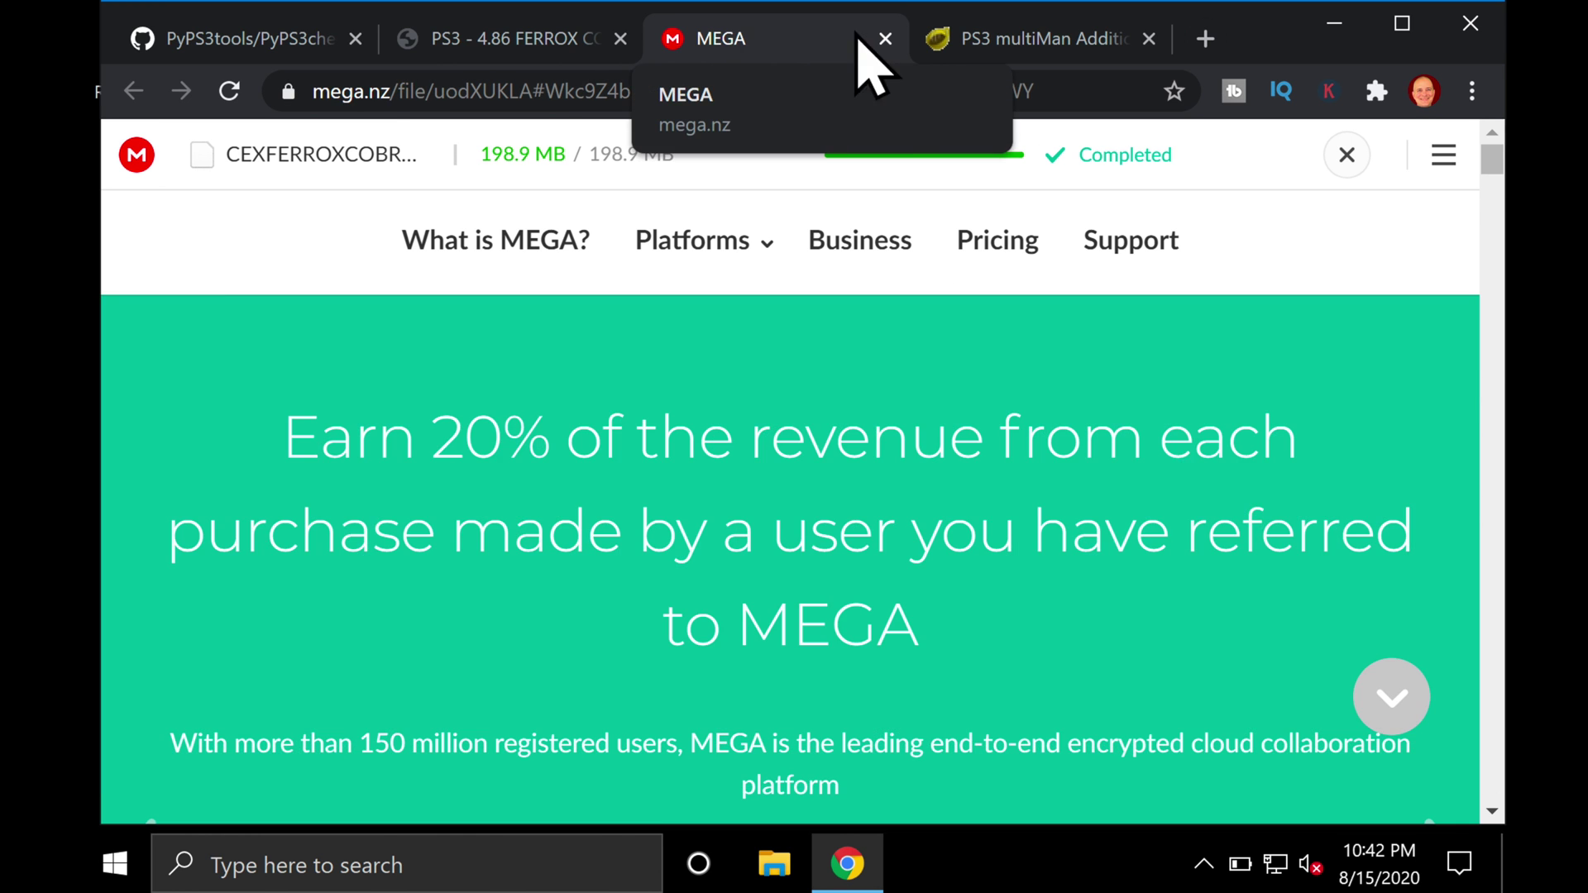
click(885, 39)
Download multiMAN (BASE) v04.85.01 from the Brewology multiMAN page and dismiss the download bar.
click(781, 41)
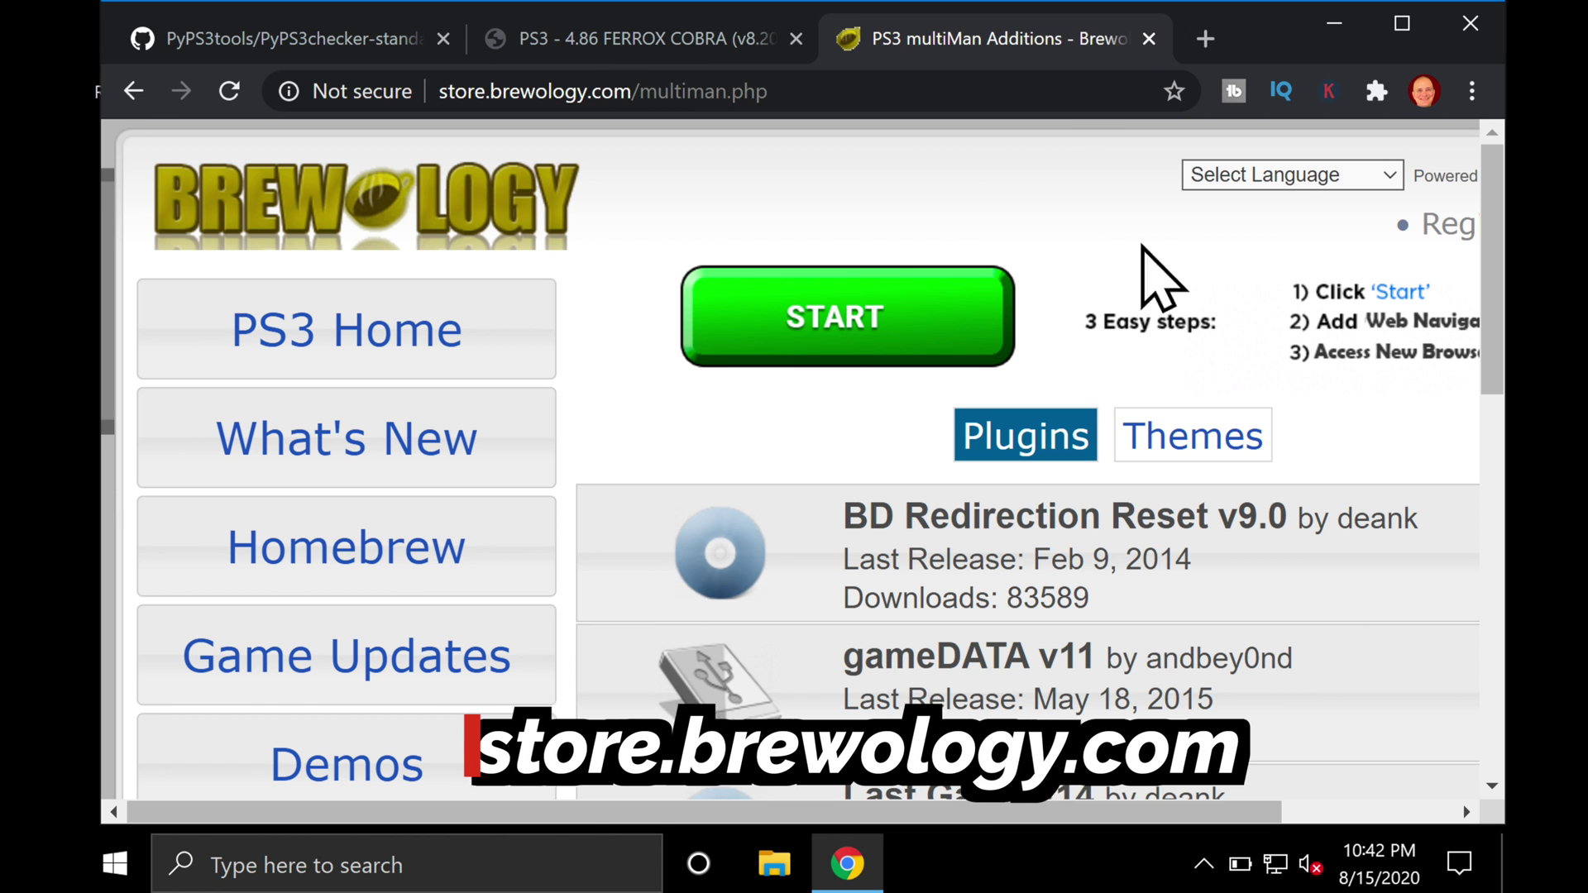
scroll(1178, 285, right, 3)
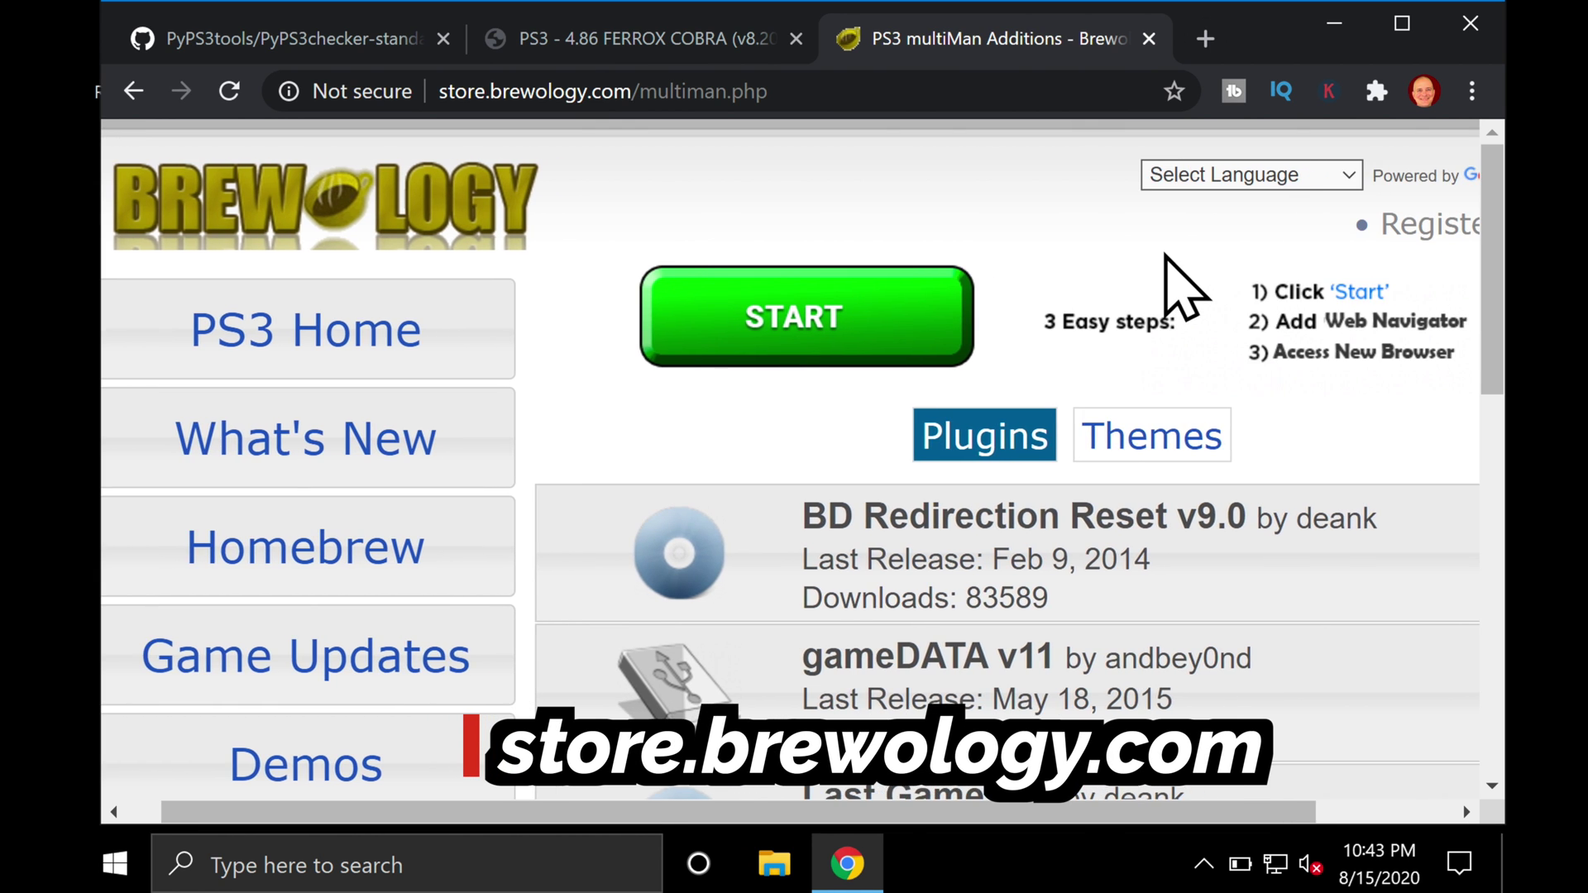
scroll(1179, 286, down, 8)
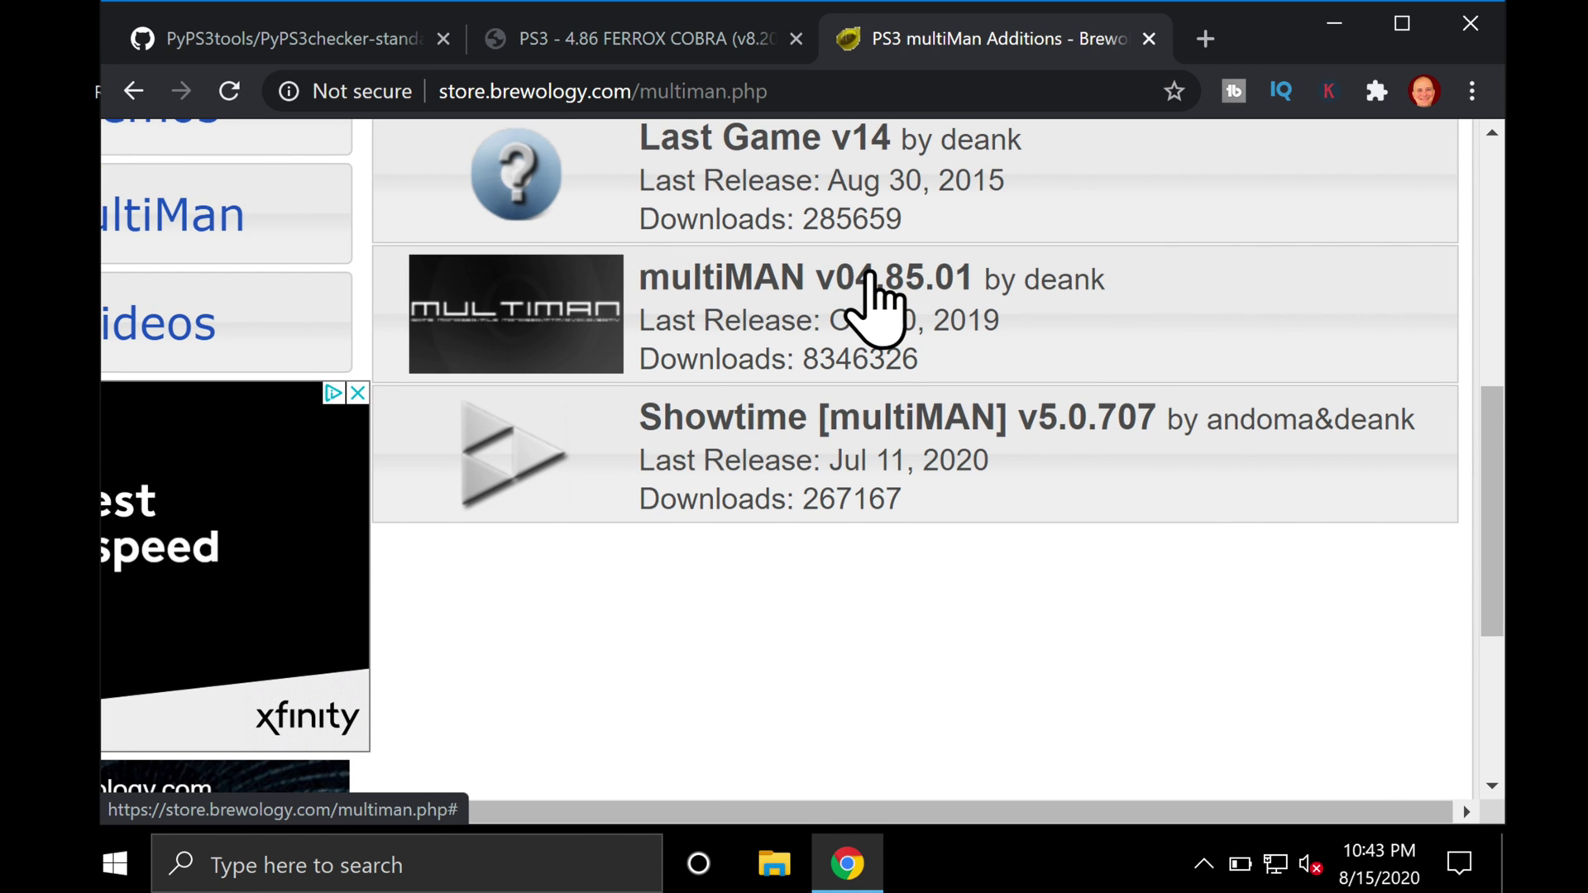
click(869, 275)
scroll(869, 285, down, 5)
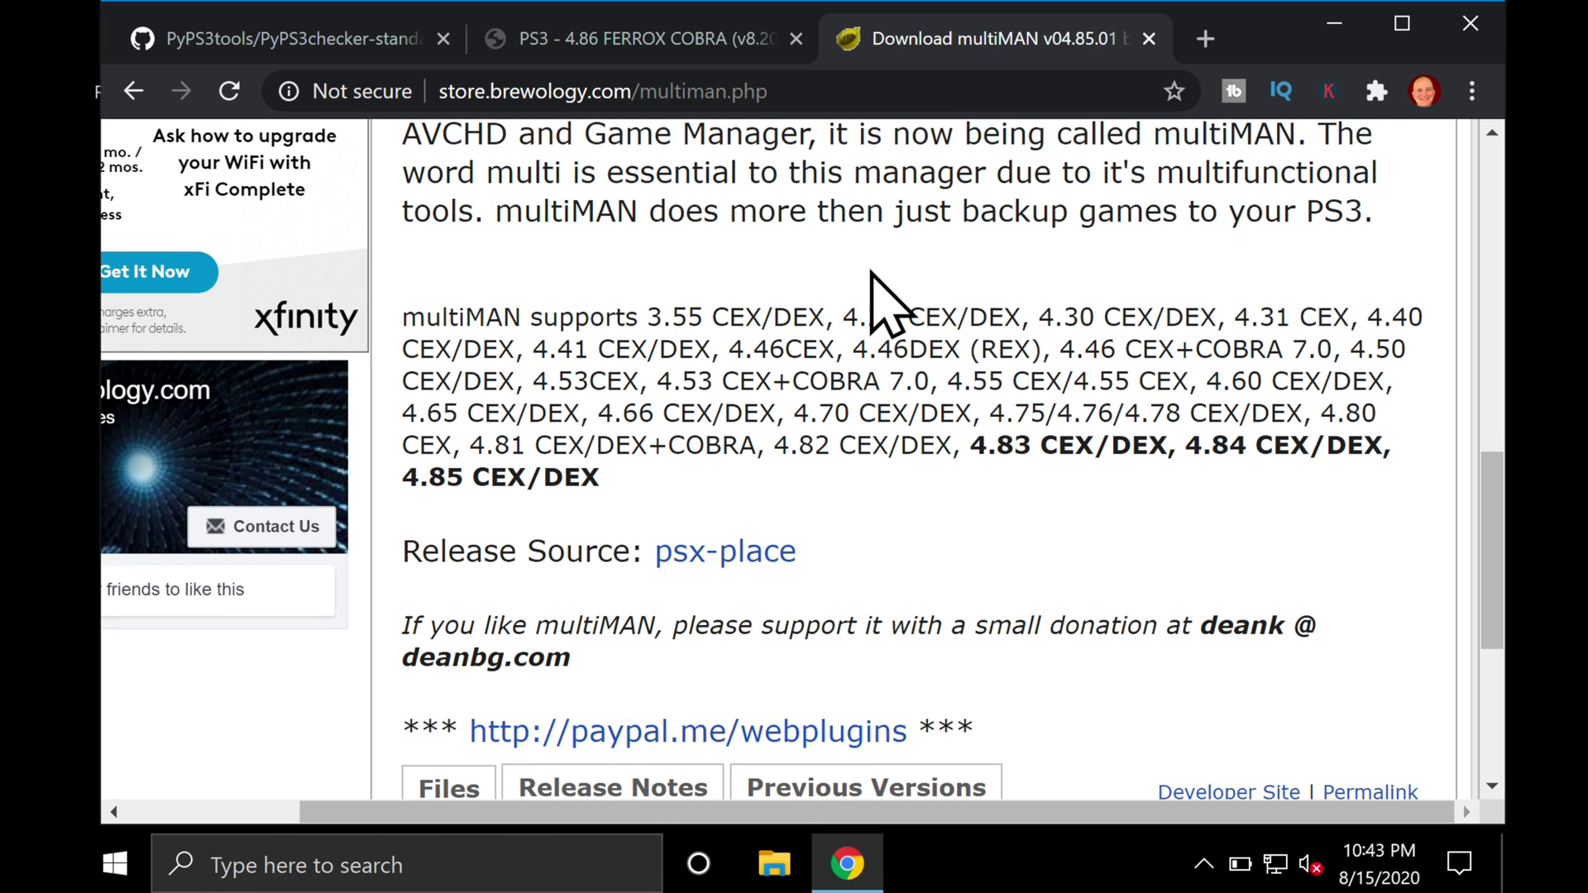
scroll(870, 273, down, 5)
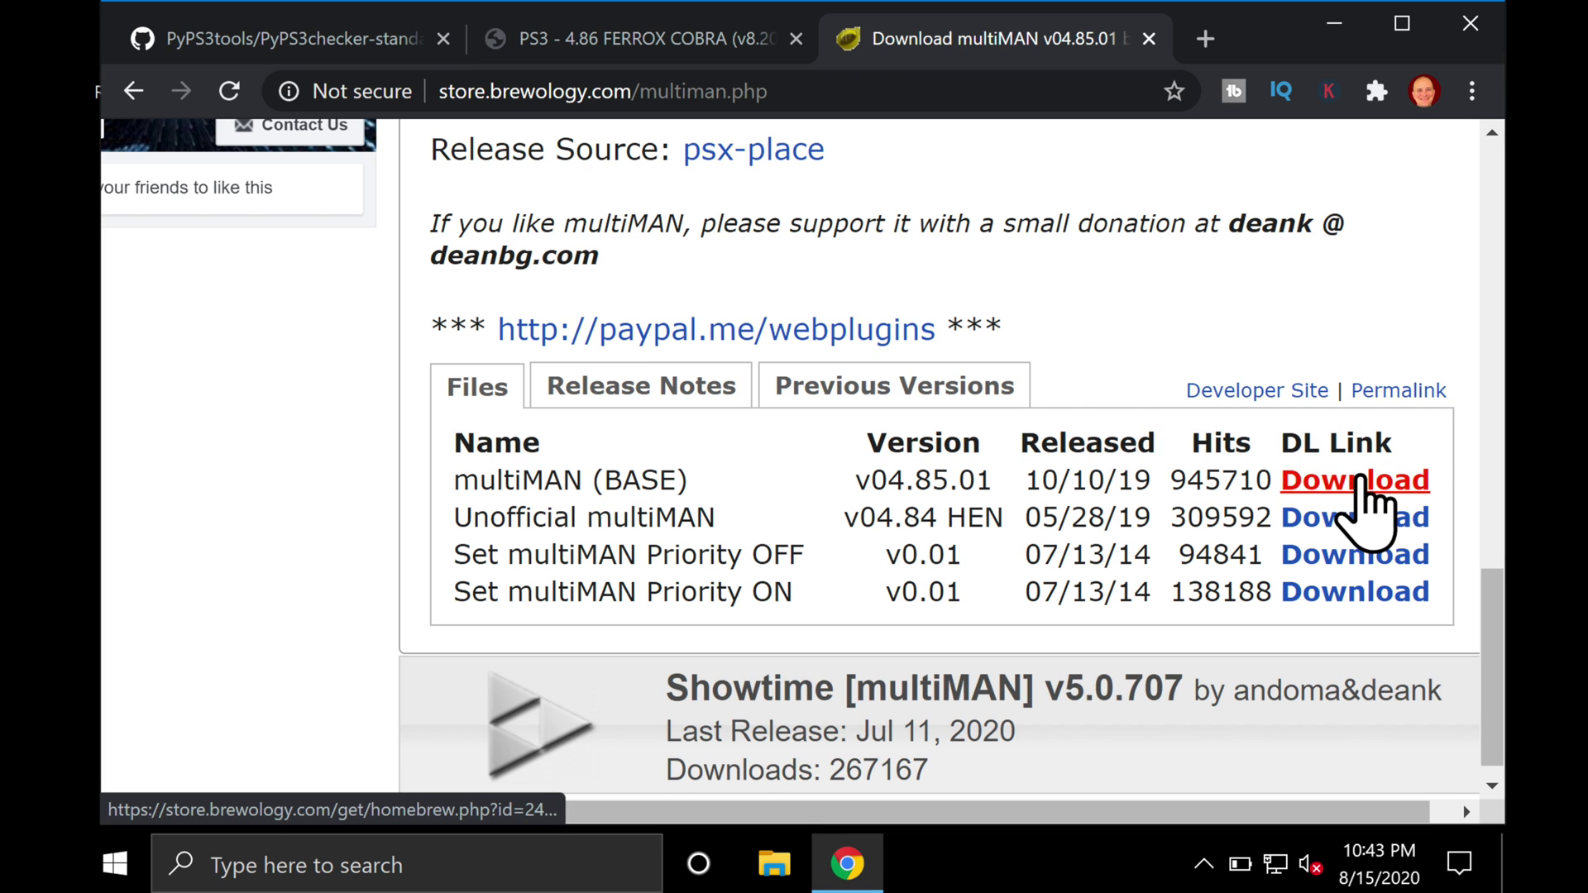
click(1365, 512)
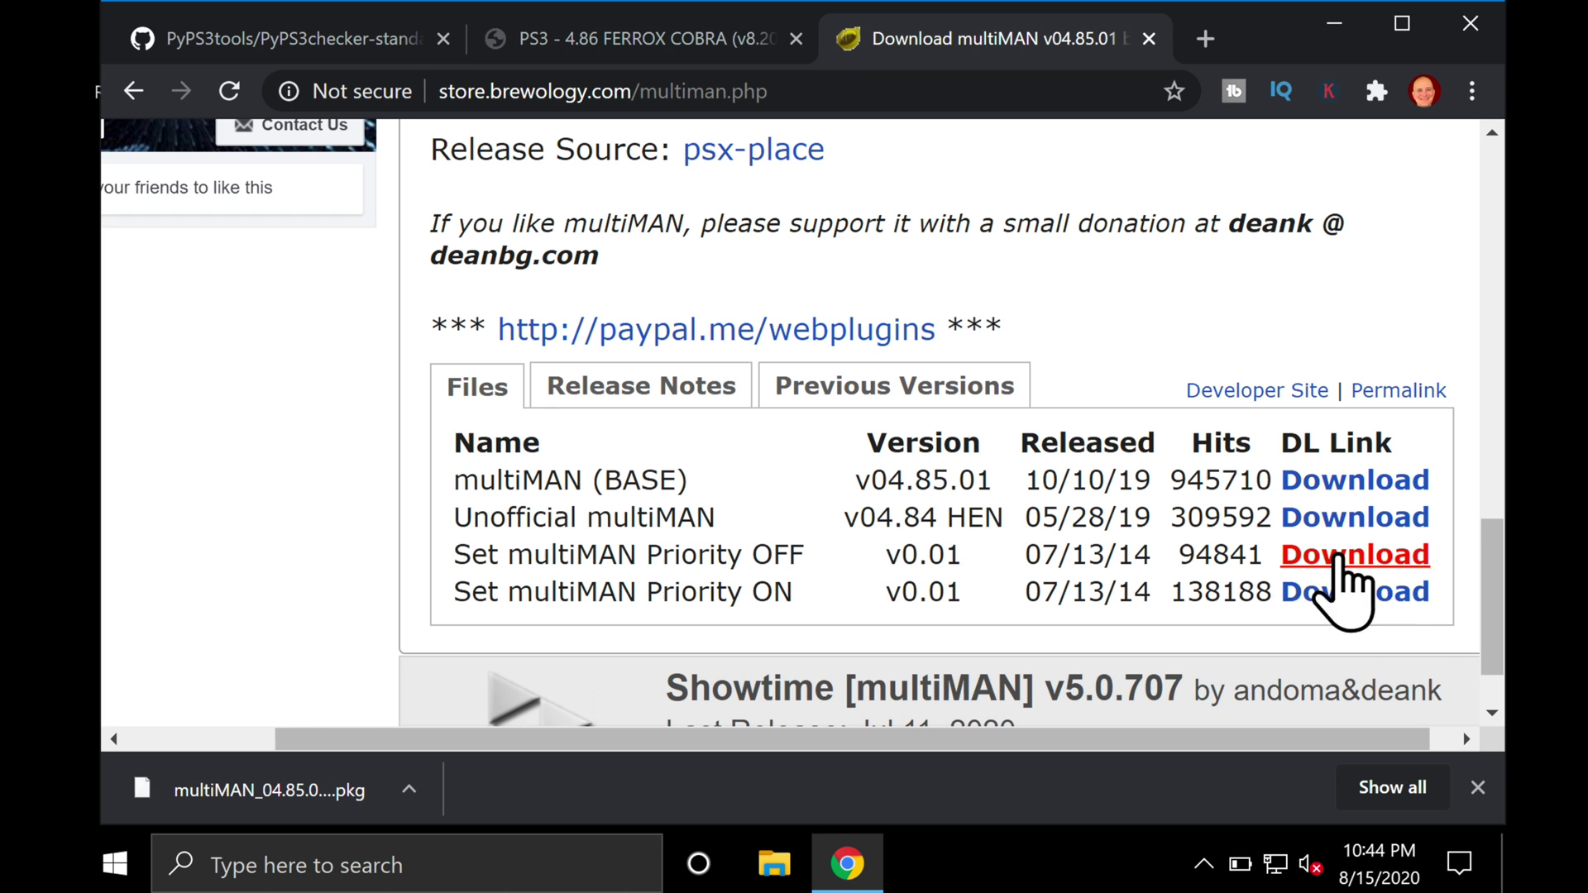
click(1476, 787)
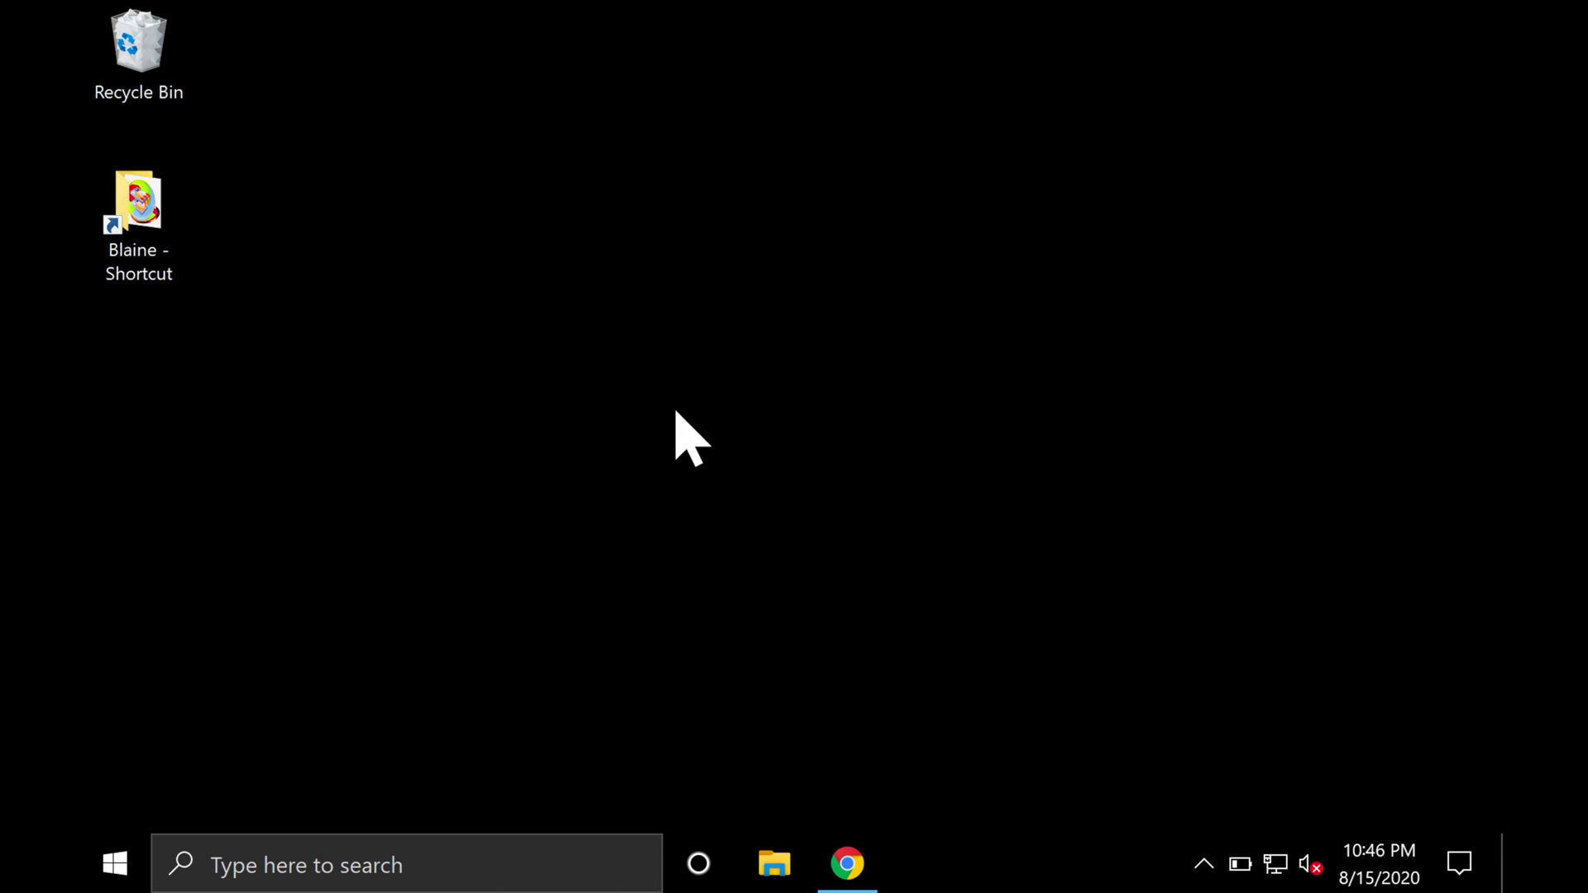
Switch to File Explorer and copy dump.hex from the SONY (F:) drive to the desktop.
click(782, 873)
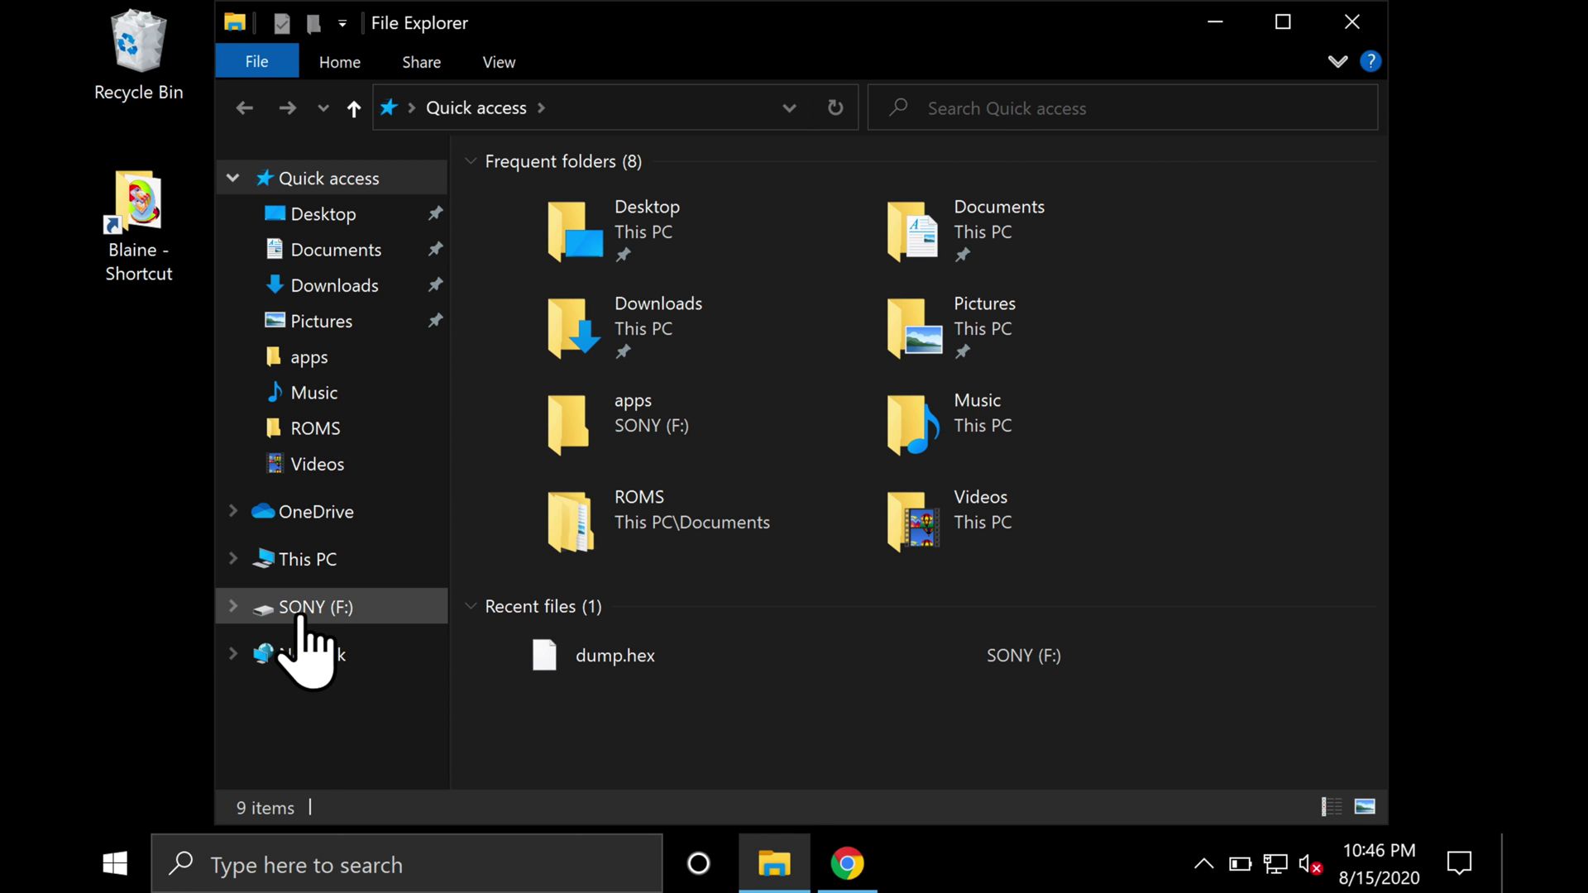
click(302, 609)
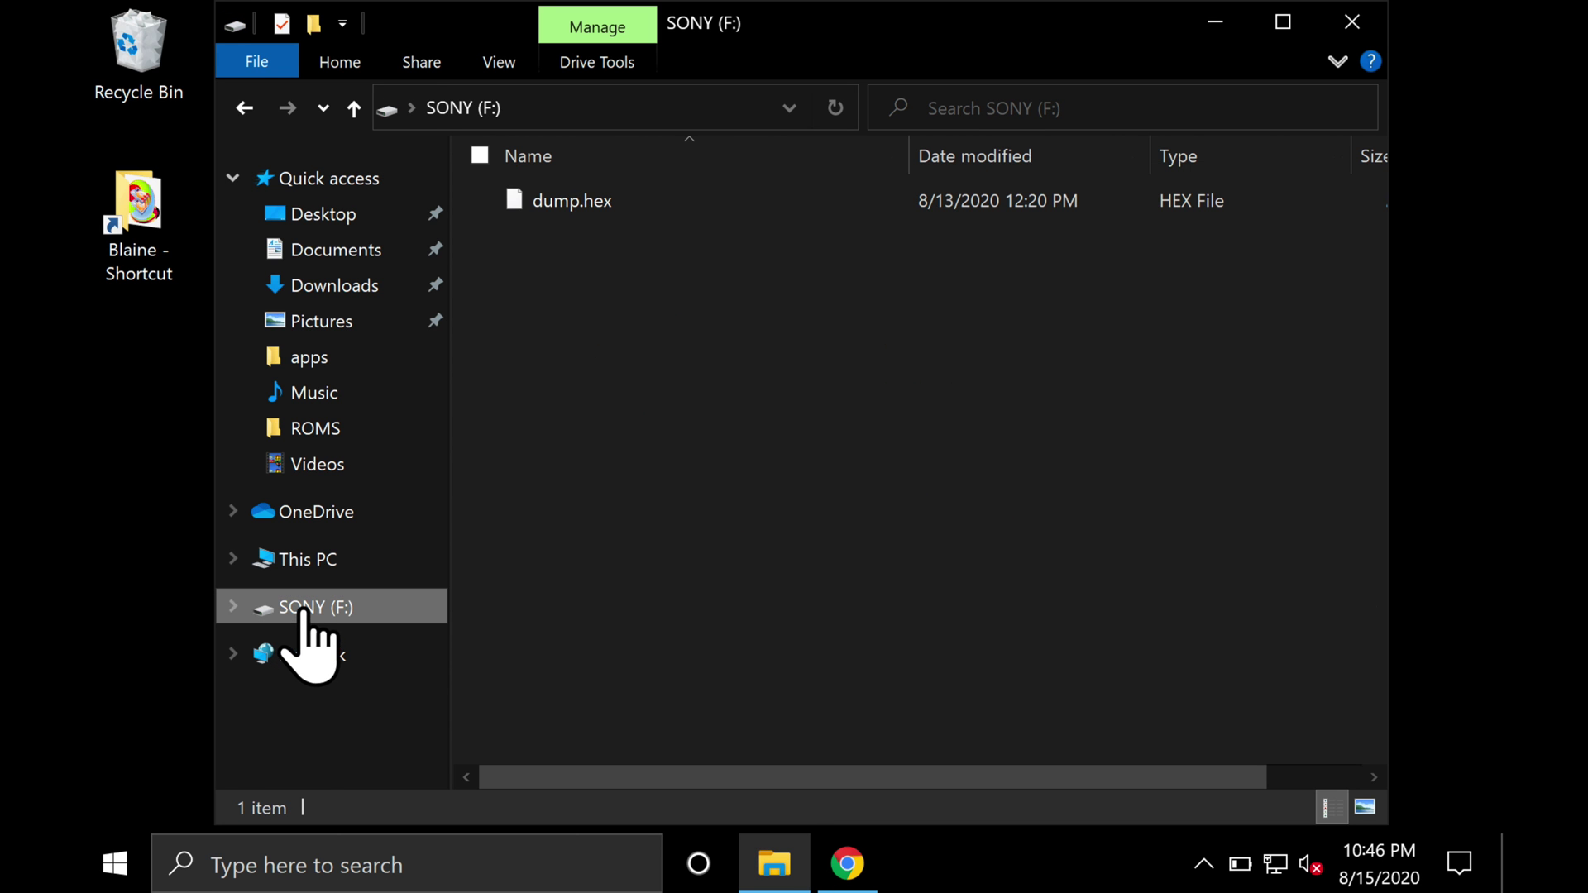
right_click(546, 207)
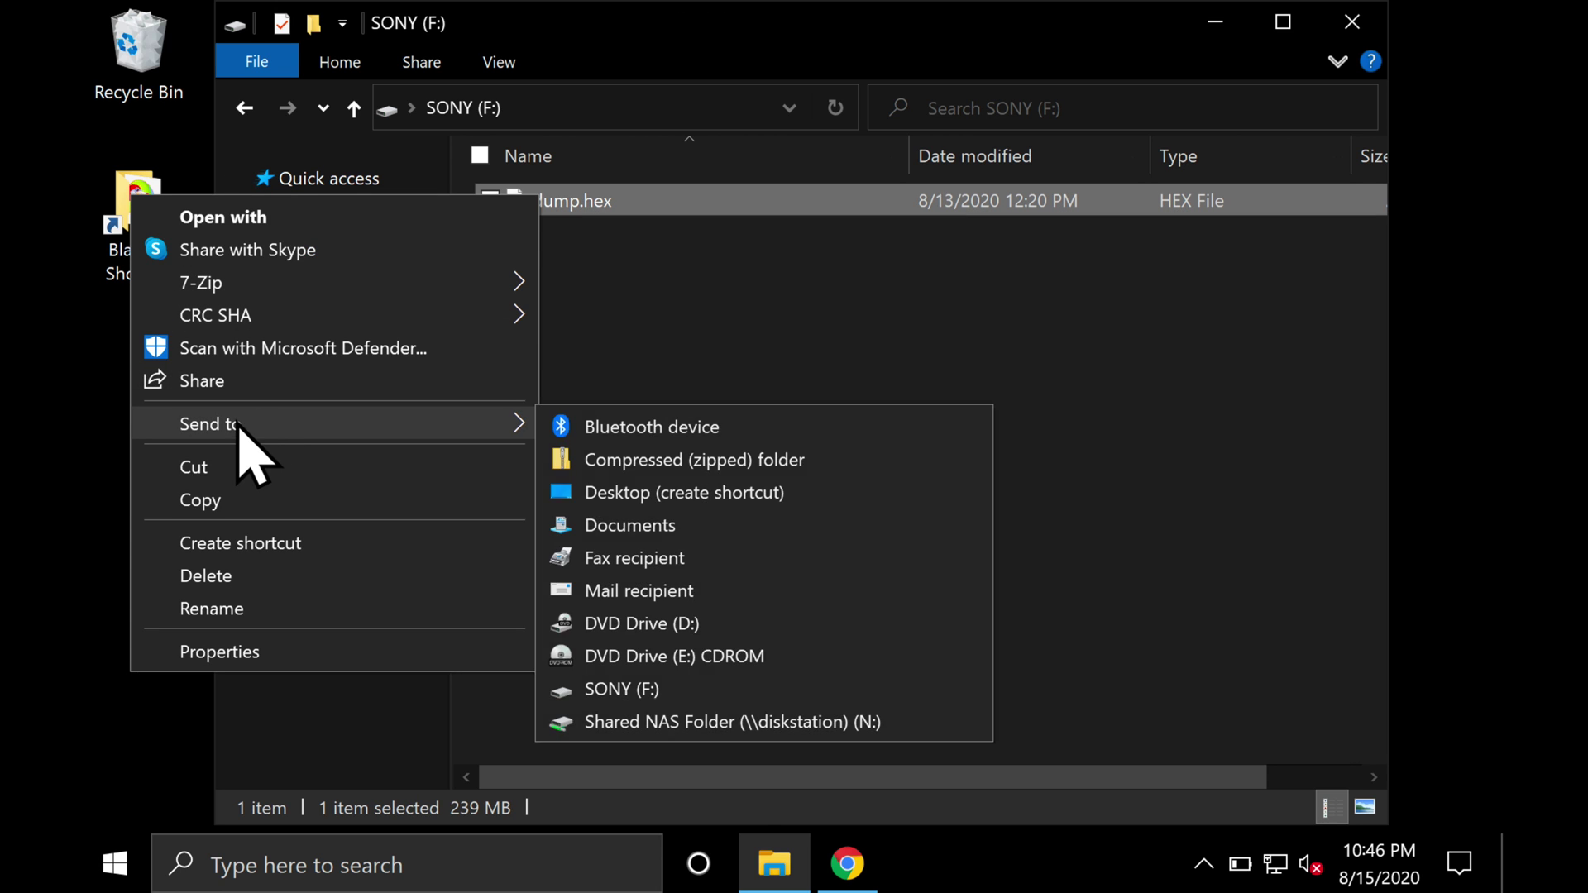
click(213, 500)
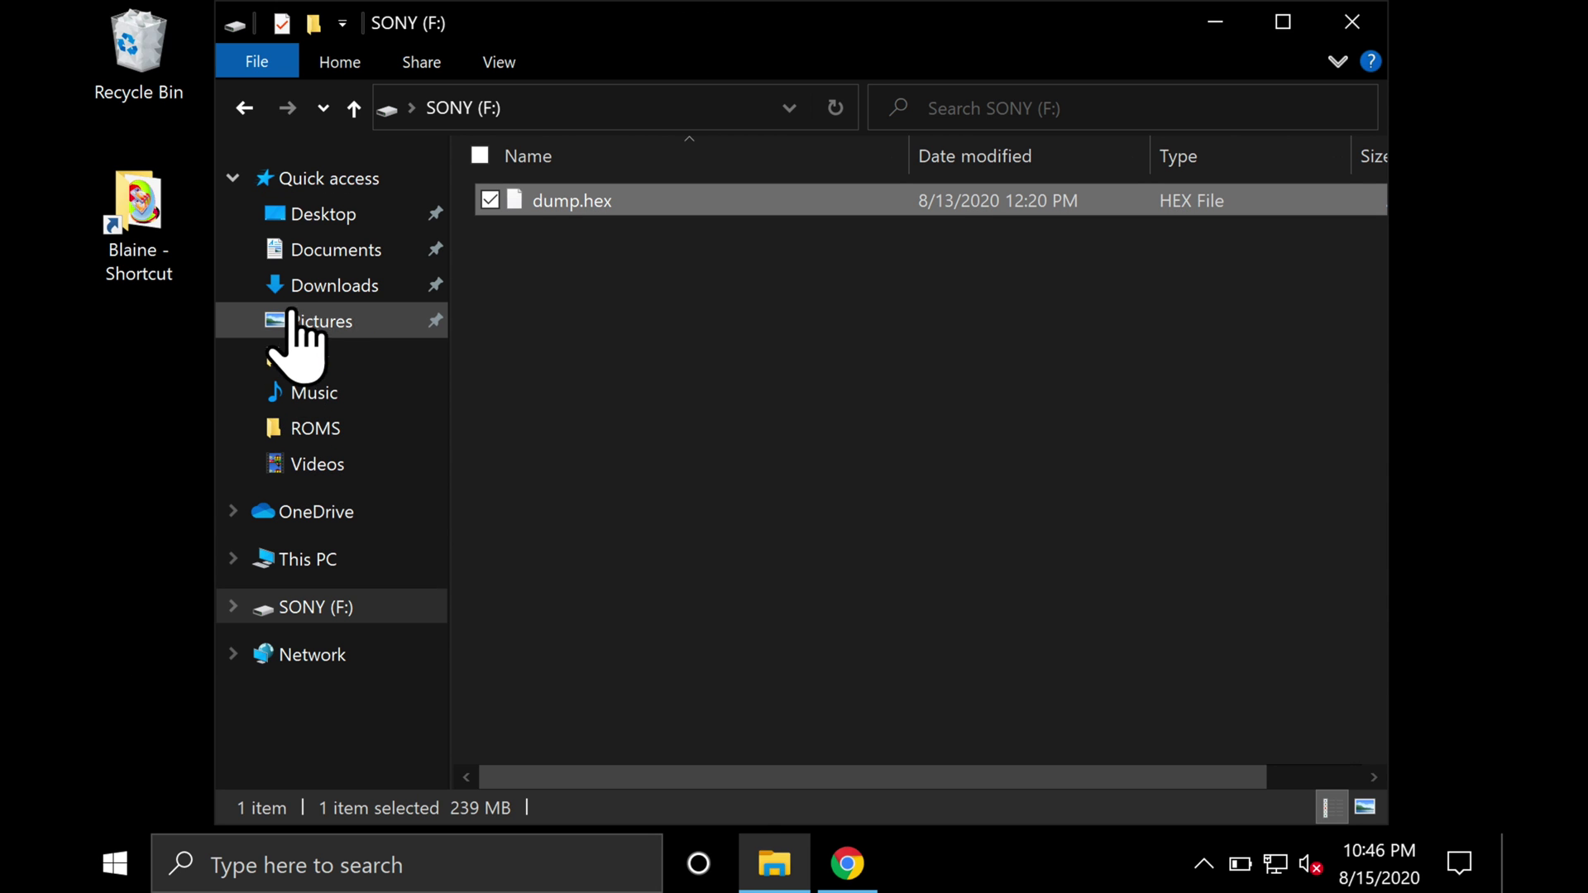
click(135, 416)
right_click(145, 351)
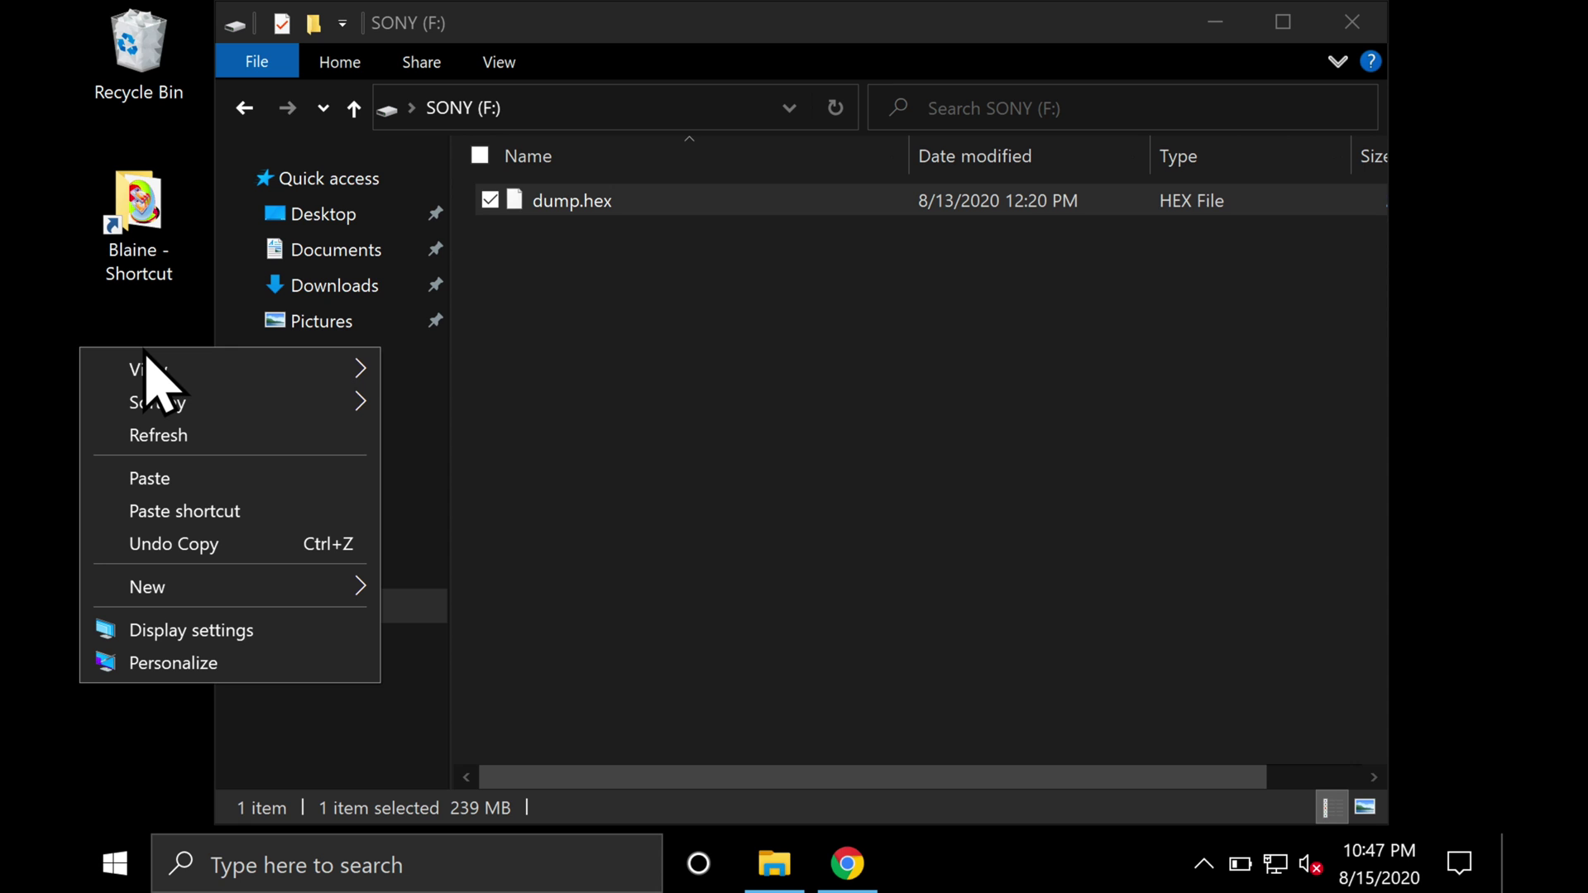
click(156, 479)
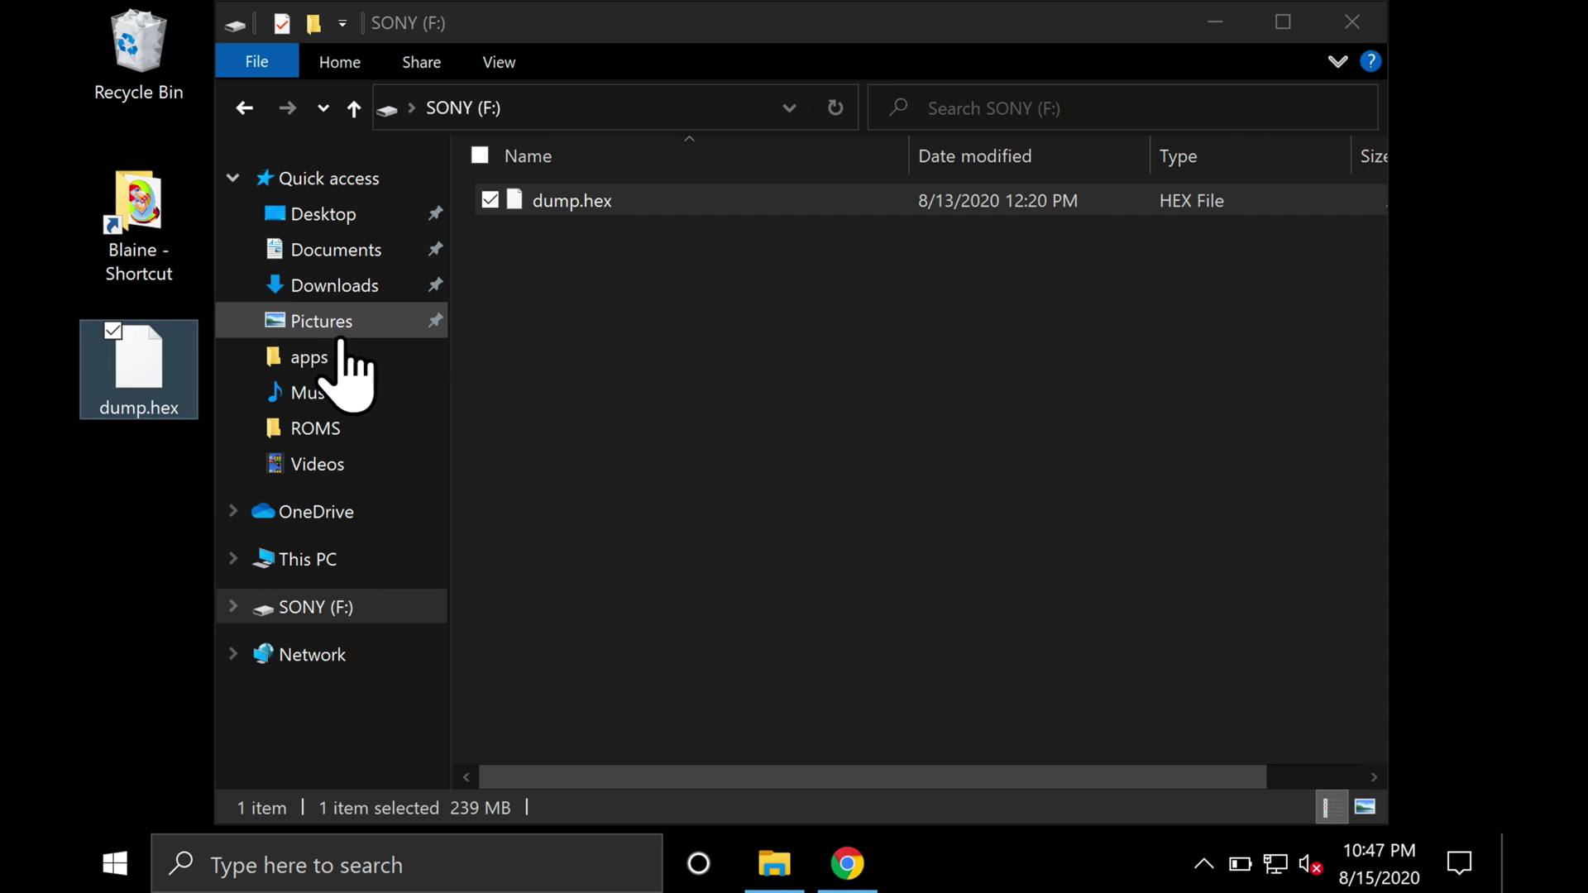
Extract the PyPS3checker archive into its own folder in Downloads and delete the original zip file.
click(356, 286)
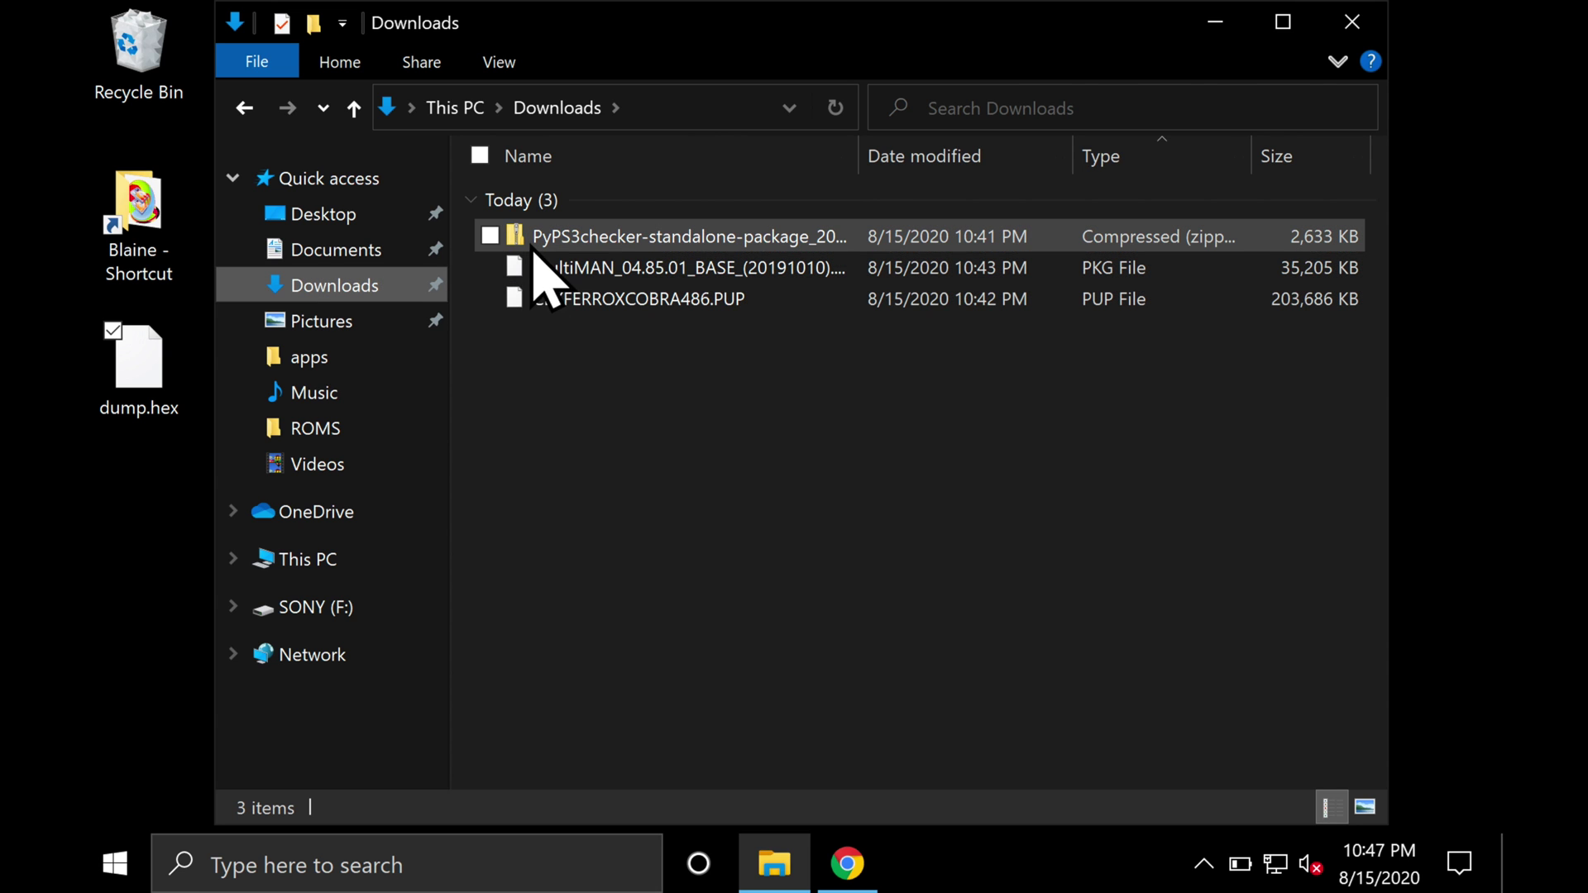
right_click(534, 237)
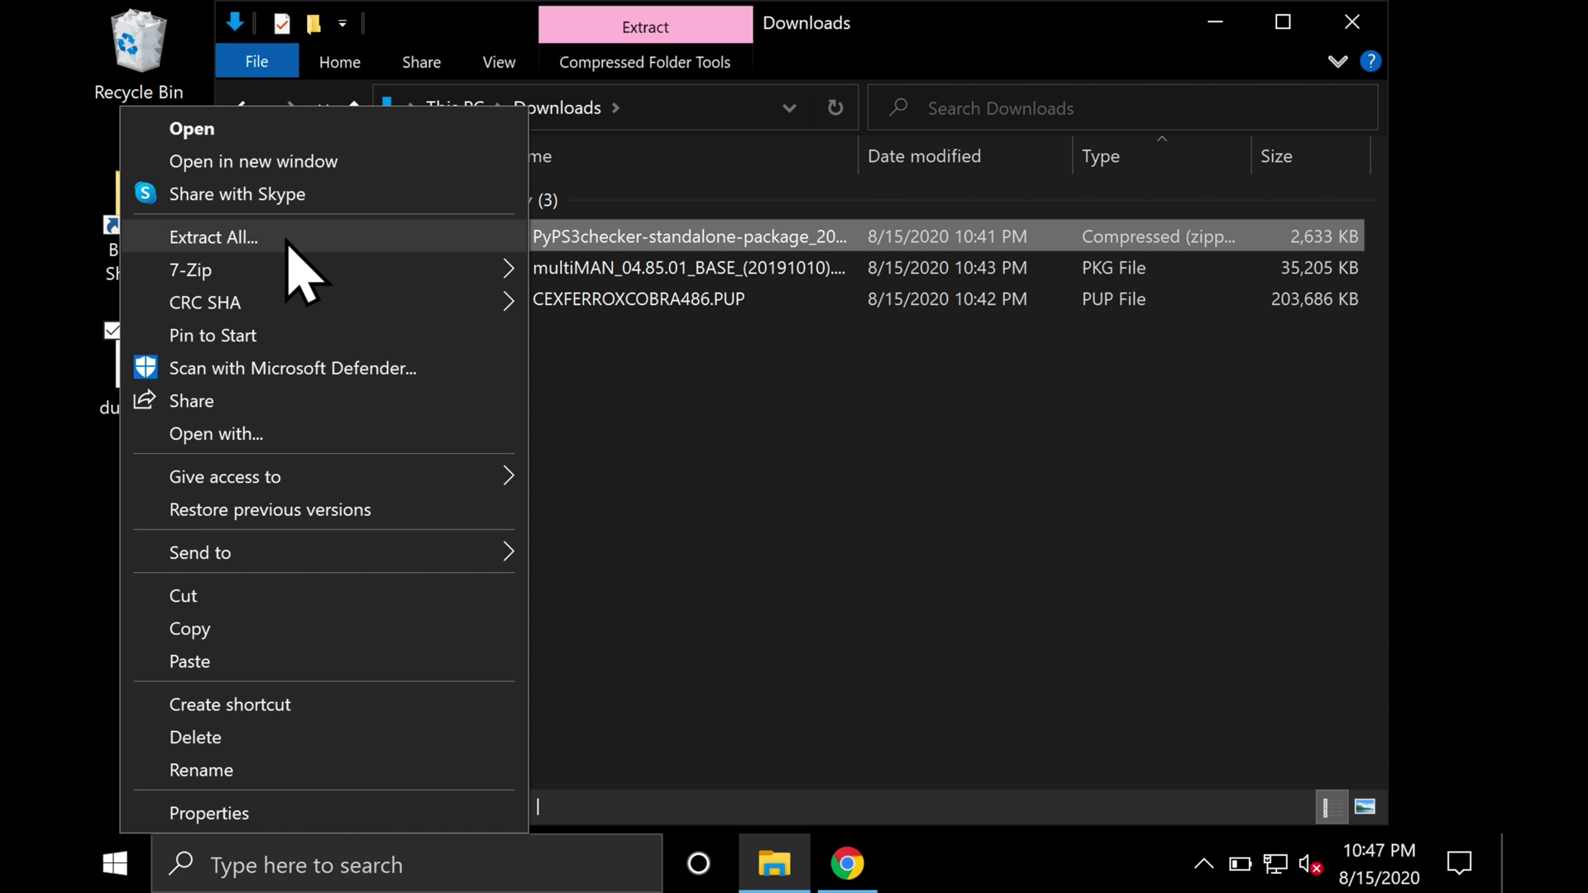
click(255, 237)
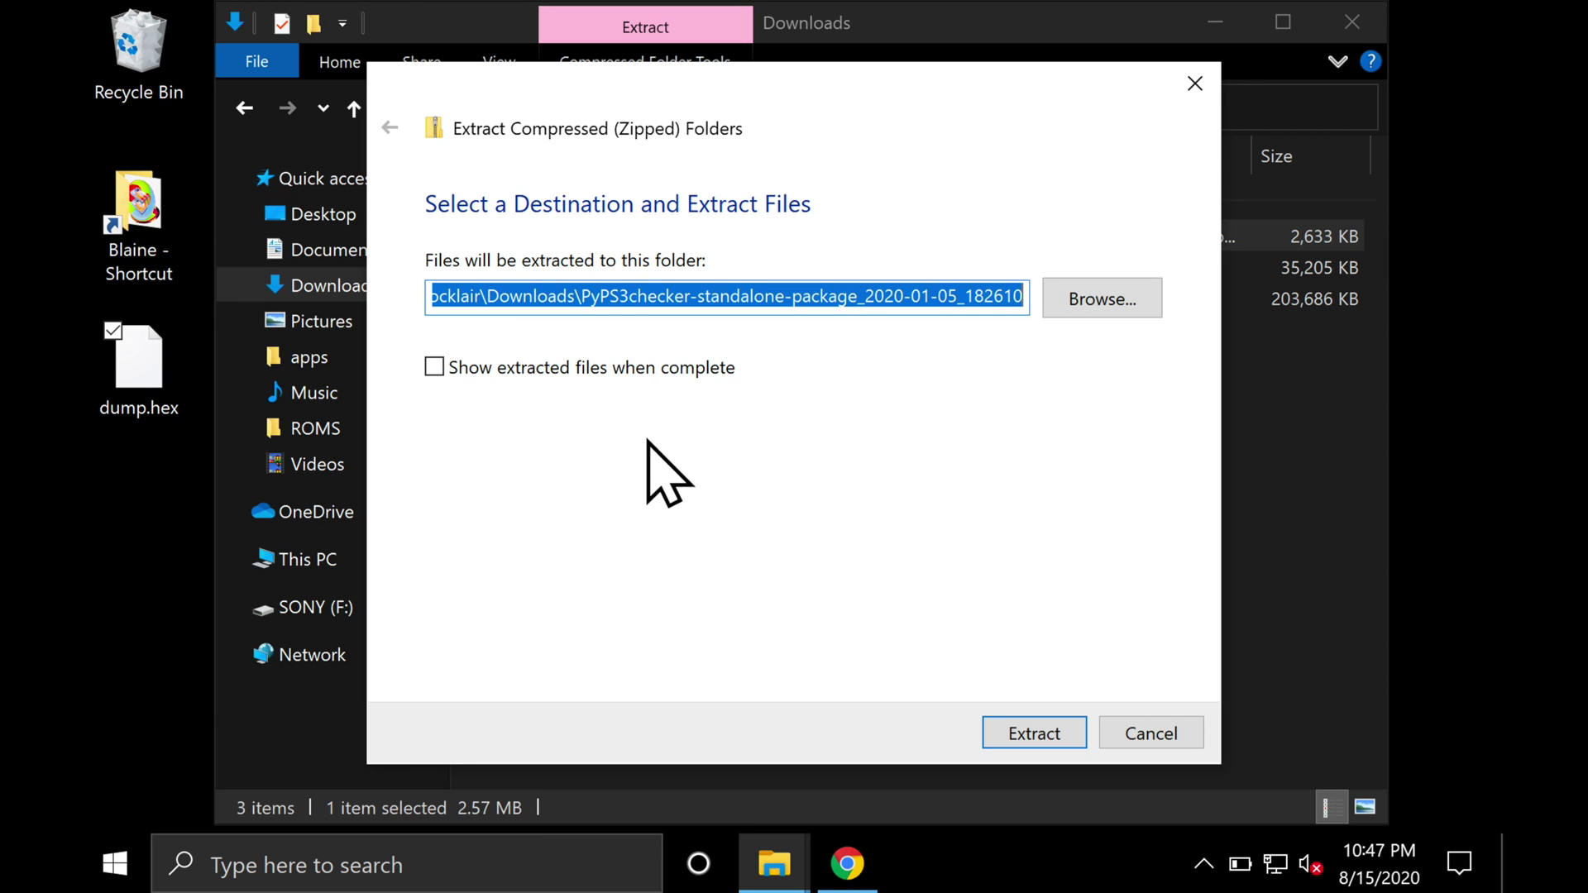
click(1042, 738)
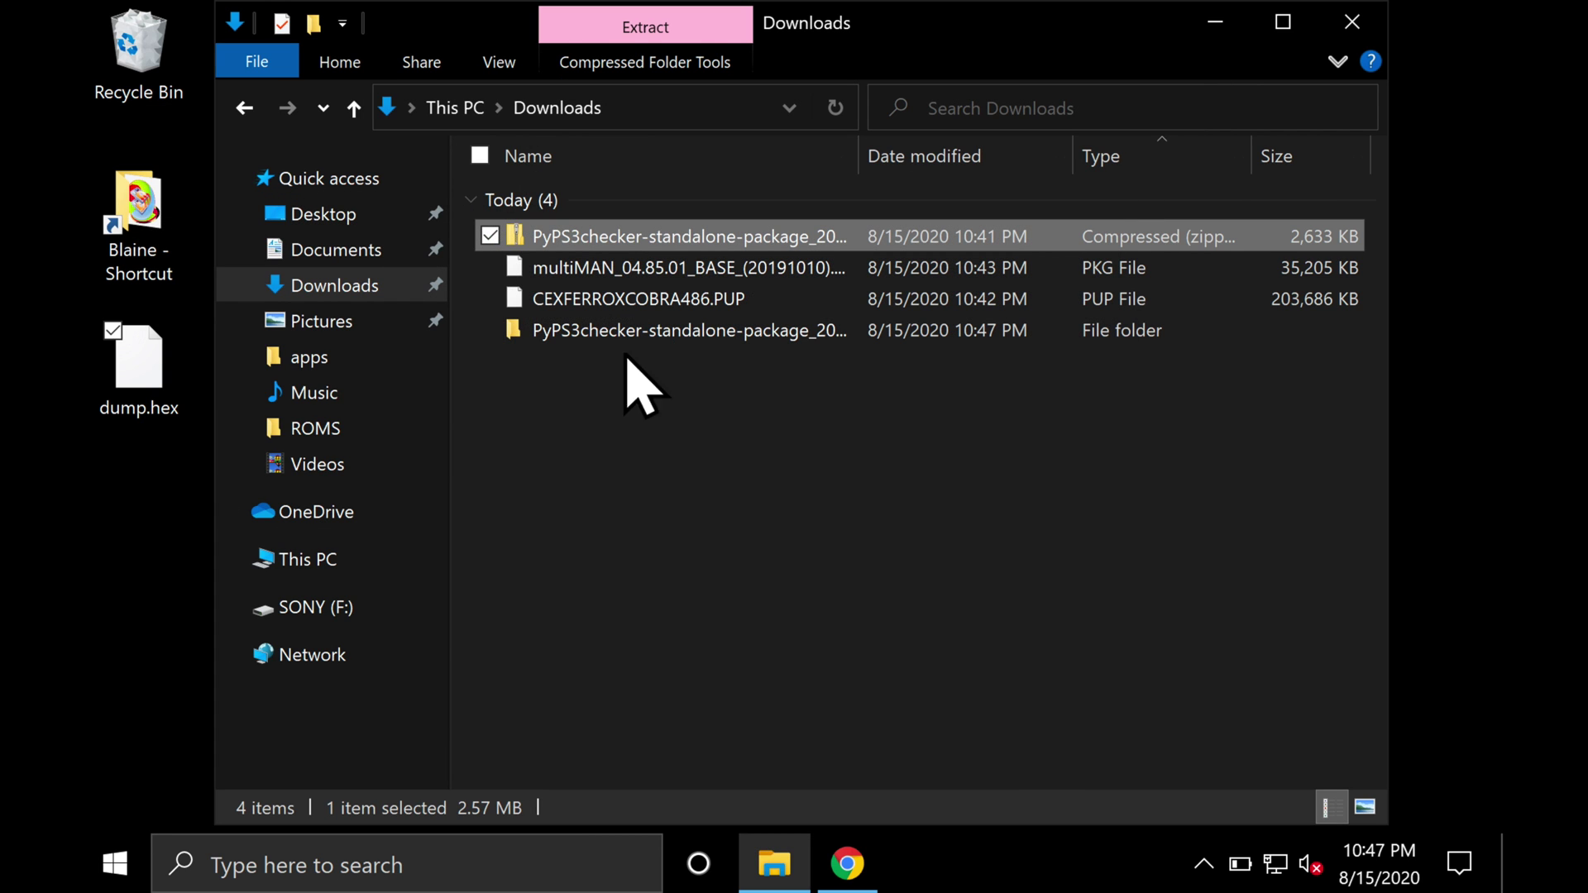
right_click(554, 248)
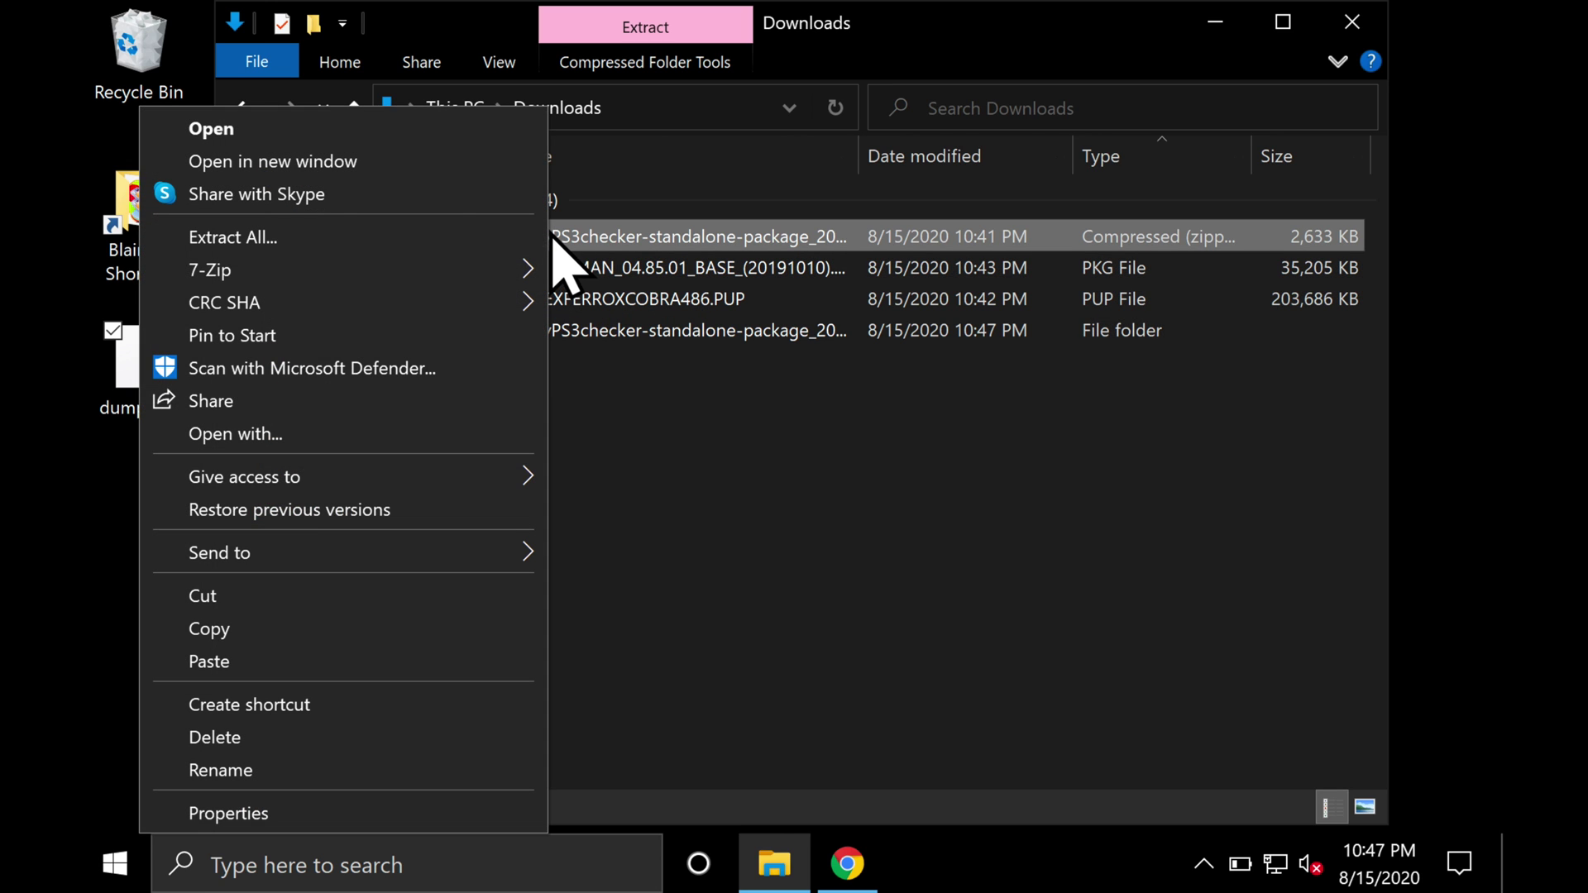
click(216, 737)
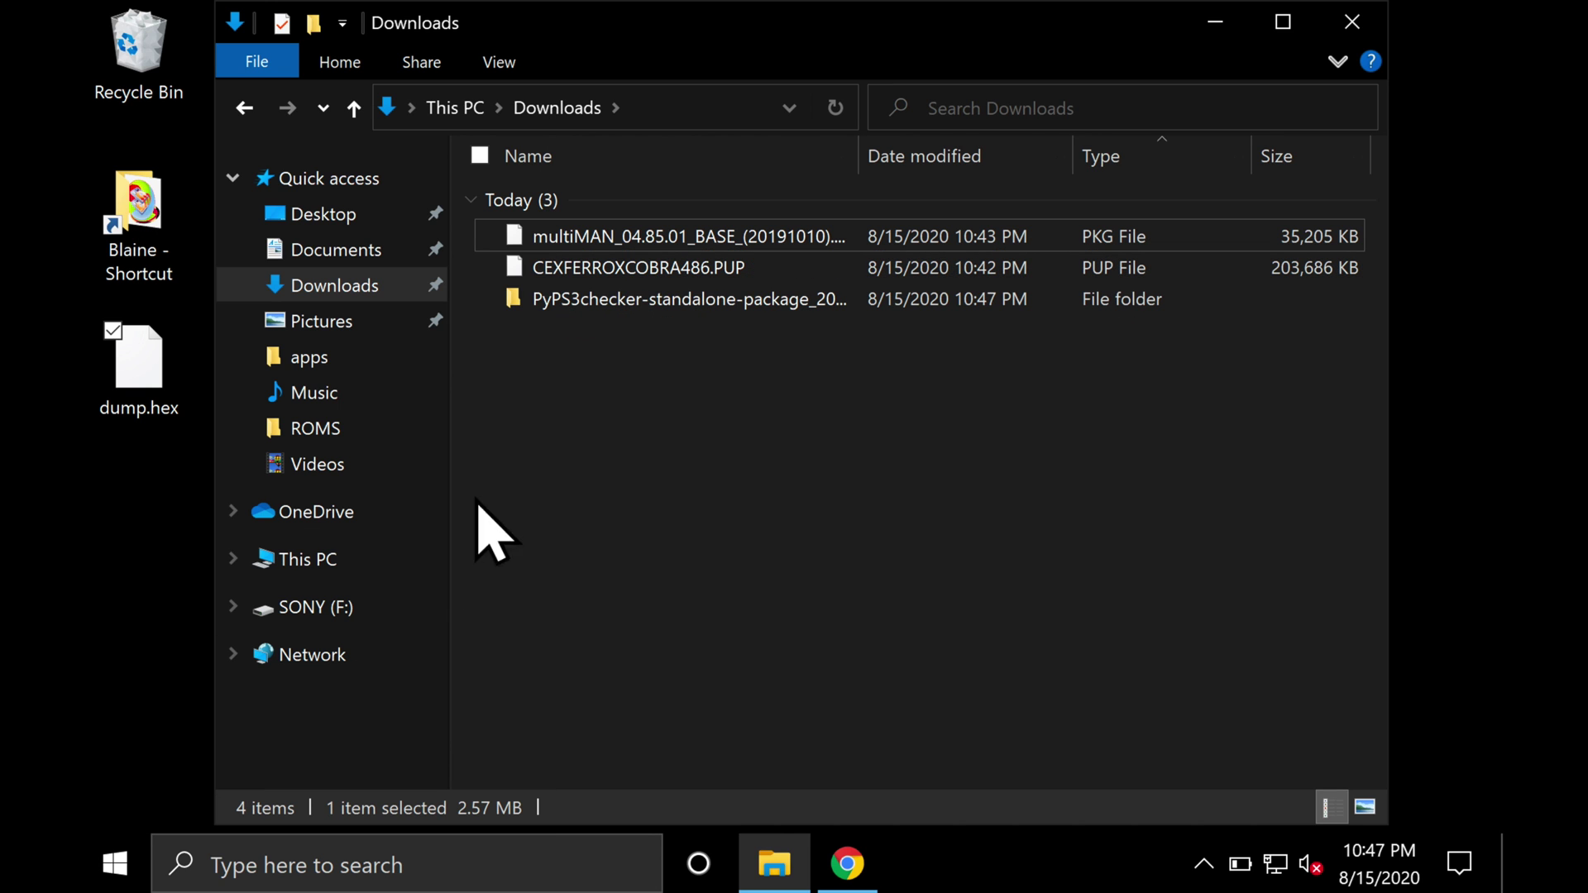
Paste the copied dump.hex into the extracted PyPS3checker-standalone-package folder in Downloads.
double_click(558, 302)
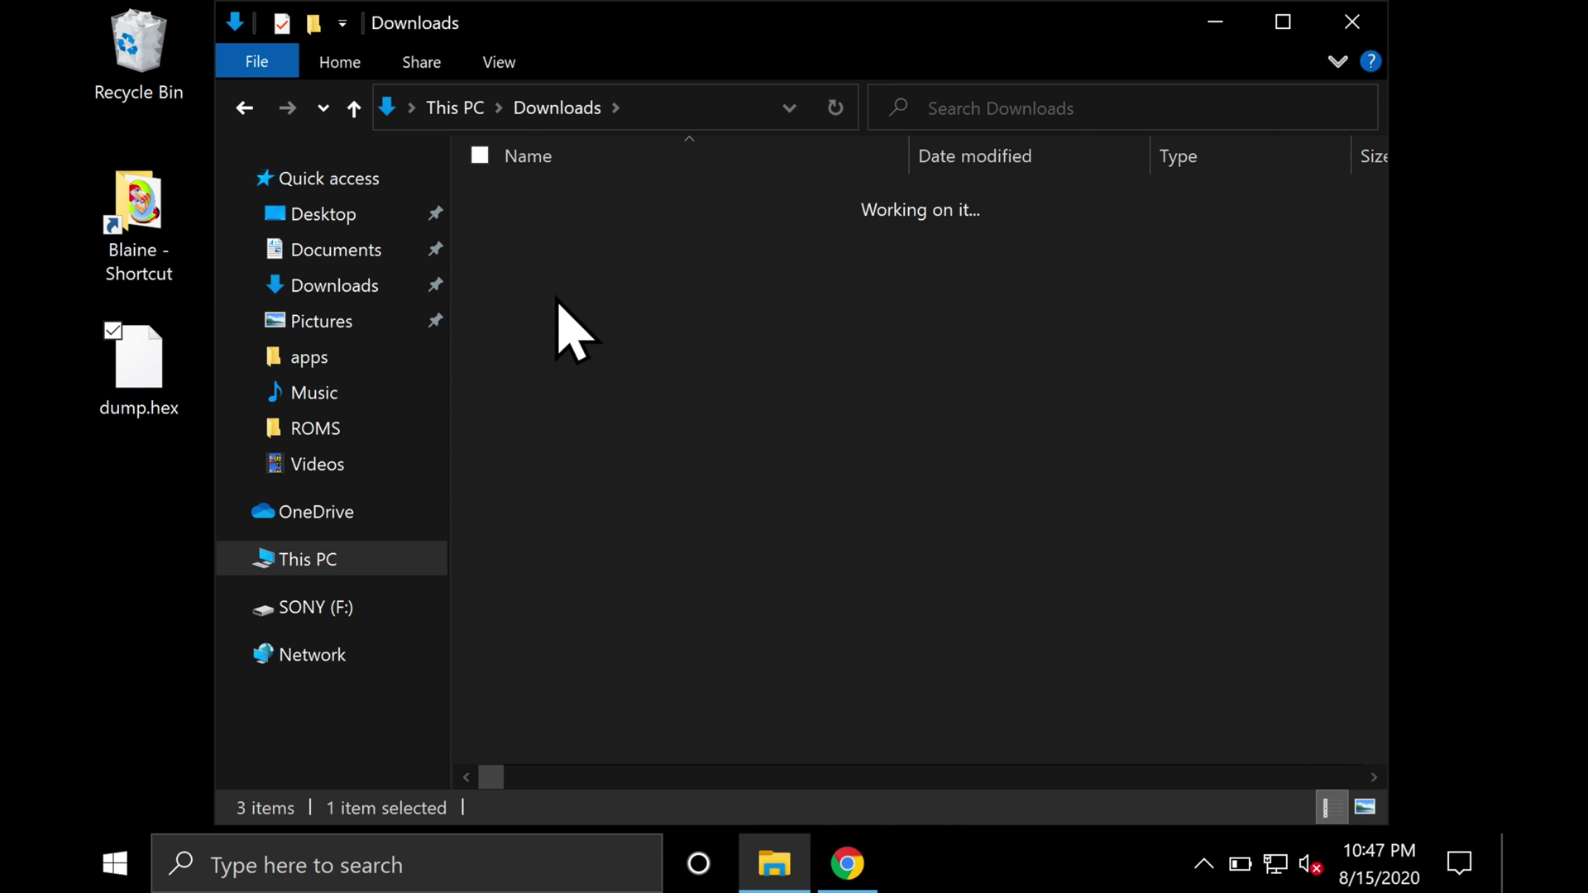
right_click(577, 434)
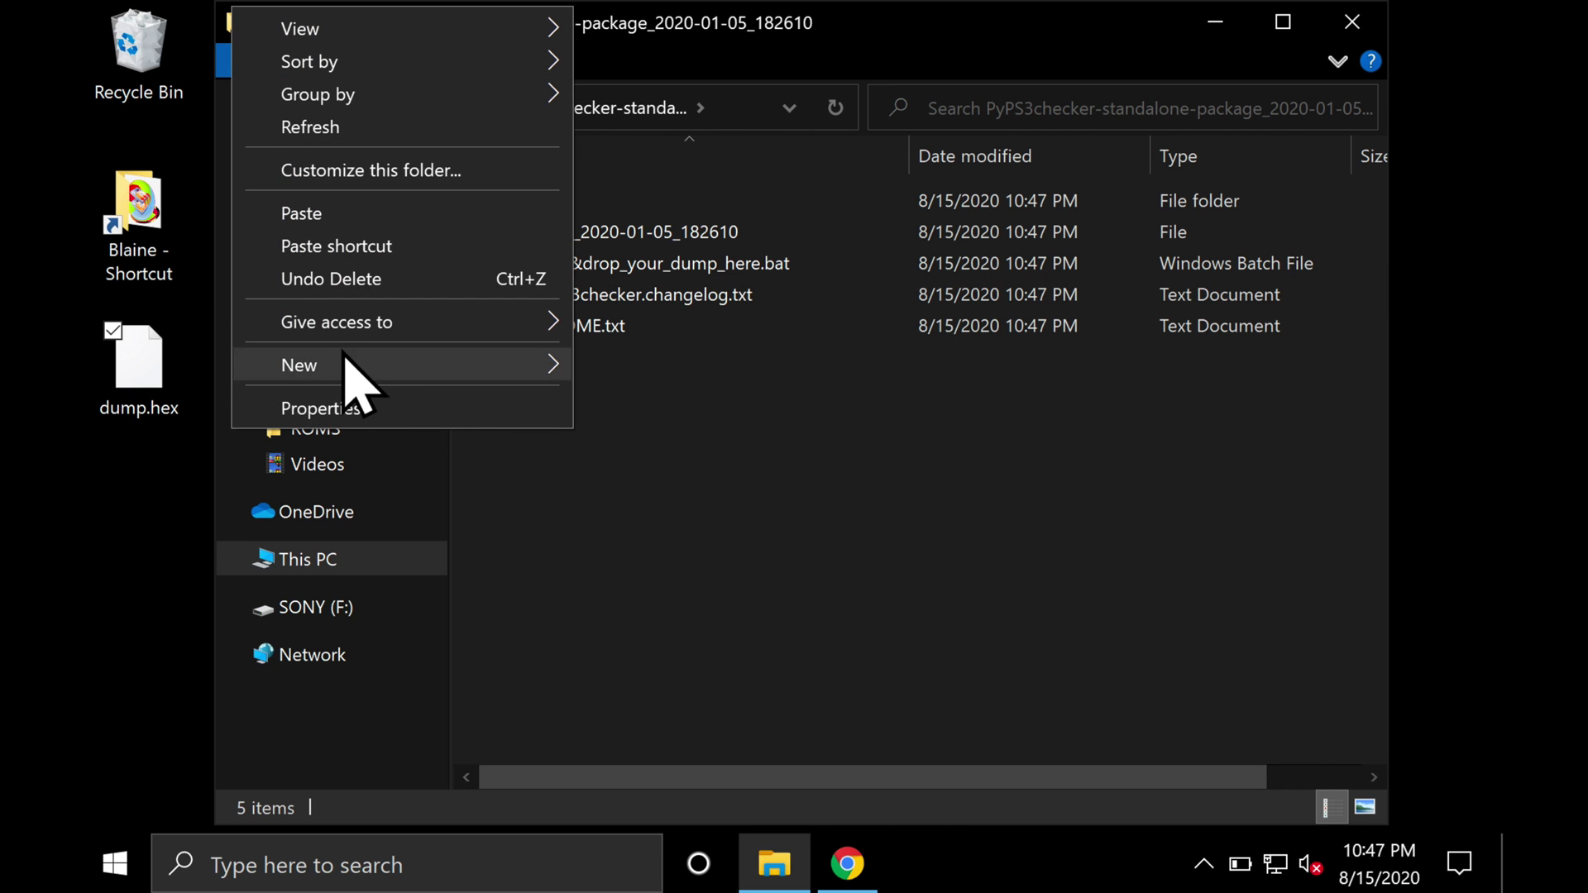
click(314, 215)
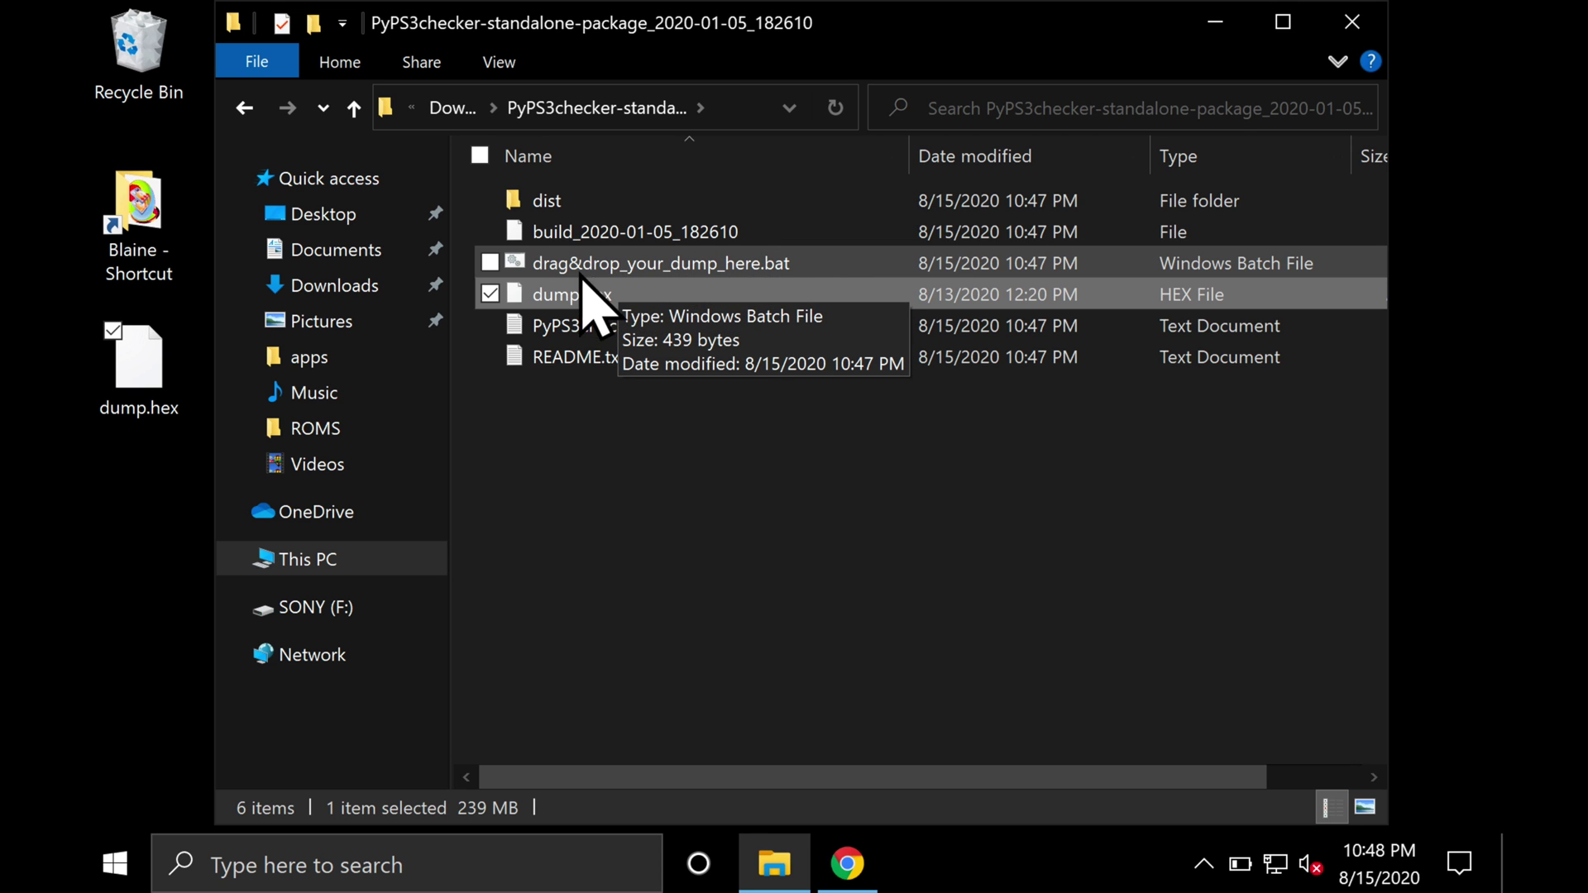
Run drag&drop_your_dump_here.bat on dump.hex and allow it past the SmartScreen block.
drag(575, 294, 574, 267)
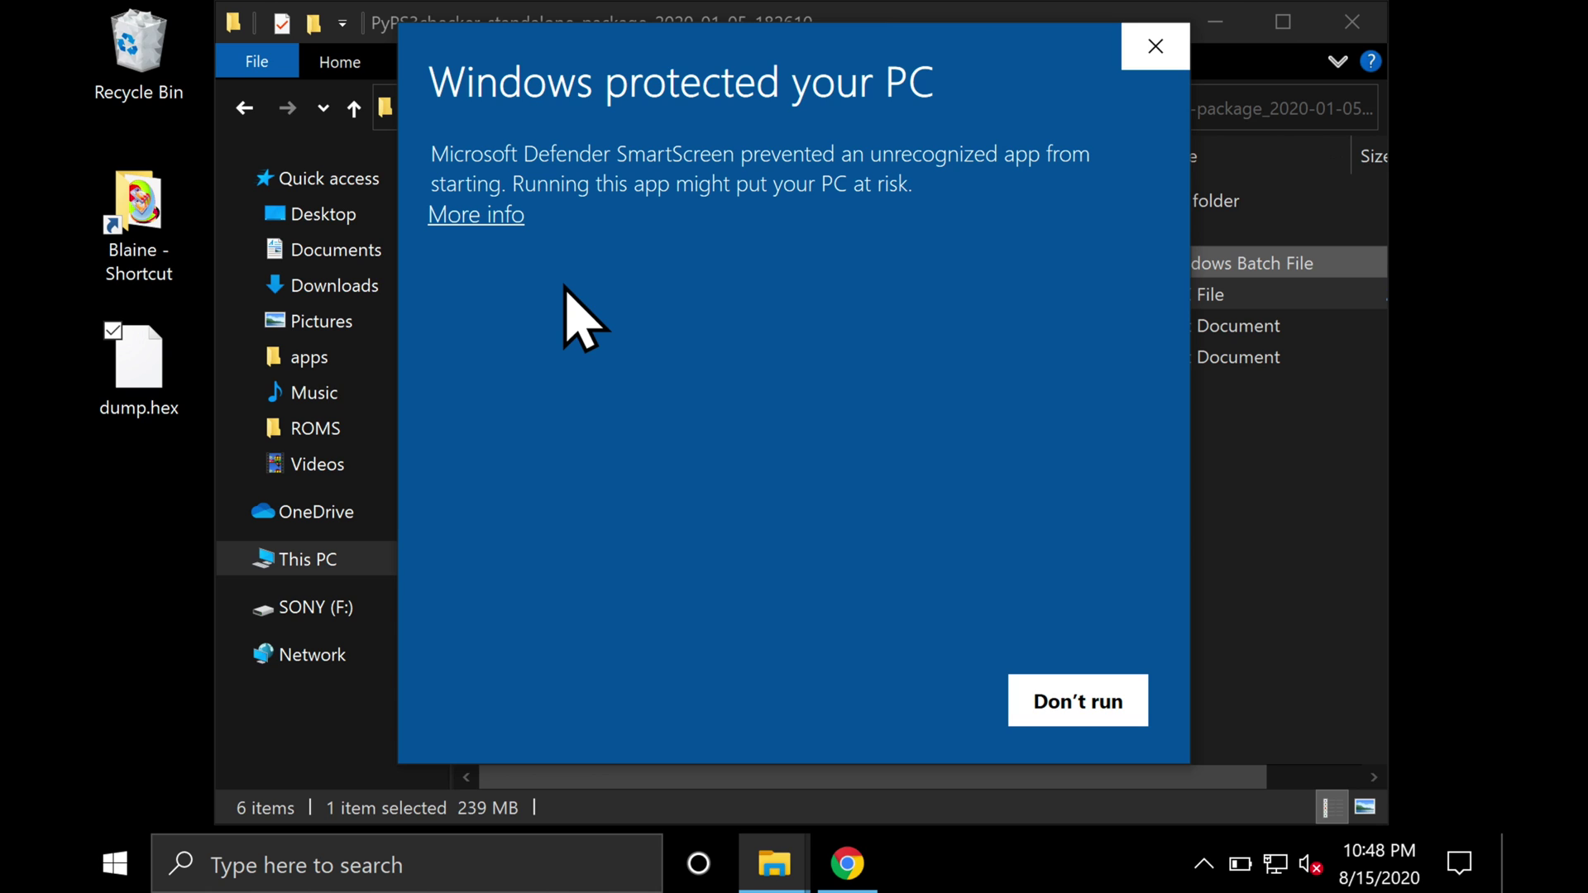
click(468, 216)
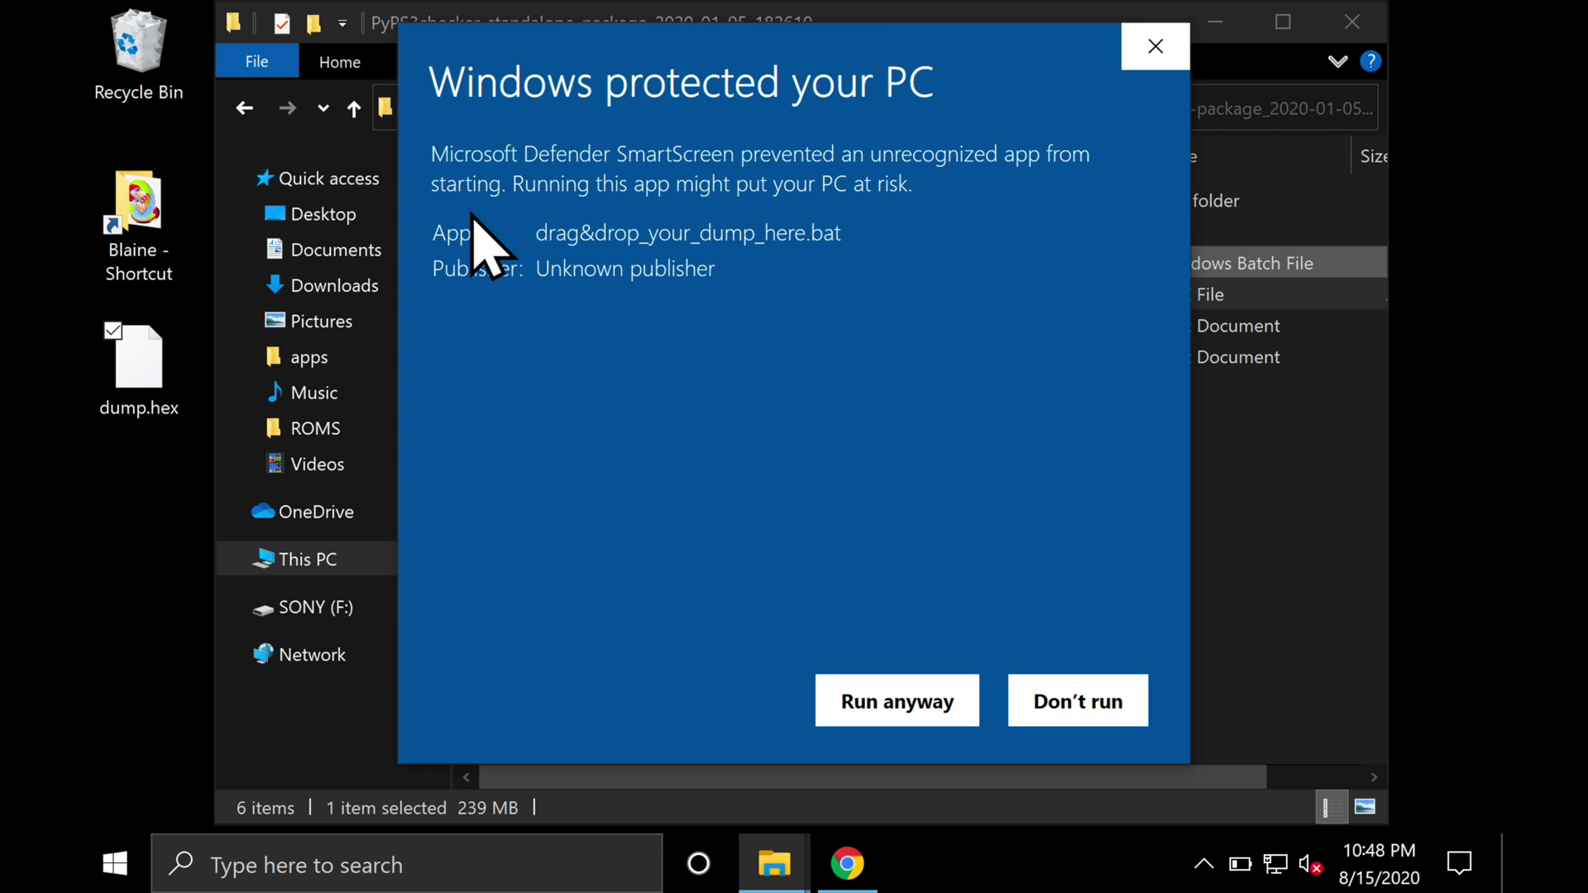
click(879, 728)
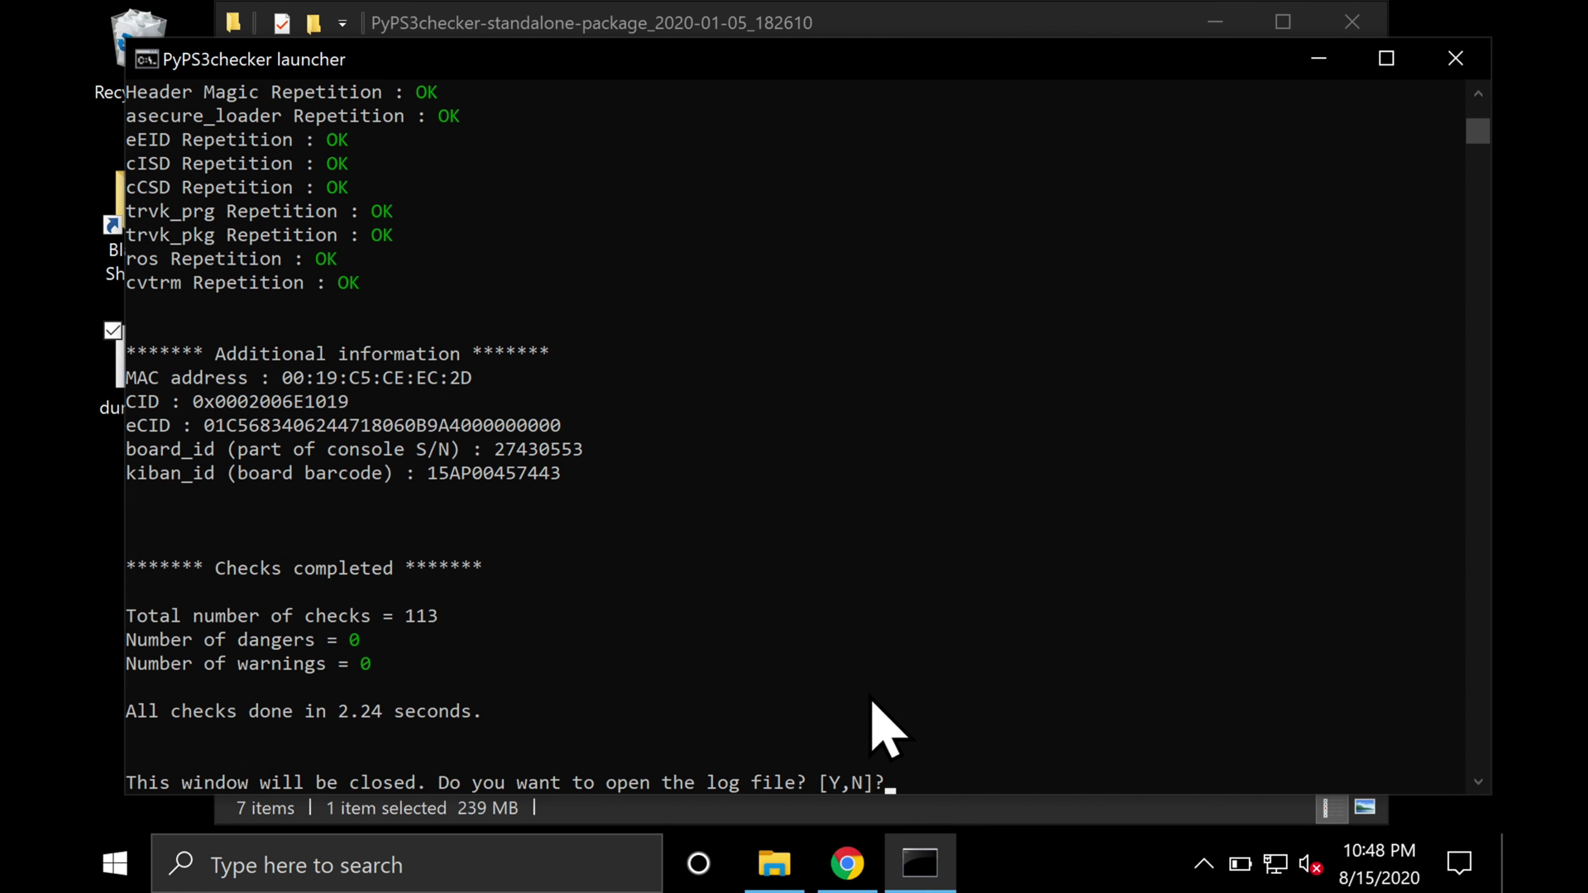
Check the number of dangers and warnings in the PyPS3checker summary, and close the checker without opening the log.
scroll(751, 497, down, 3)
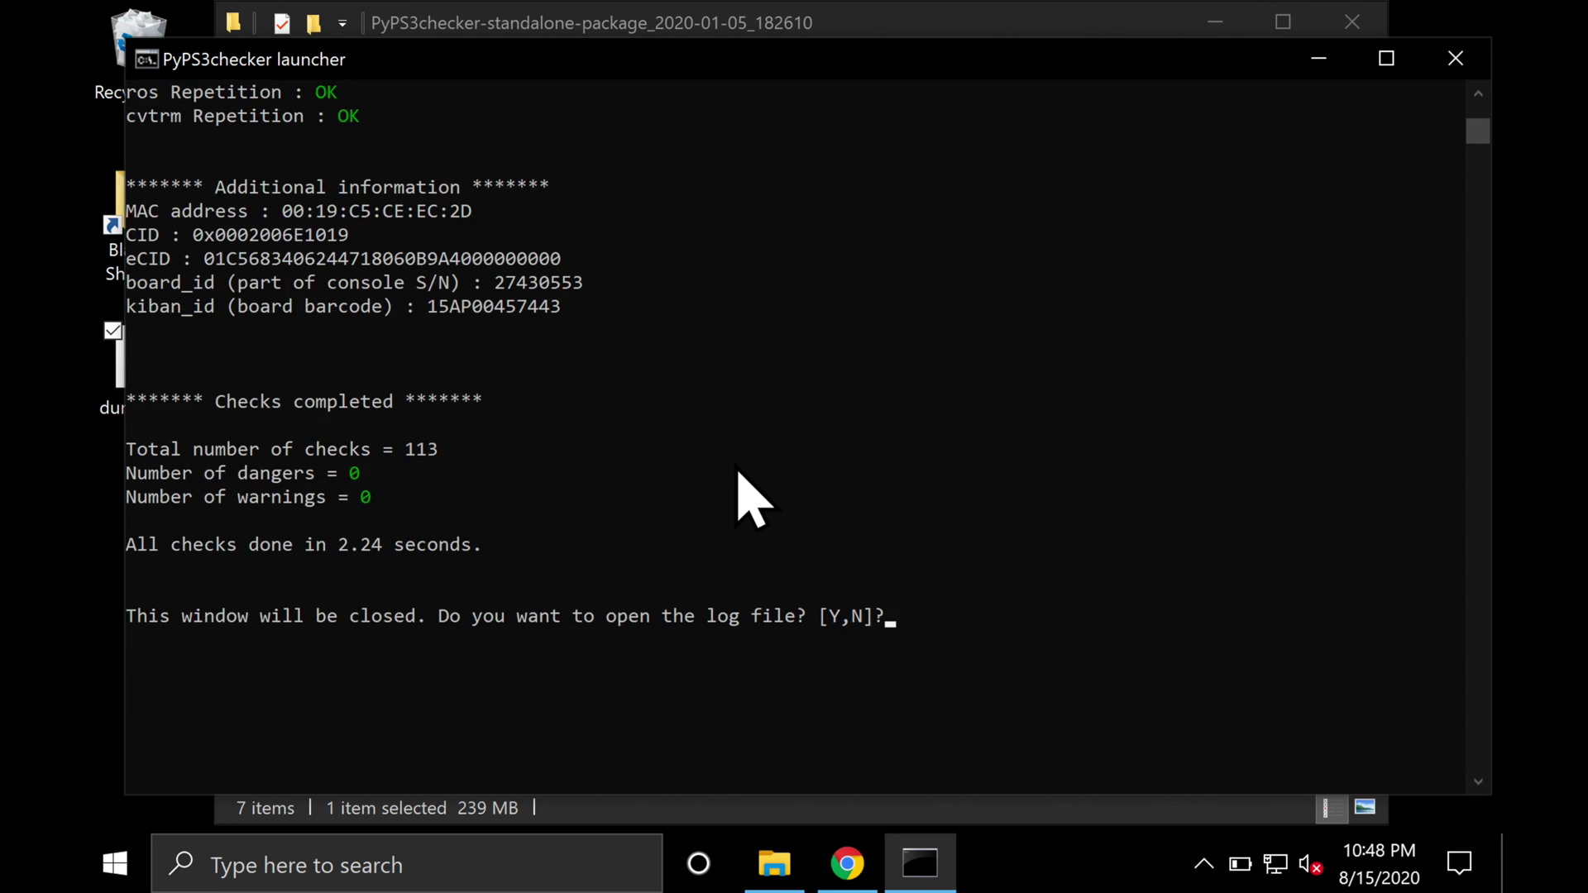
scroll(751, 497, down, 1)
drag(382, 432, 133, 430)
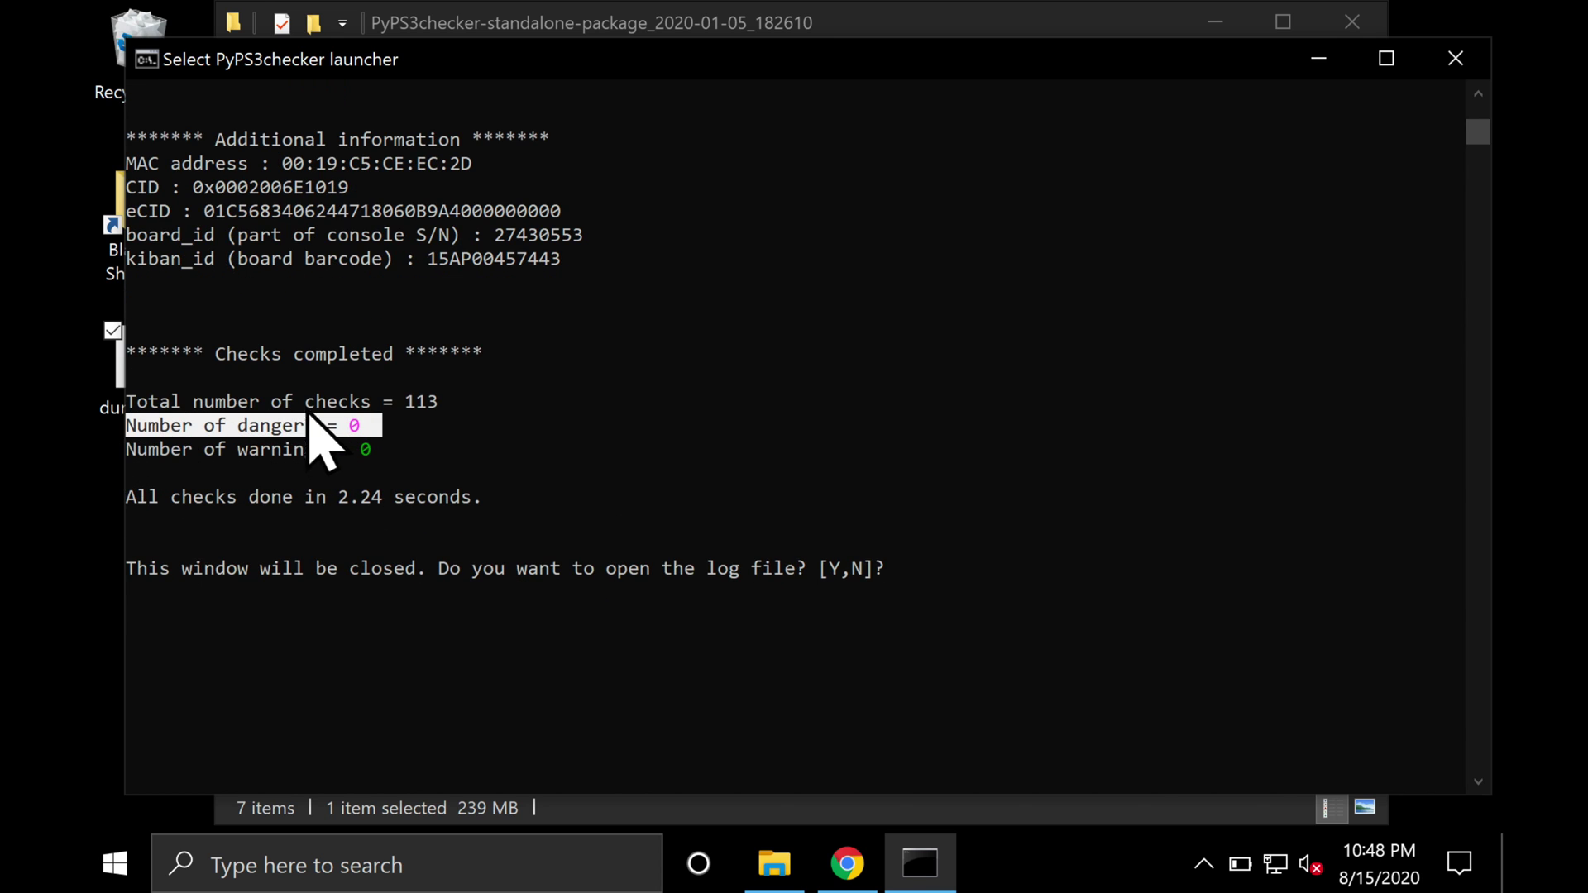
double_click(299, 453)
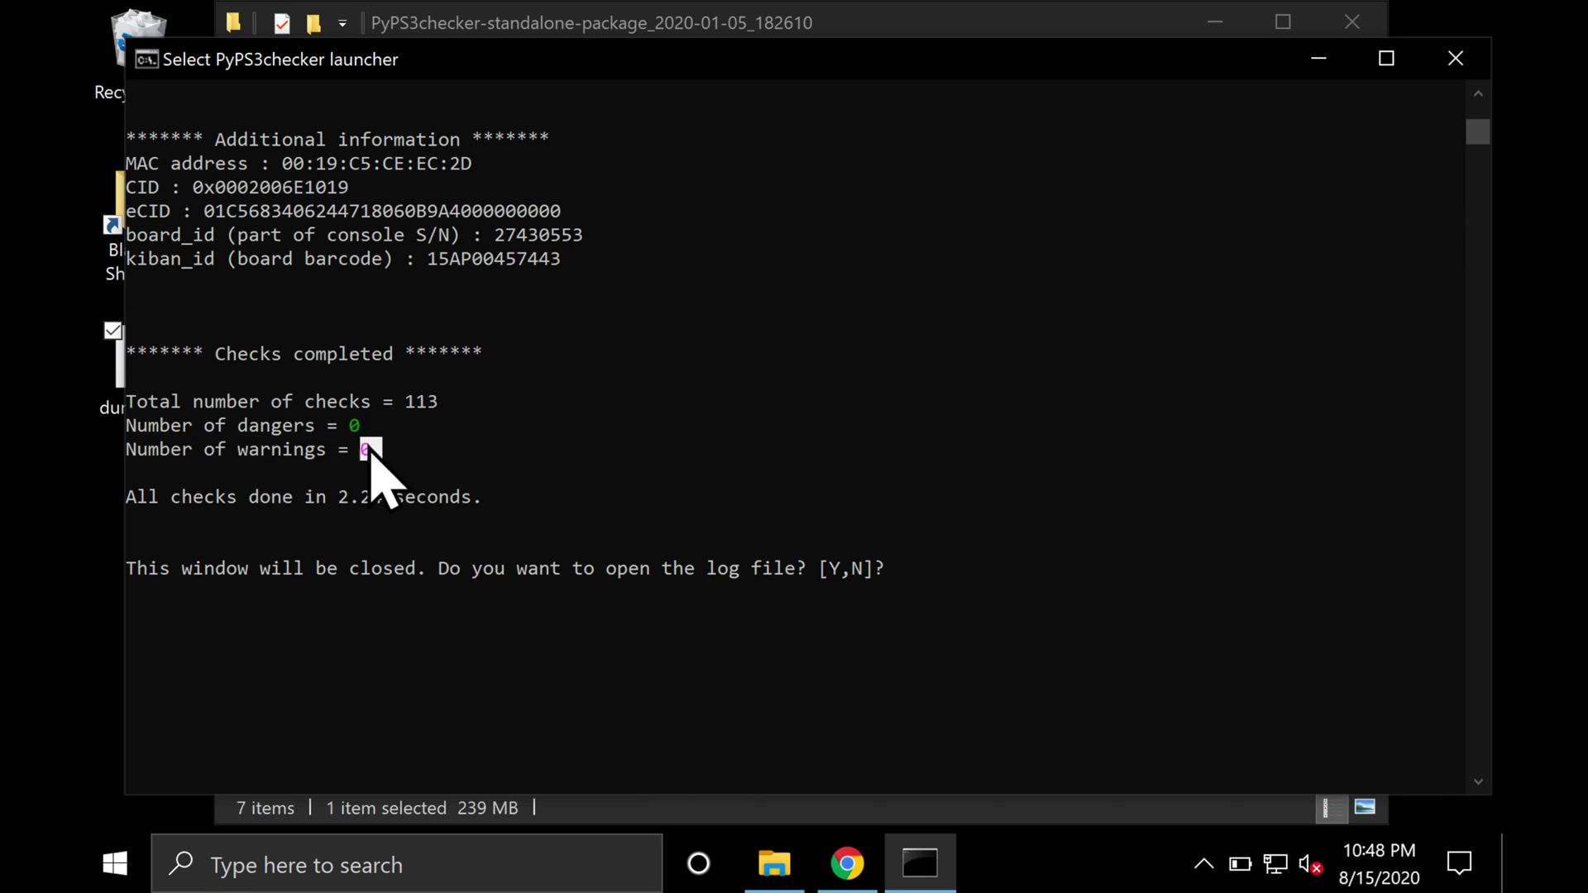
drag(370, 451, 130, 463)
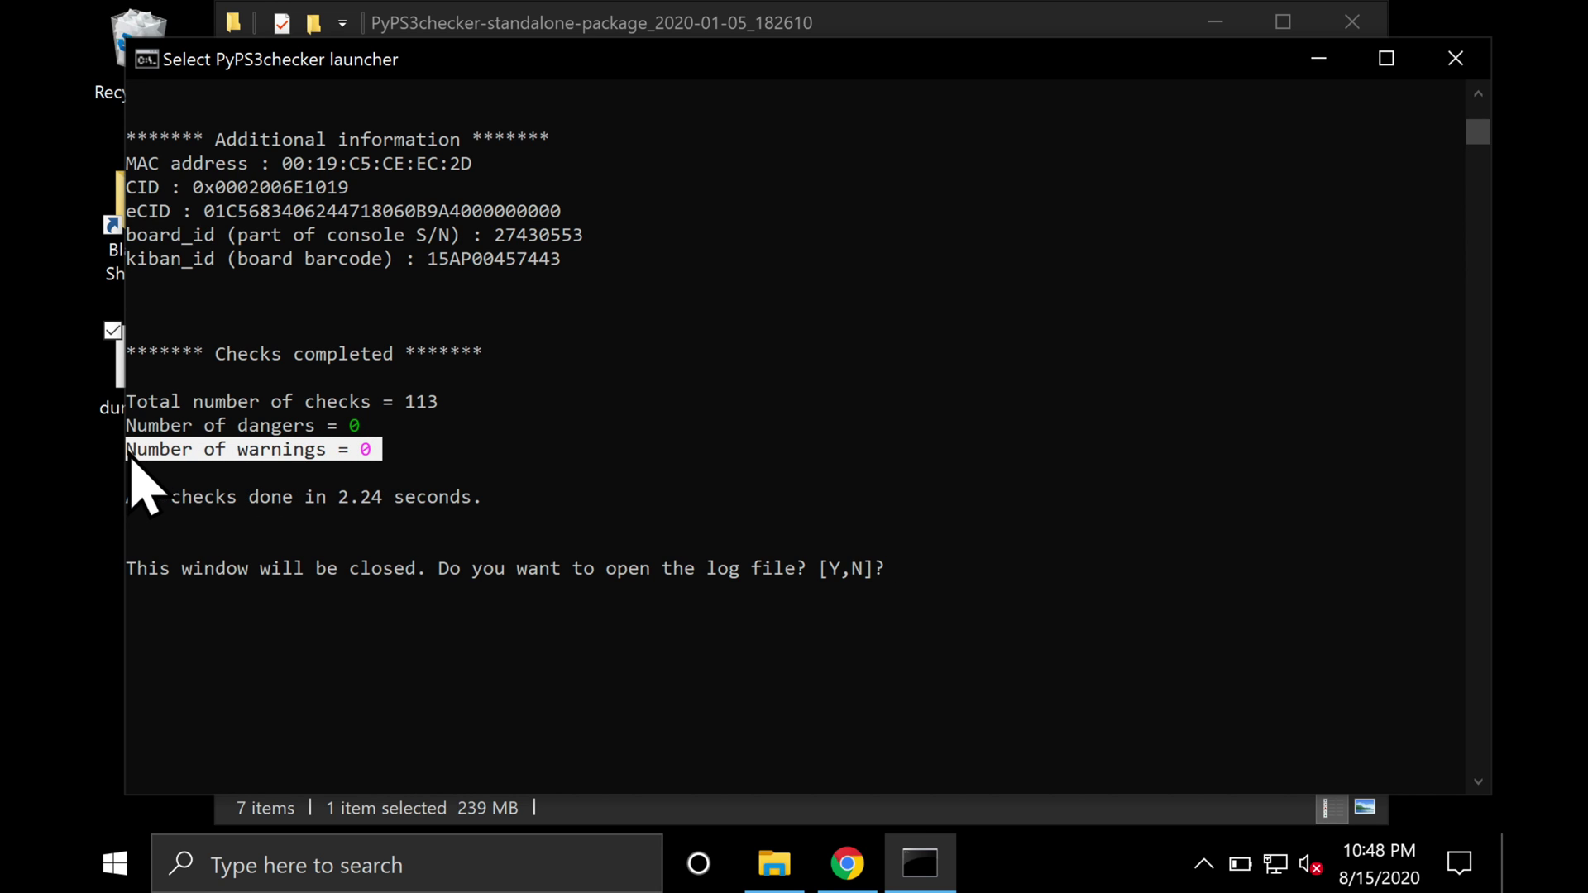
click(559, 468)
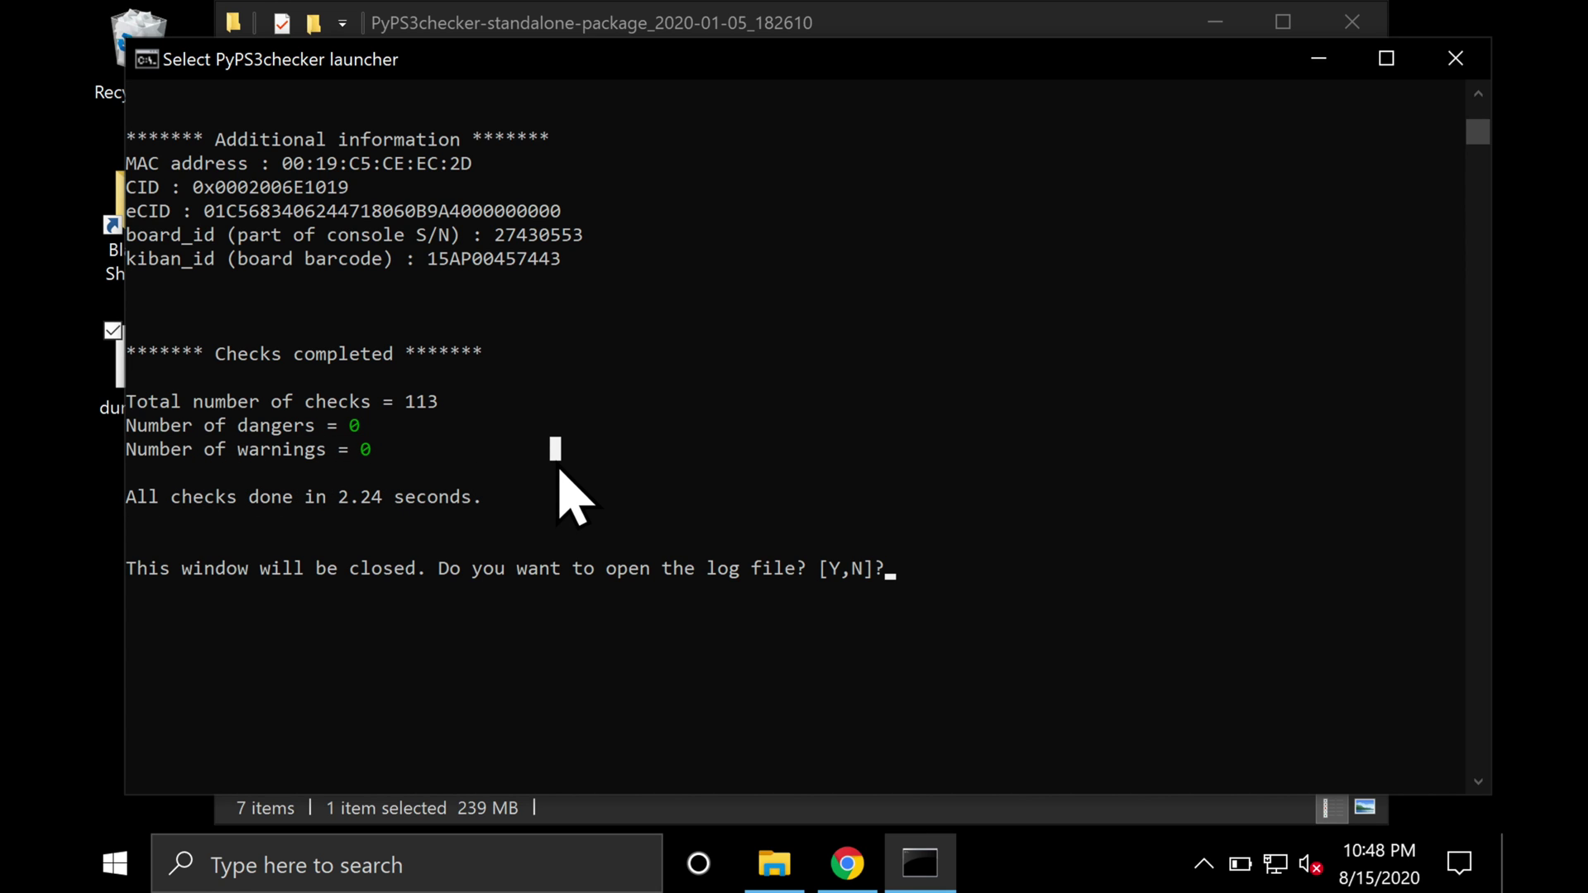
click(1449, 61)
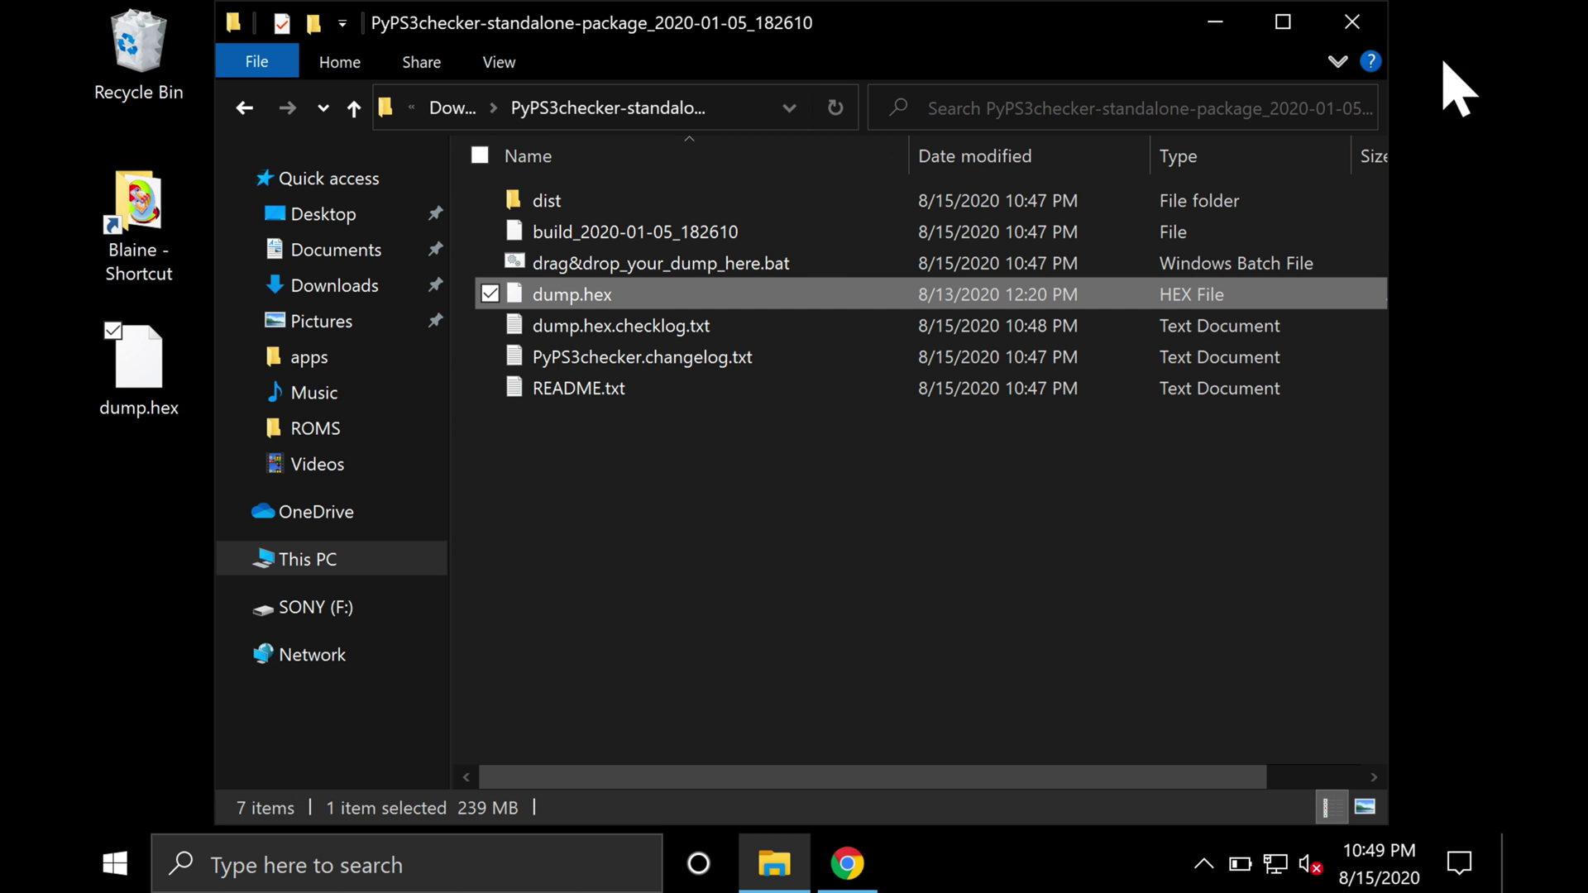
Permanently delete dump.hex from the SONY (F:) drive.
click(335, 286)
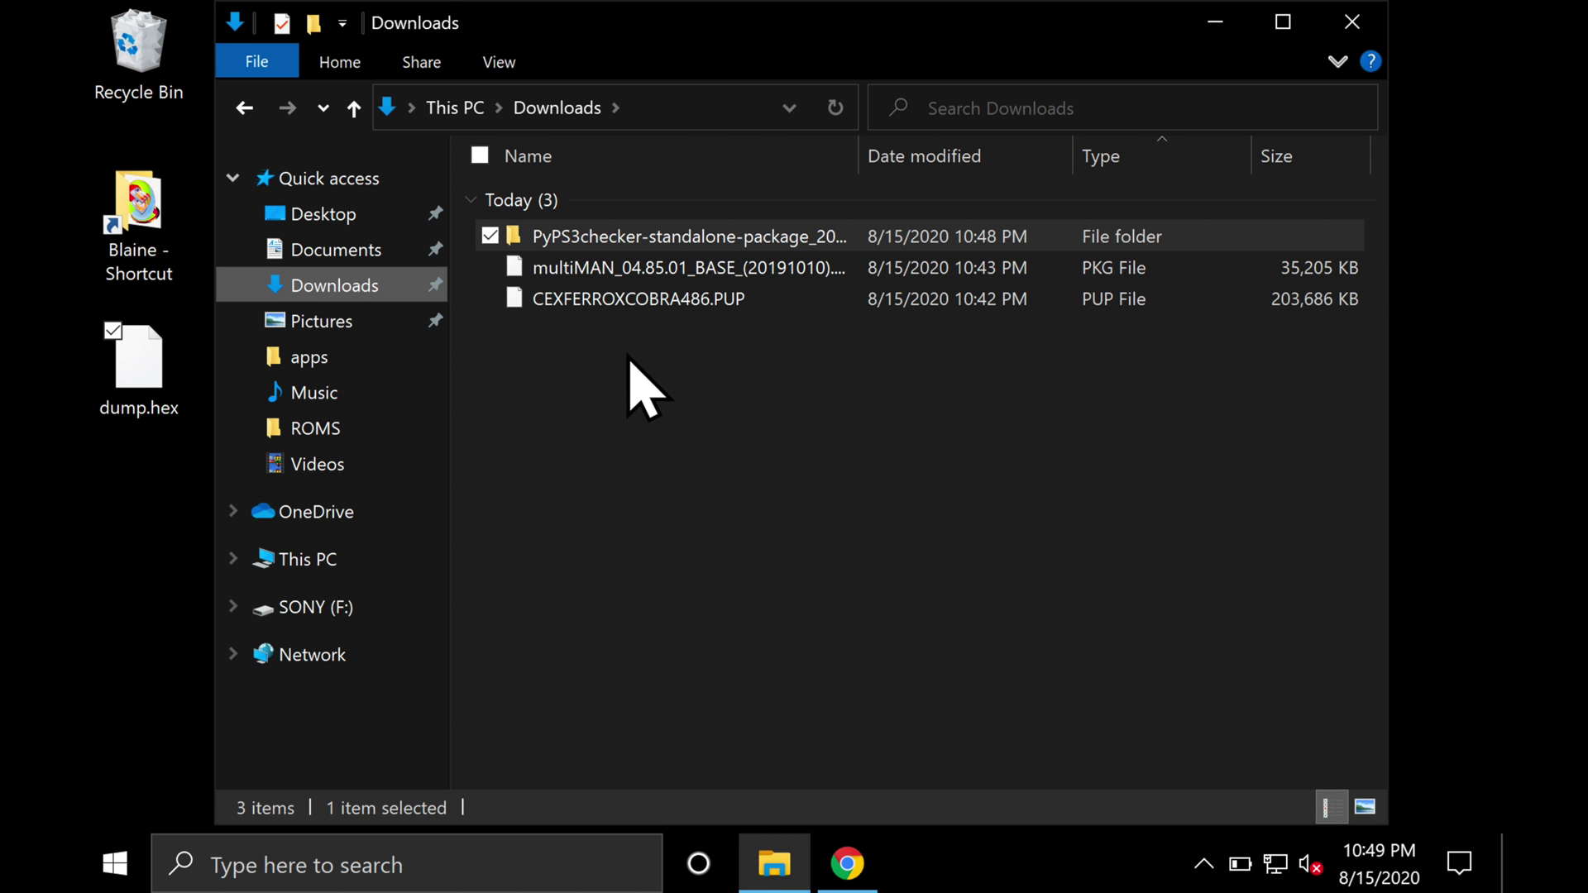
click(316, 560)
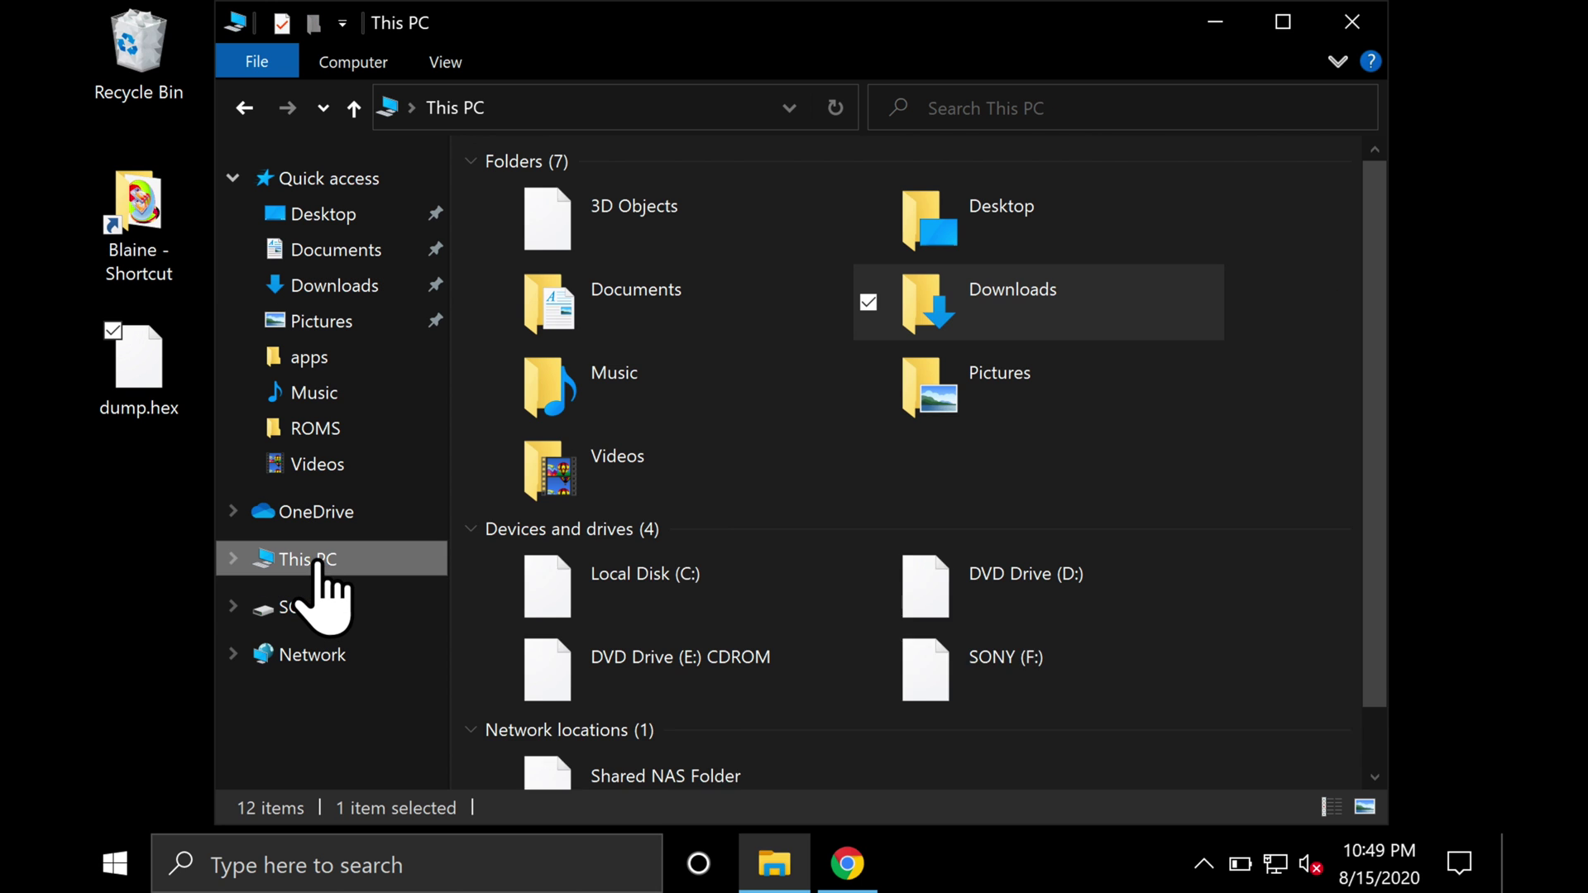
click(312, 608)
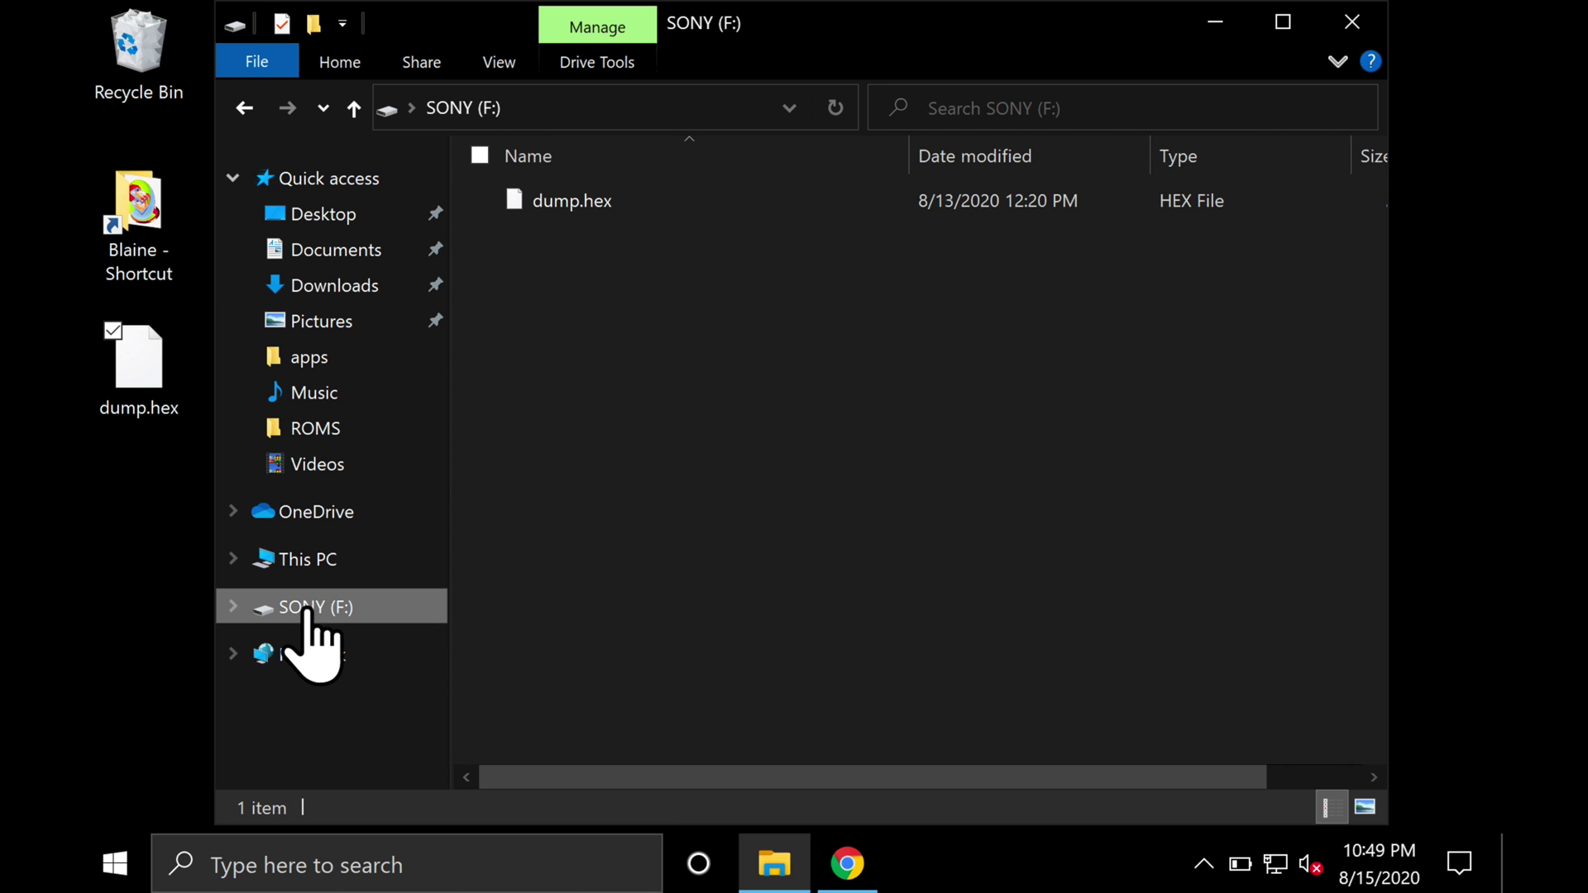
right_click(556, 209)
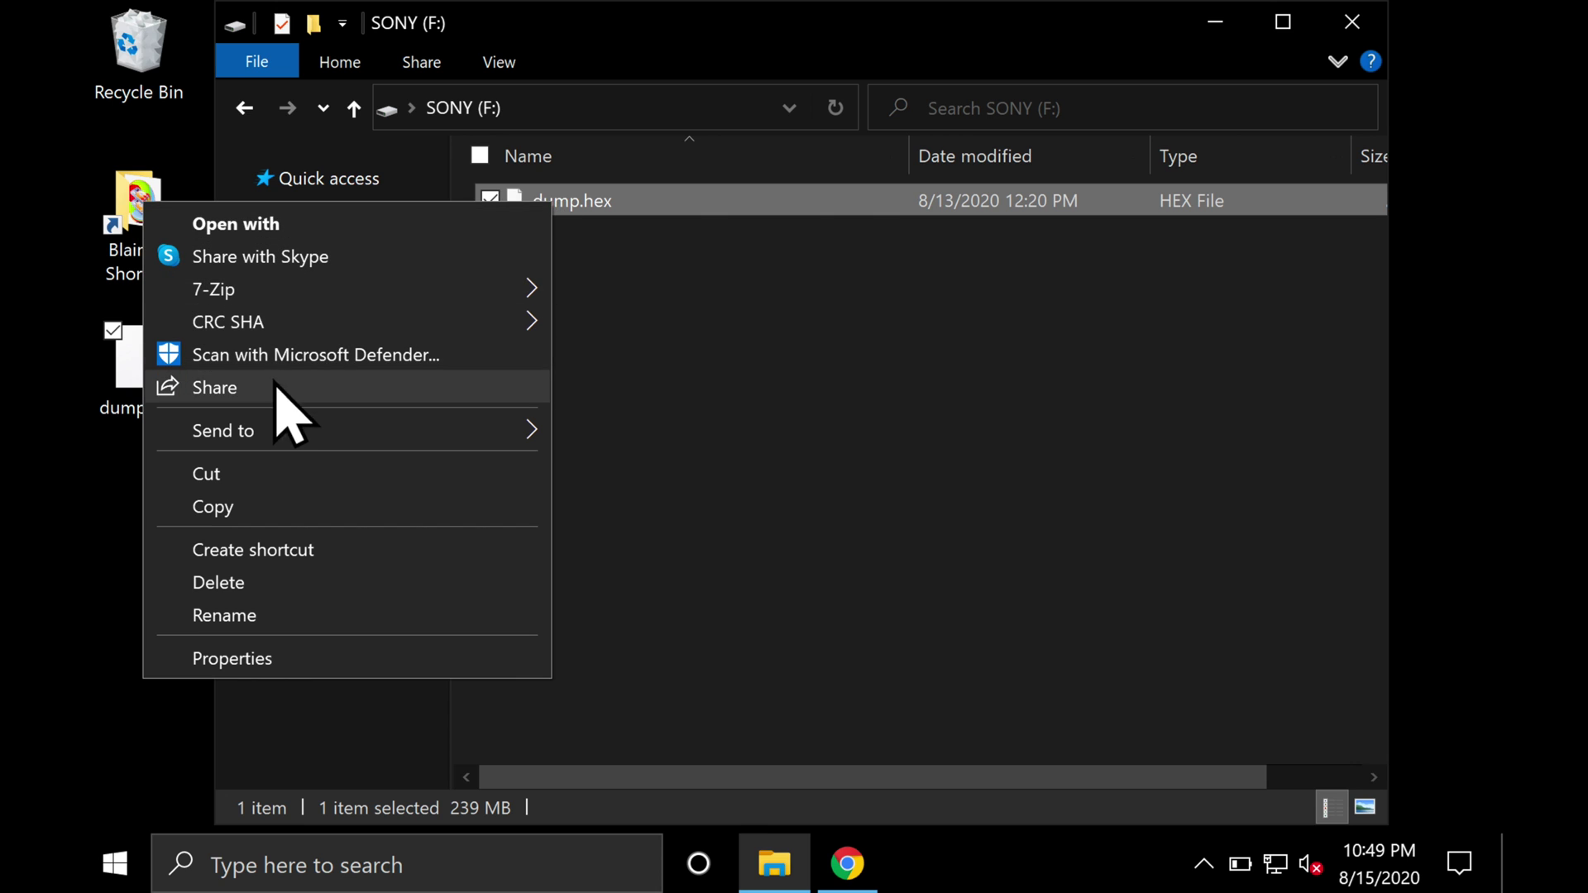
click(230, 583)
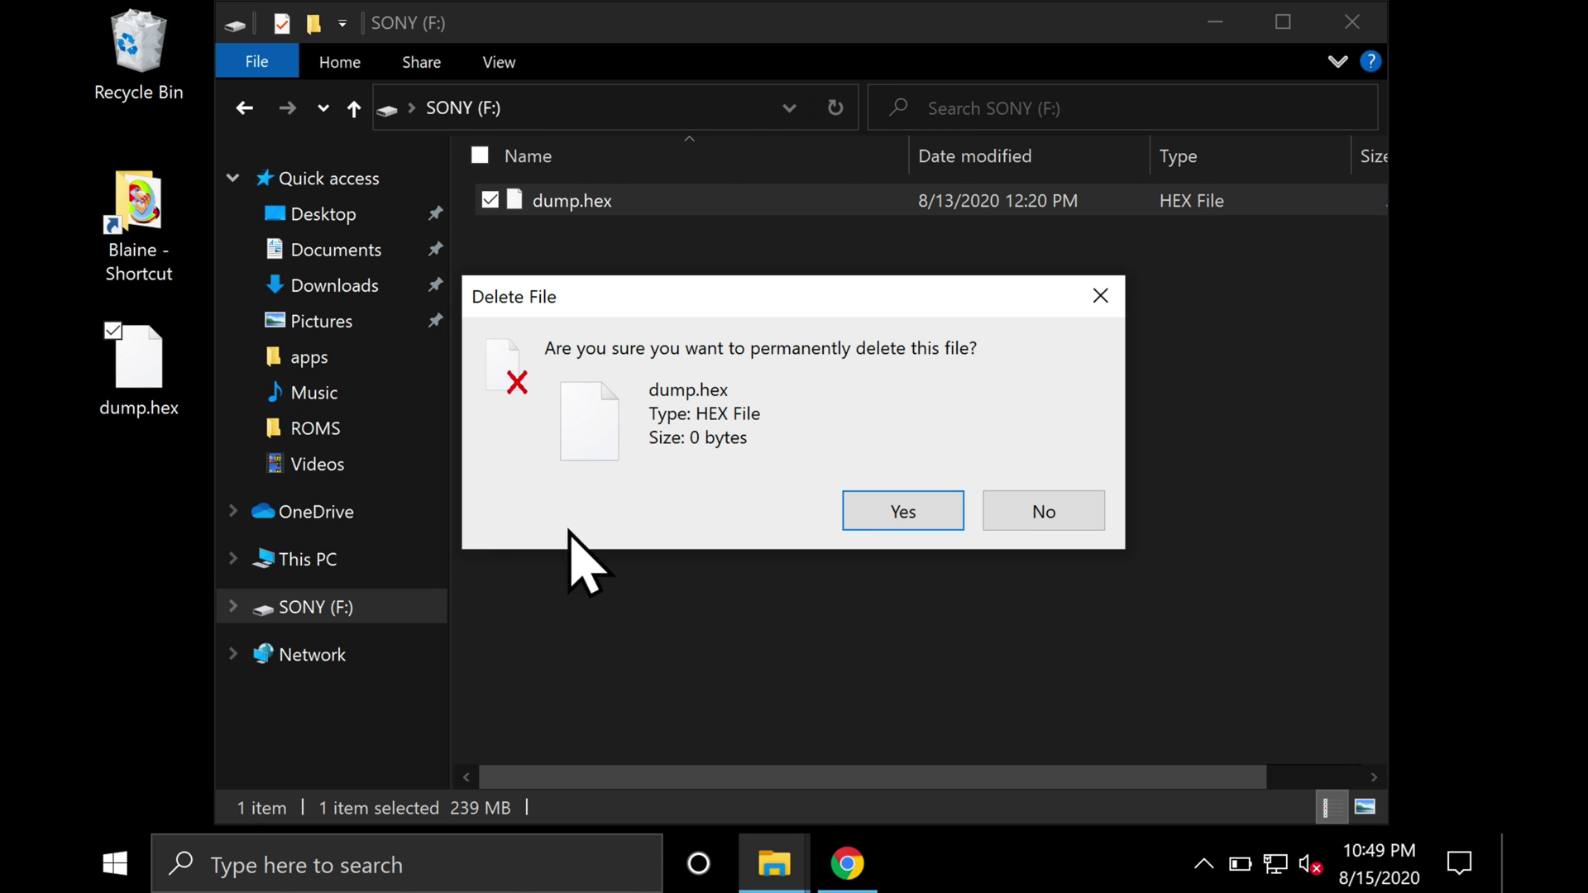
click(897, 515)
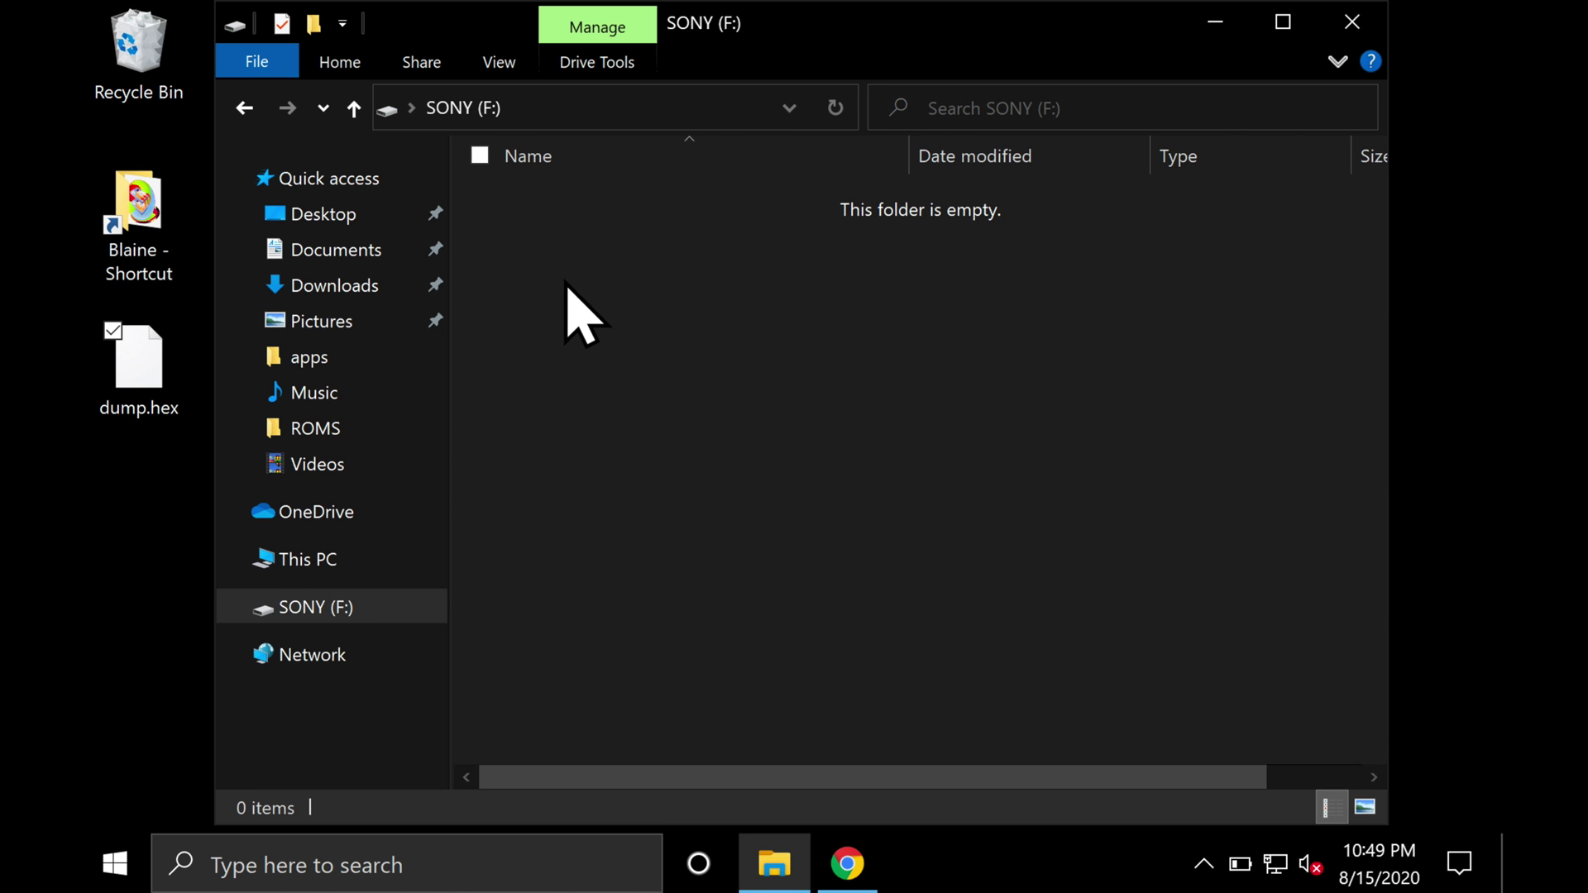
Create a folder named PS3 in the root of the SONY (F:) drive.
right_click(561, 258)
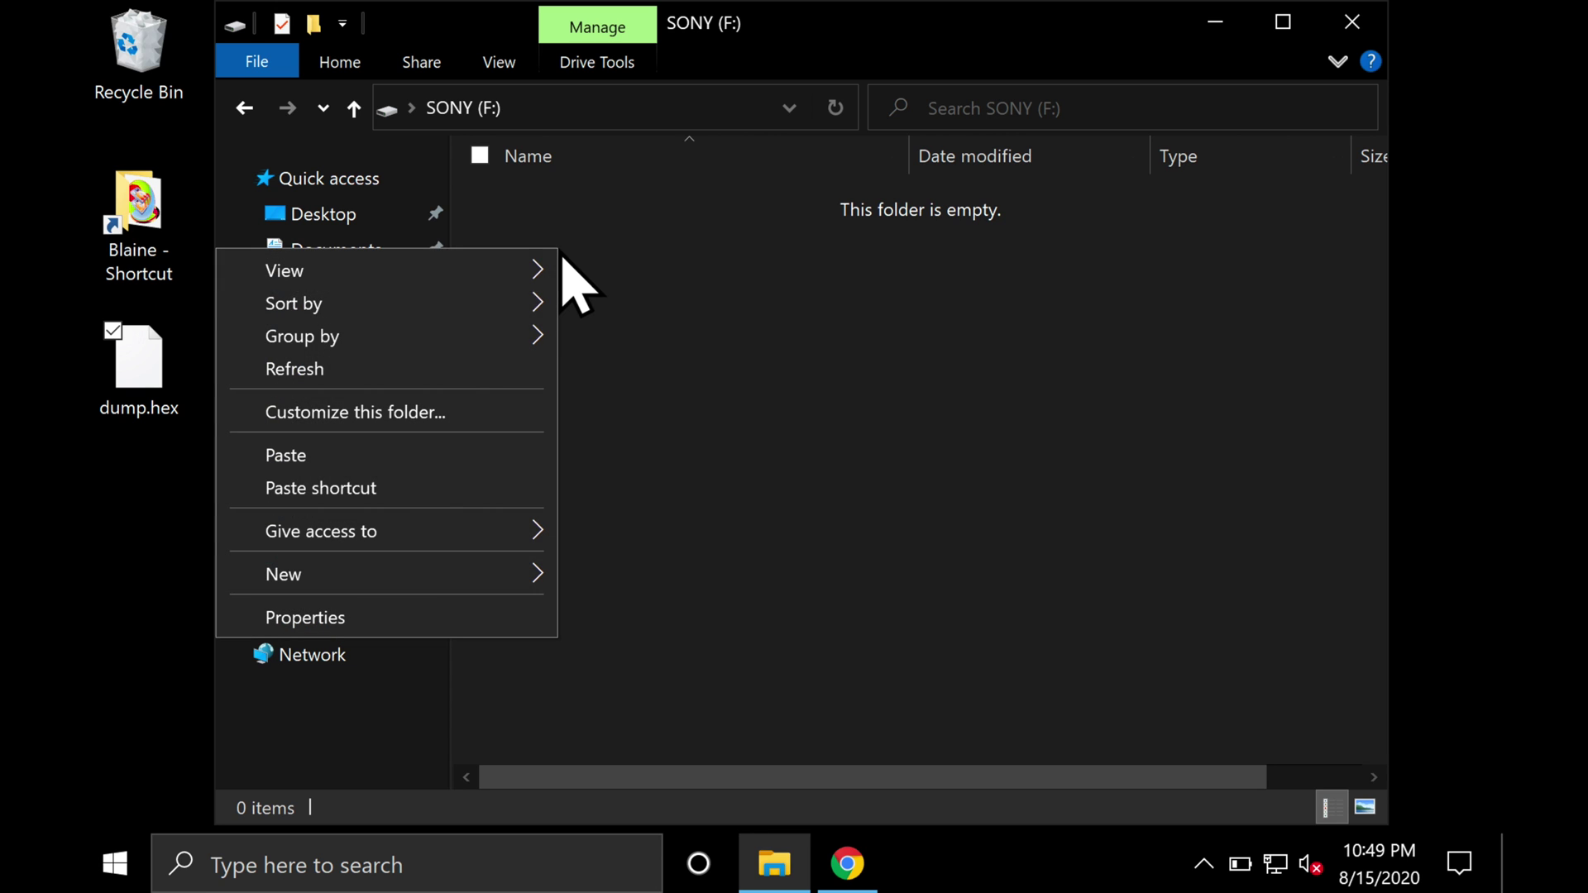
mouse_move(337, 574)
click(626, 574)
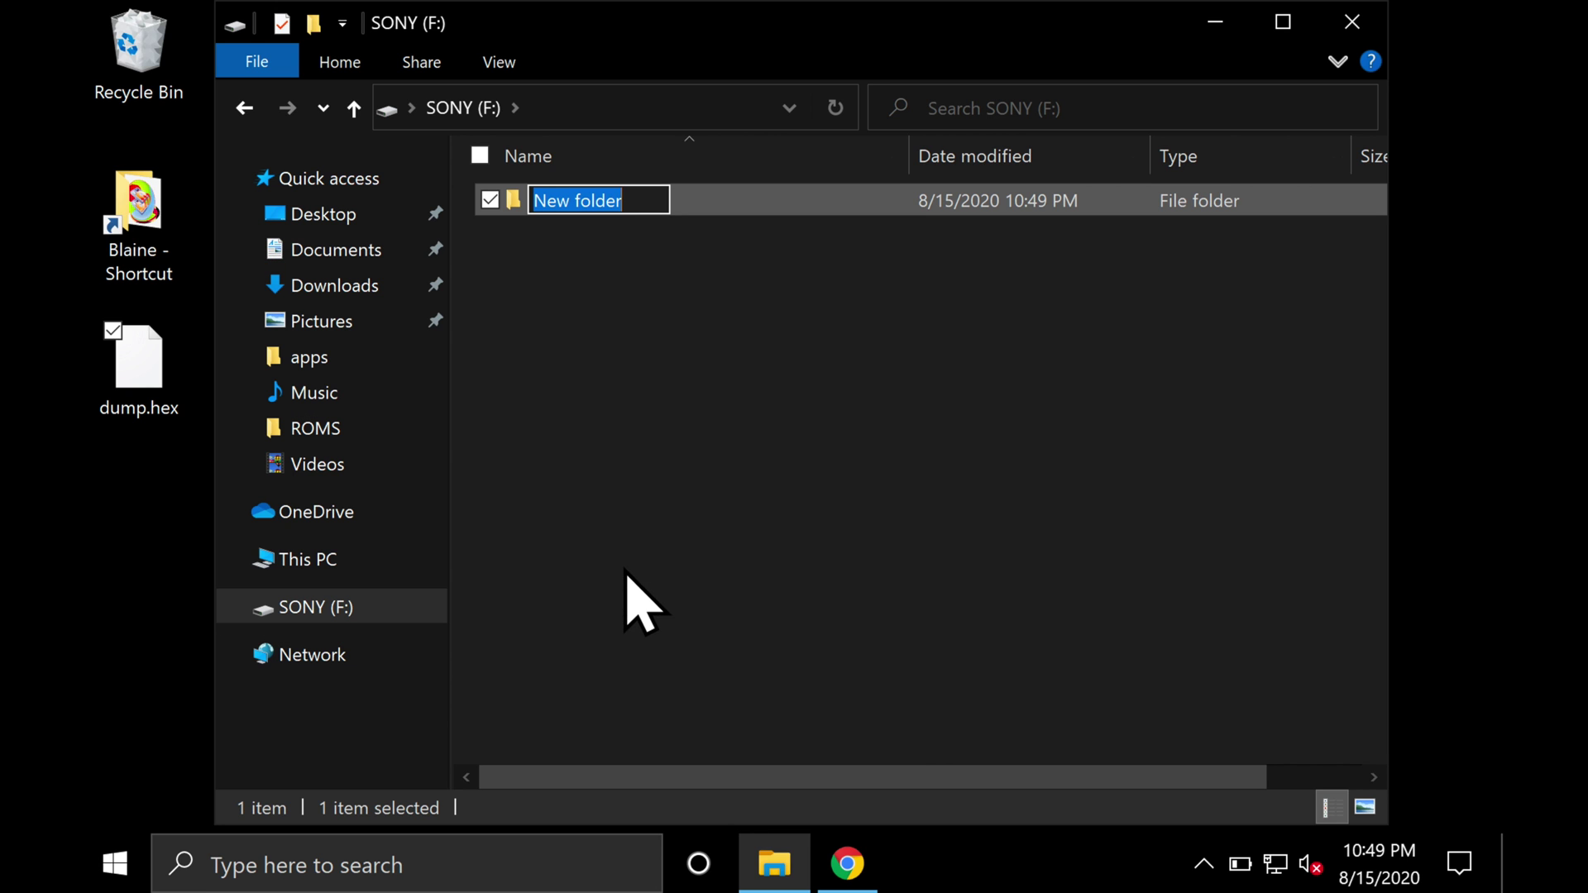
text(PS3)
key(Return)
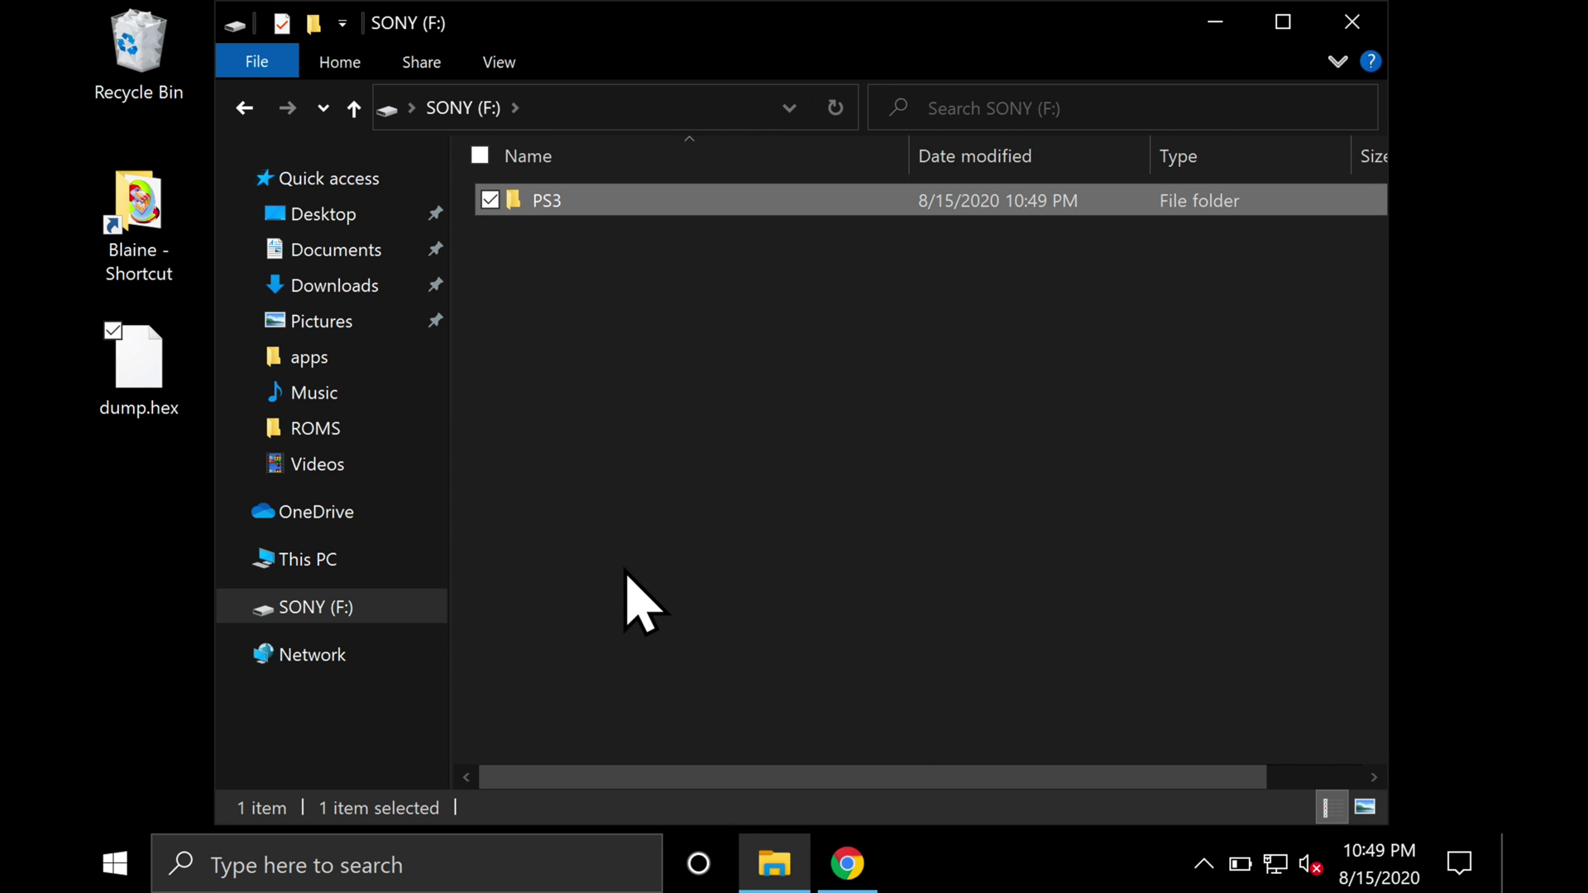
Create a folder named UPDATE inside the PS3 folder on the SONY (F:) drive.
double_click(556, 207)
right_click(579, 312)
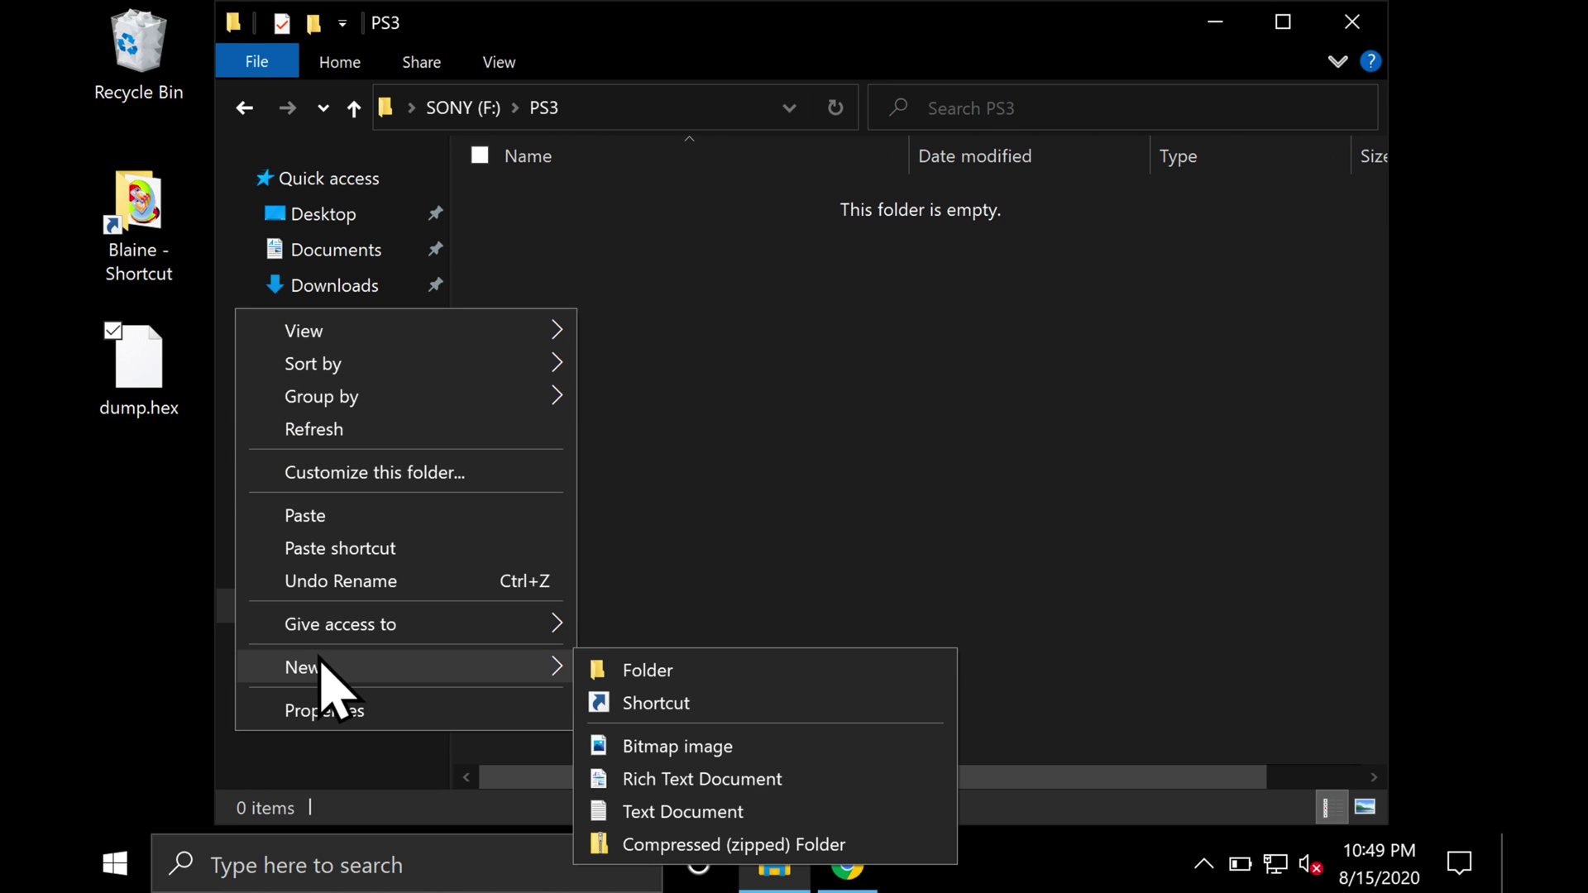
mouse_move(522, 662)
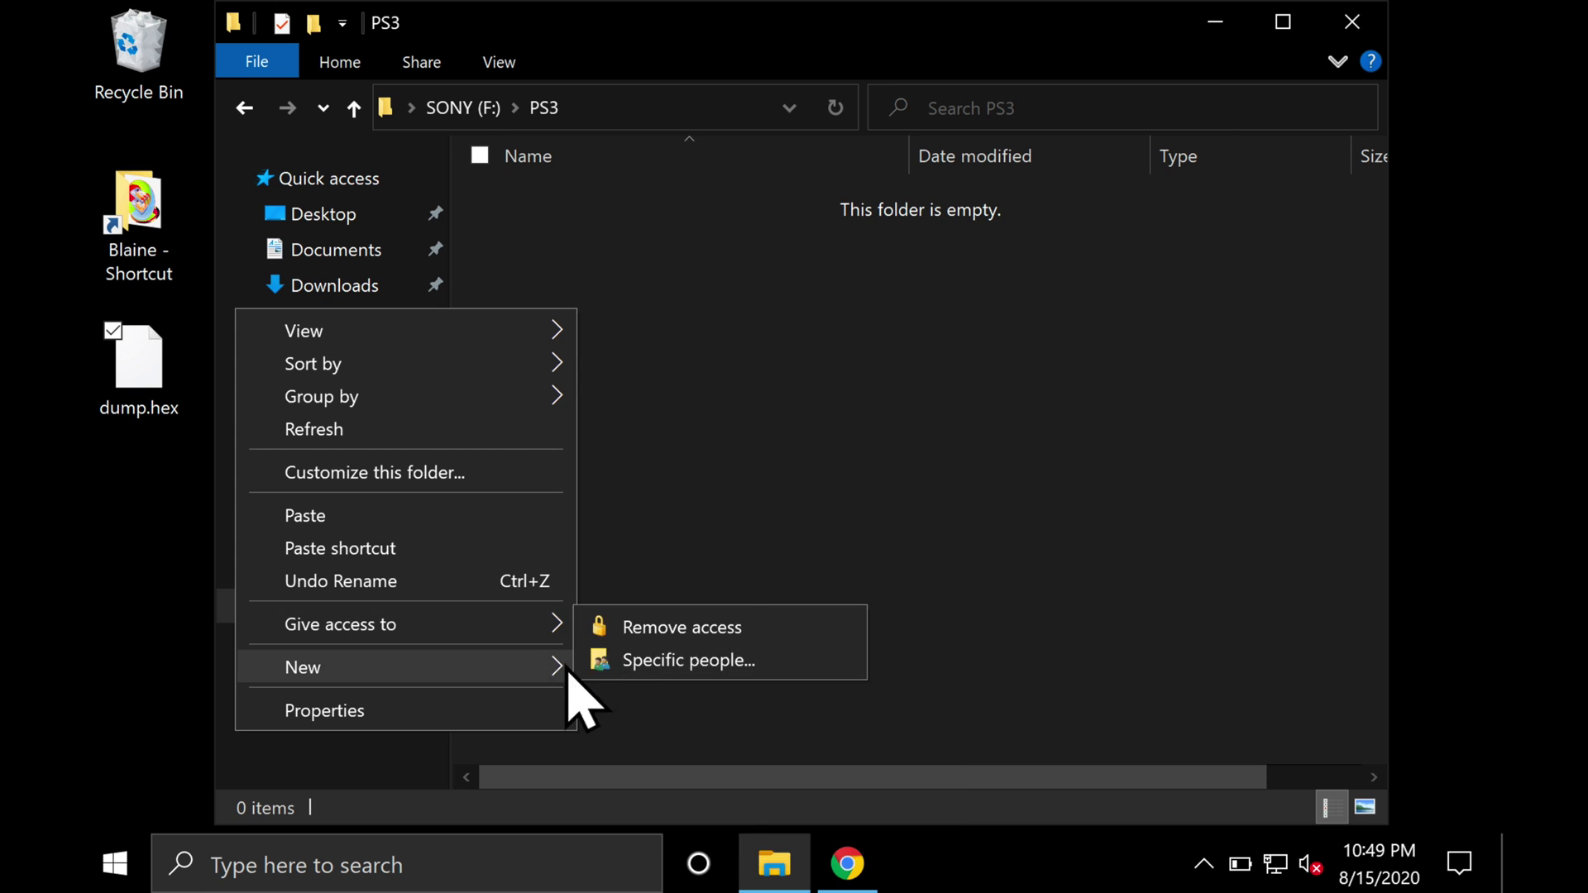
click(616, 670)
text(UPDA)
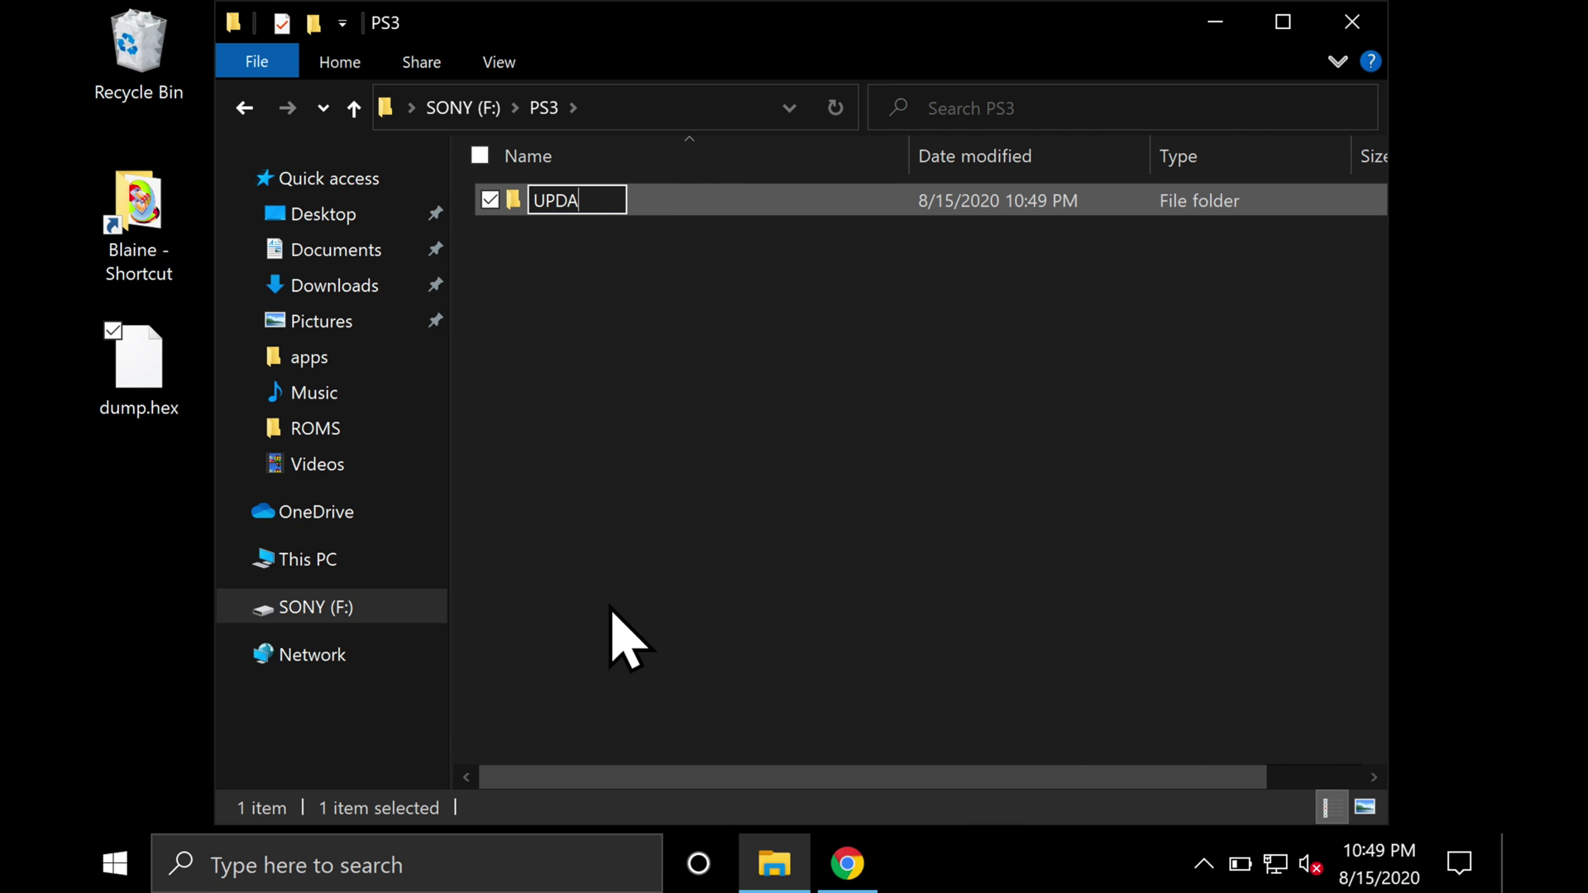
text(TE)
key(Return)
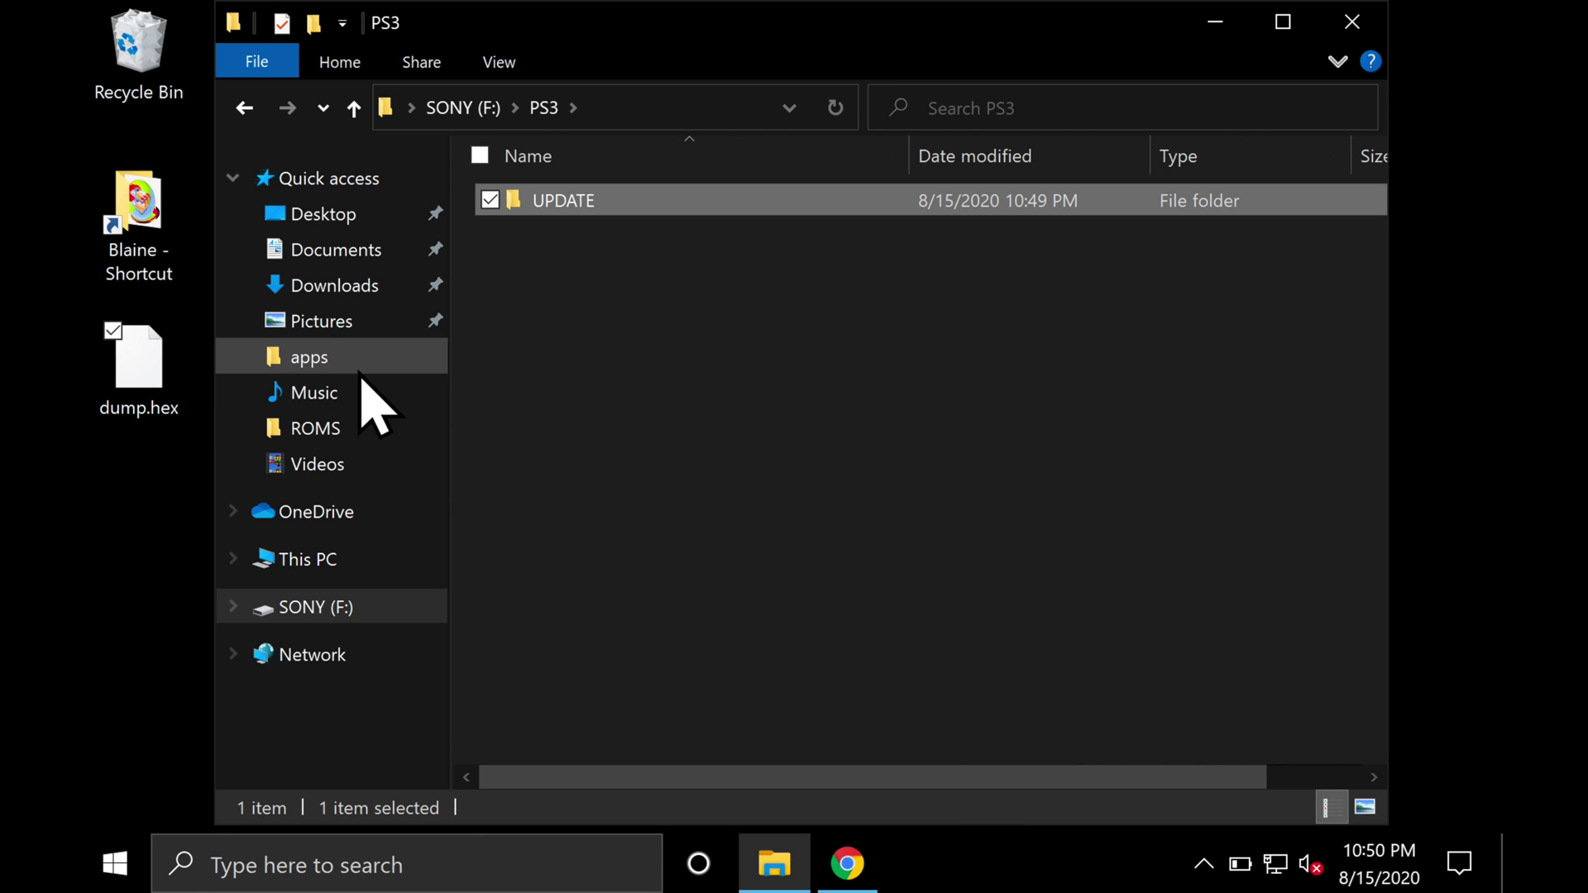
Copy the multiMAN_04.85.01_BASE_(20191010) PKG file from Downloads to the root of the SONY (F:) drive.
click(332, 290)
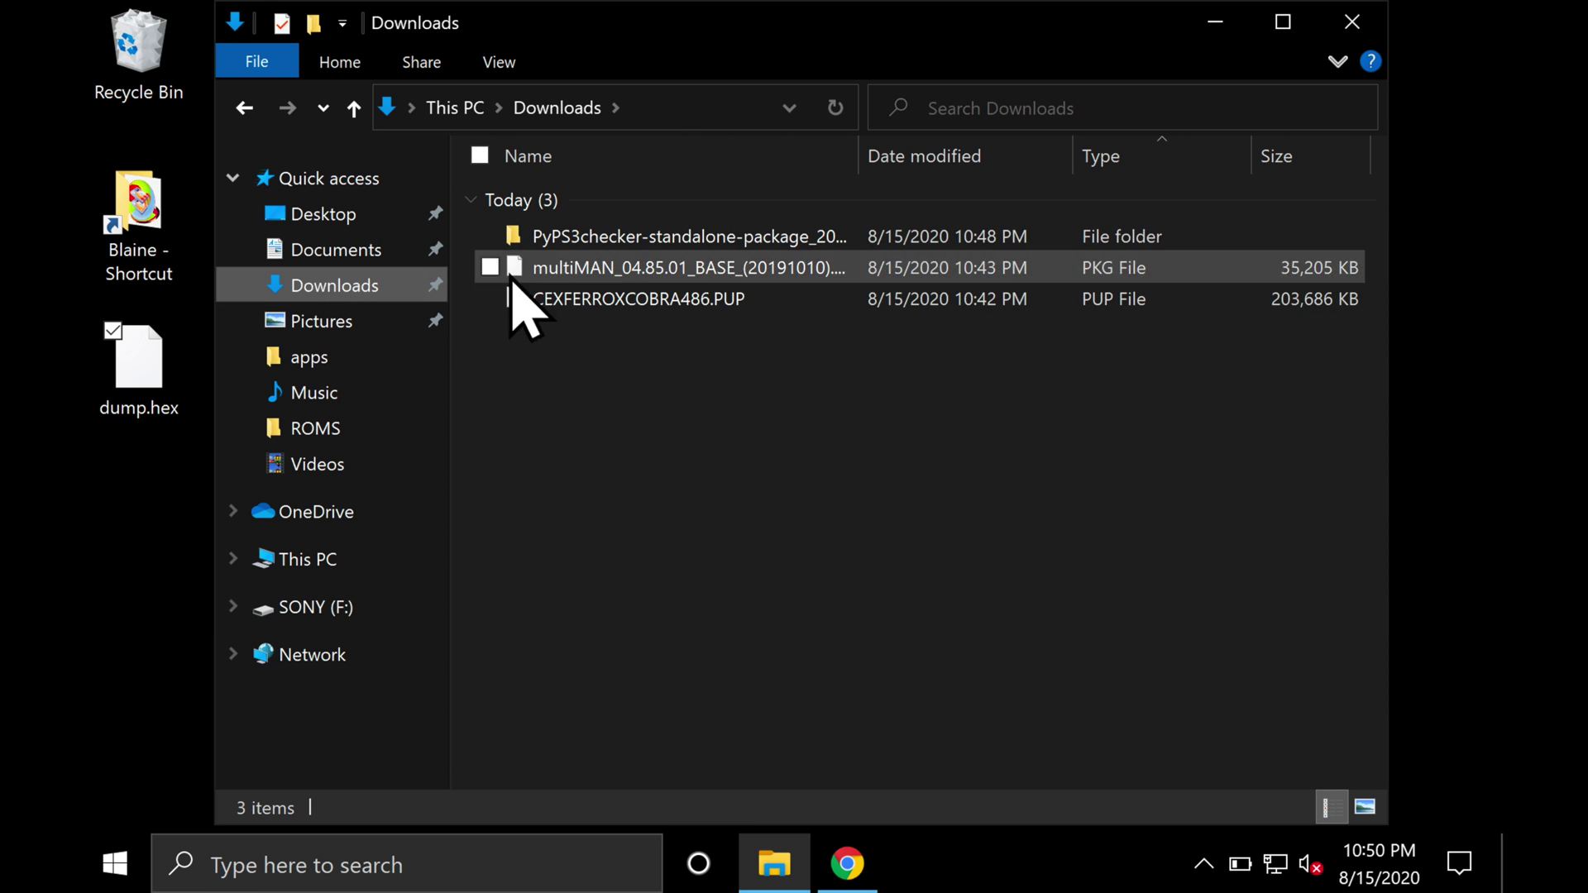
right_click(581, 273)
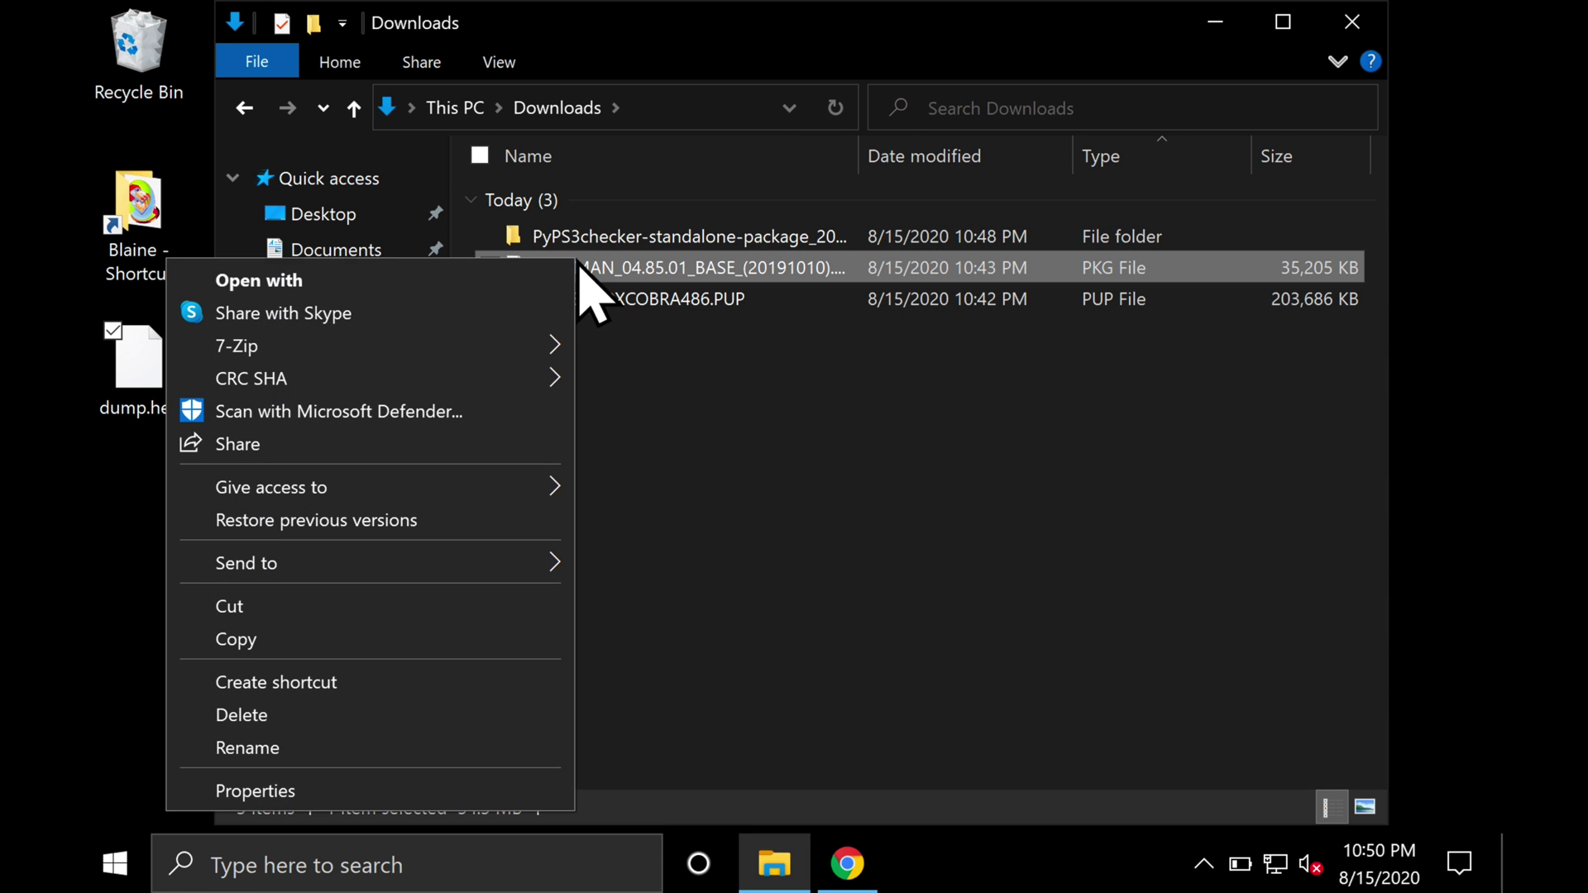
click(248, 641)
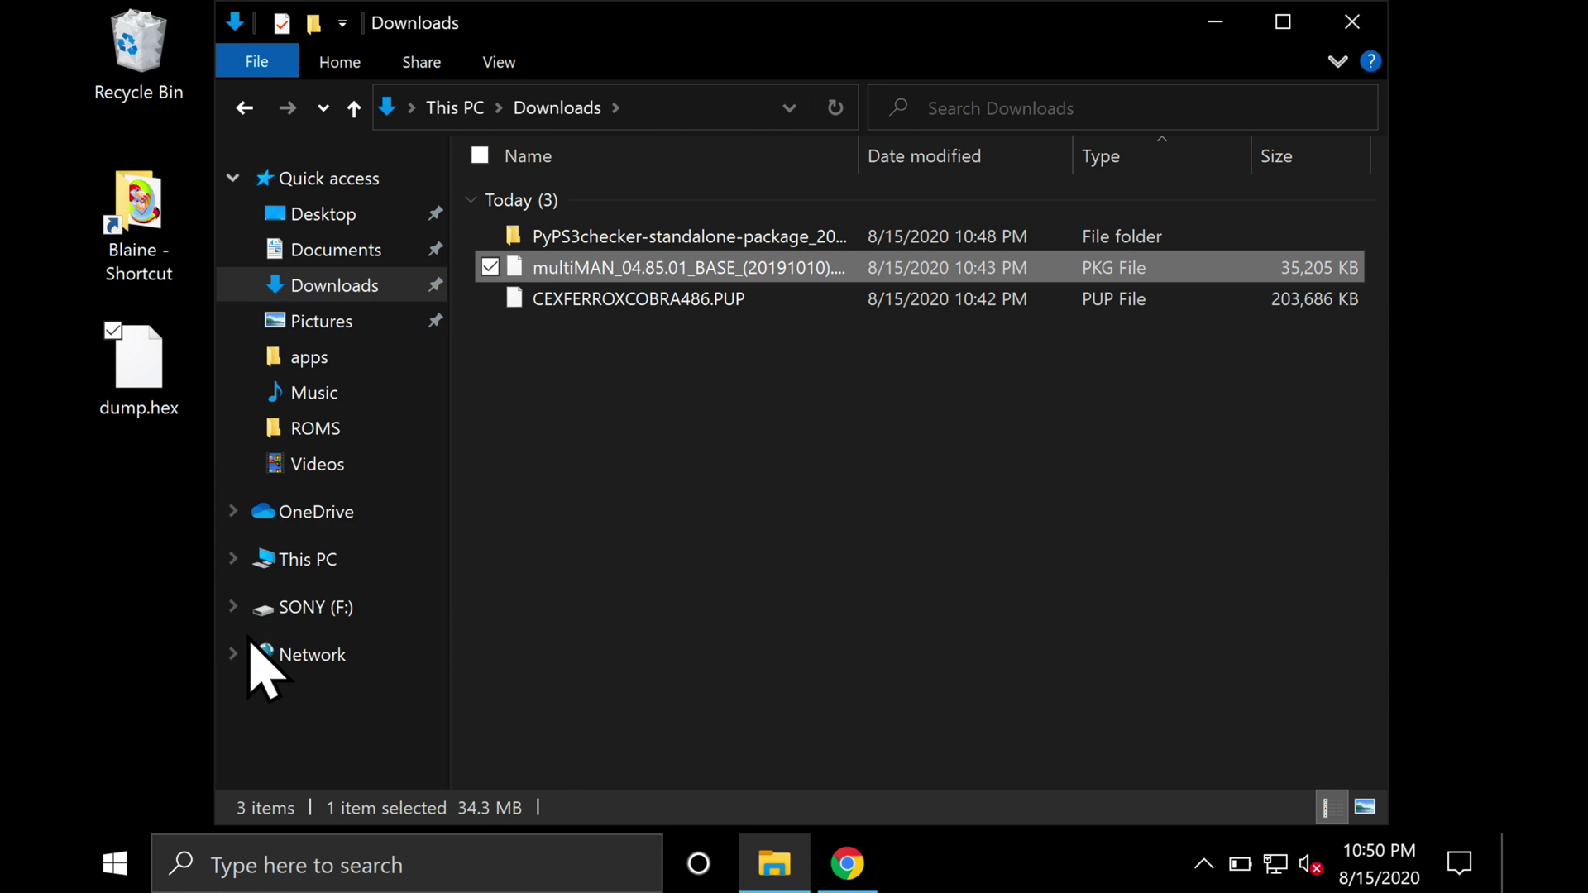
click(295, 604)
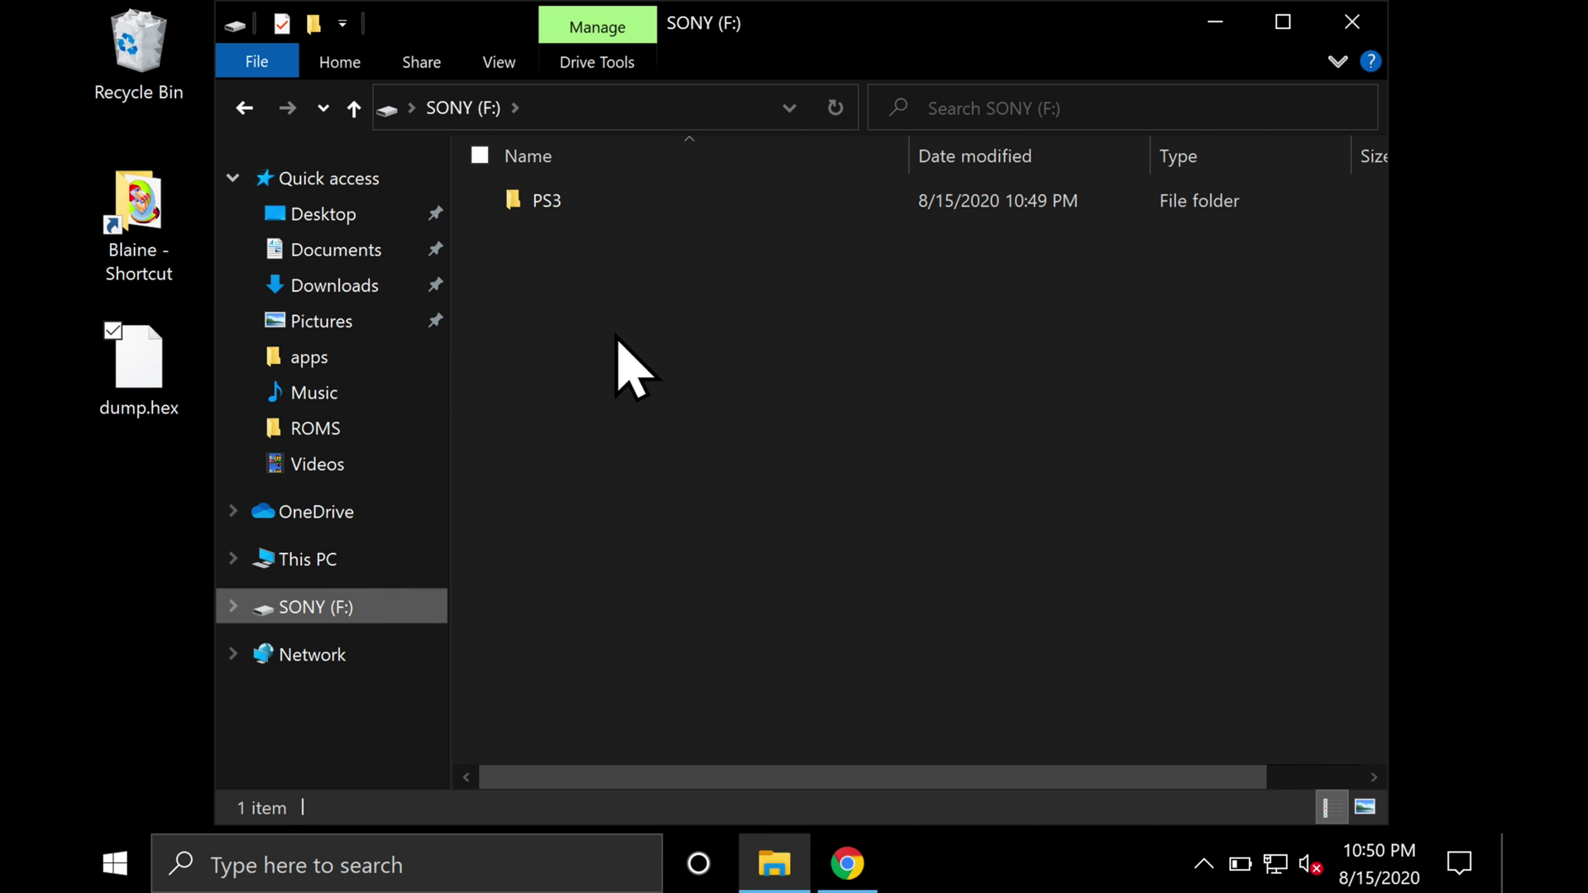
right_click(618, 364)
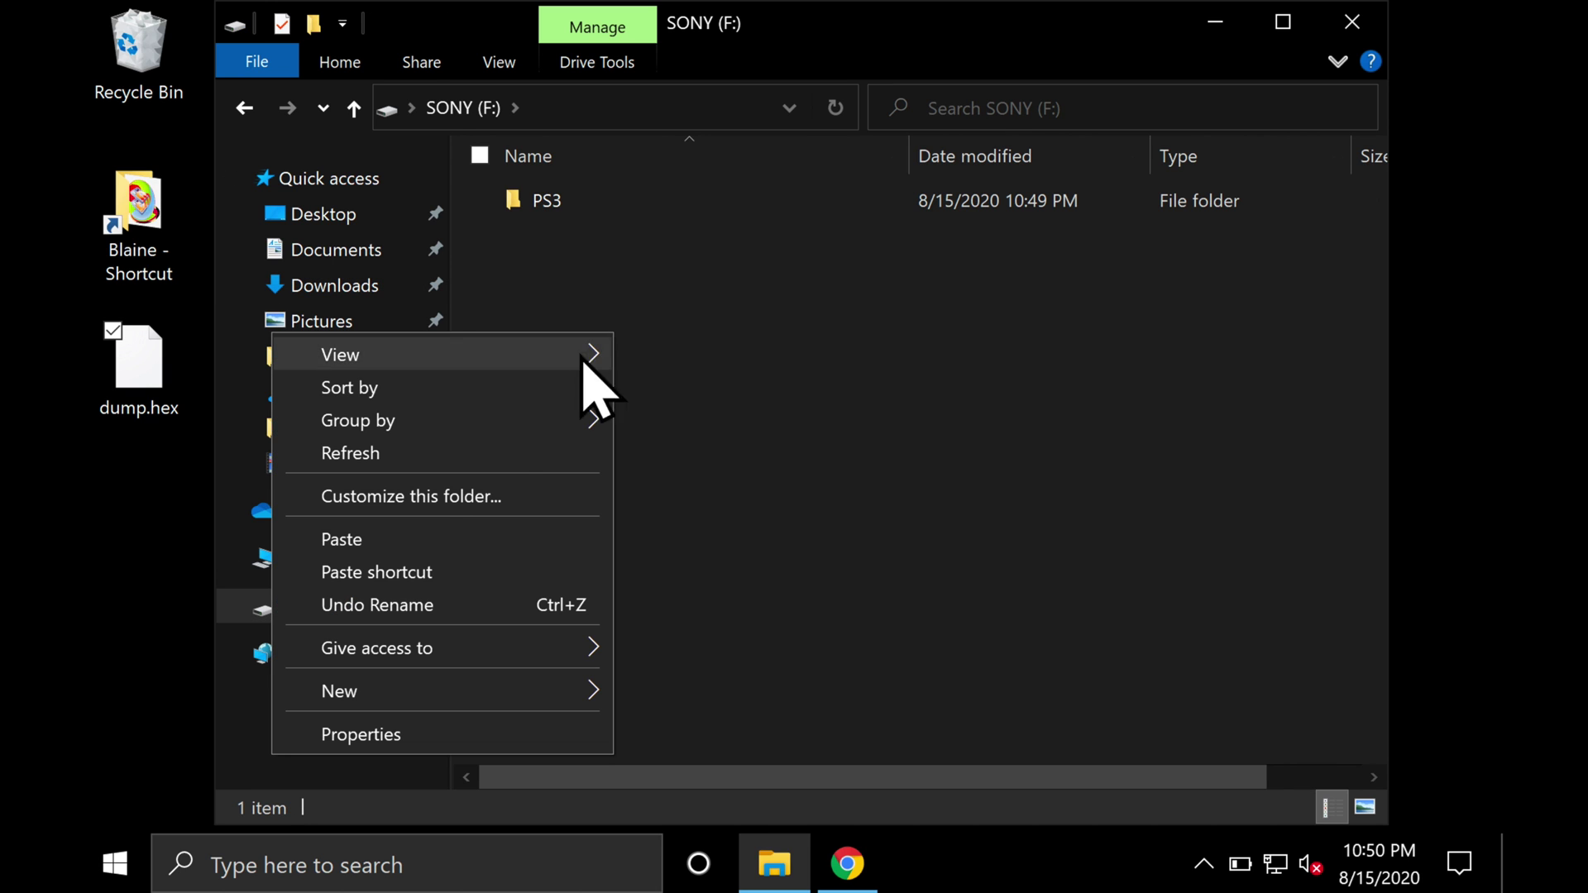
click(355, 540)
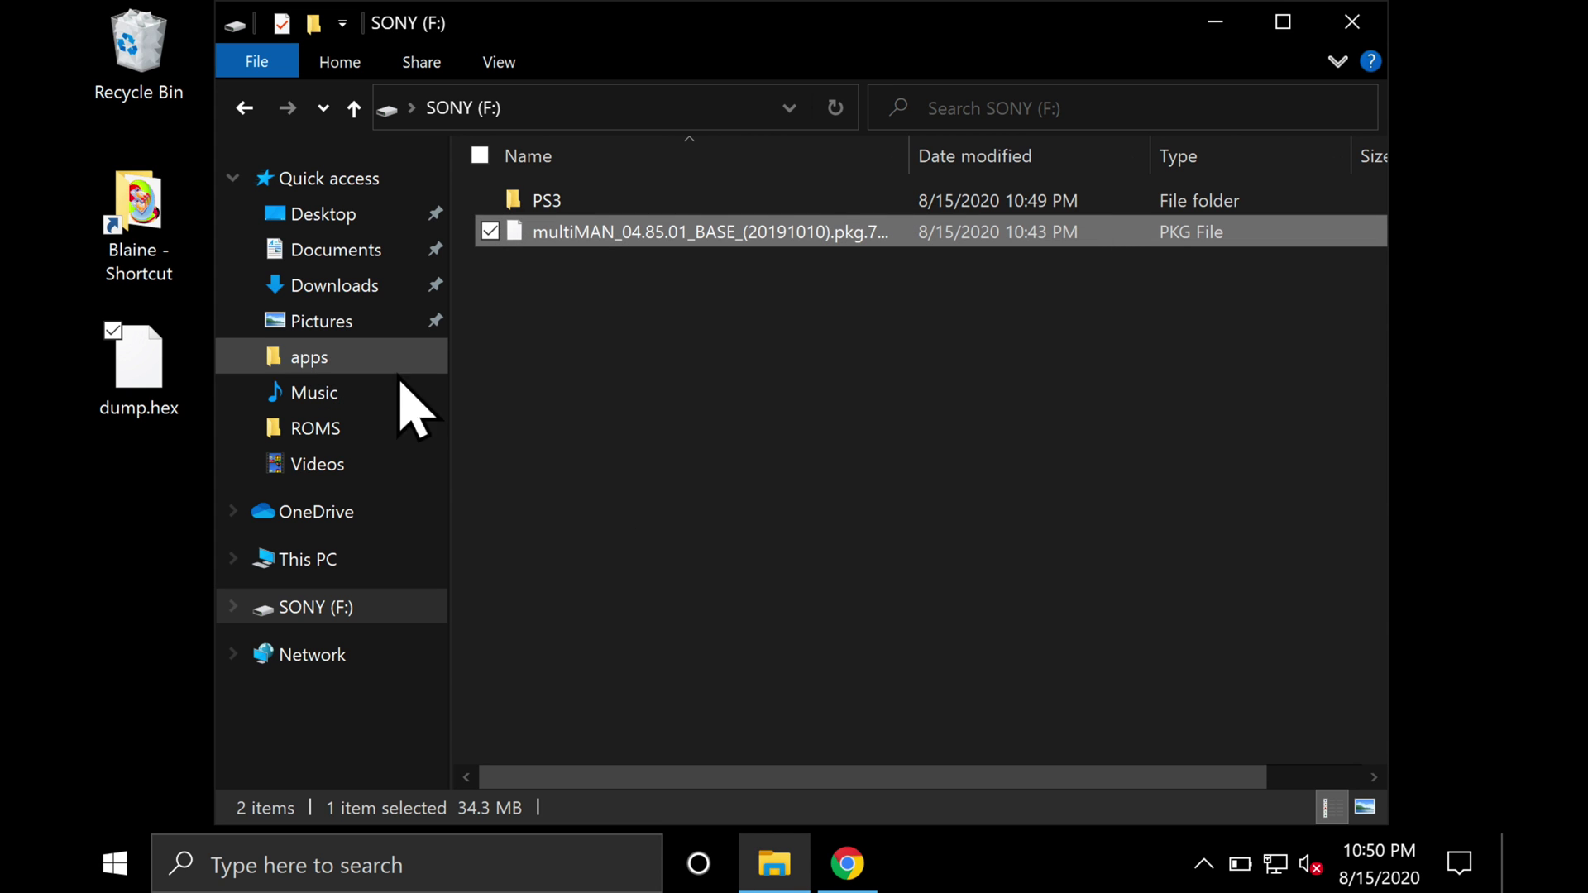
Copy CEXFERROXCOBRA486.PUP from Downloads into the PS3\UPDATE folder on the SONY (F:) drive.
click(318, 285)
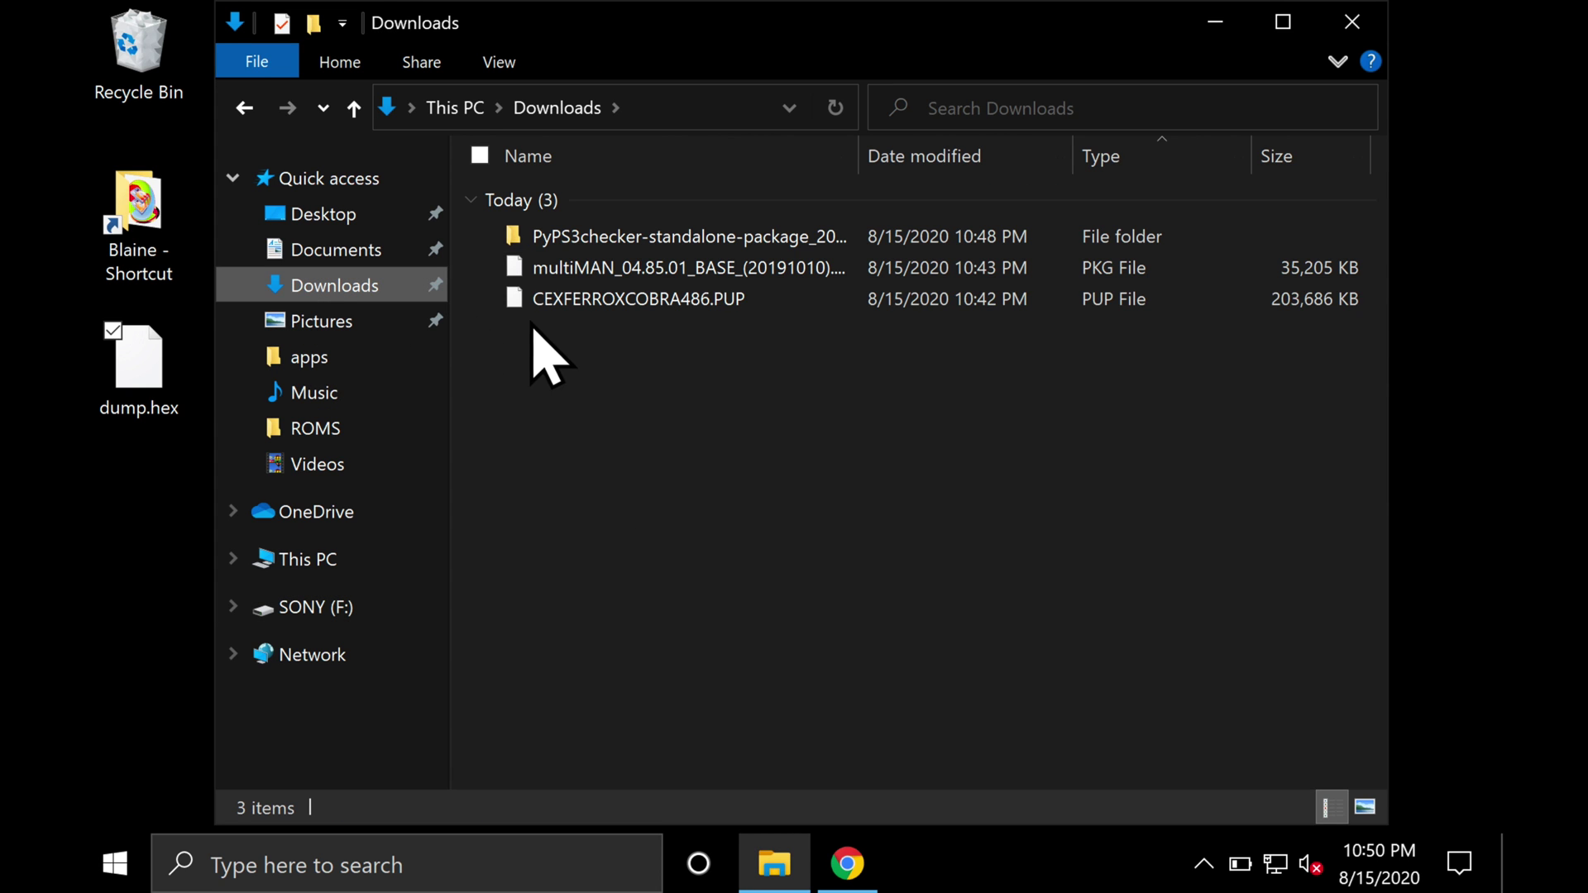
click(554, 300)
right_click(555, 300)
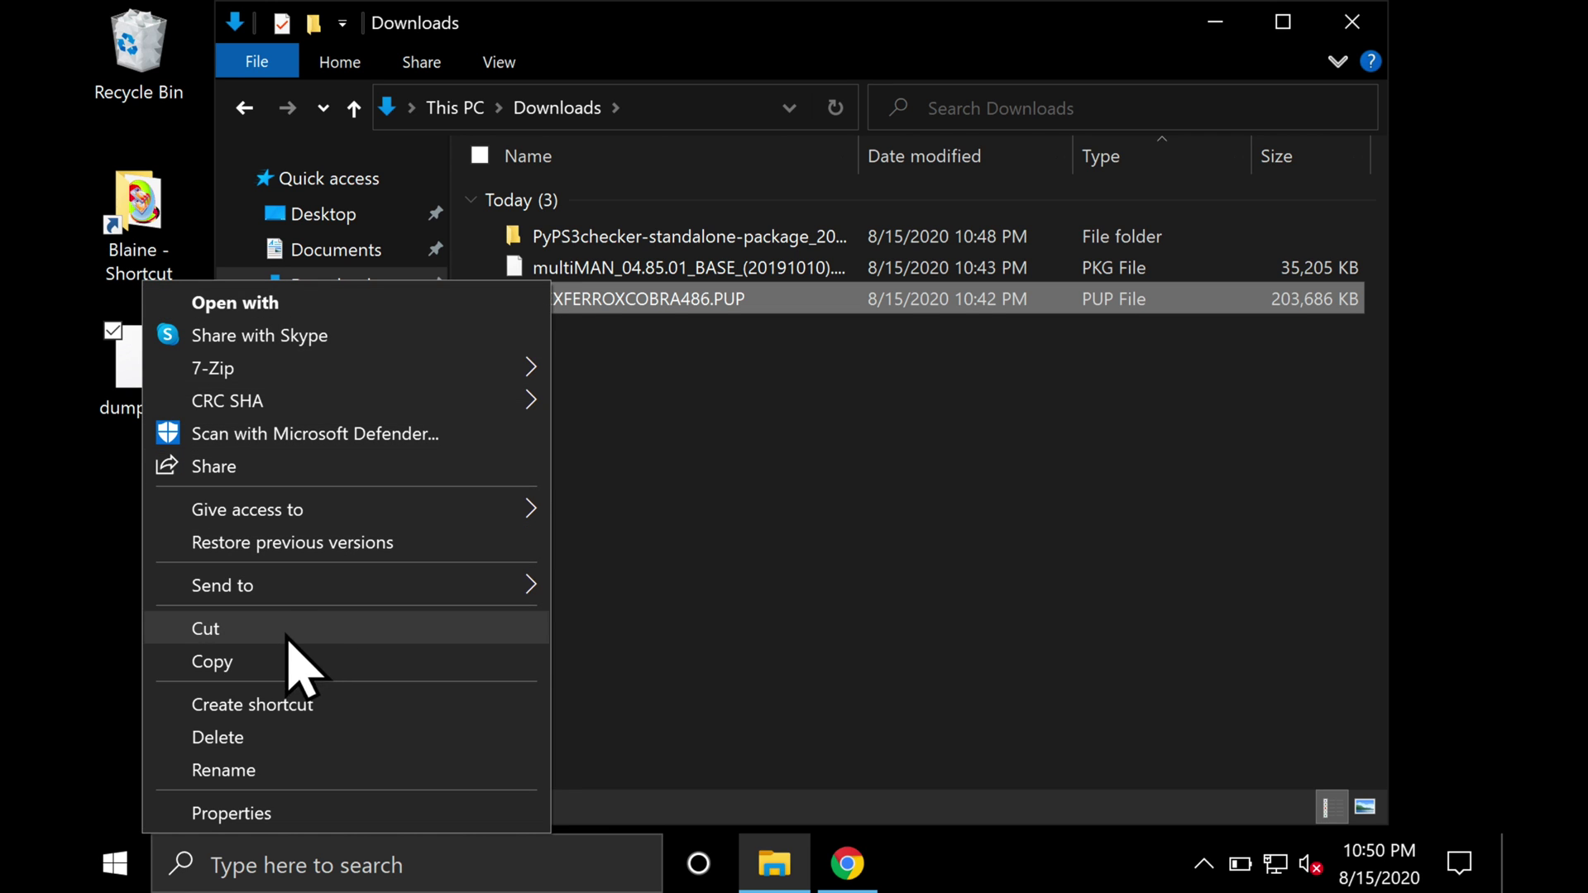
click(236, 660)
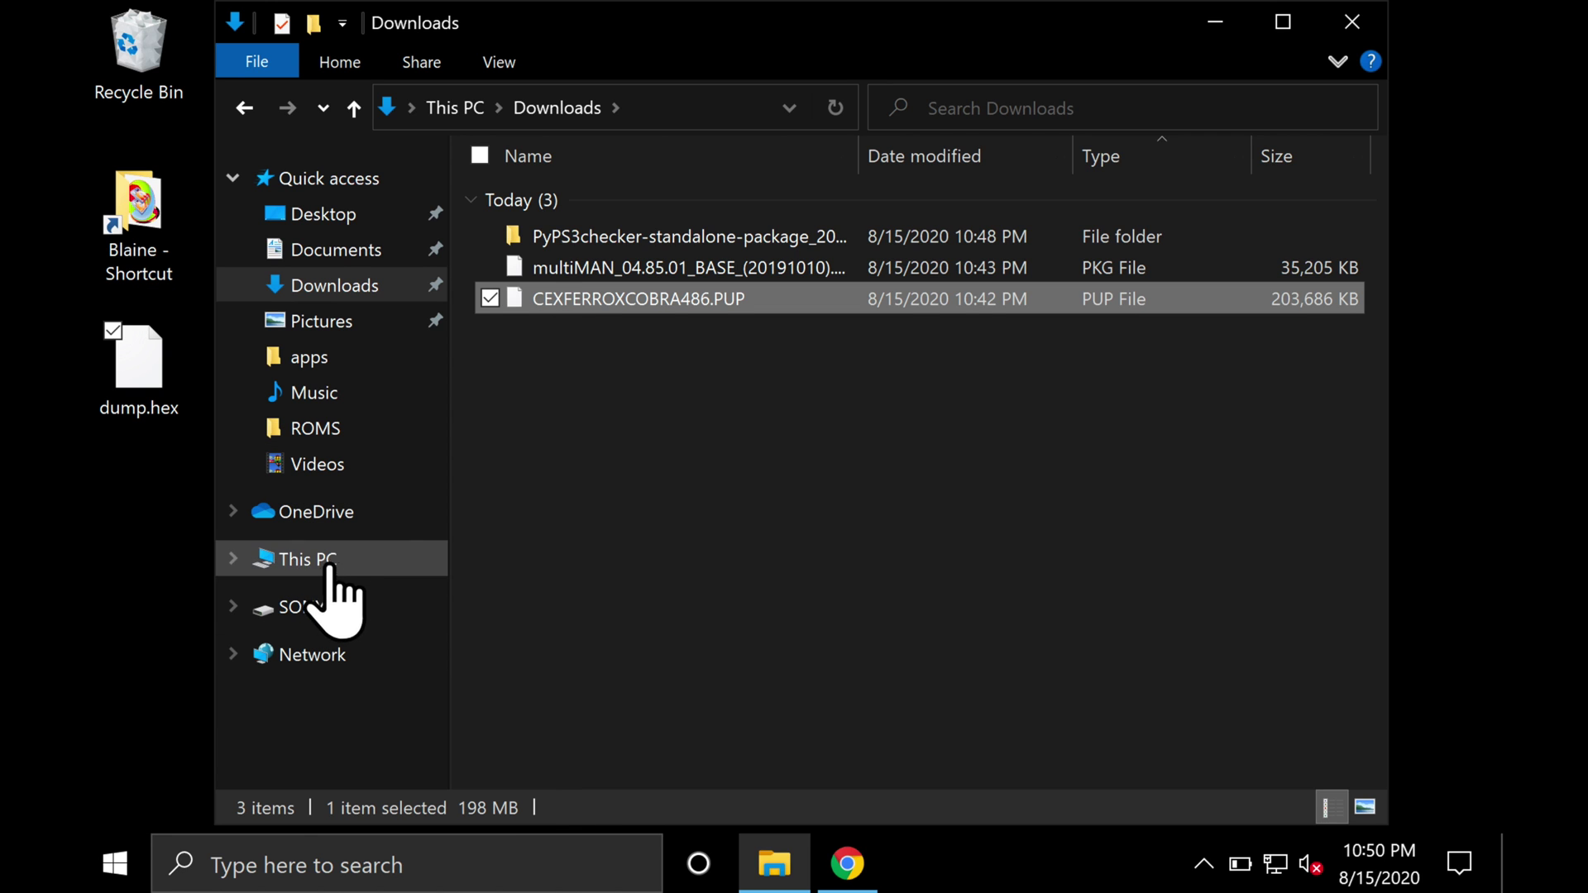
click(316, 604)
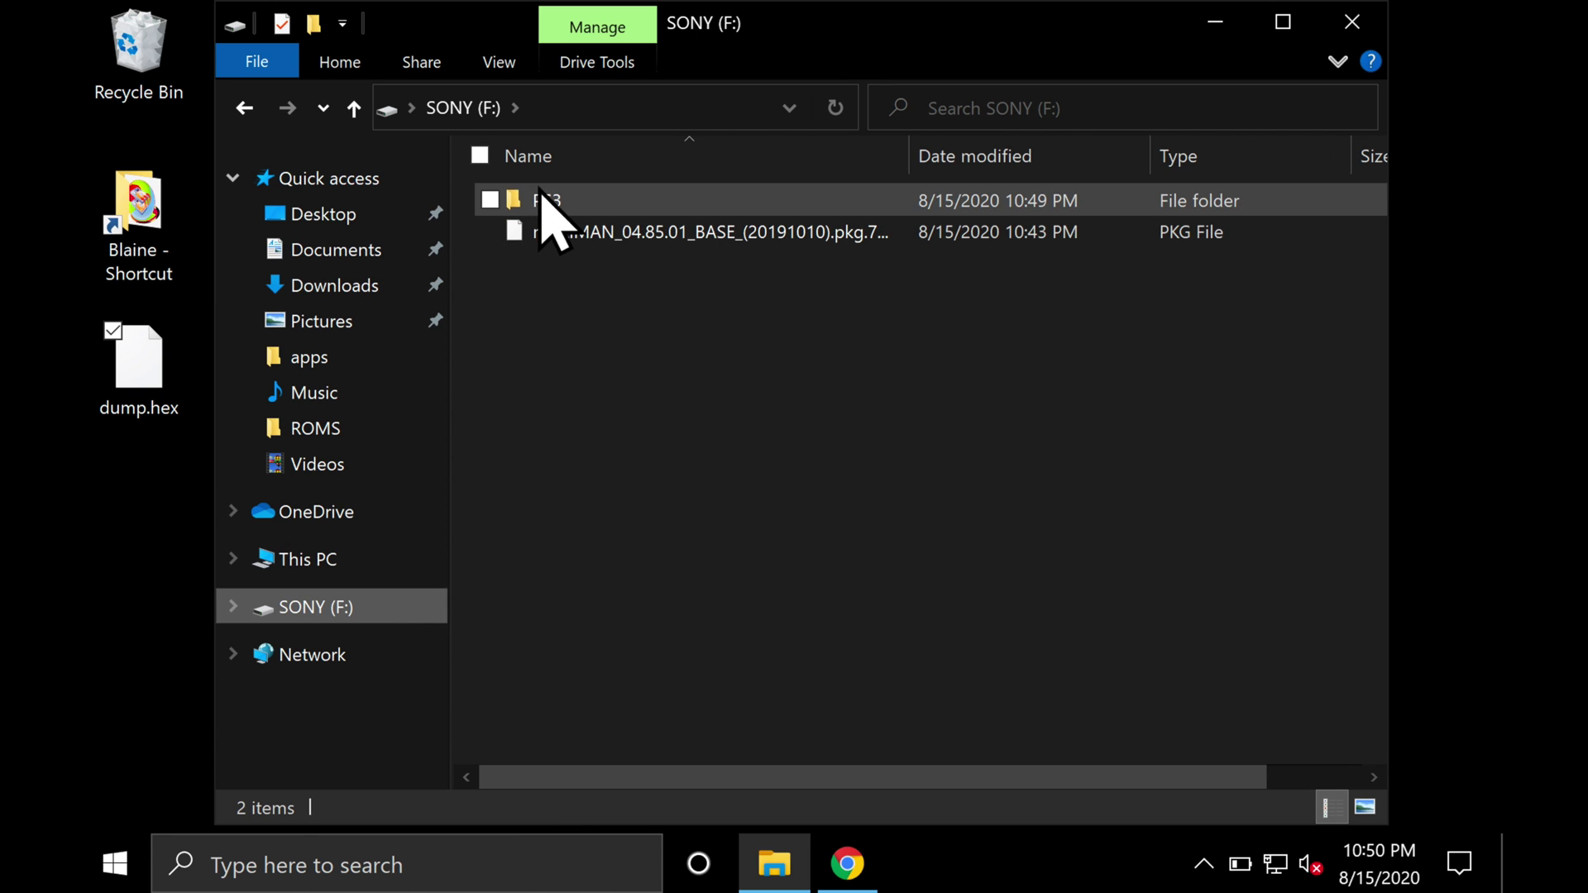
double_click(544, 203)
double_click(576, 199)
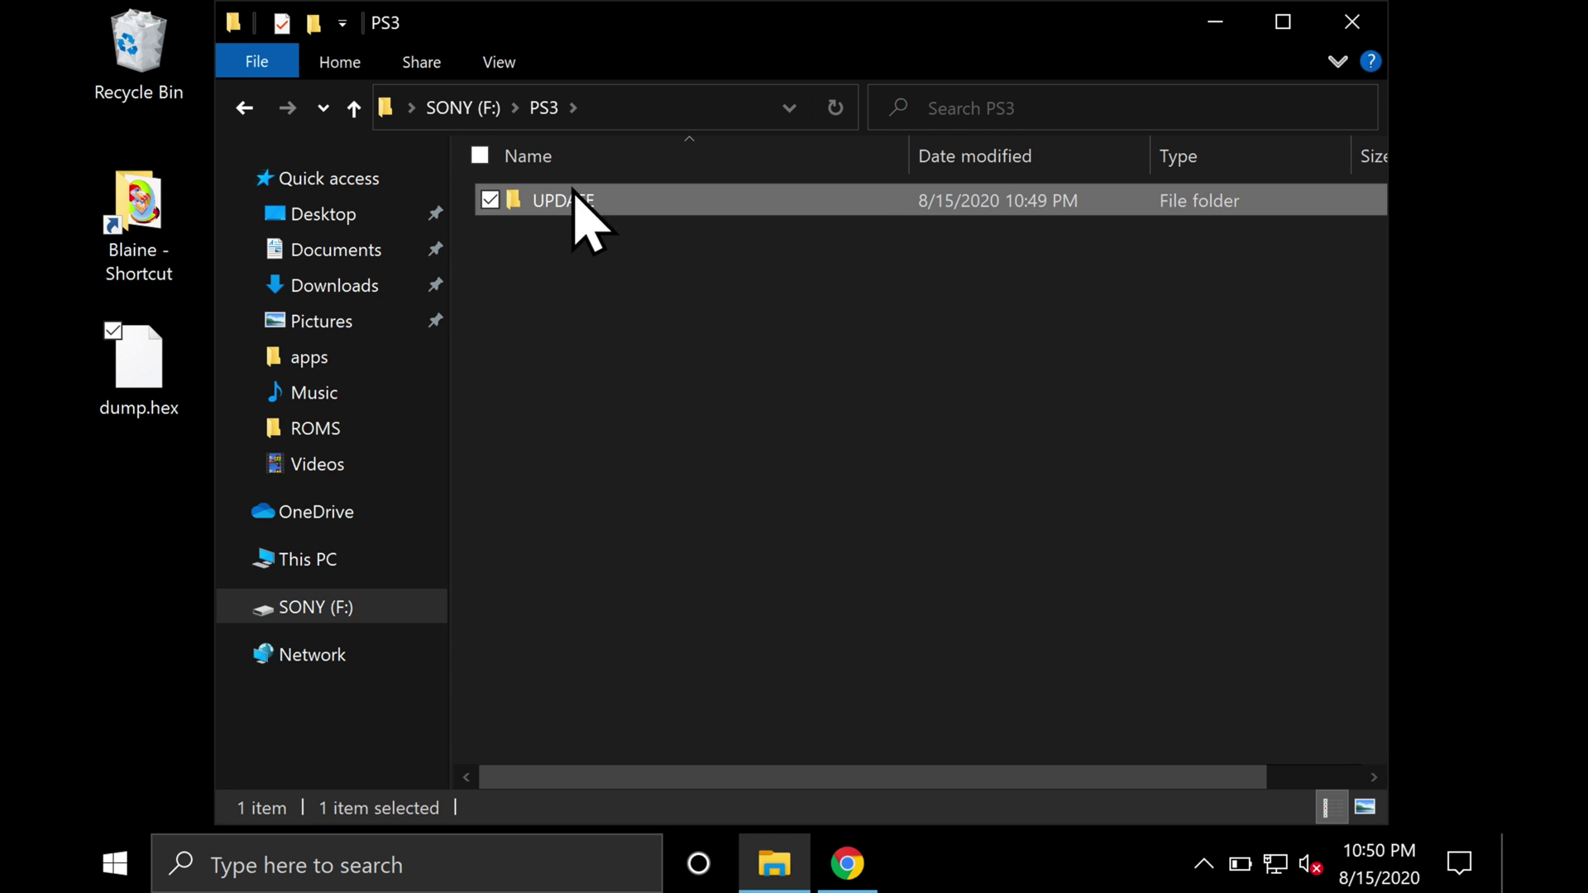
right_click(589, 273)
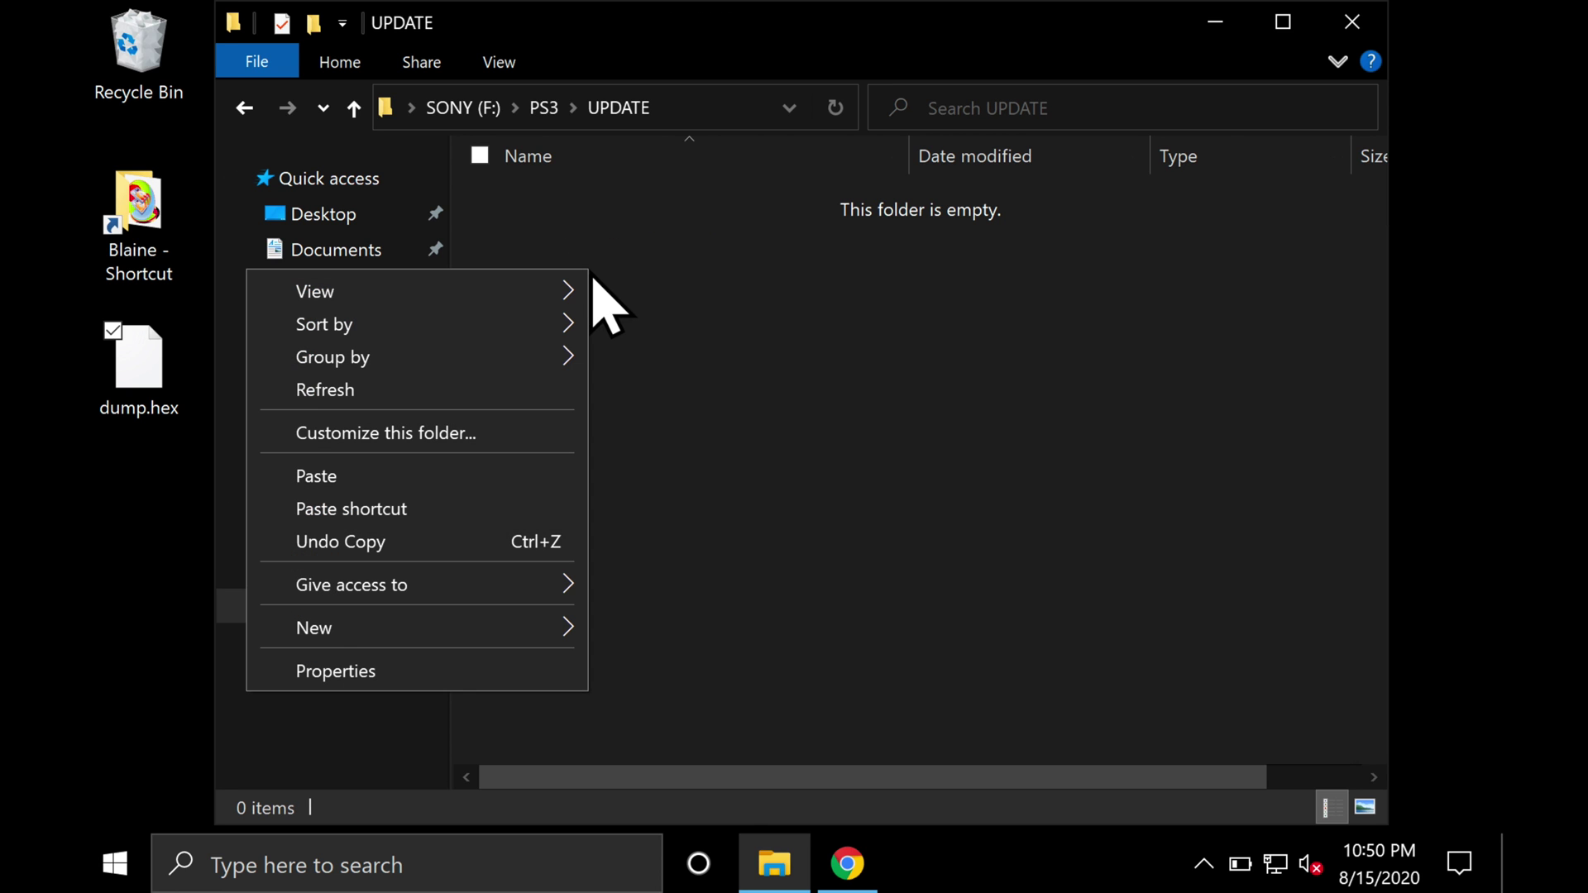
click(326, 476)
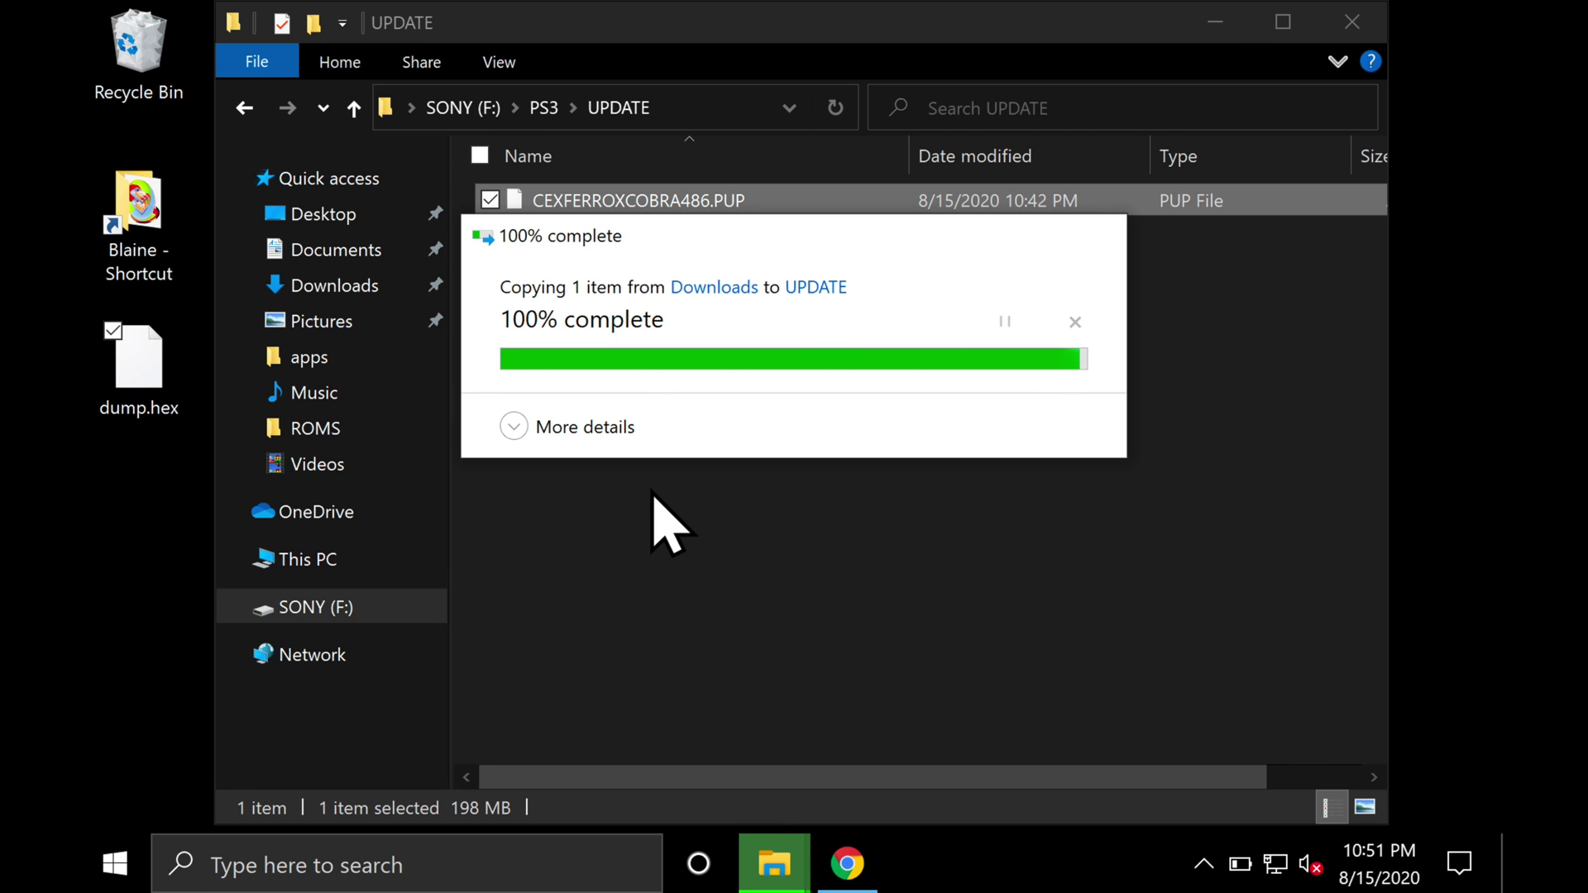
click(652, 492)
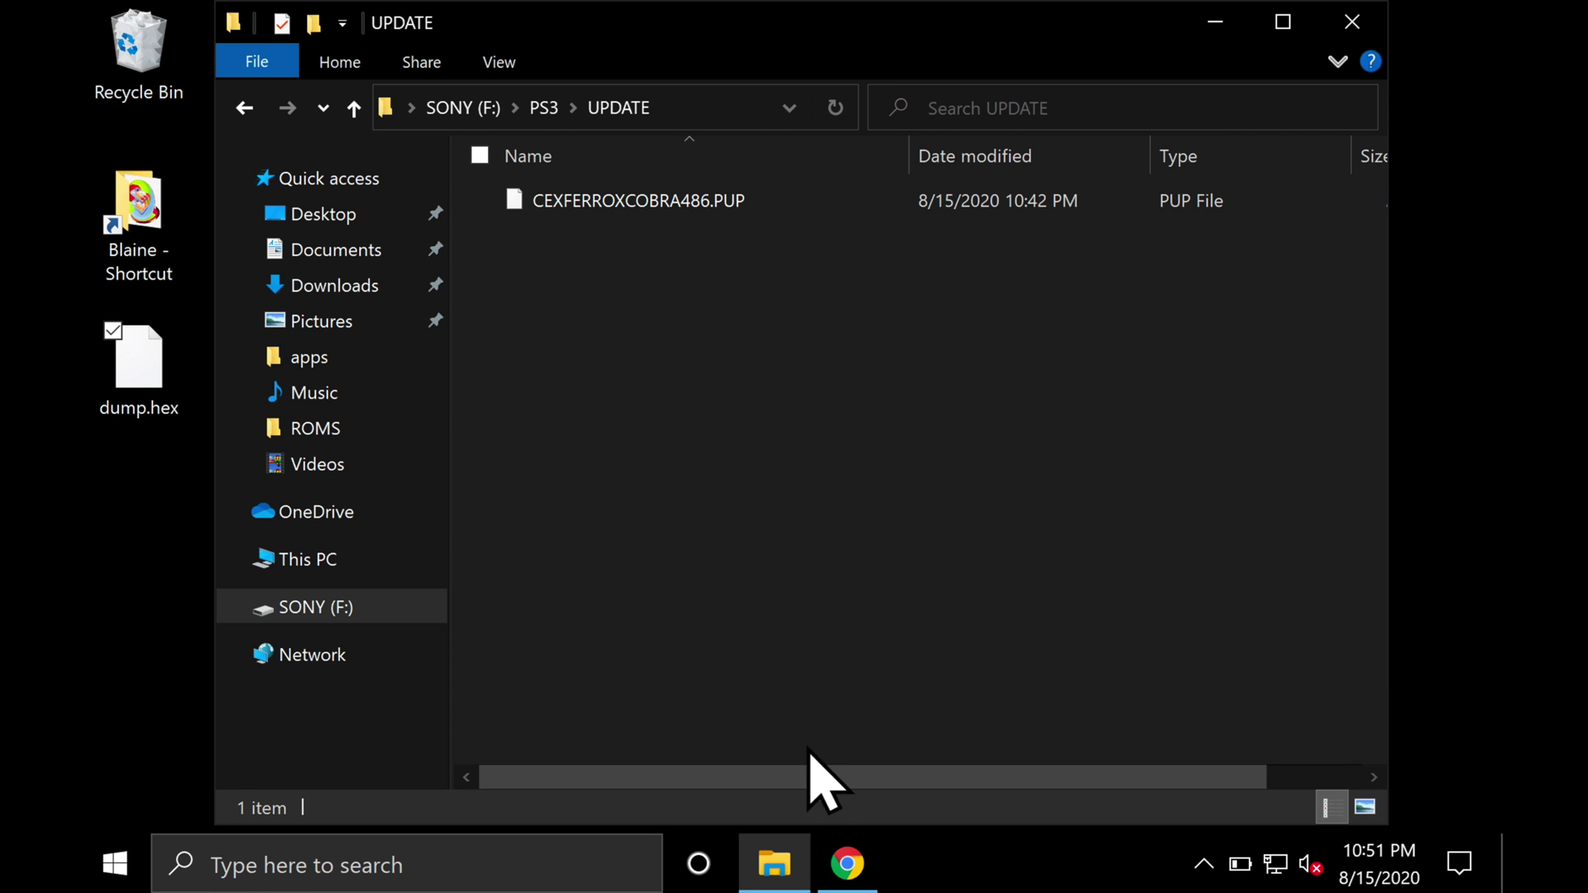
Switch to Chrome and generate the MD5 checksum of CEXFERROXCOBRA486.PUP from the SONY (F:) drive's PS3\UPDATE folder on onlinemd5.com.
click(848, 865)
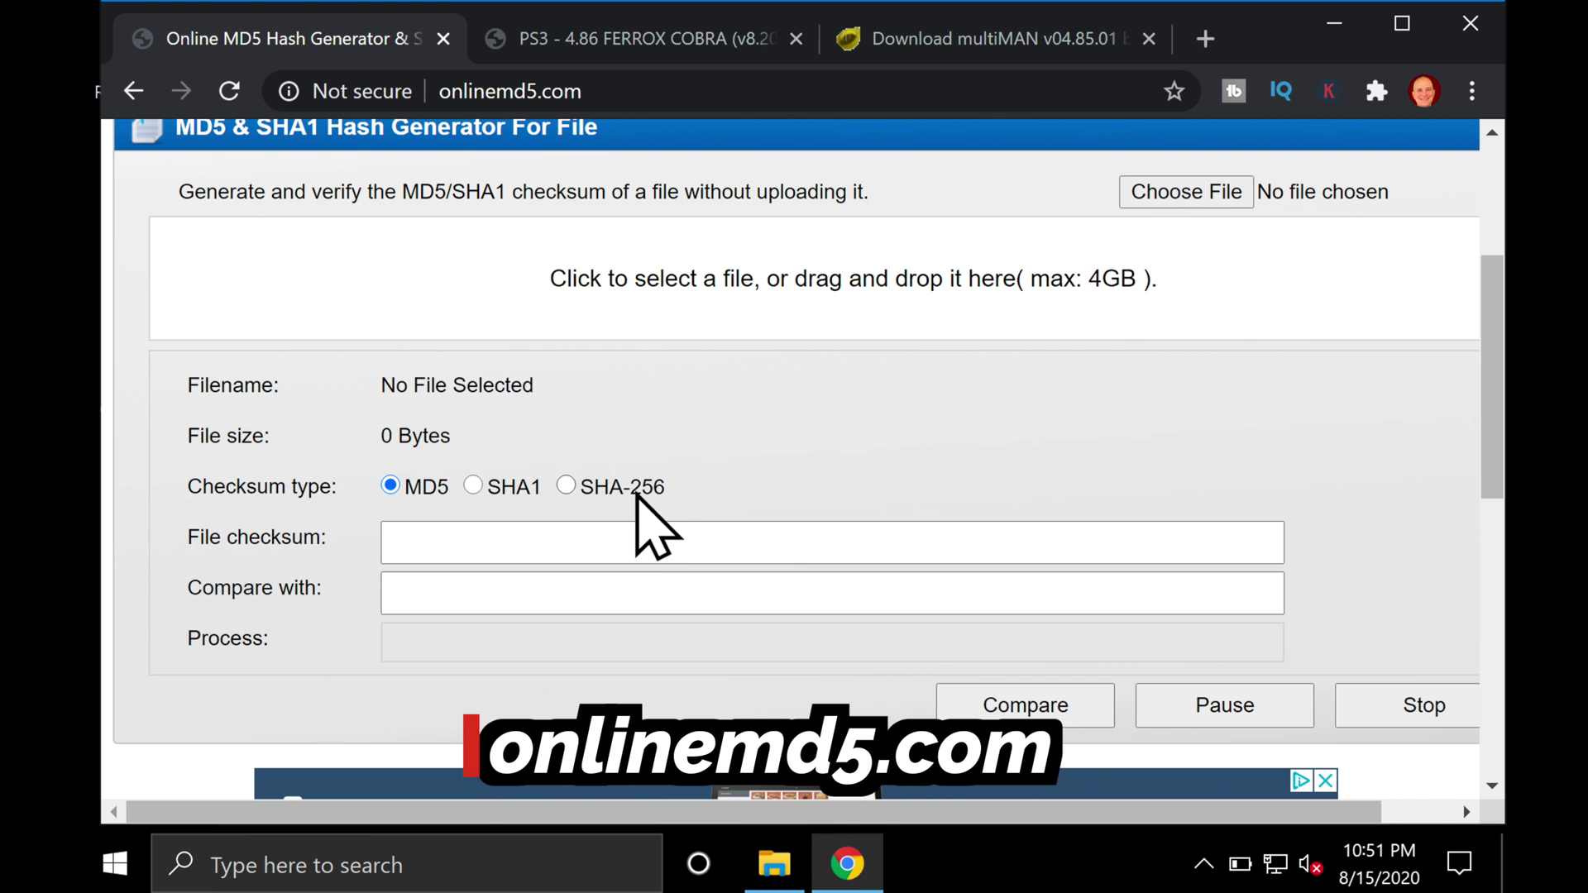
scroll(628, 400, up, 3)
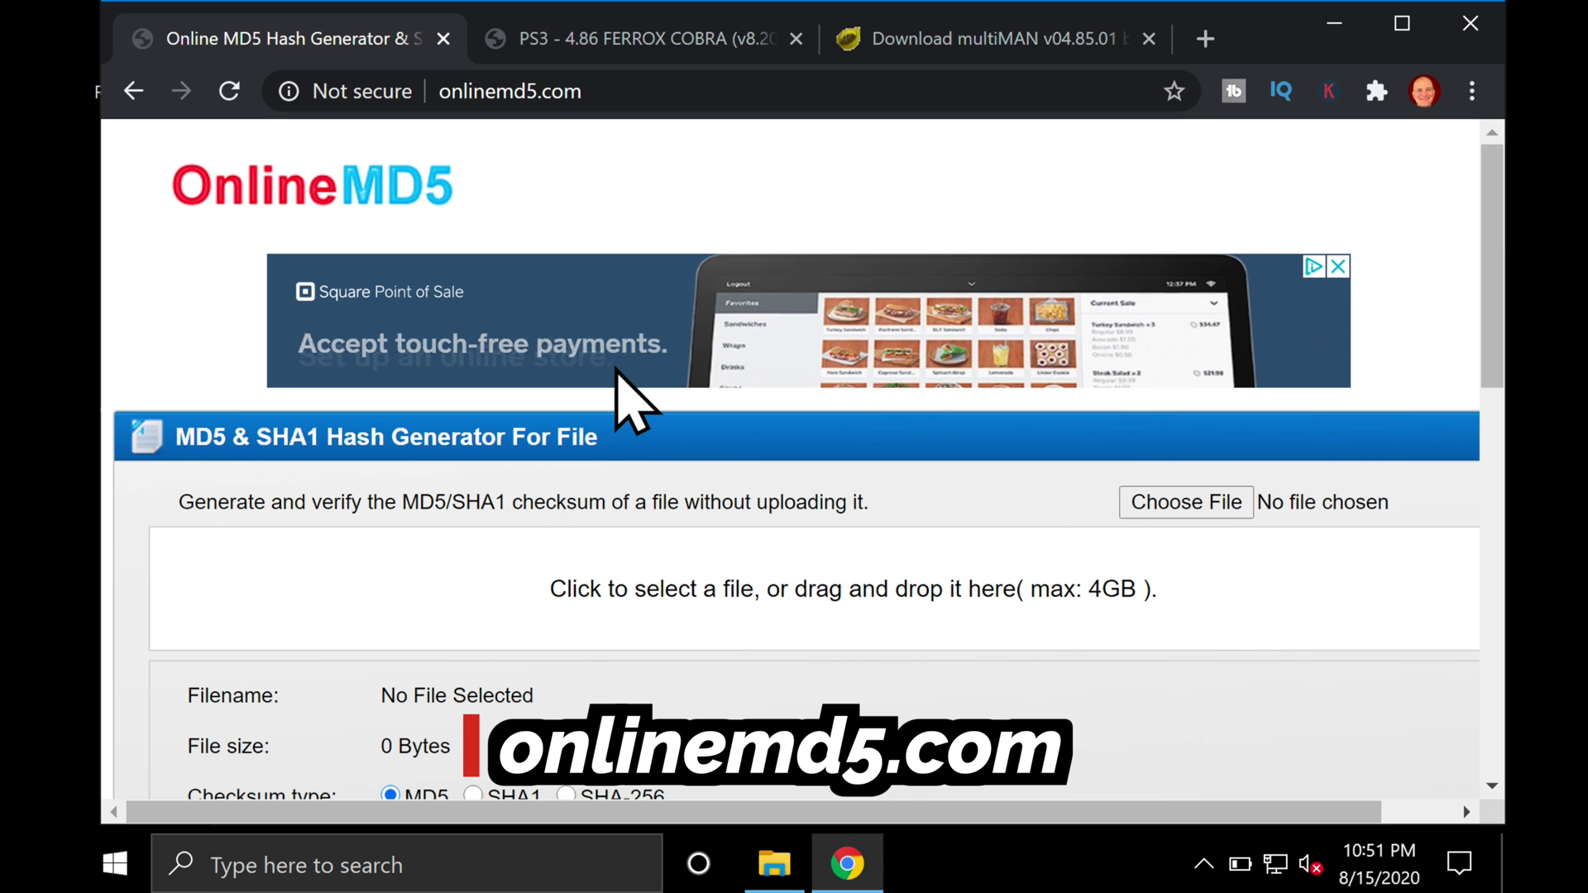
scroll(616, 369, down, 3)
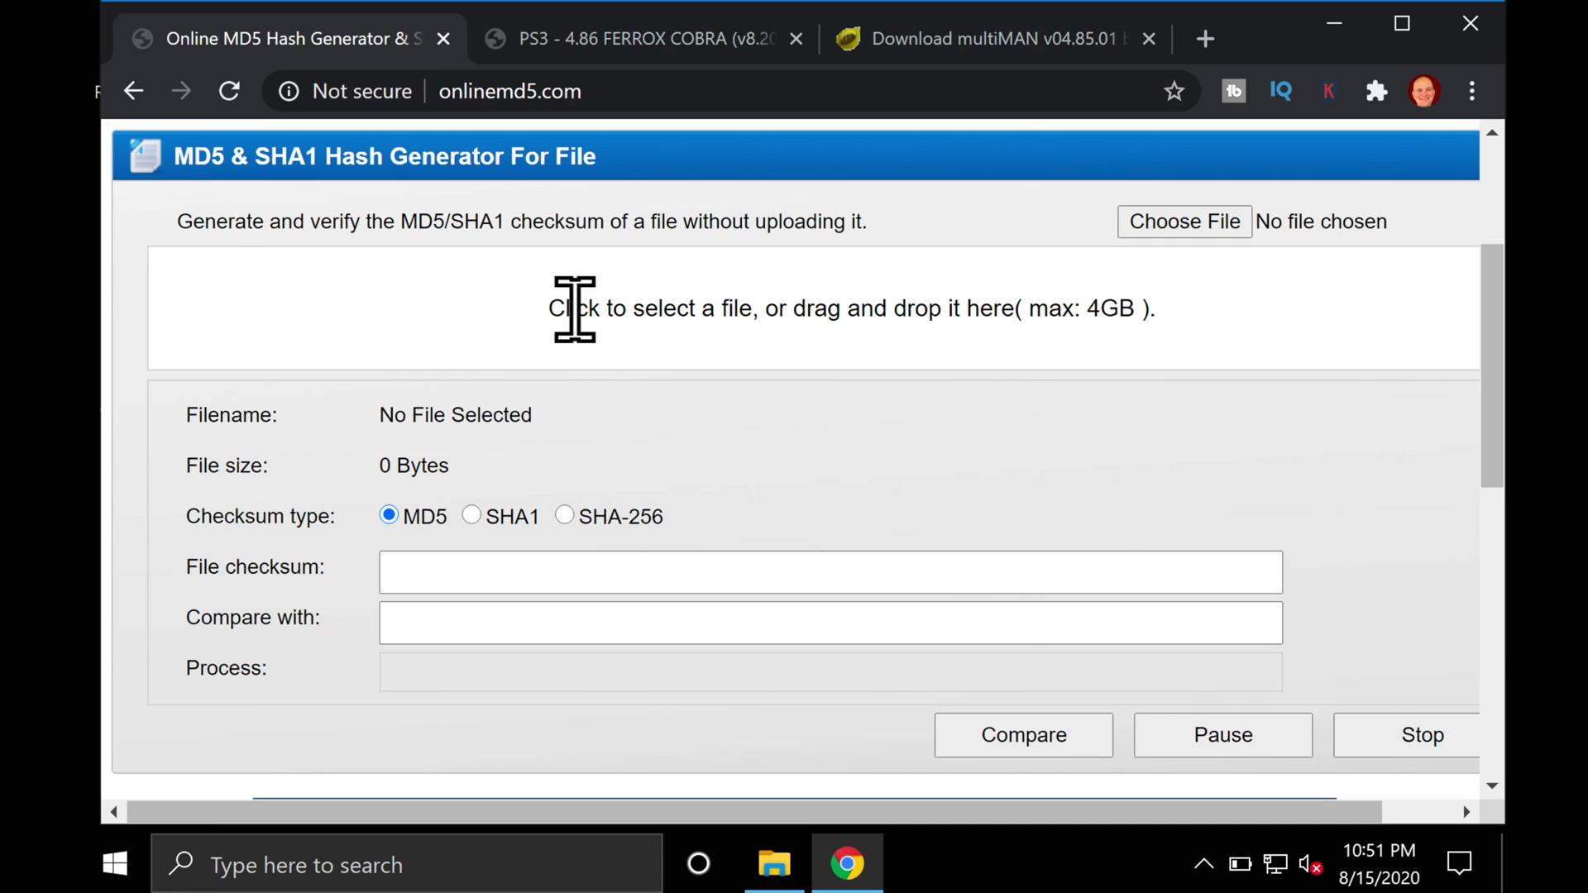
click(584, 337)
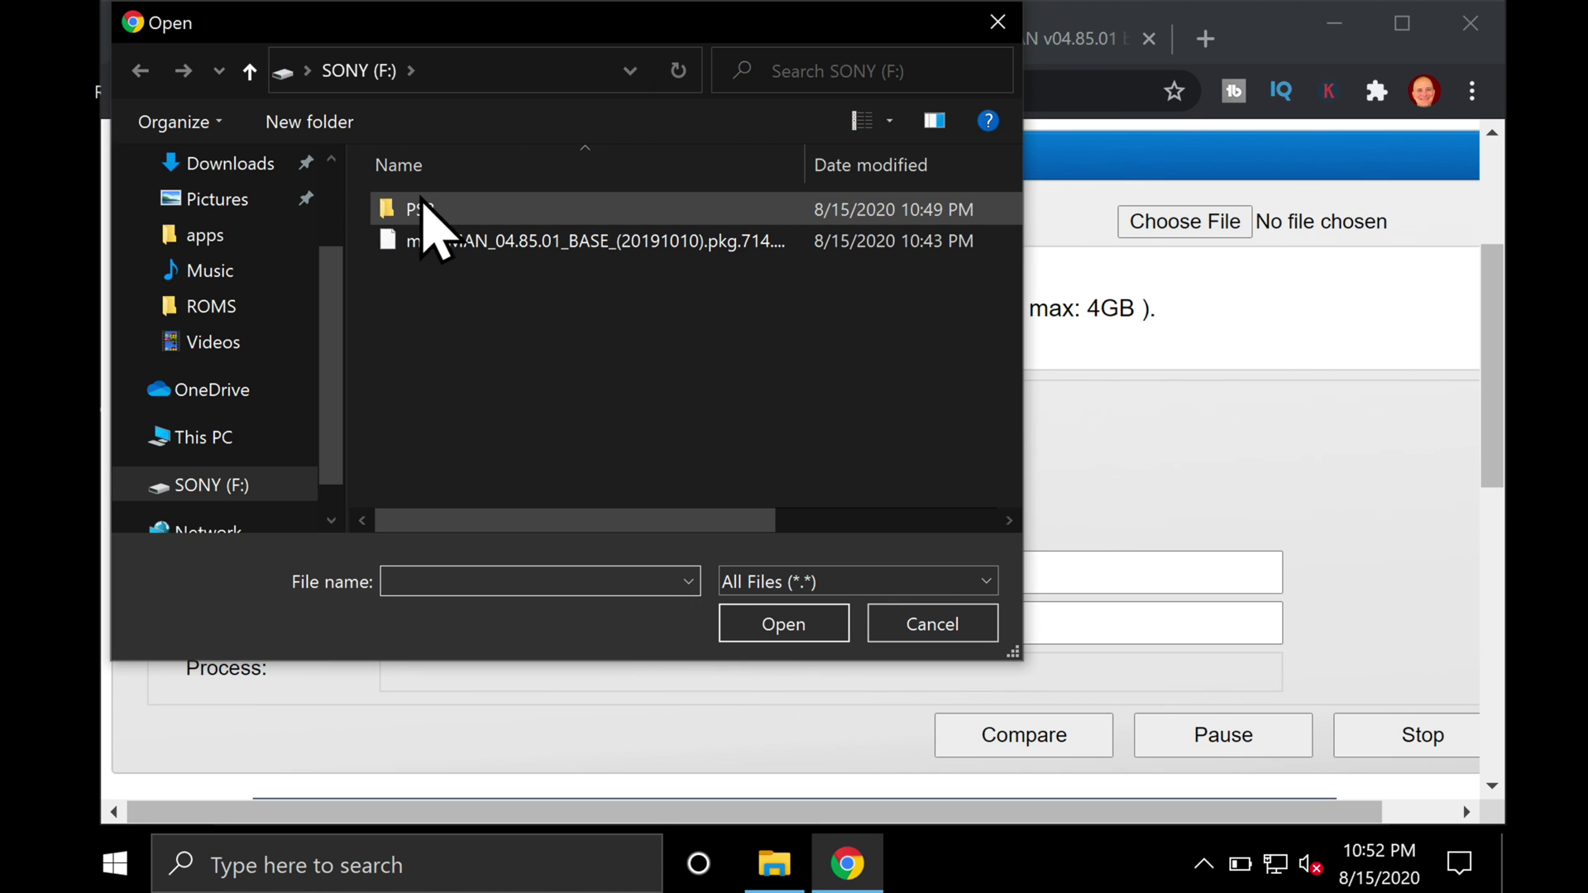
double_click(422, 208)
double_click(422, 209)
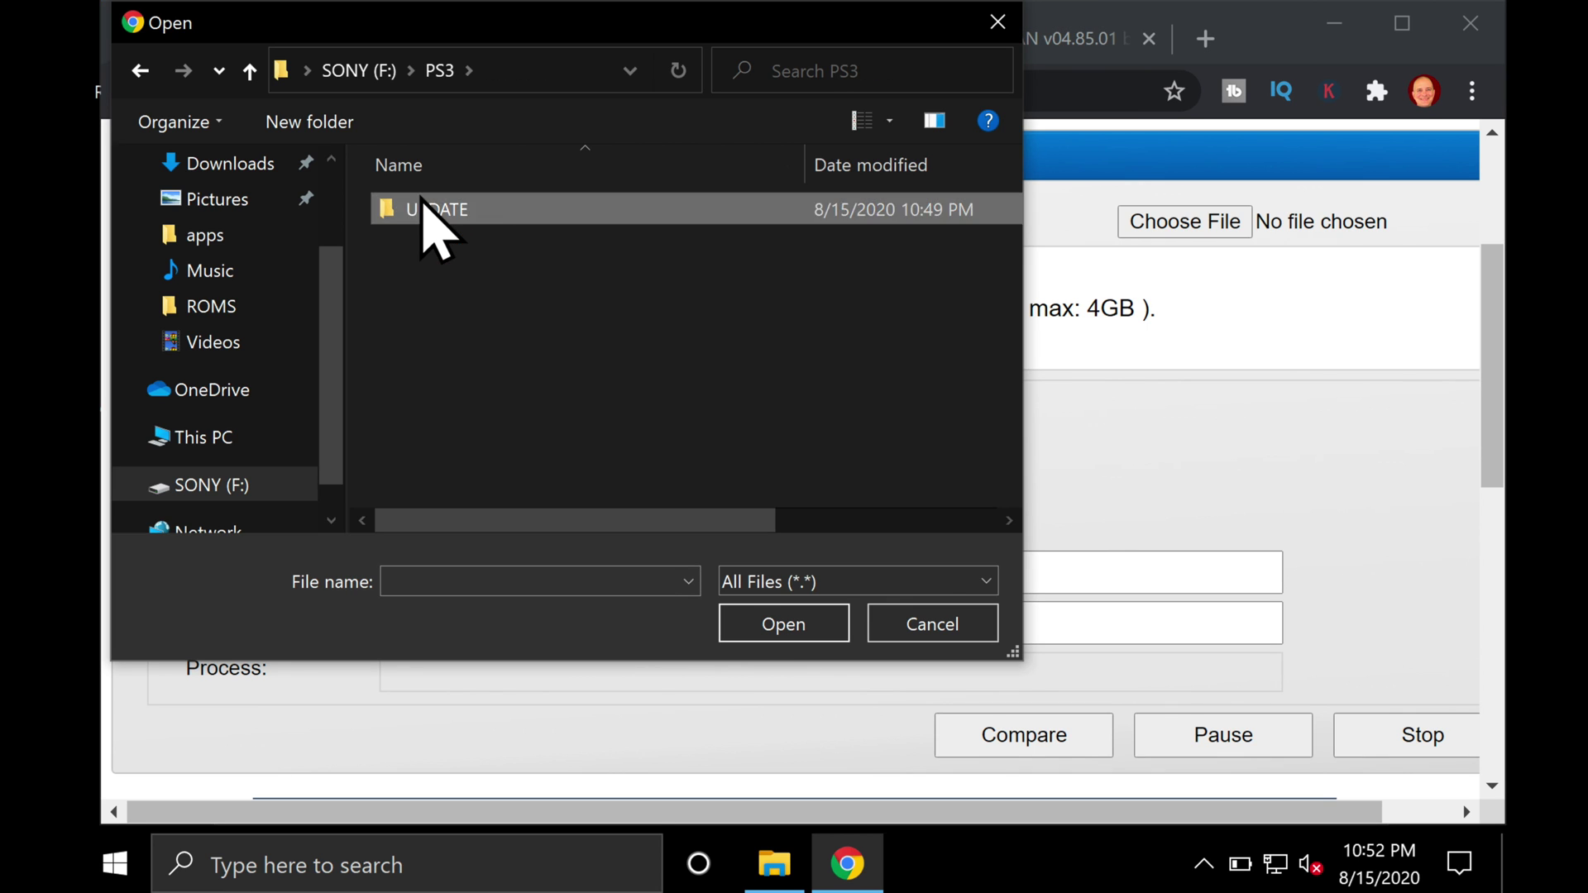
double_click(422, 208)
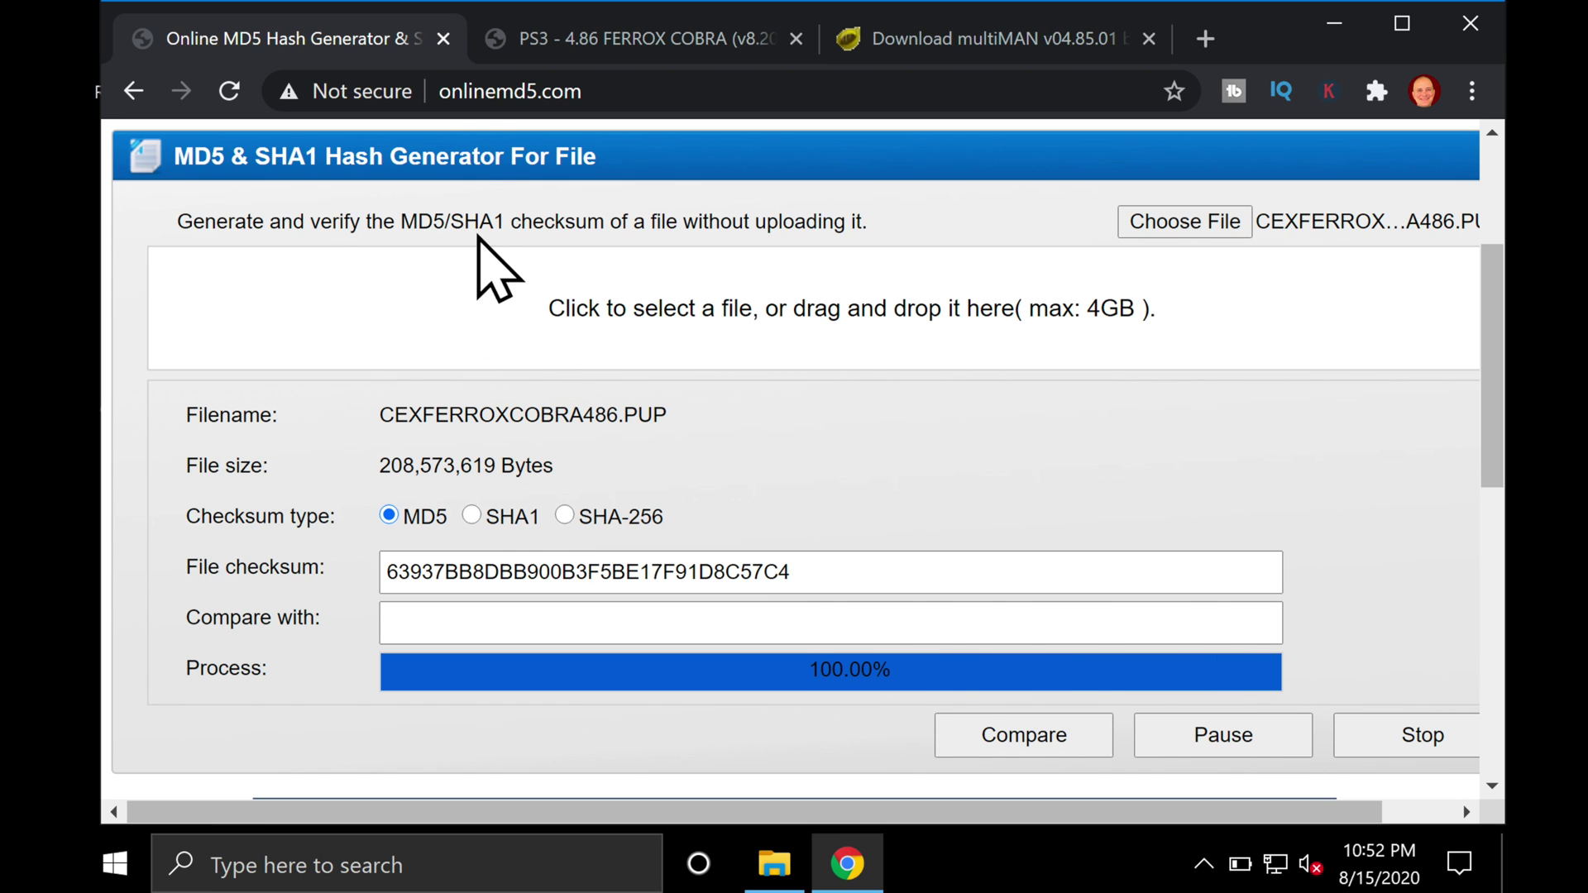
Copy the MD5 published on the psx-place 4.86 FERROX COBRA page and compare it with the generated file checksum.
click(534, 45)
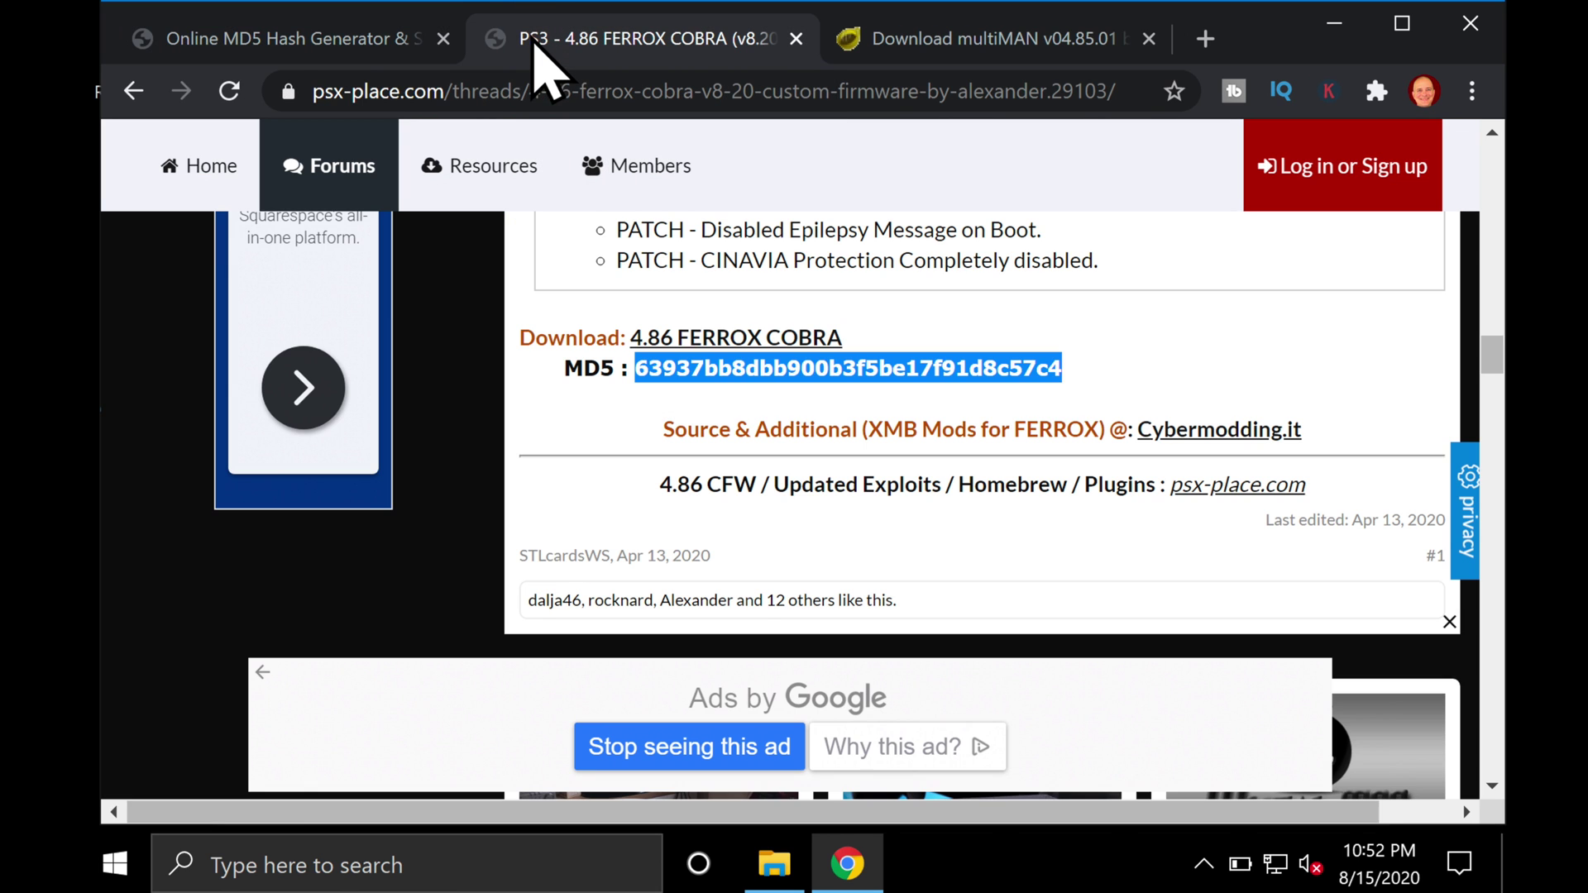
right_click(675, 364)
click(708, 382)
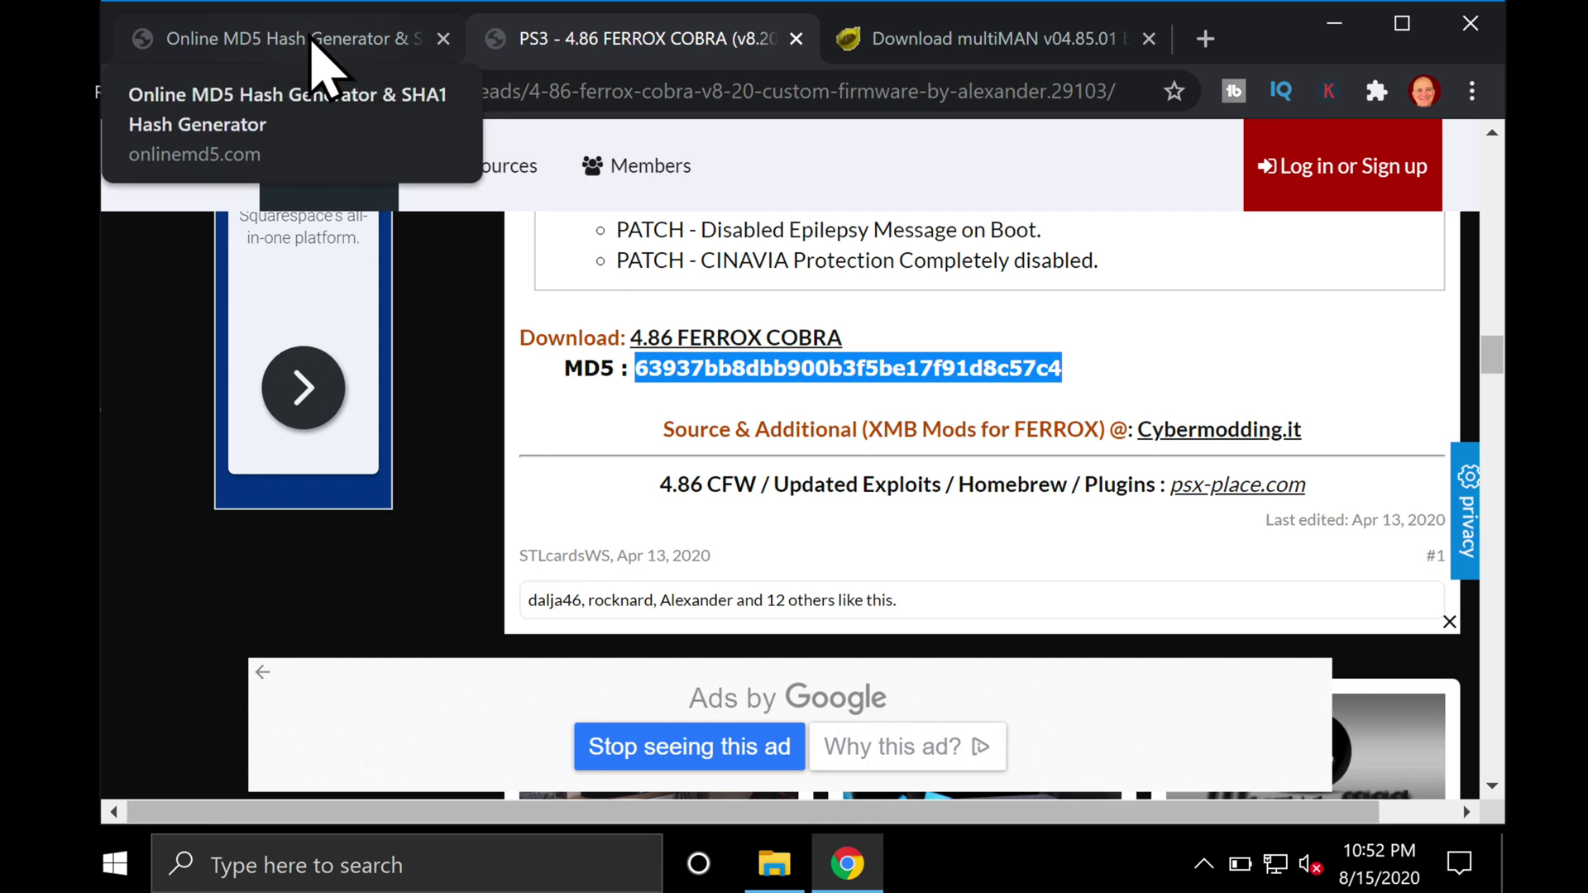
click(314, 46)
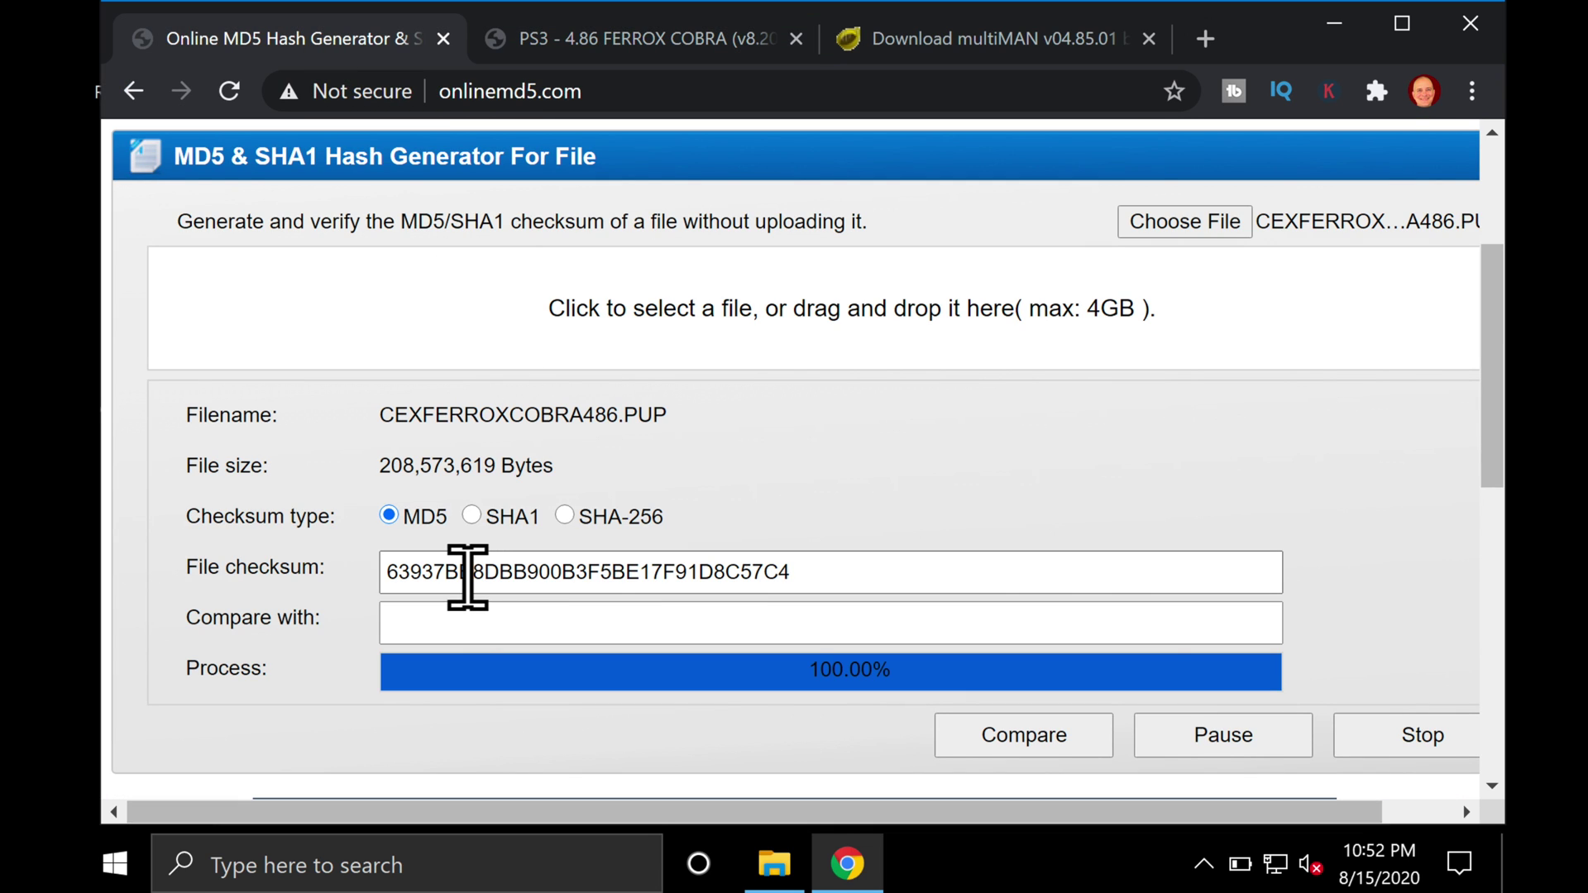
click(443, 620)
right_click(445, 619)
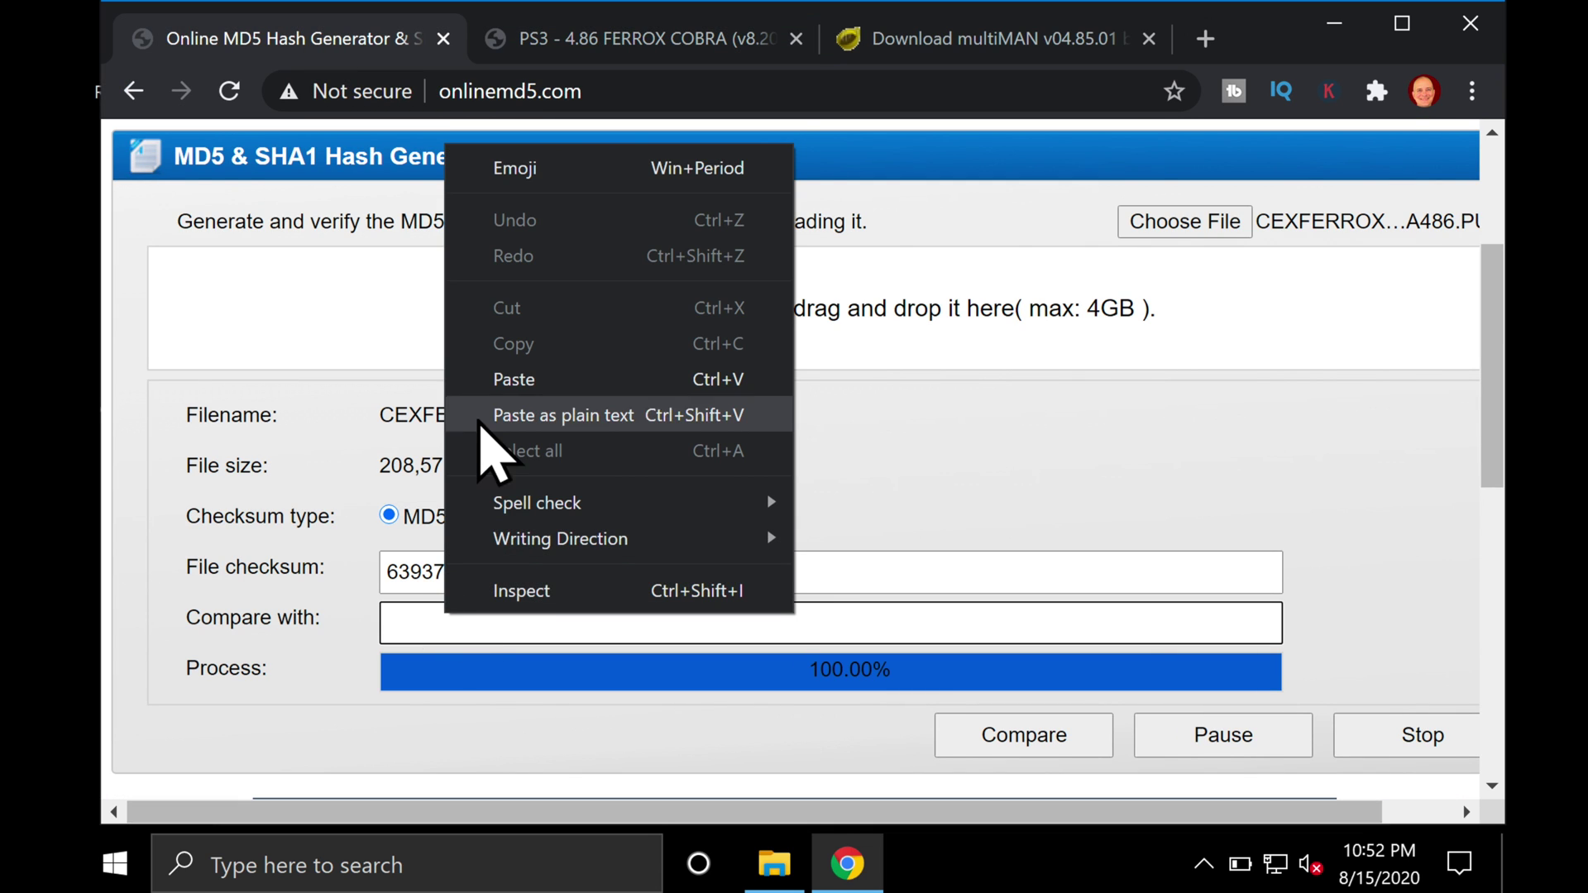
click(498, 379)
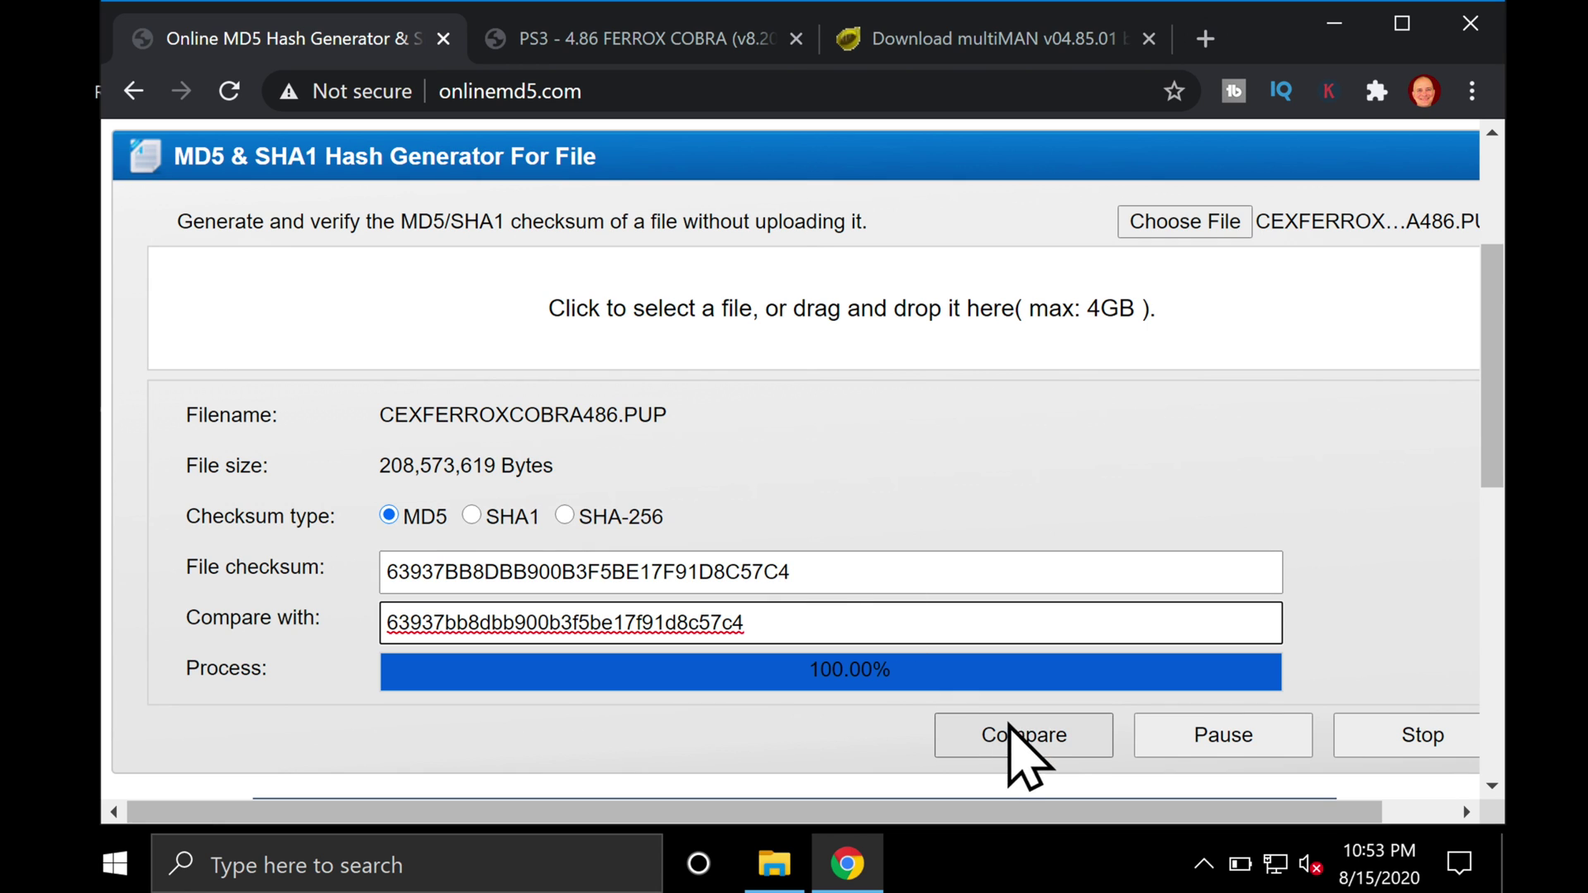
click(1025, 730)
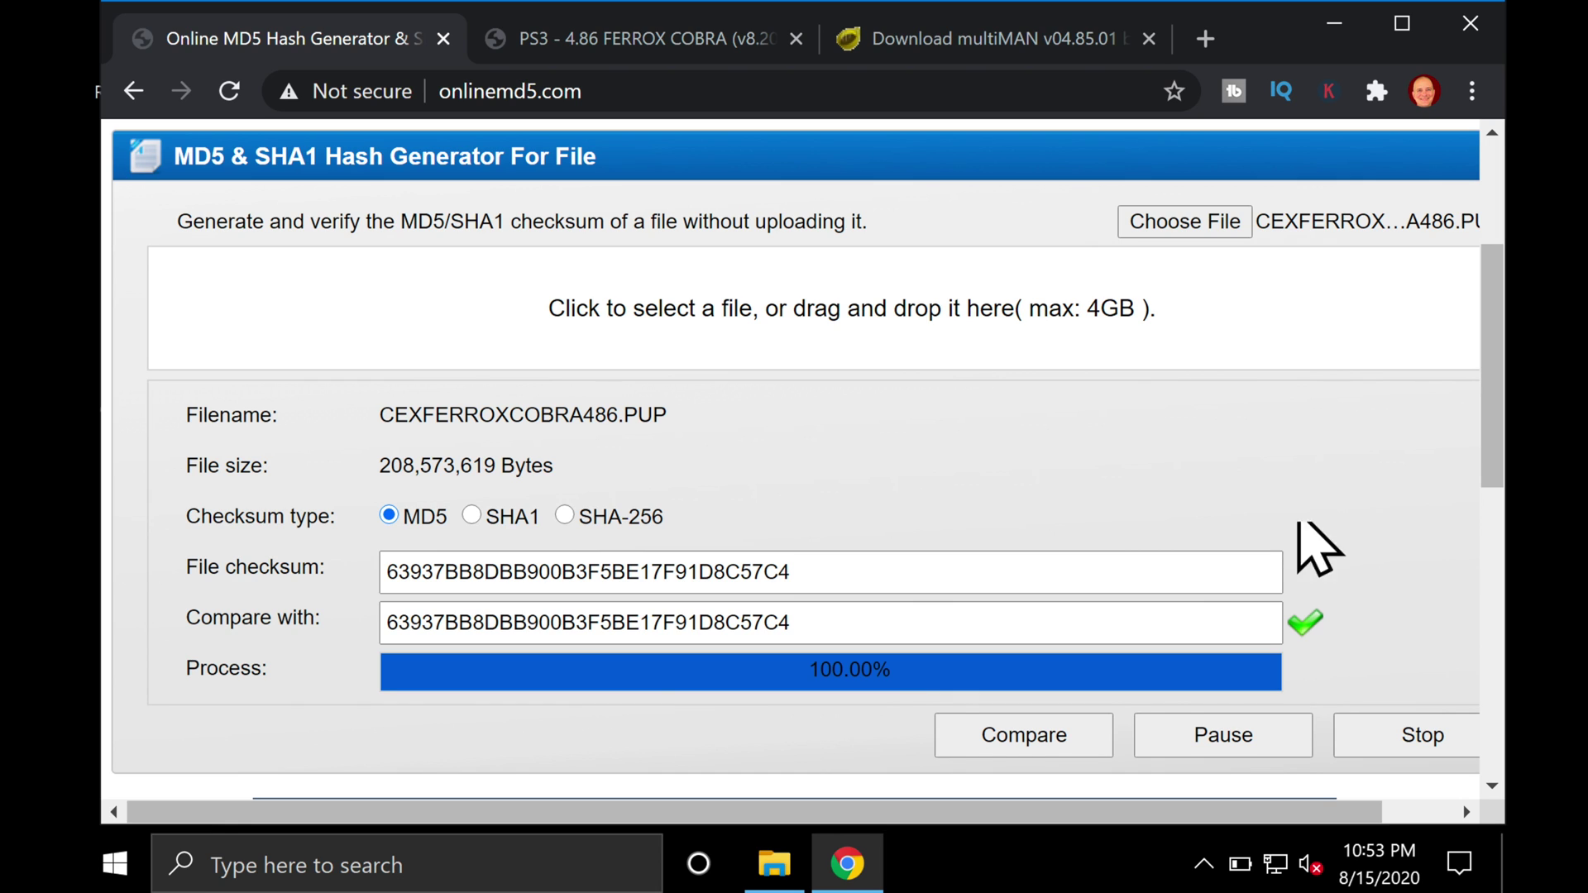
Return to File Explorer and rename CEXFERROXCOBRA486.PUP in the UPDATE folder to PS3UPDAT.PUP.
click(1336, 25)
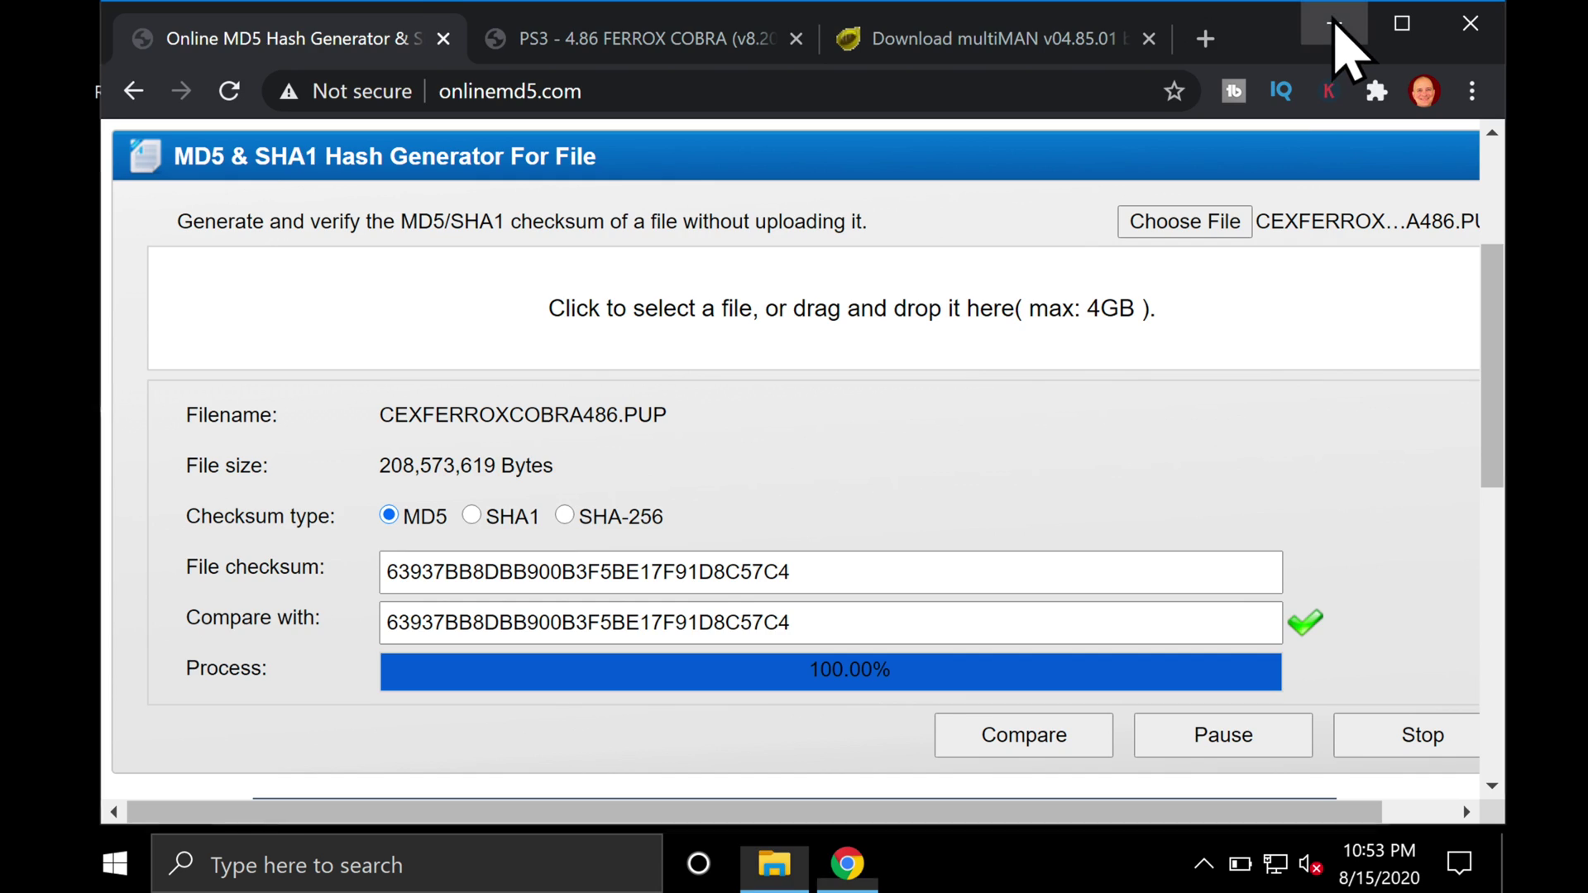
click(633, 201)
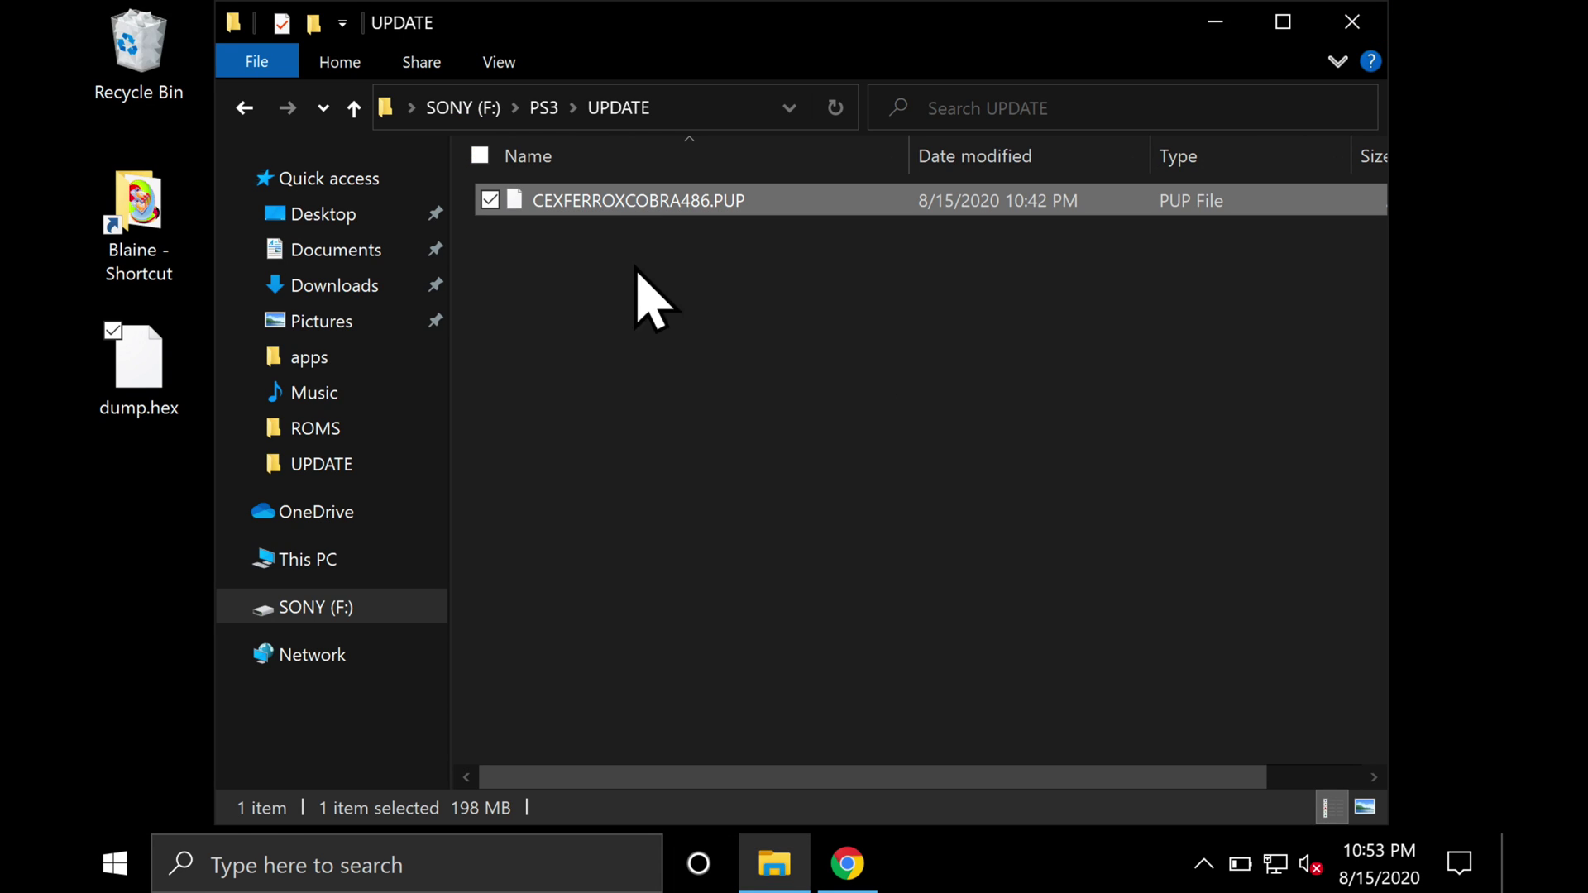
key(F2)
text(PS3UPDAT)
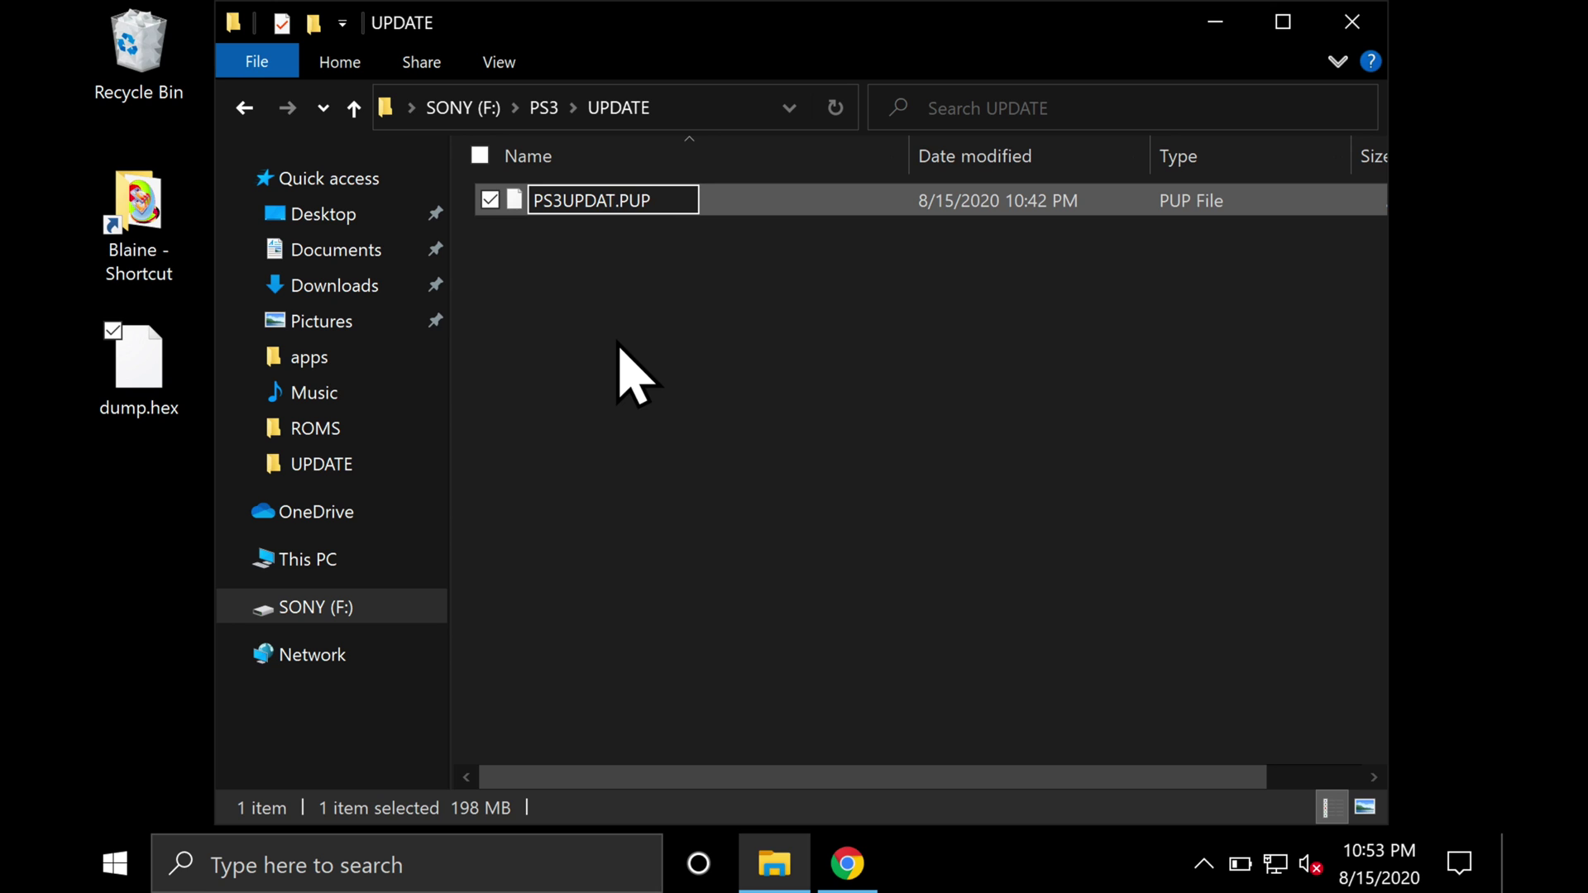
key(Return)
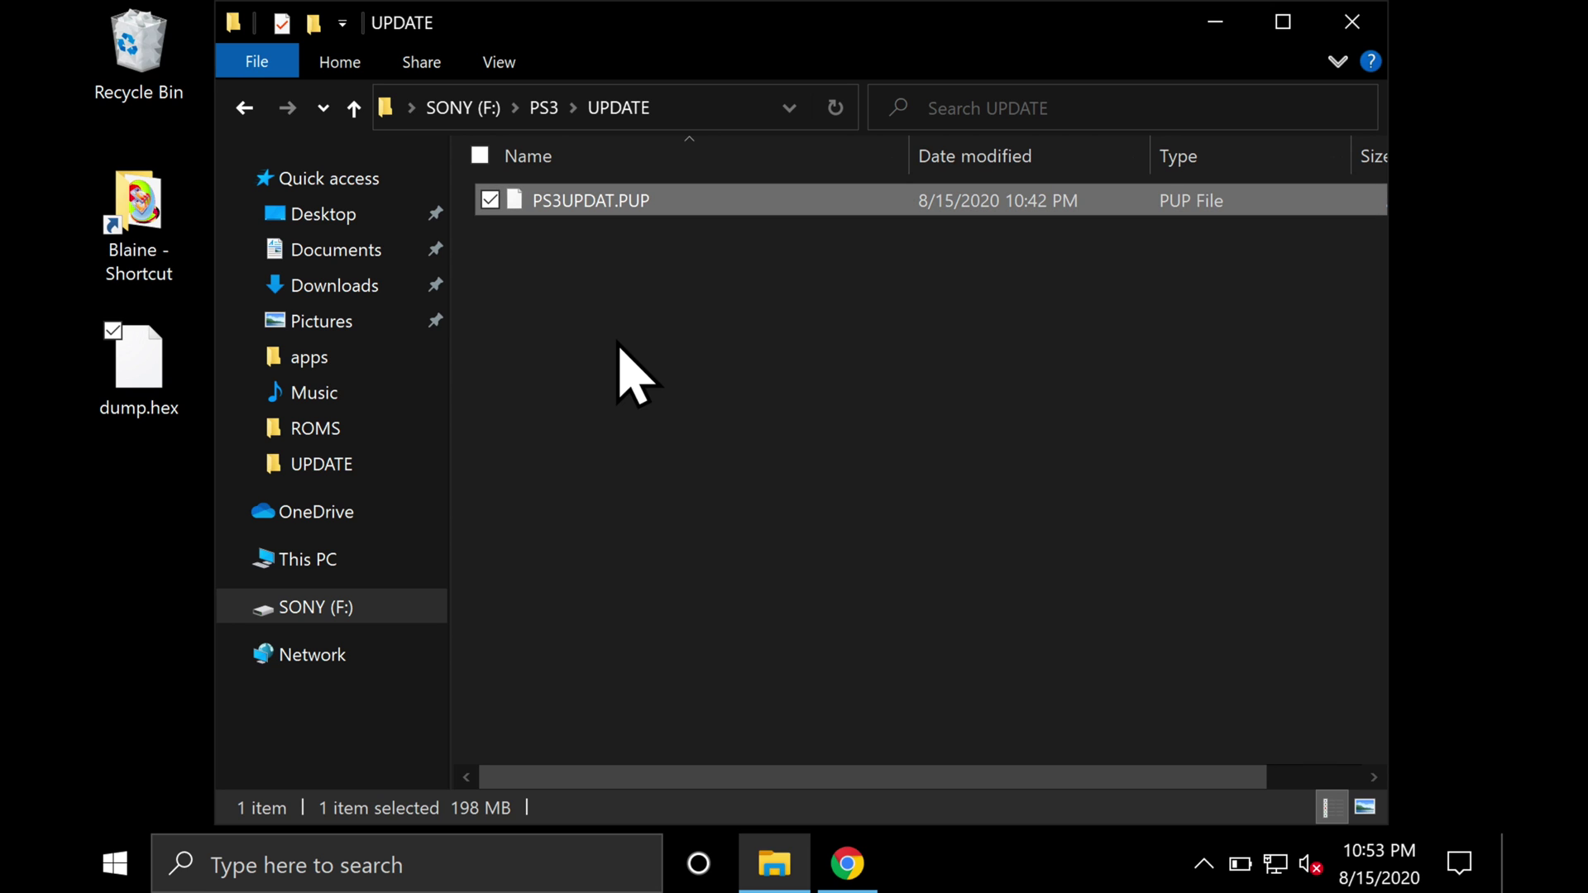
click(588, 283)
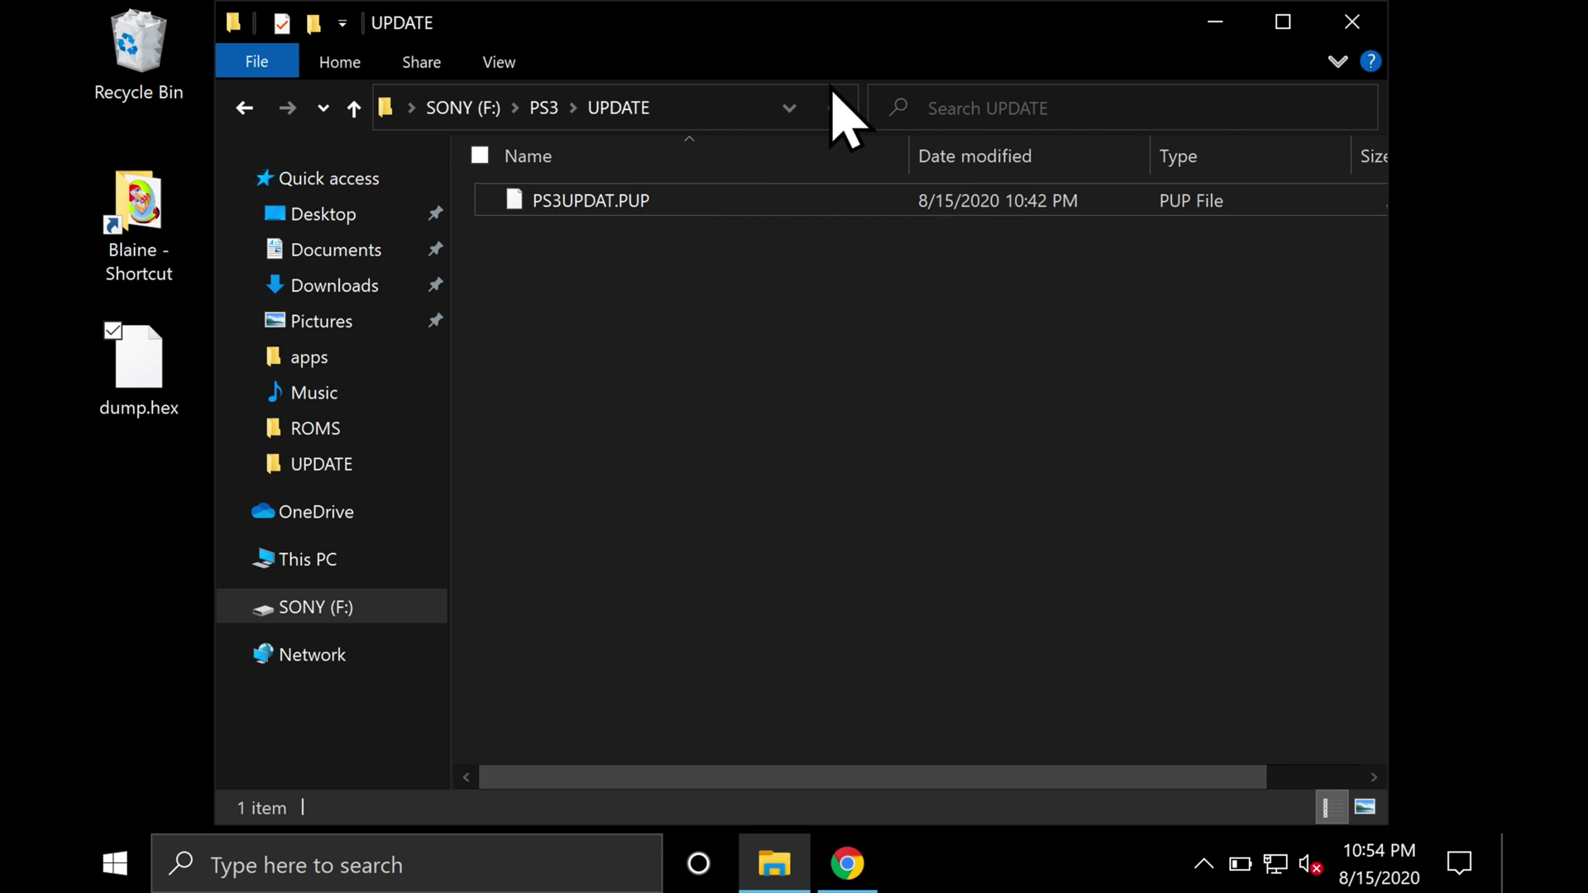
Close the UPDATE folder window and safely eject the SONY (F:) USB drive.
click(1354, 23)
click(941, 240)
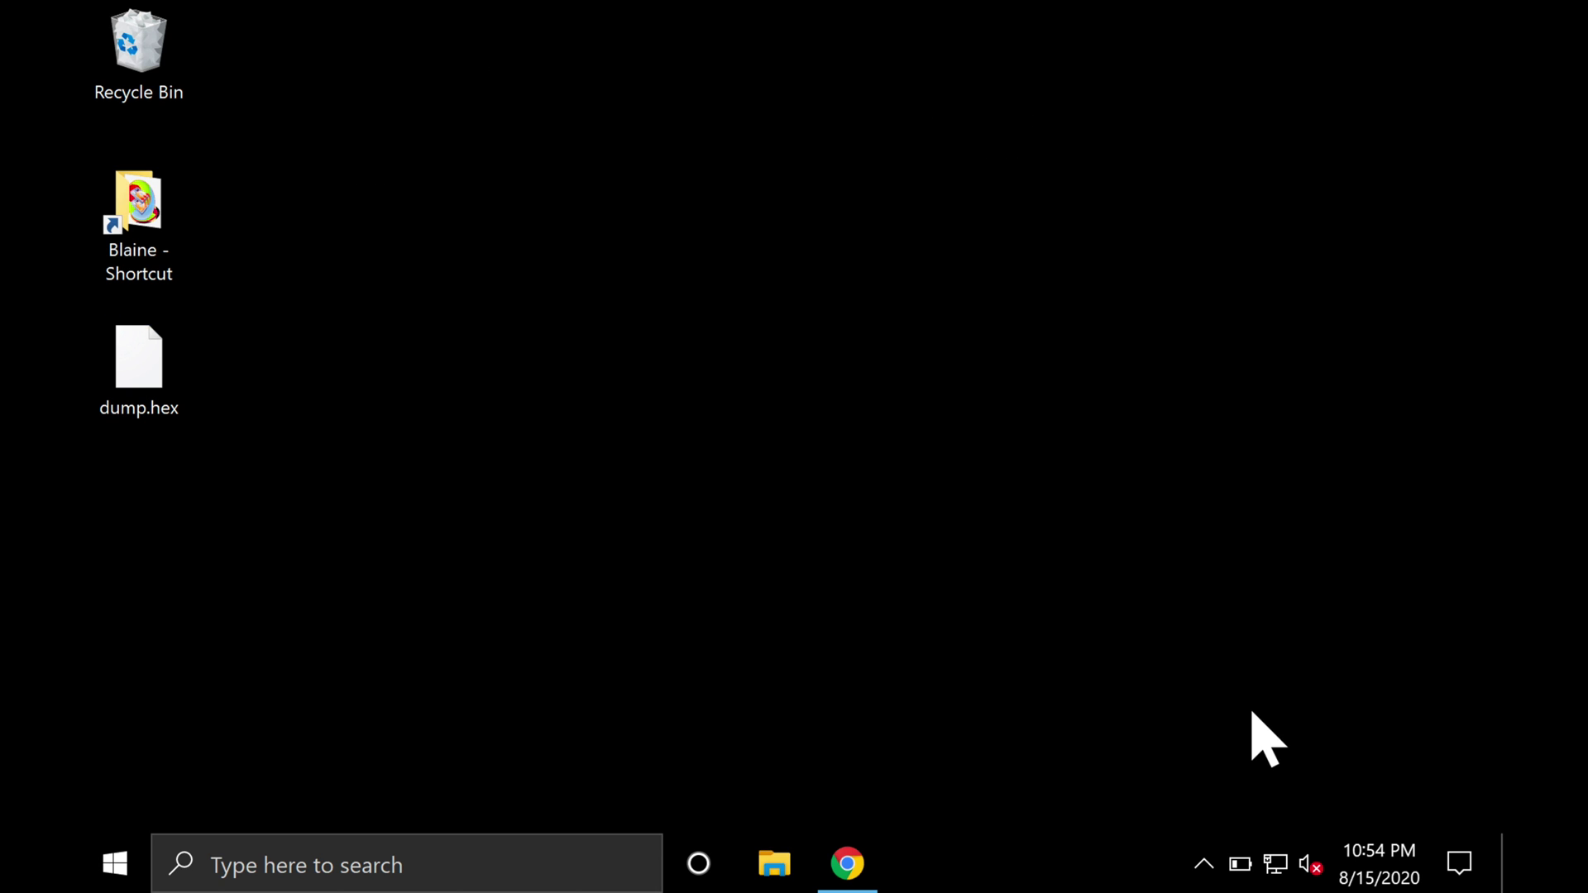
click(1204, 864)
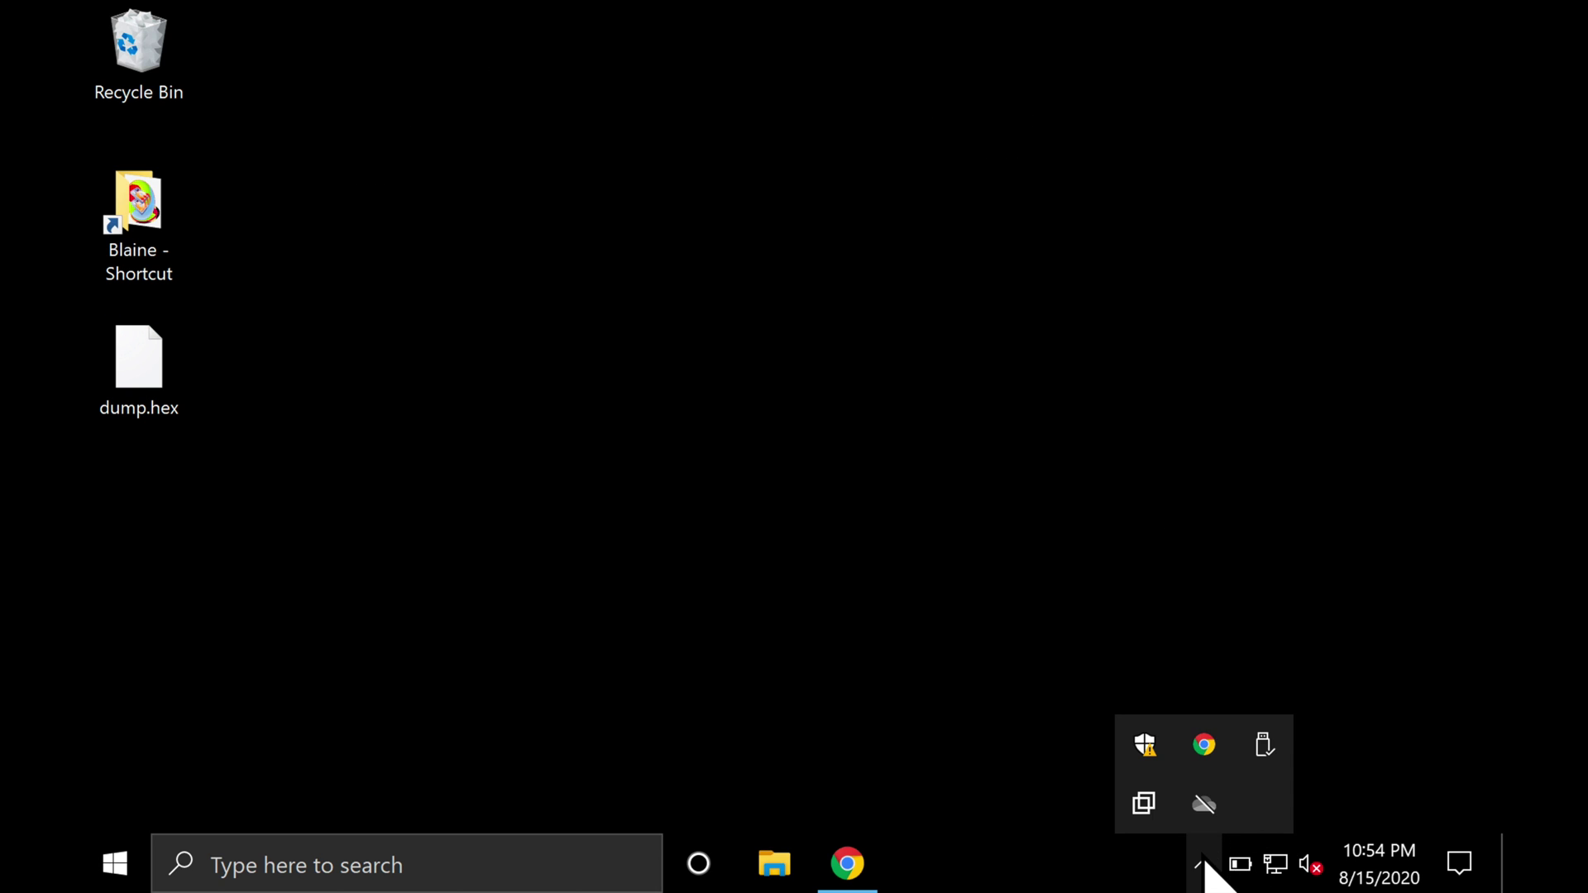
right_click(1263, 742)
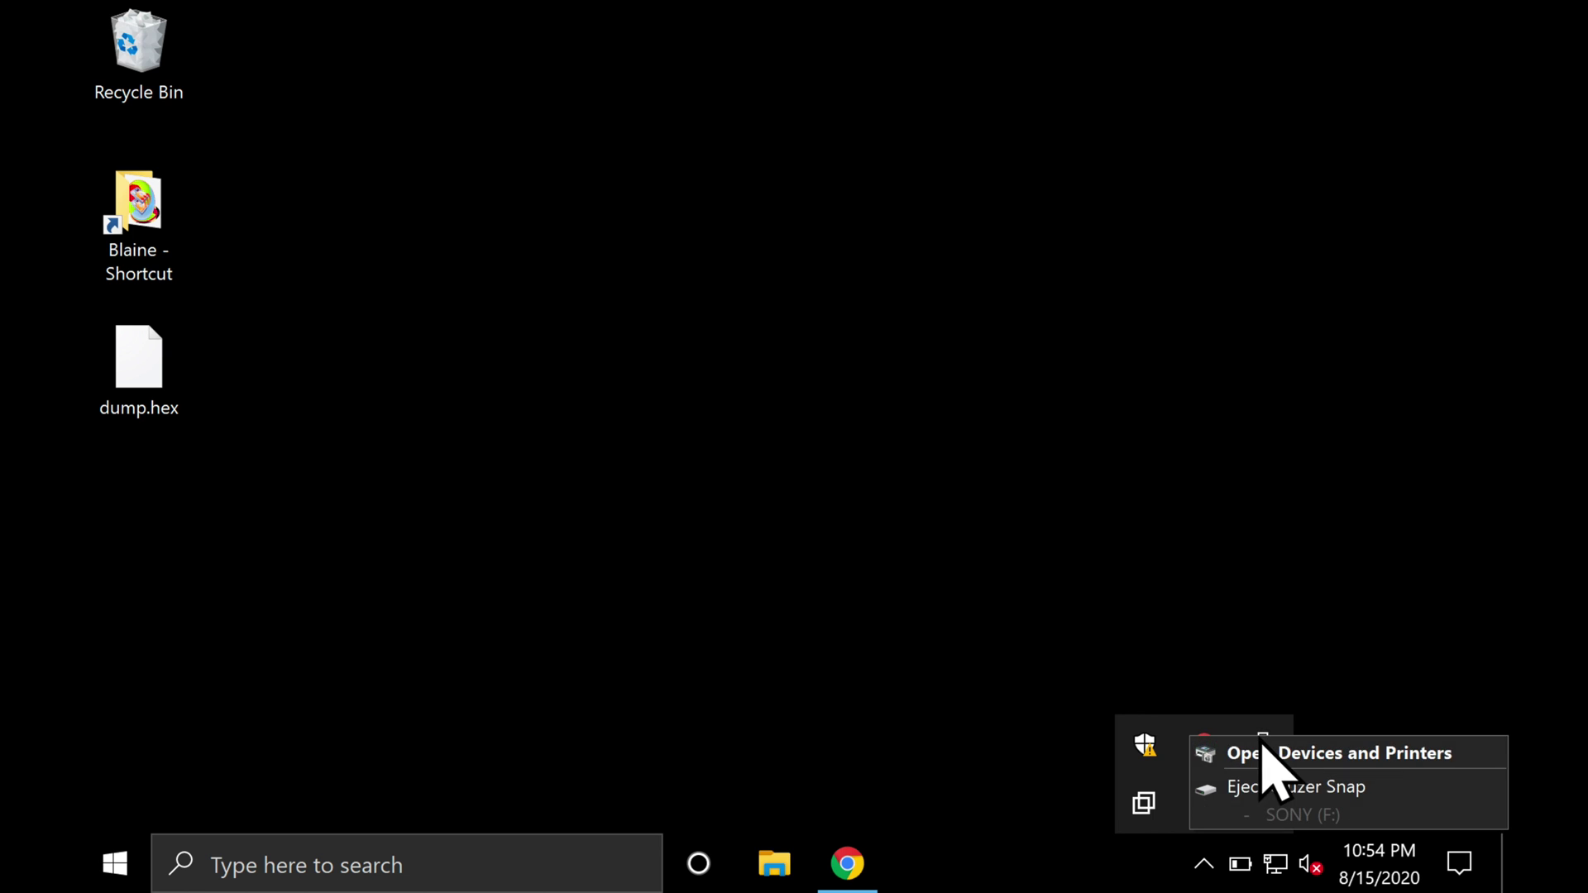
click(1271, 790)
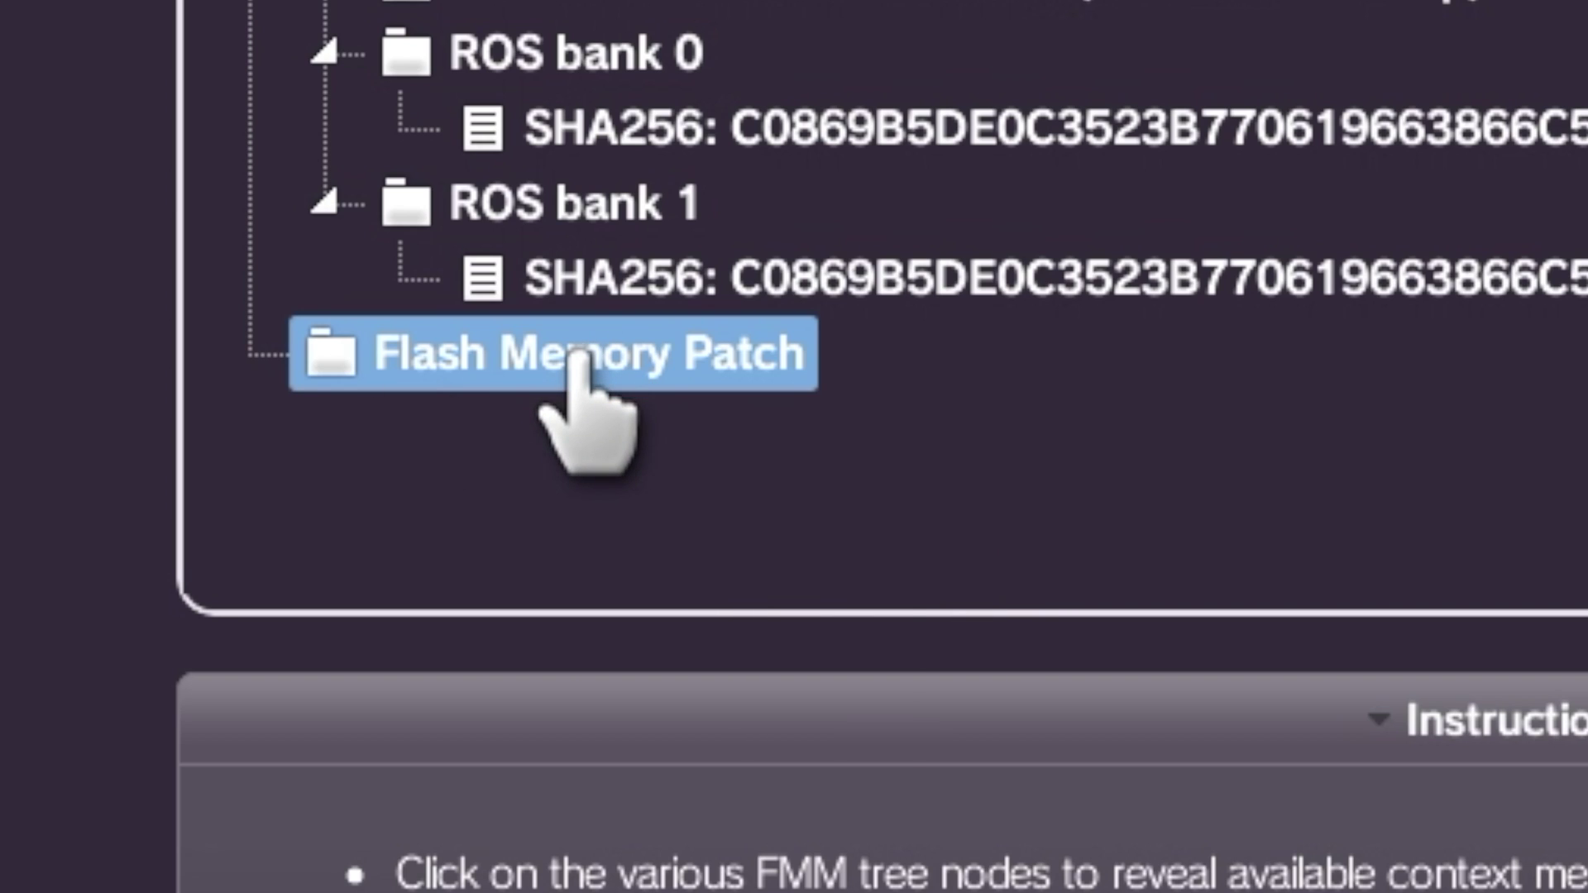
Switch to the PS3 Toolset's Flash Memory Manager and load the Flash Memory Patch via HTTPS.
click(337, 351)
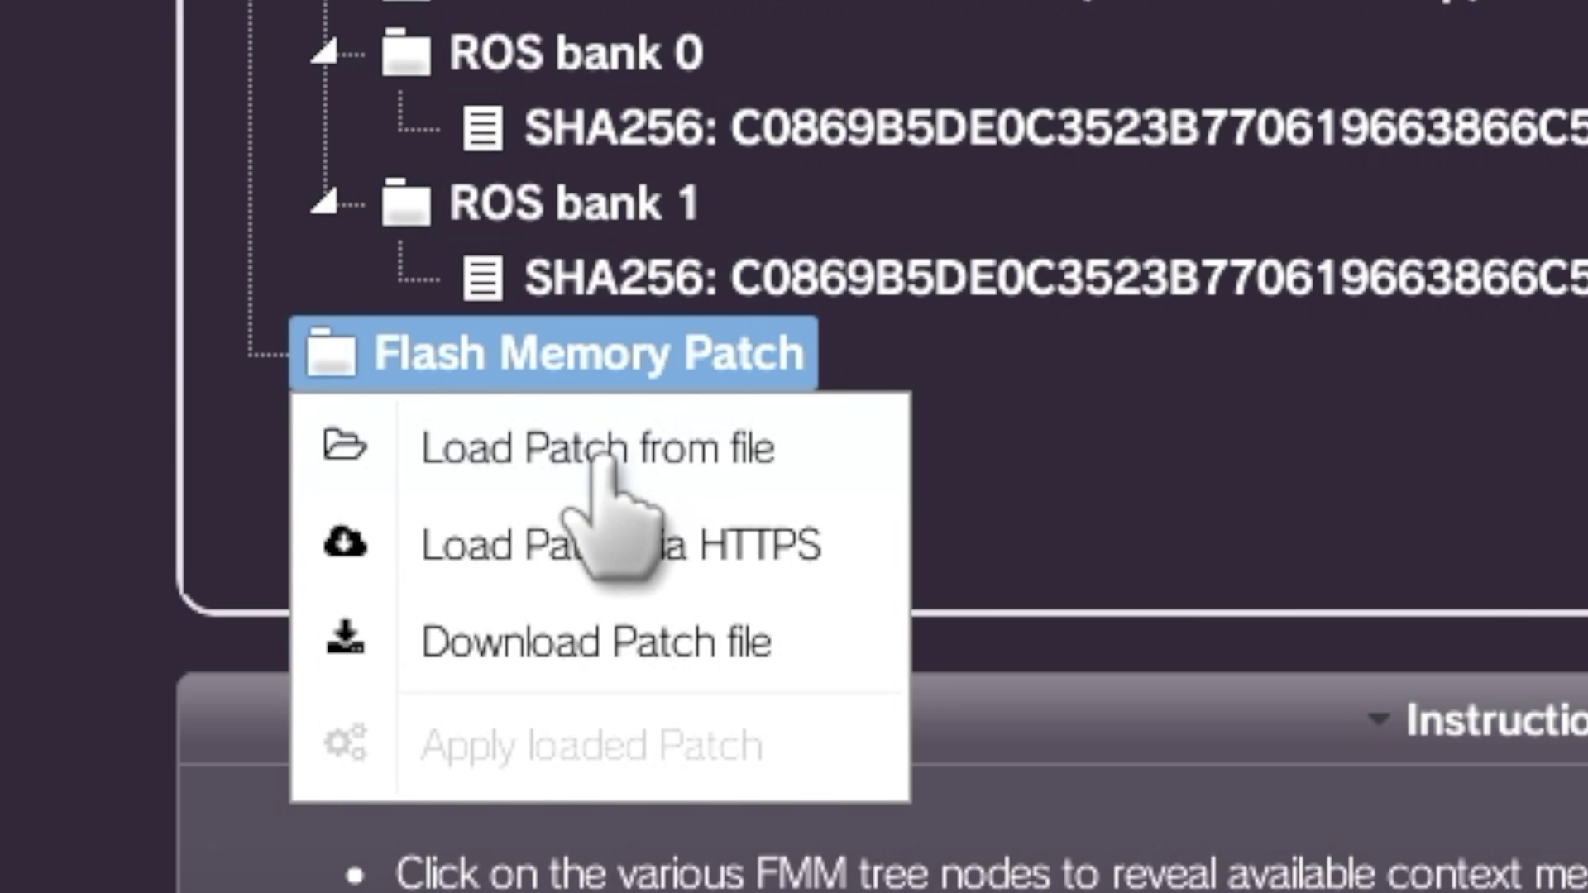
click(610, 538)
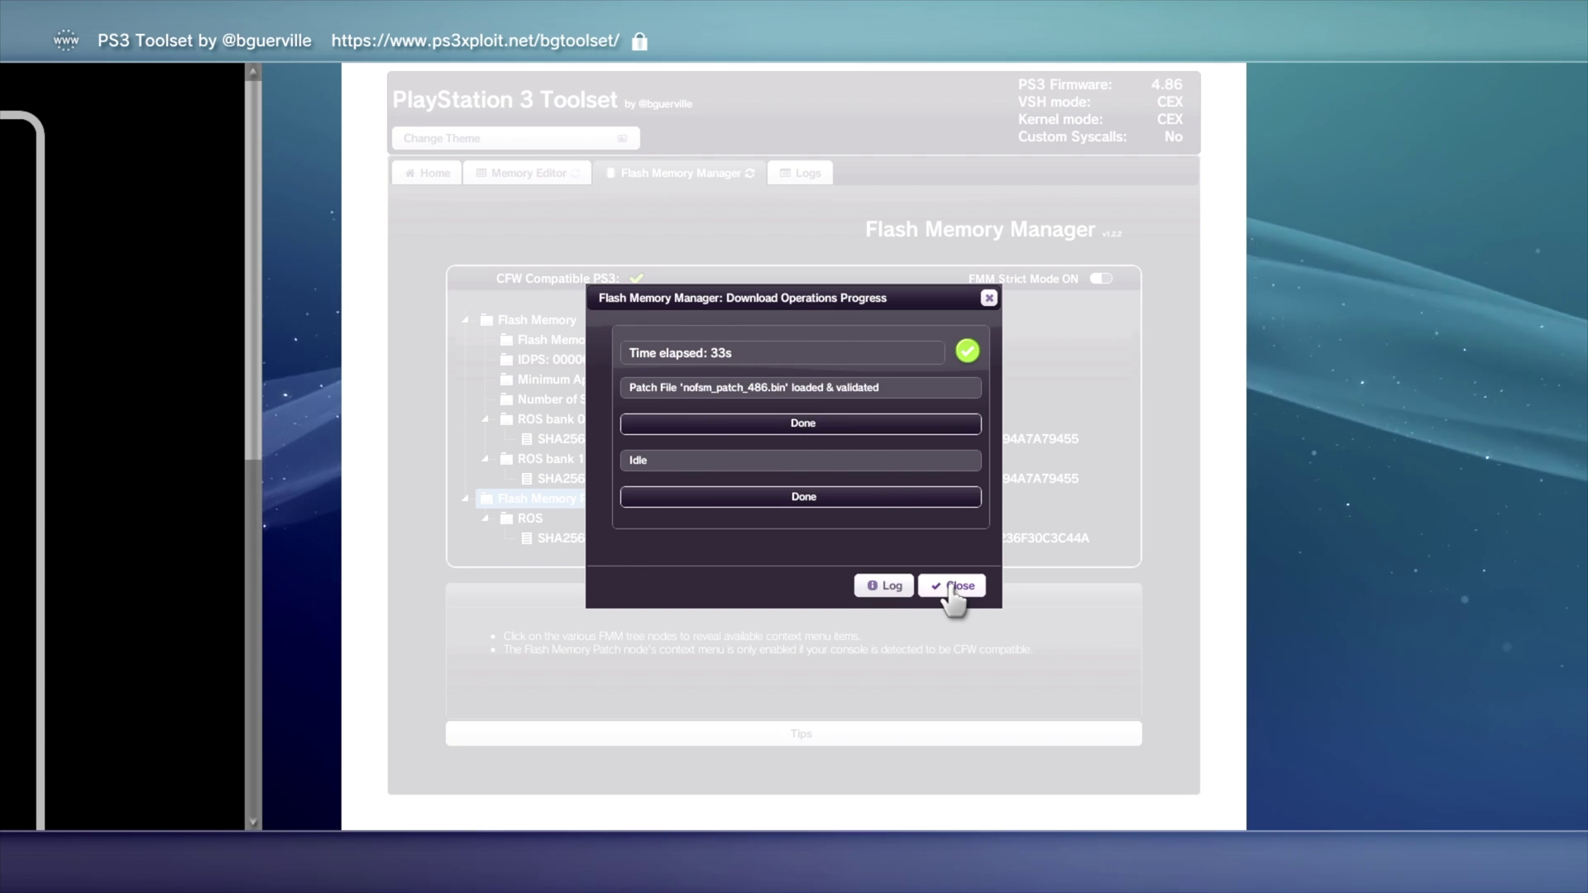
click(952, 585)
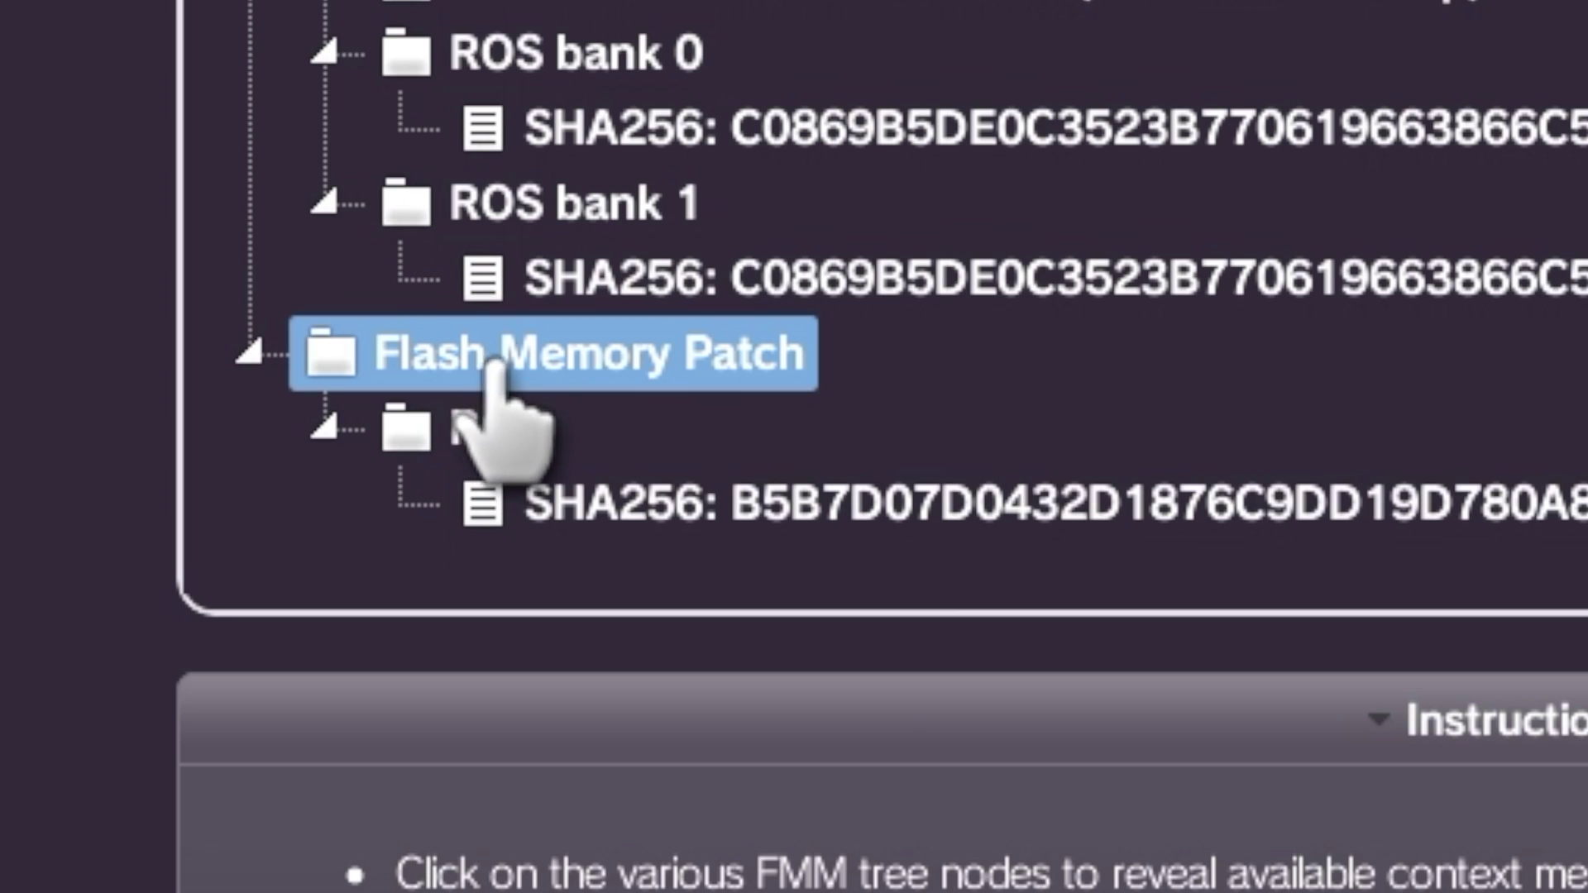
Apply the loaded patch to the PS3 flash memory and accept the patch confirmation.
click(337, 351)
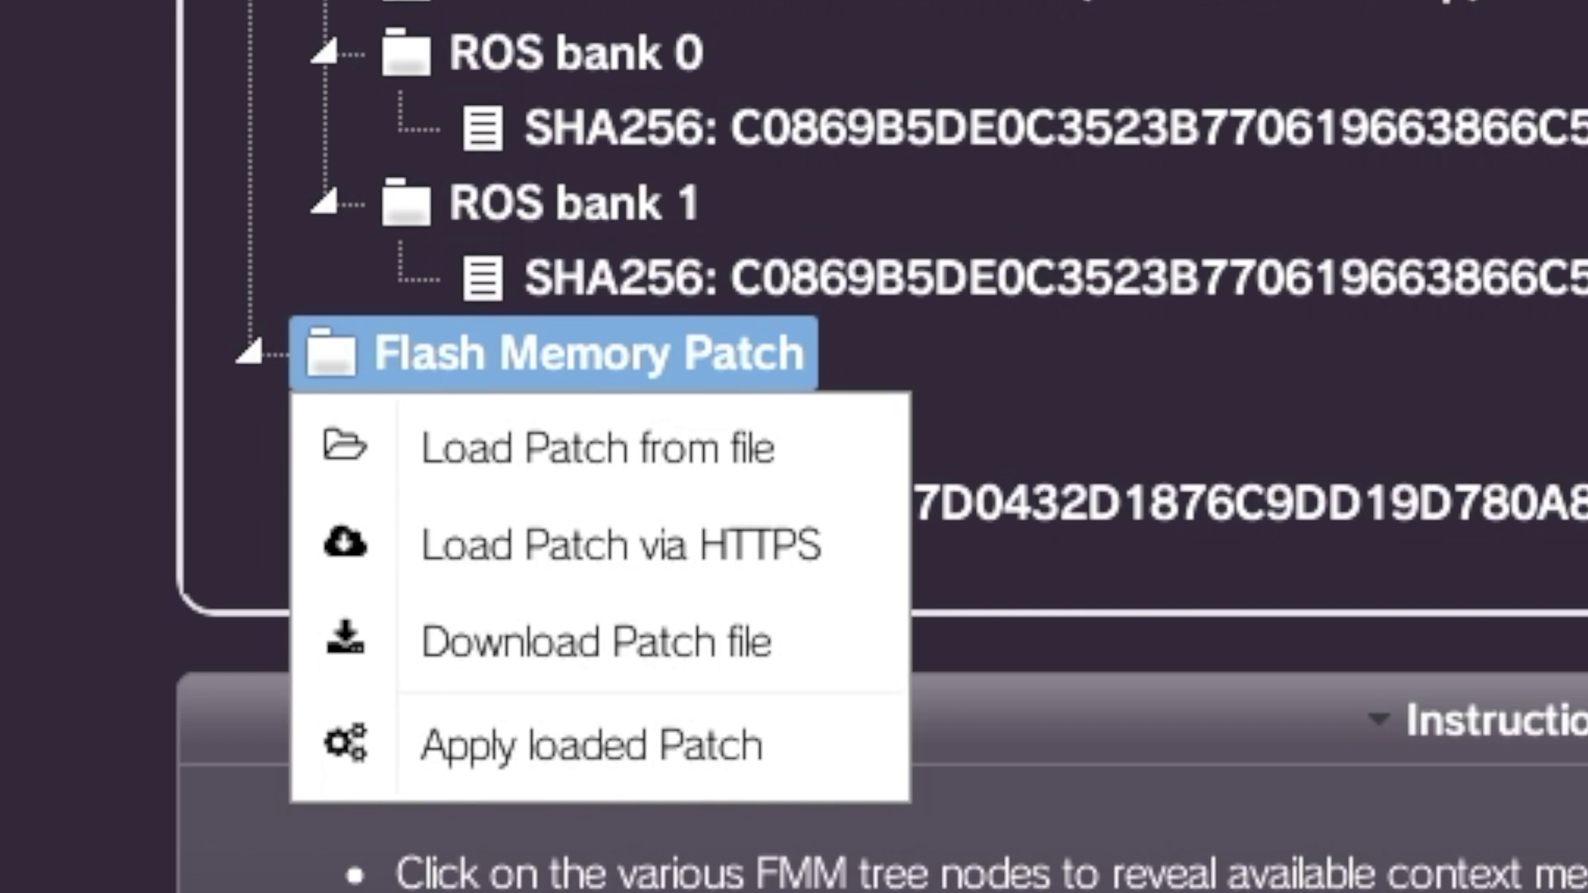
click(533, 744)
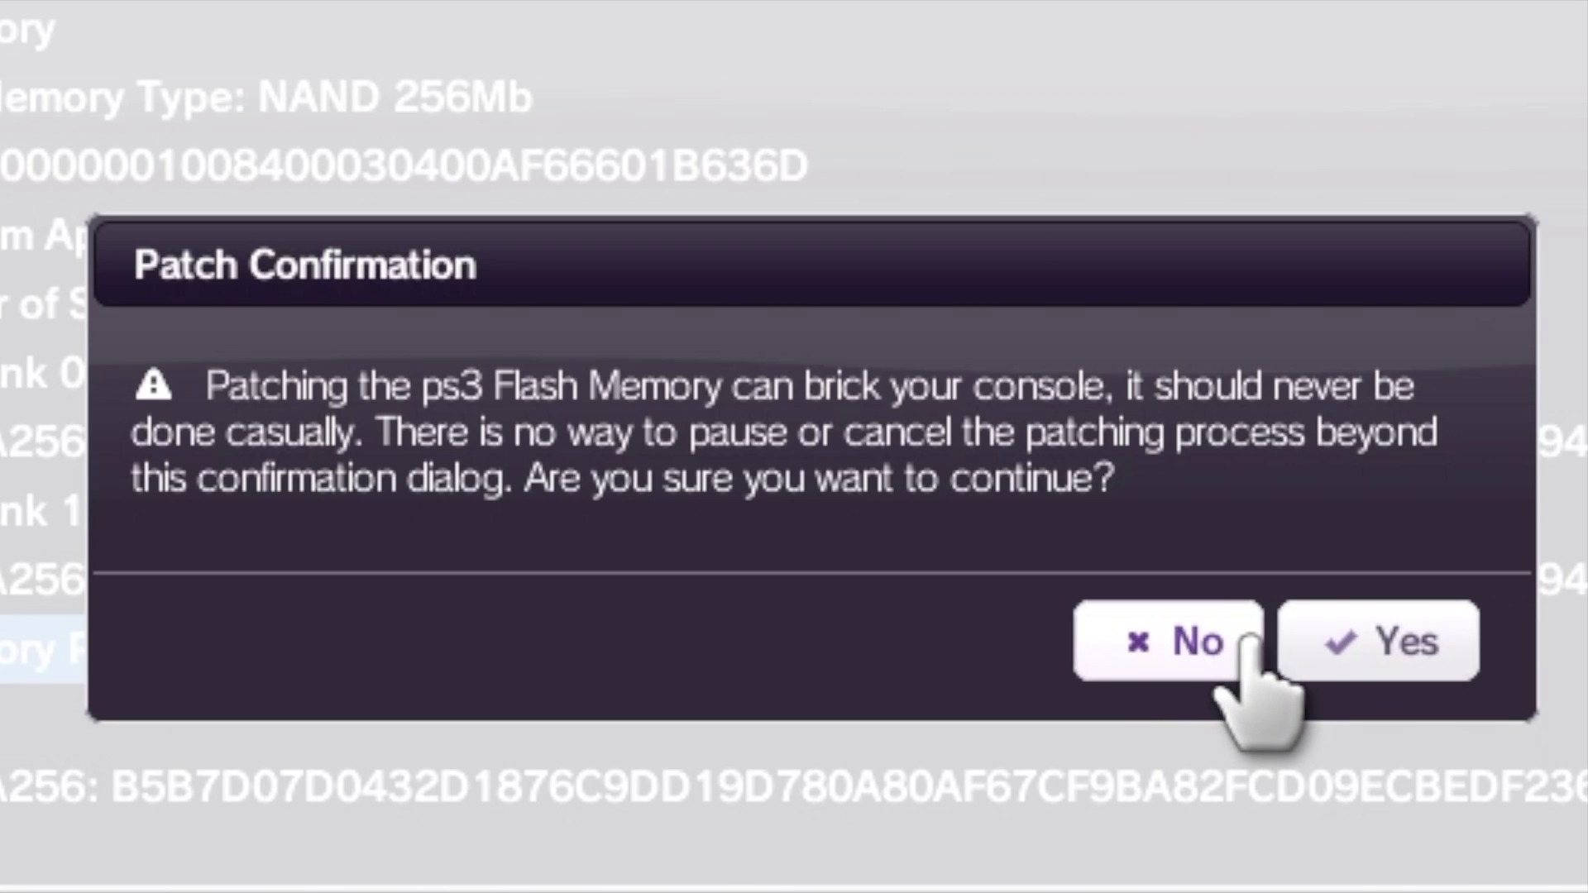
click(1379, 641)
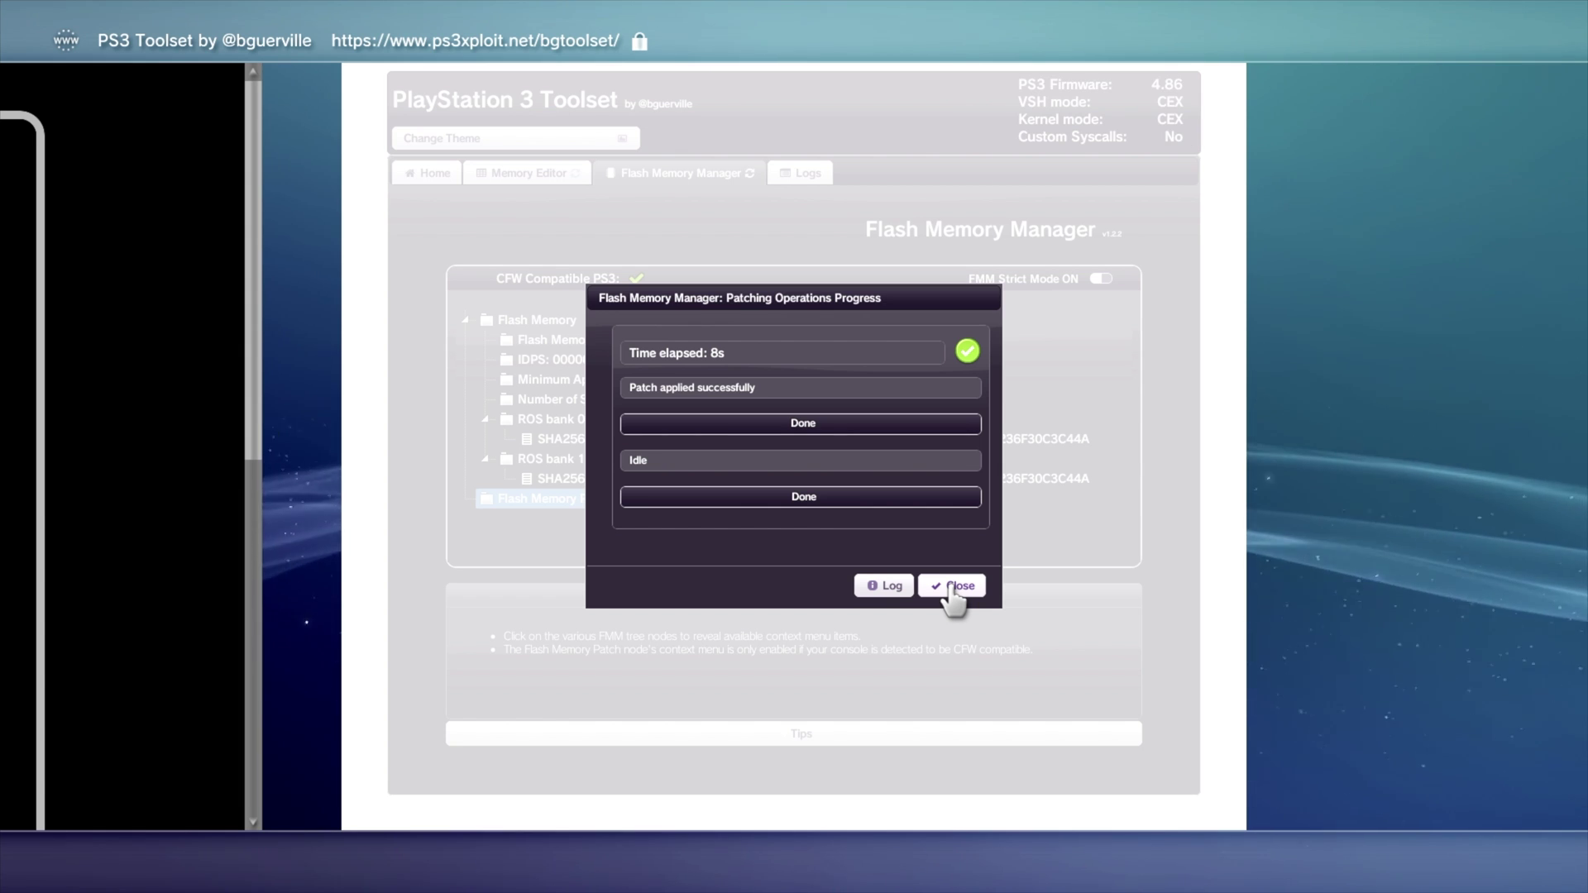
Dismiss the flash patching progress window and switch from the browser to the Settings category of the PS3 home menu.
click(951, 587)
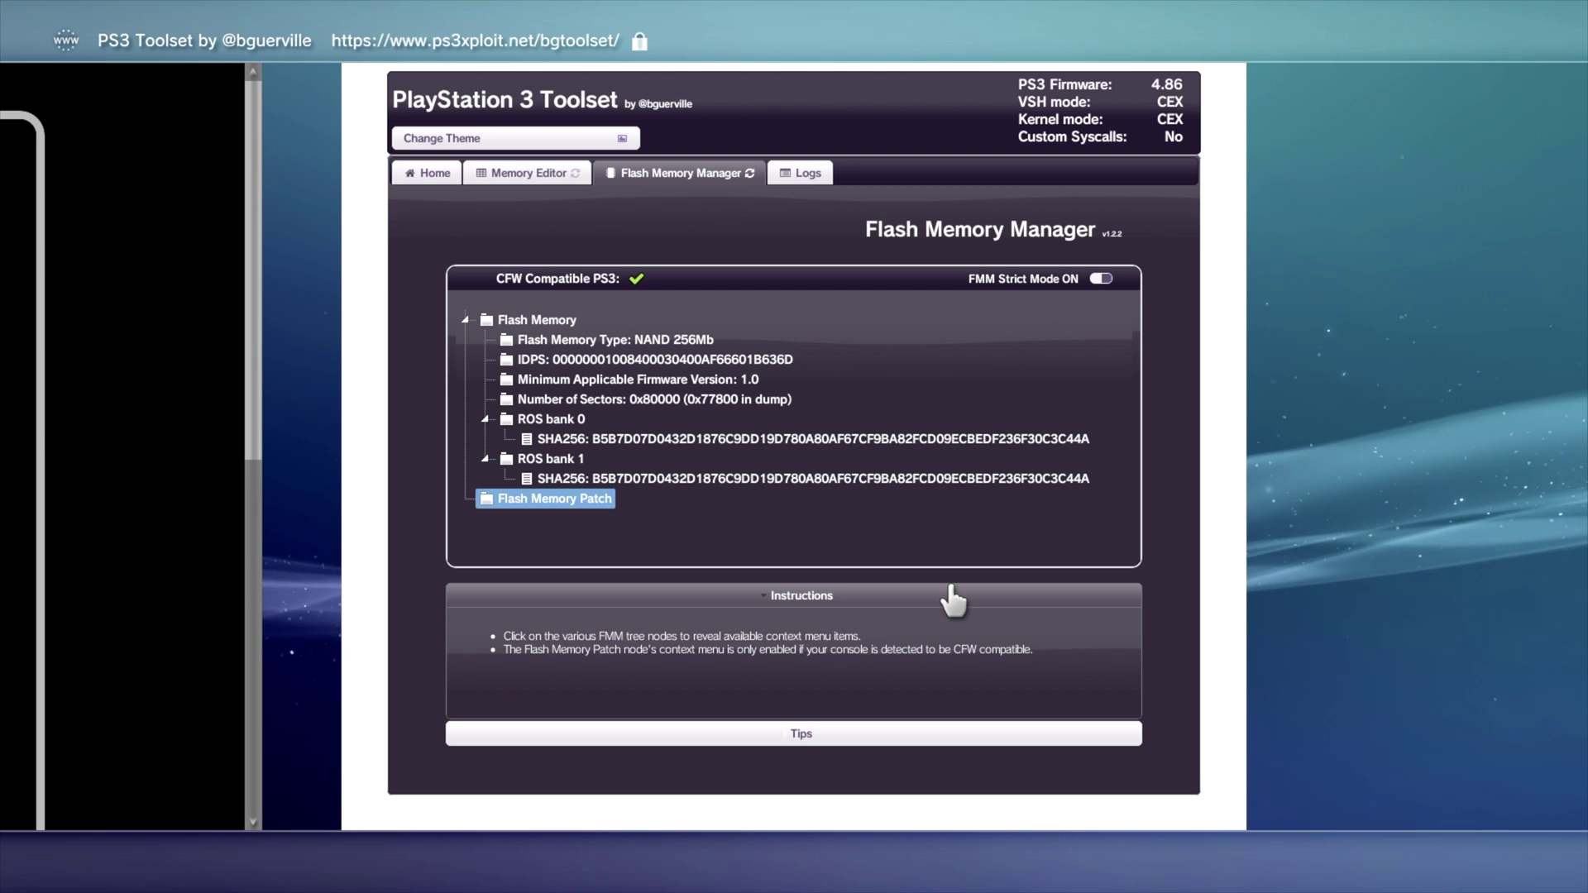
key(super)
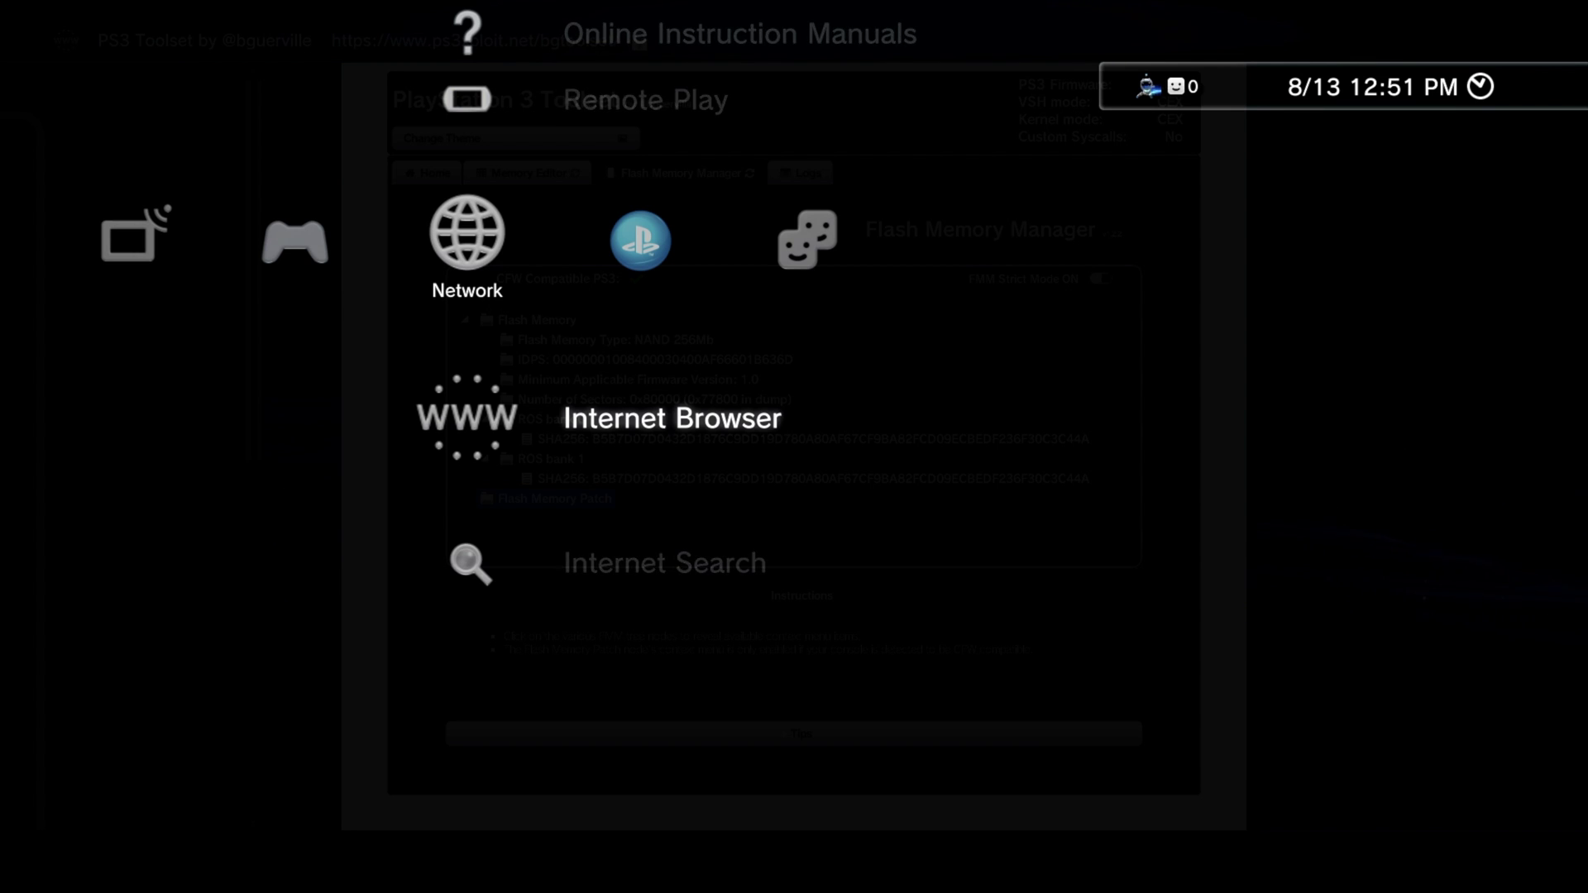
key(Left)
key(Left)
key(Left)
key(Left)
key(Left)
key(Left)
key(Left)
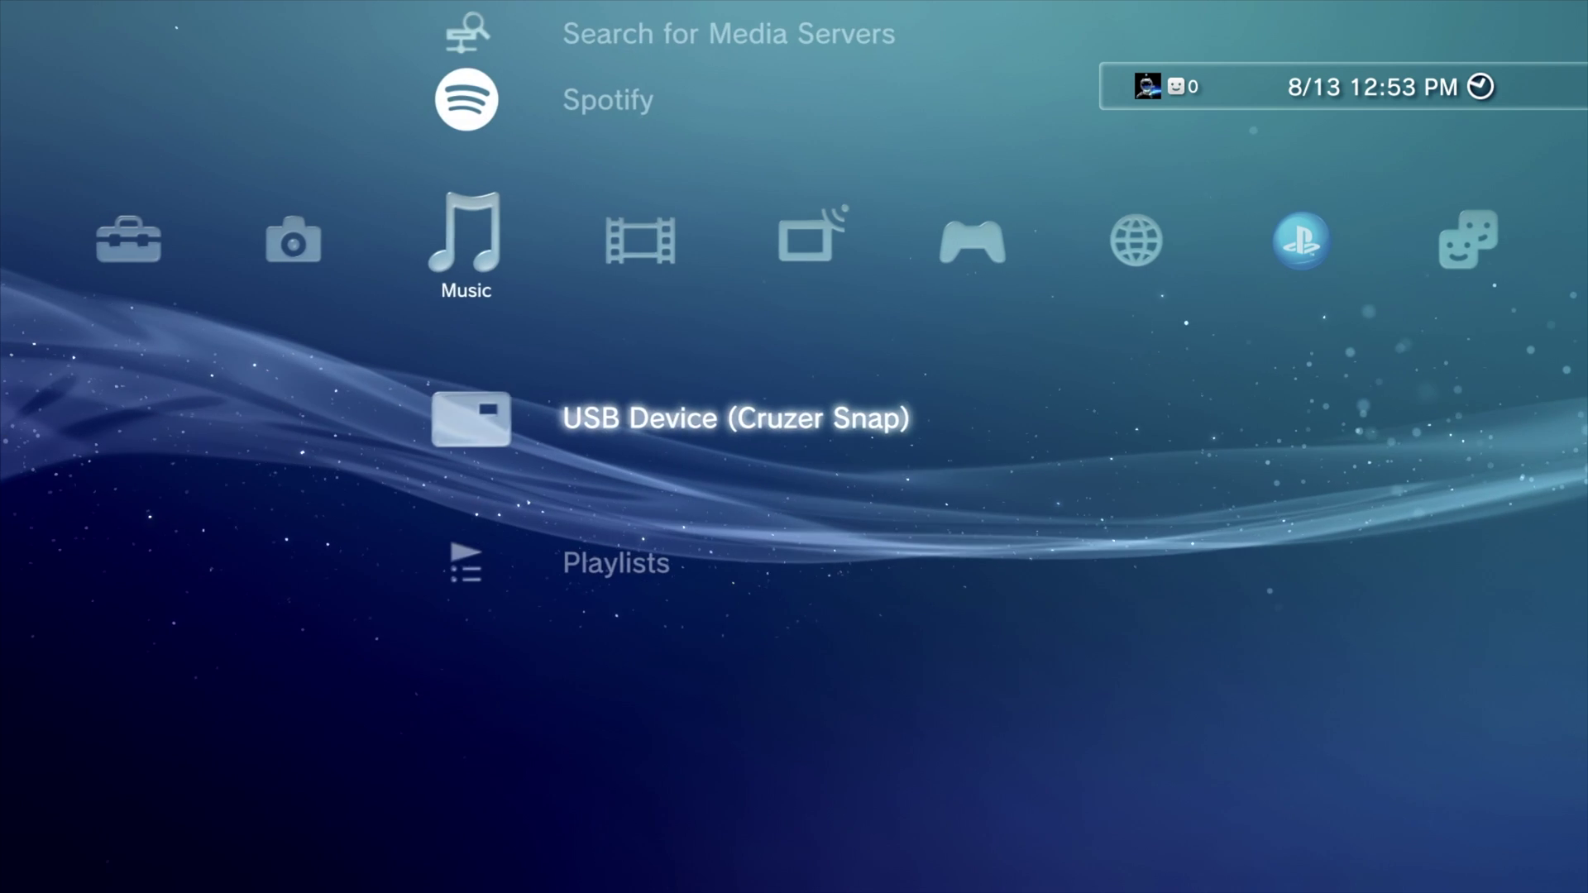
key(Left)
key(Left)
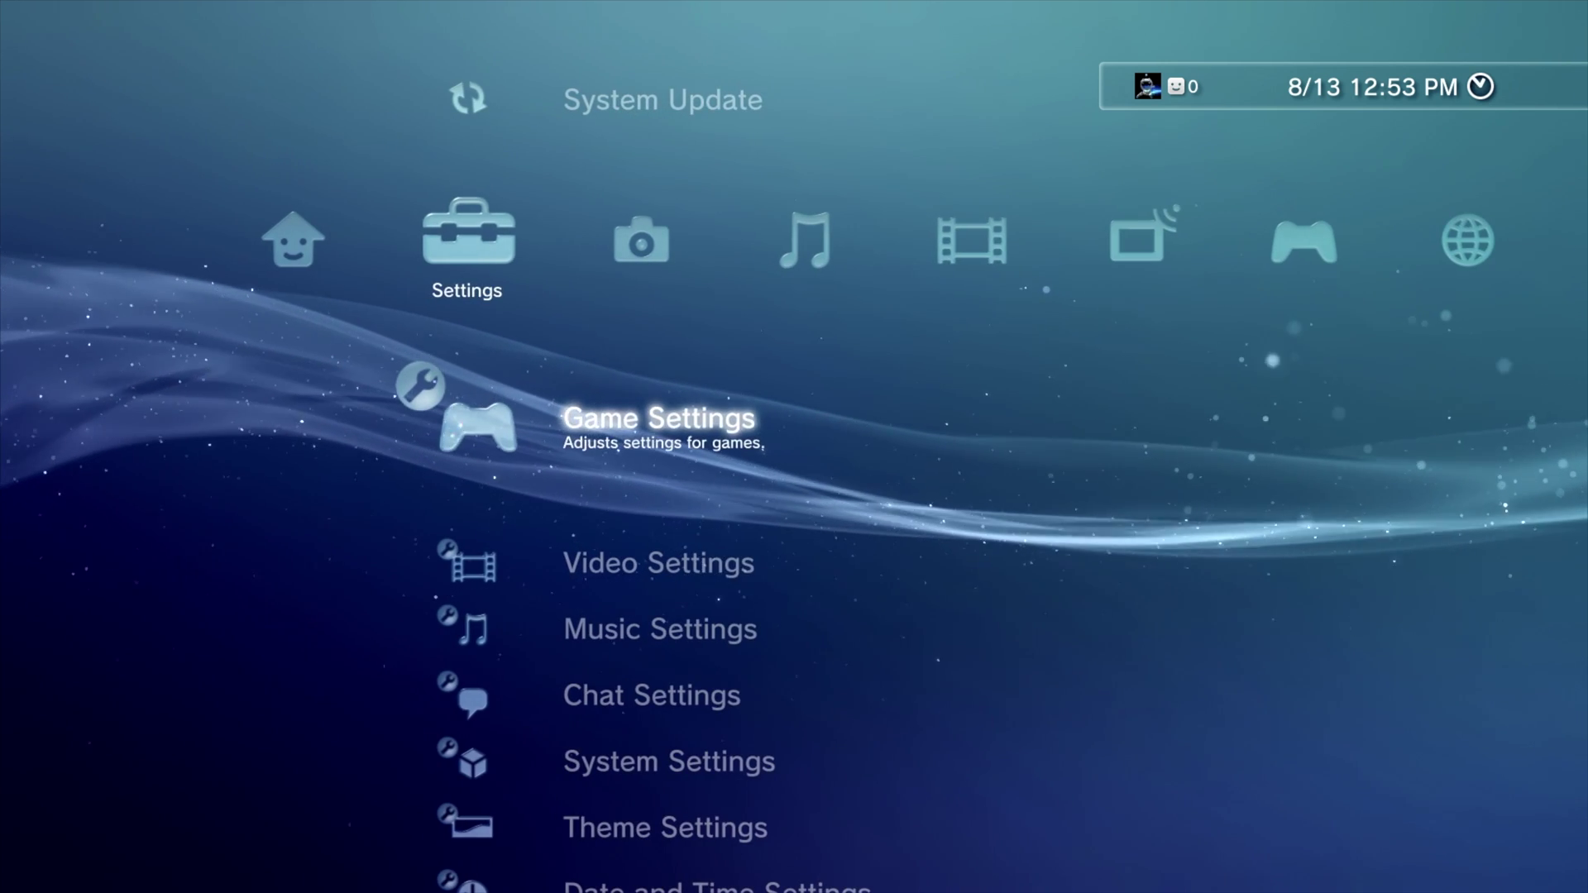
Open System Update and choose Update via Storage Media as the update method.
key(Up)
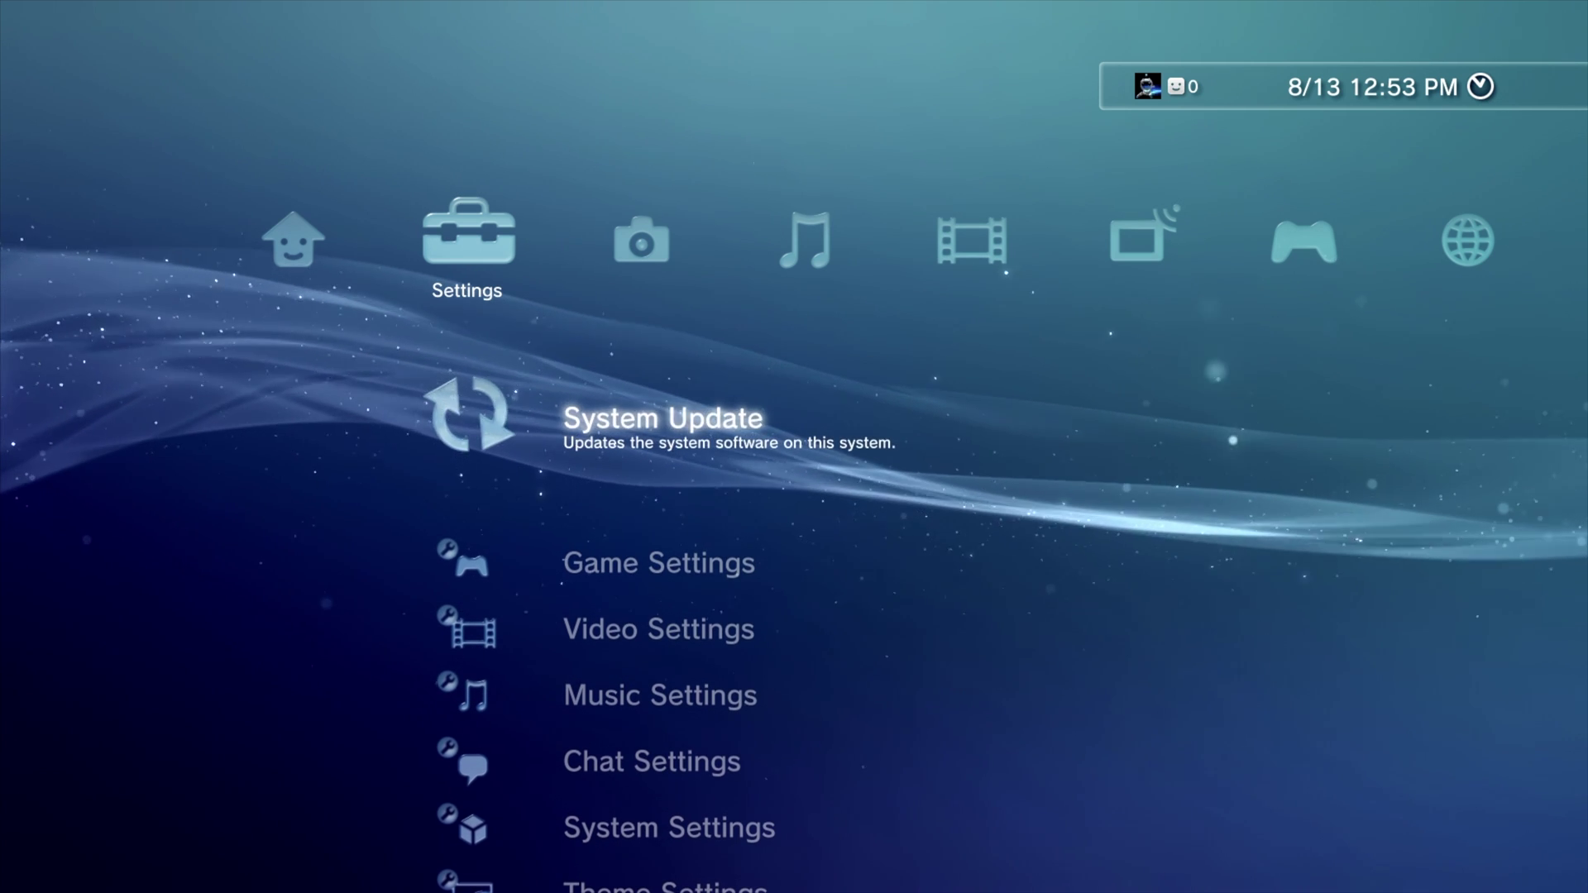
key(Return)
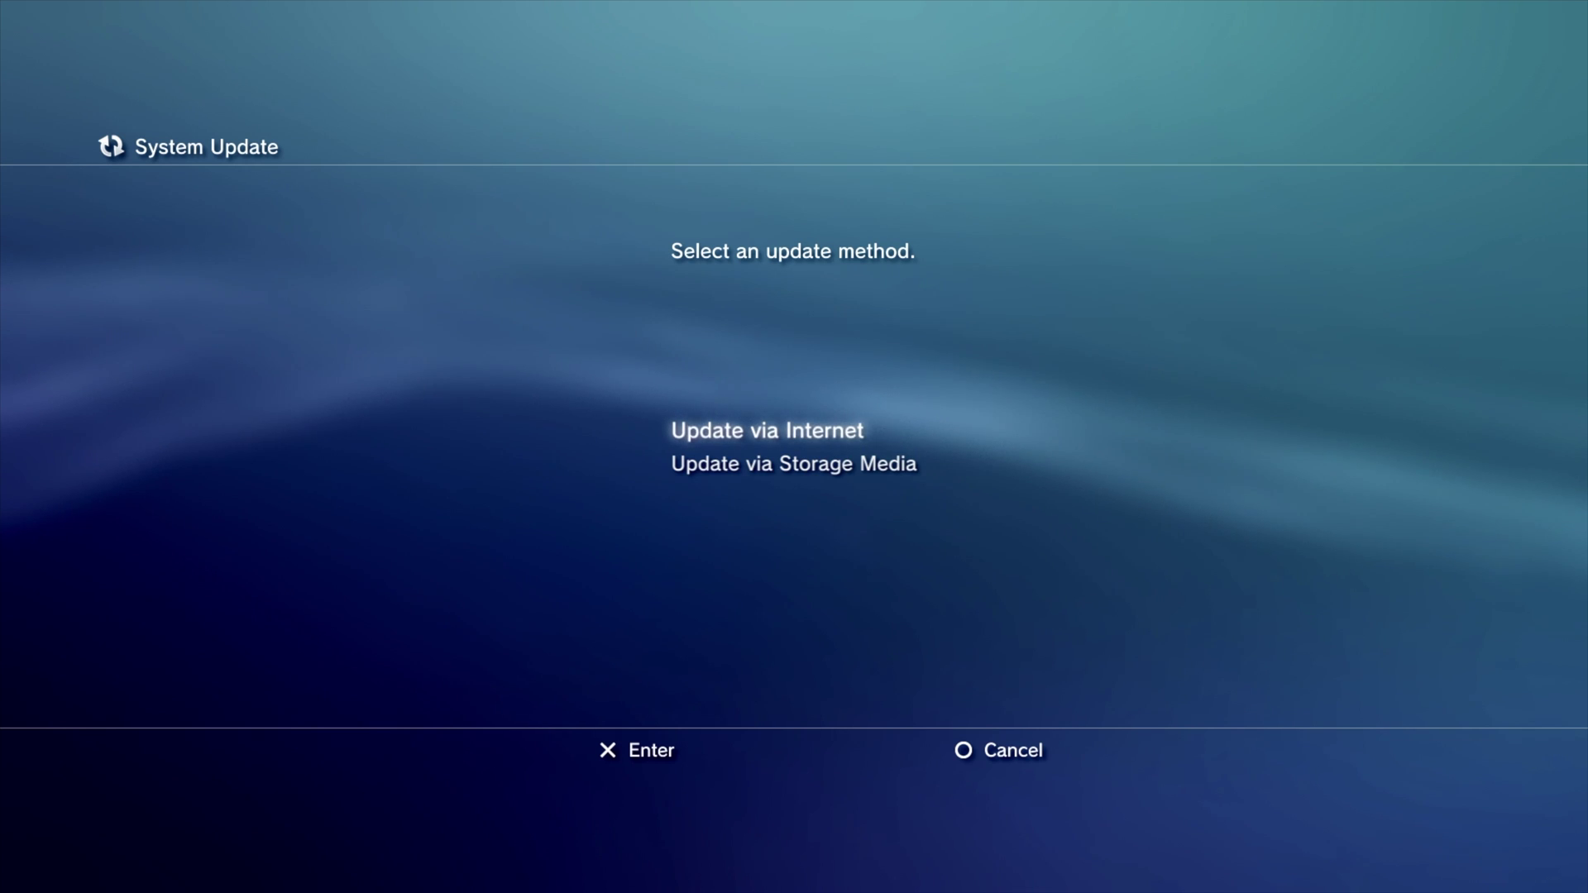
key(Down)
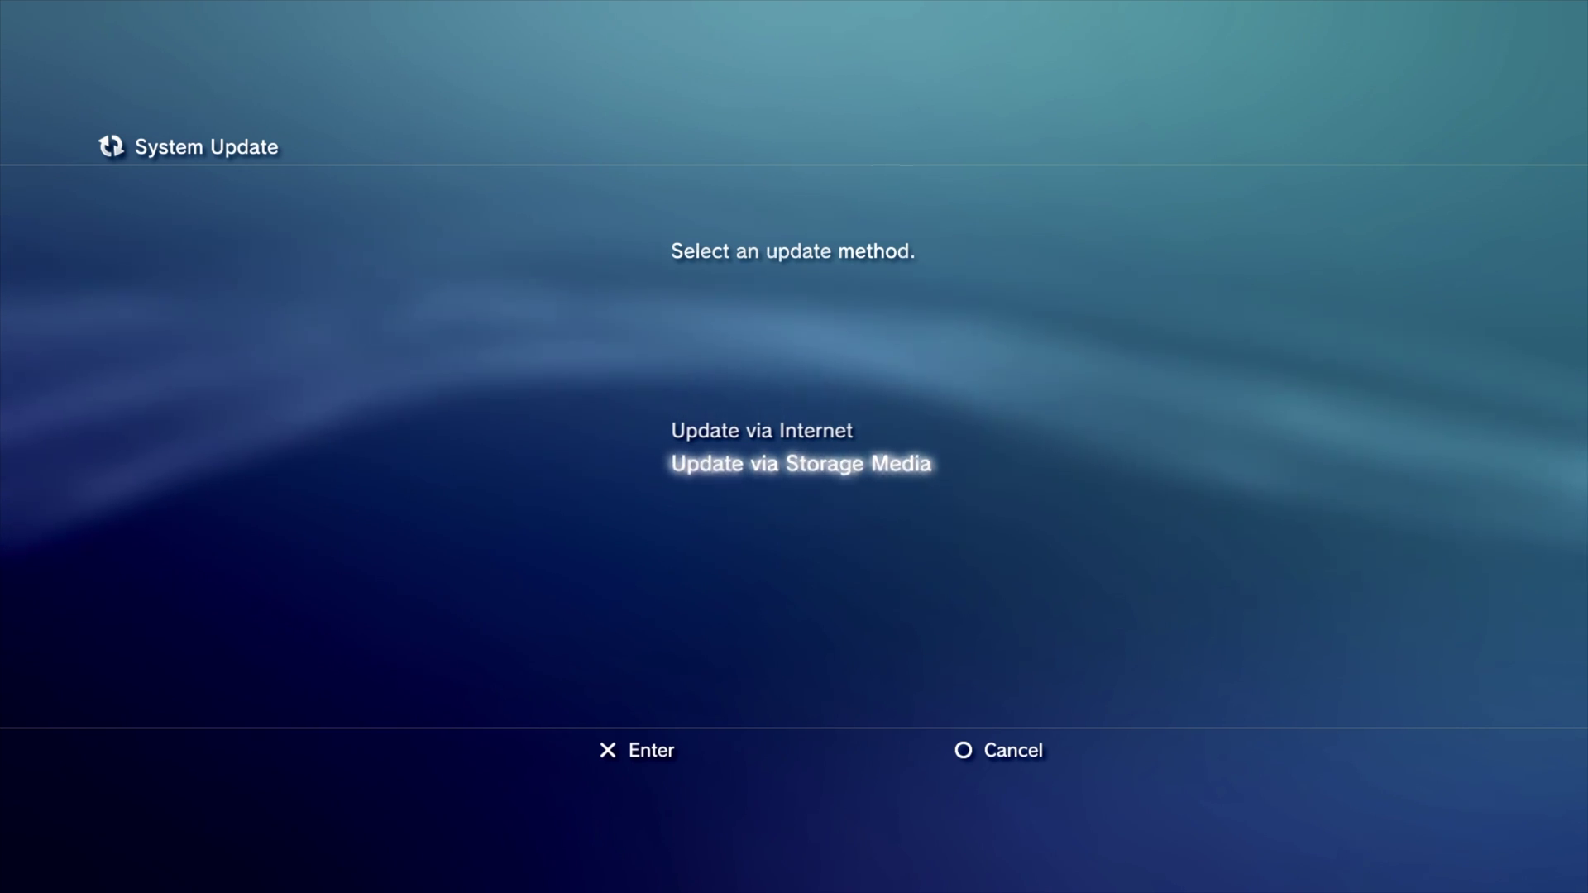
key(Return)
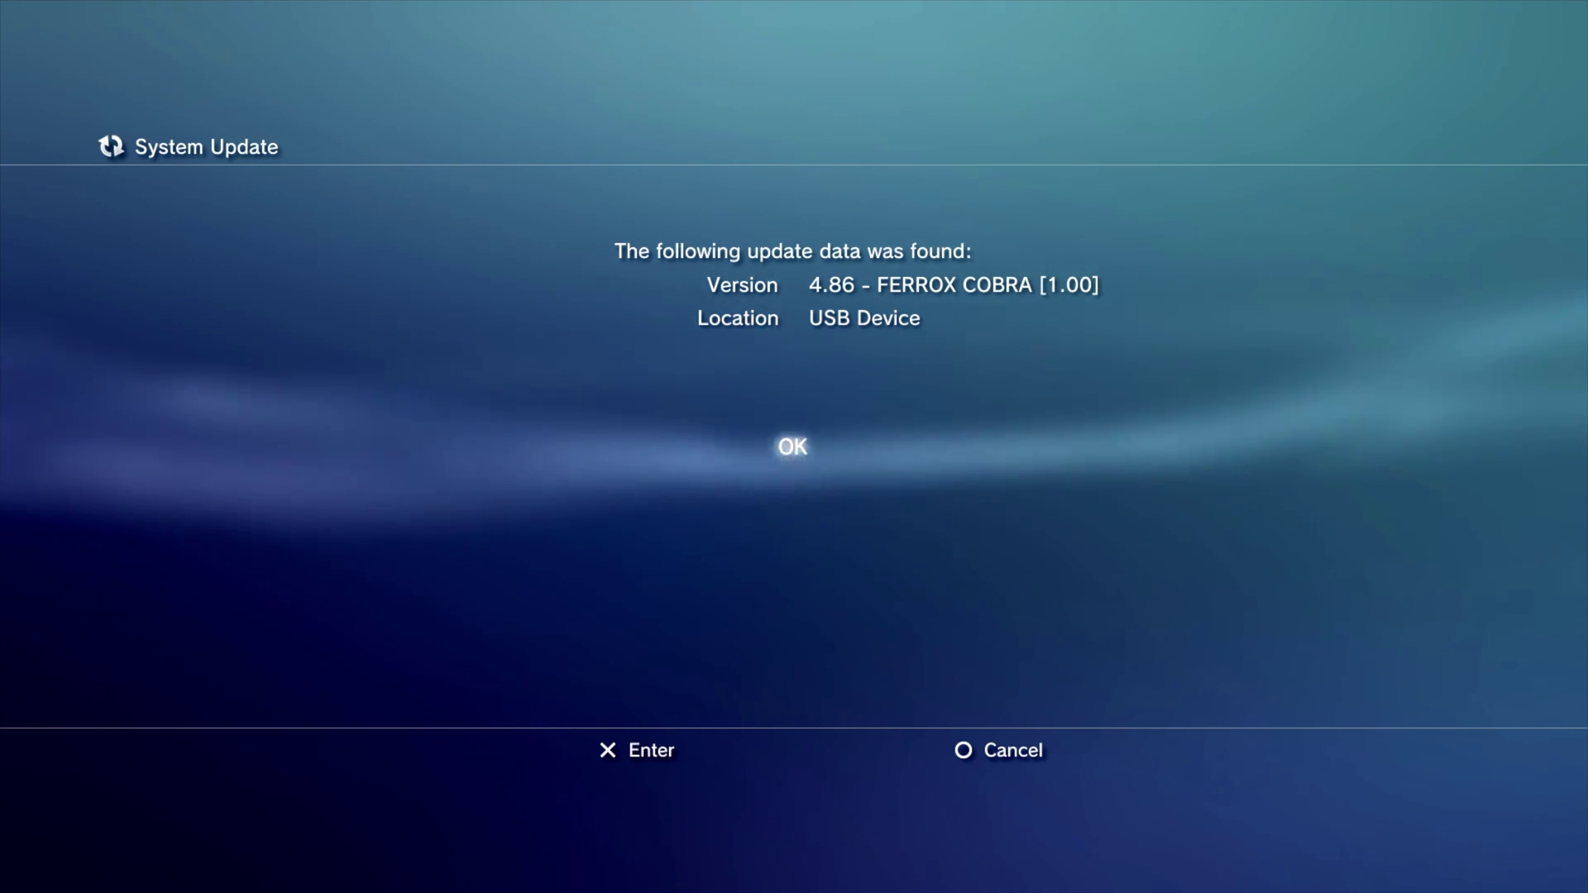
Confirm the 4.86 - FERROX COBRA [1.00] update from the USB device, accept the user agreement and start the update.
key(Return)
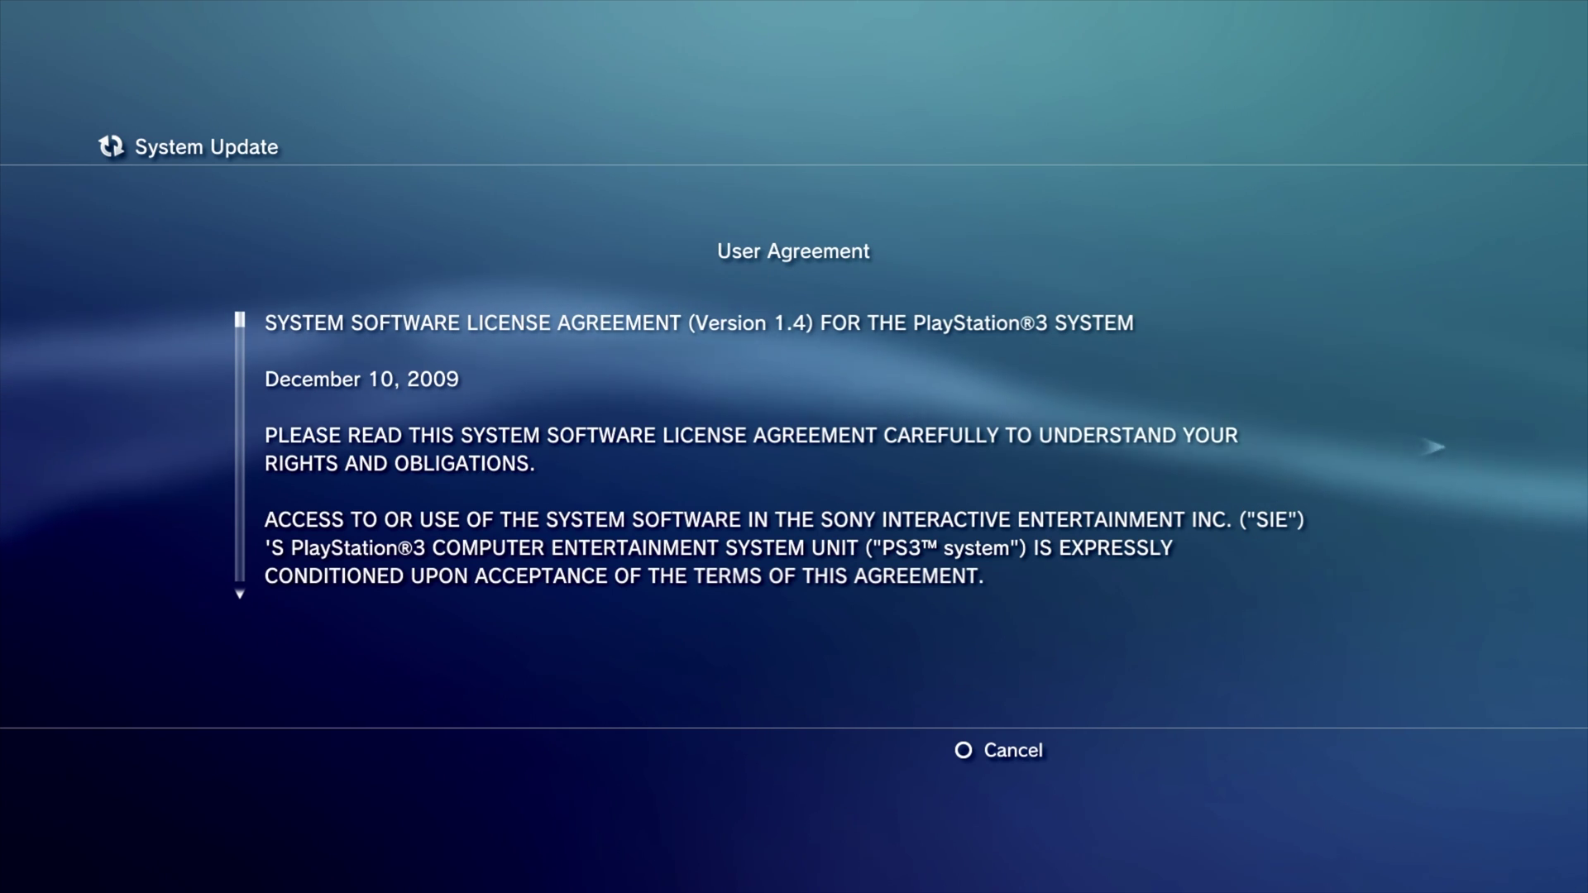
key(Right)
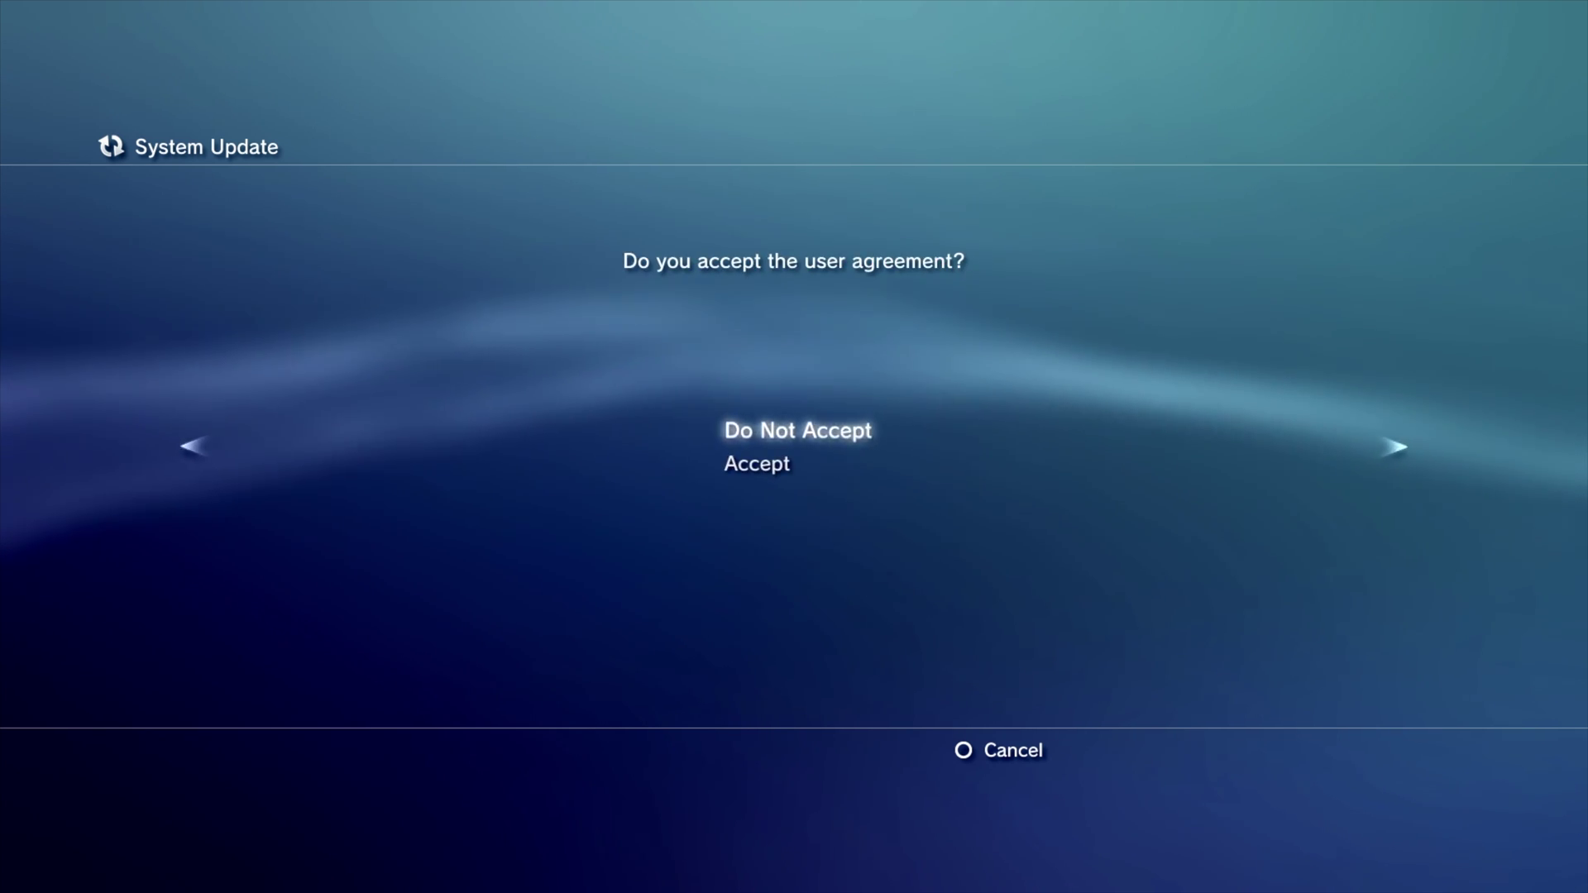
key(Down)
key(Return)
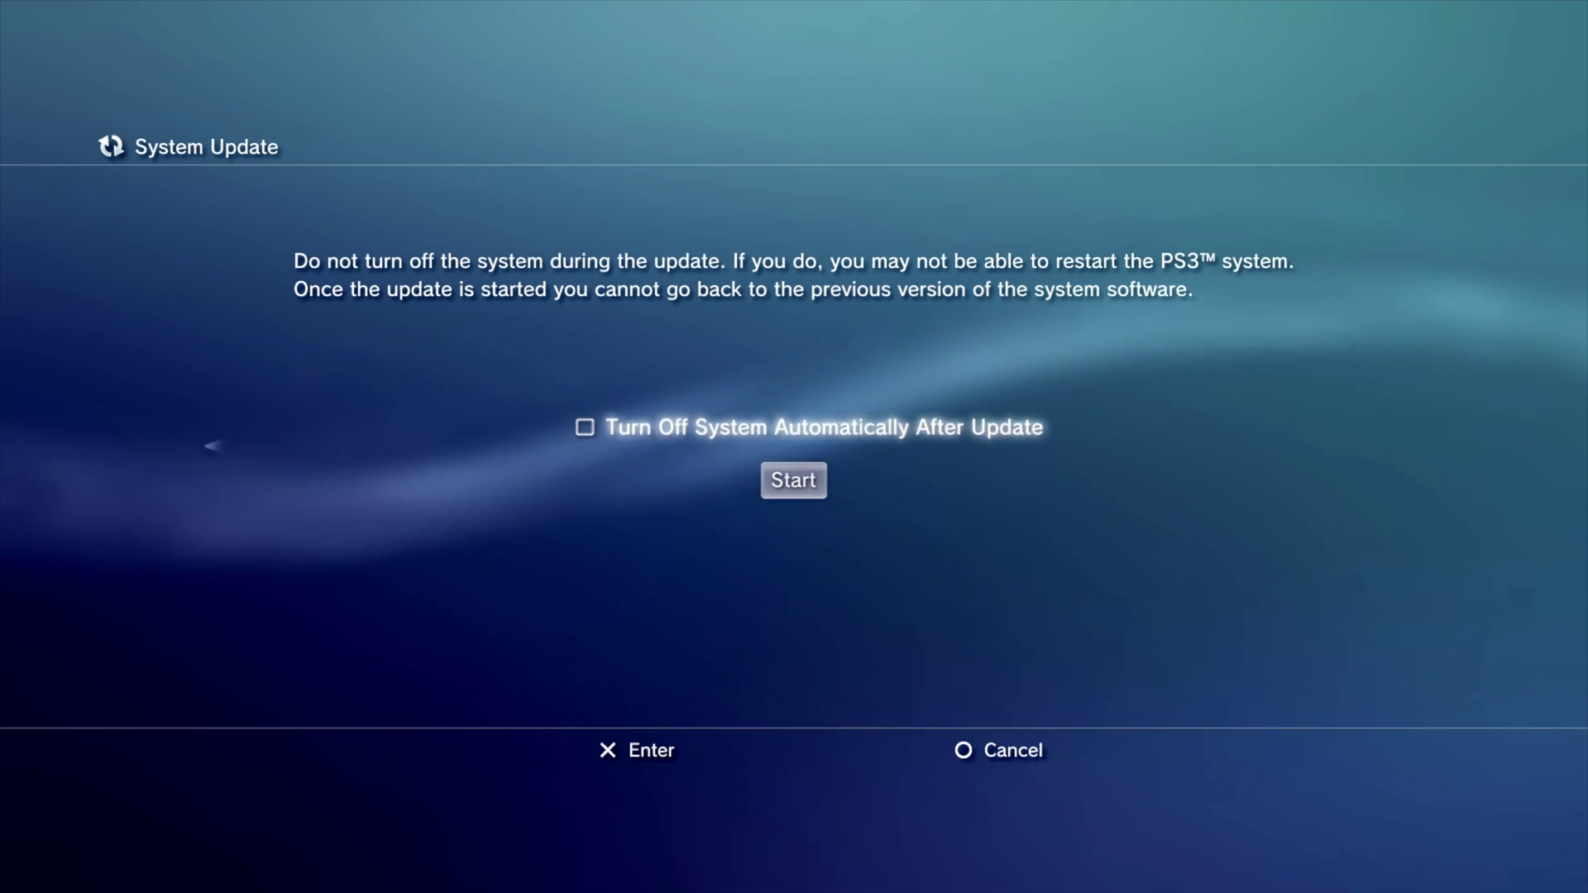
key(Down)
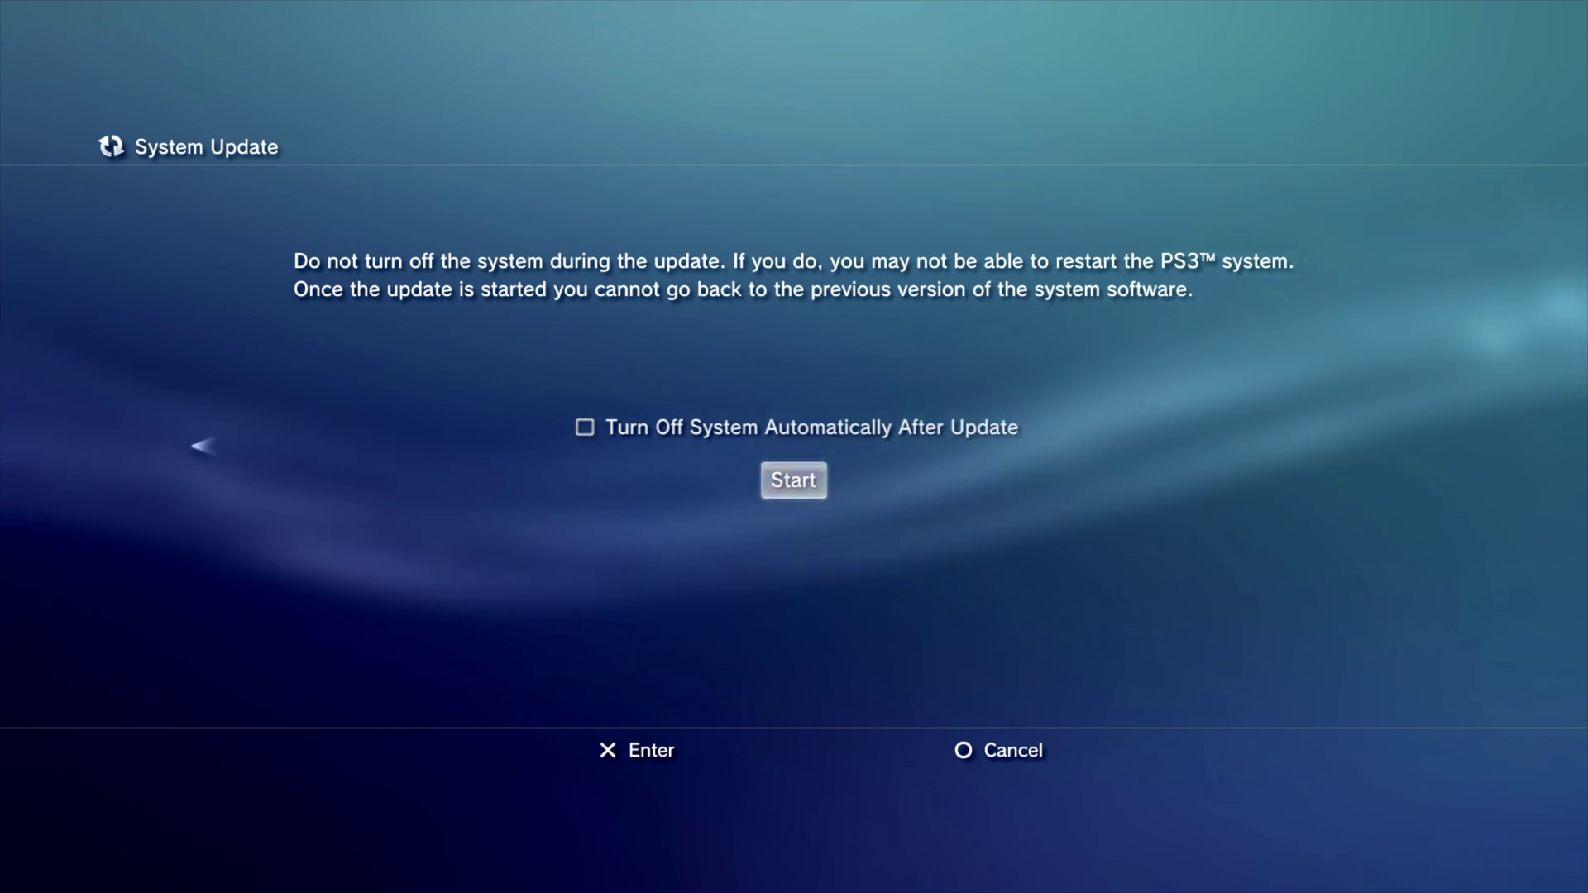
key(Return)
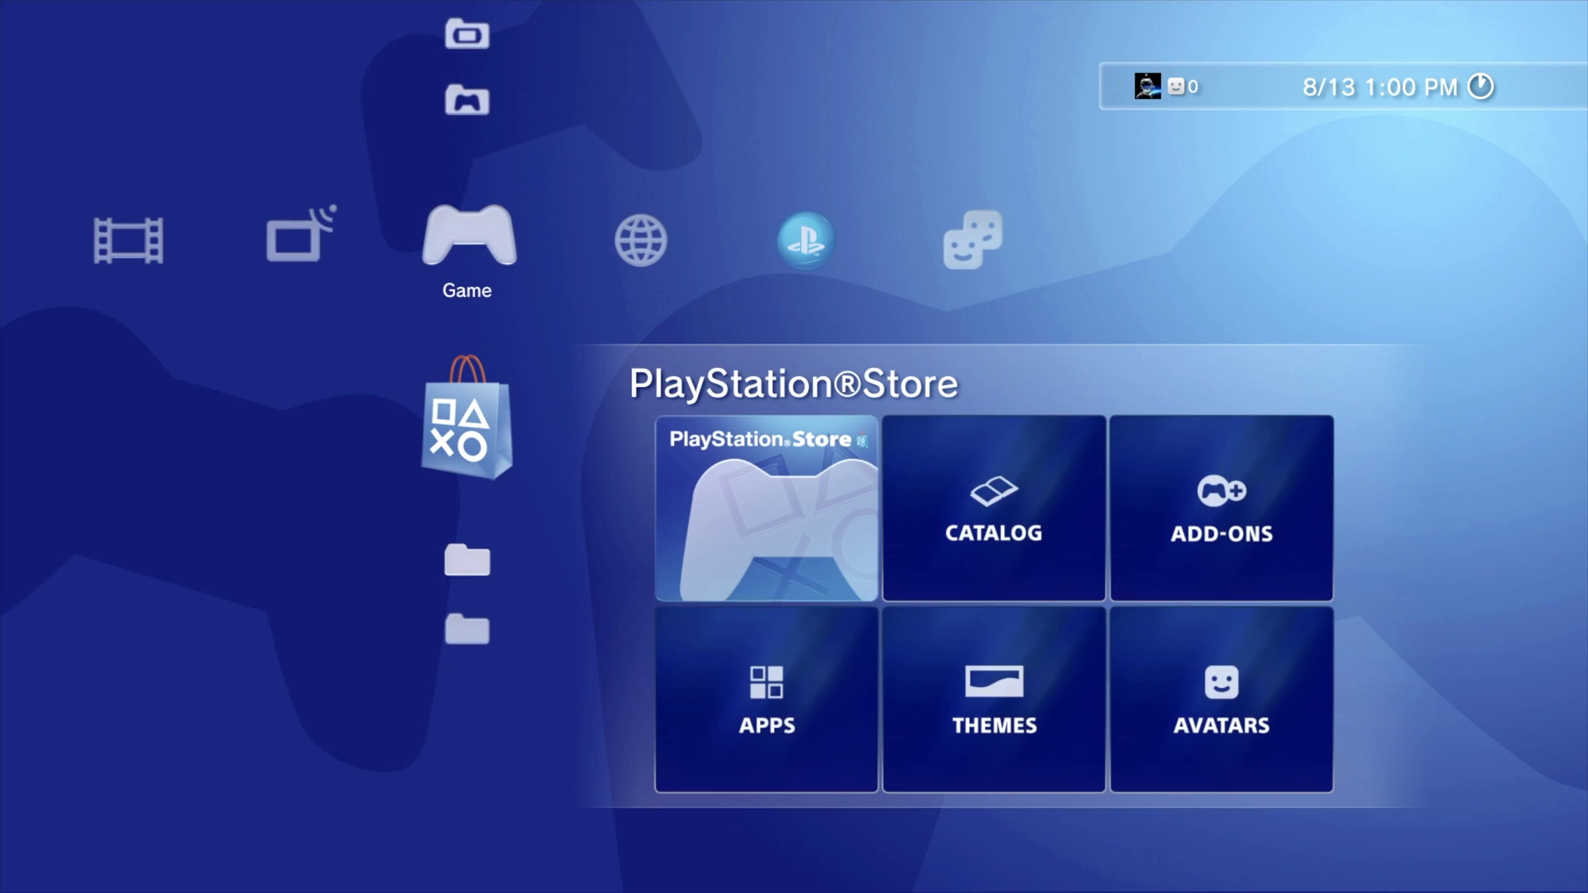
Open Install Package Files in the Game category's Package Manager.
key(Down)
key(Down)
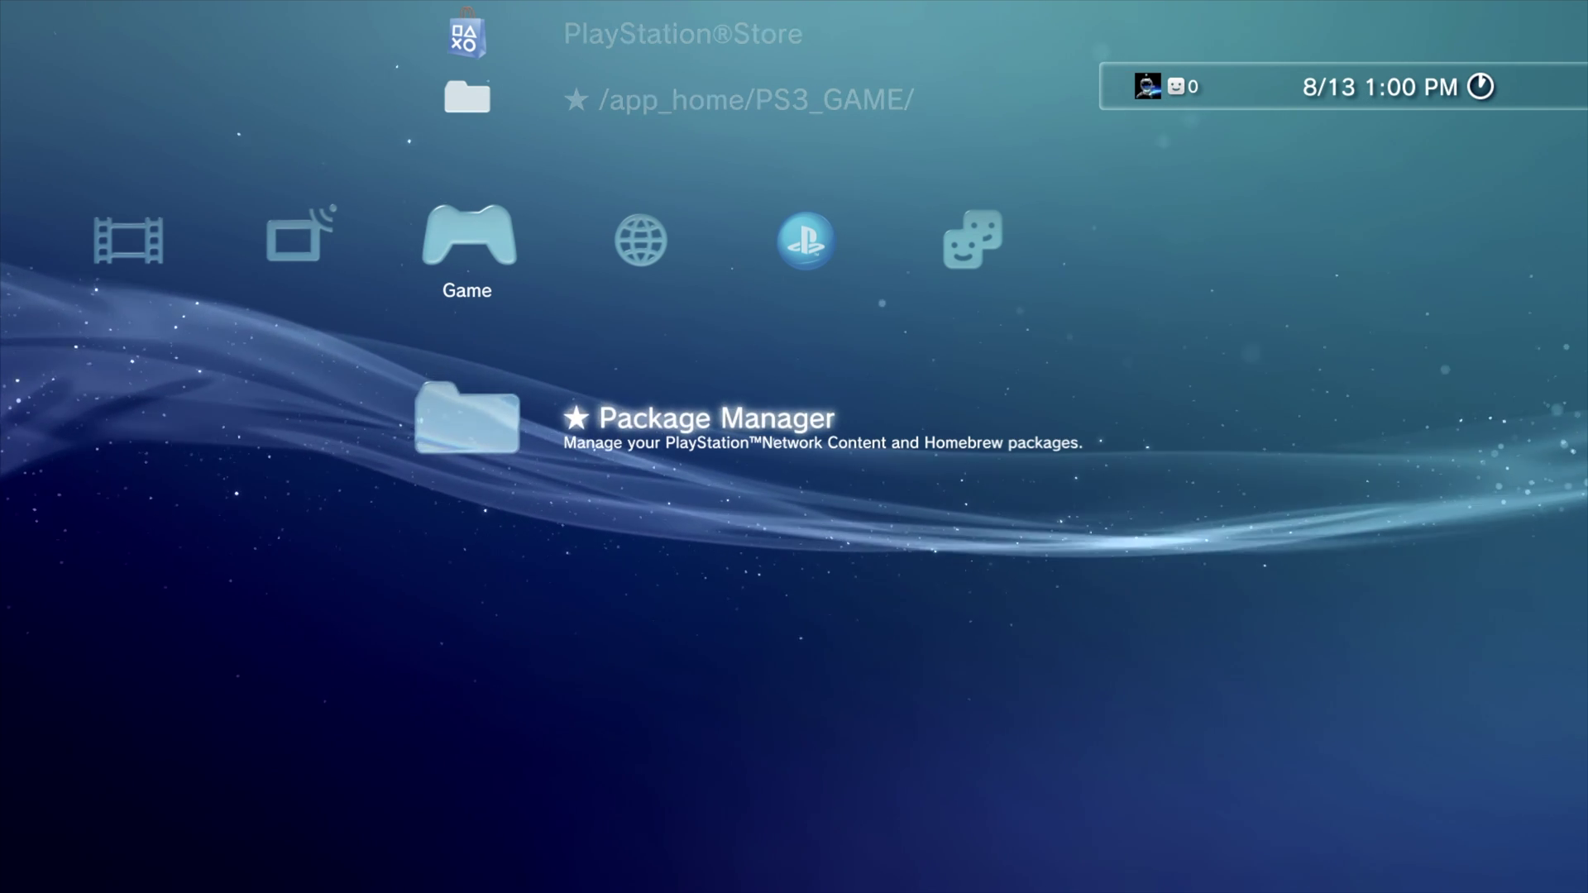
key(Return)
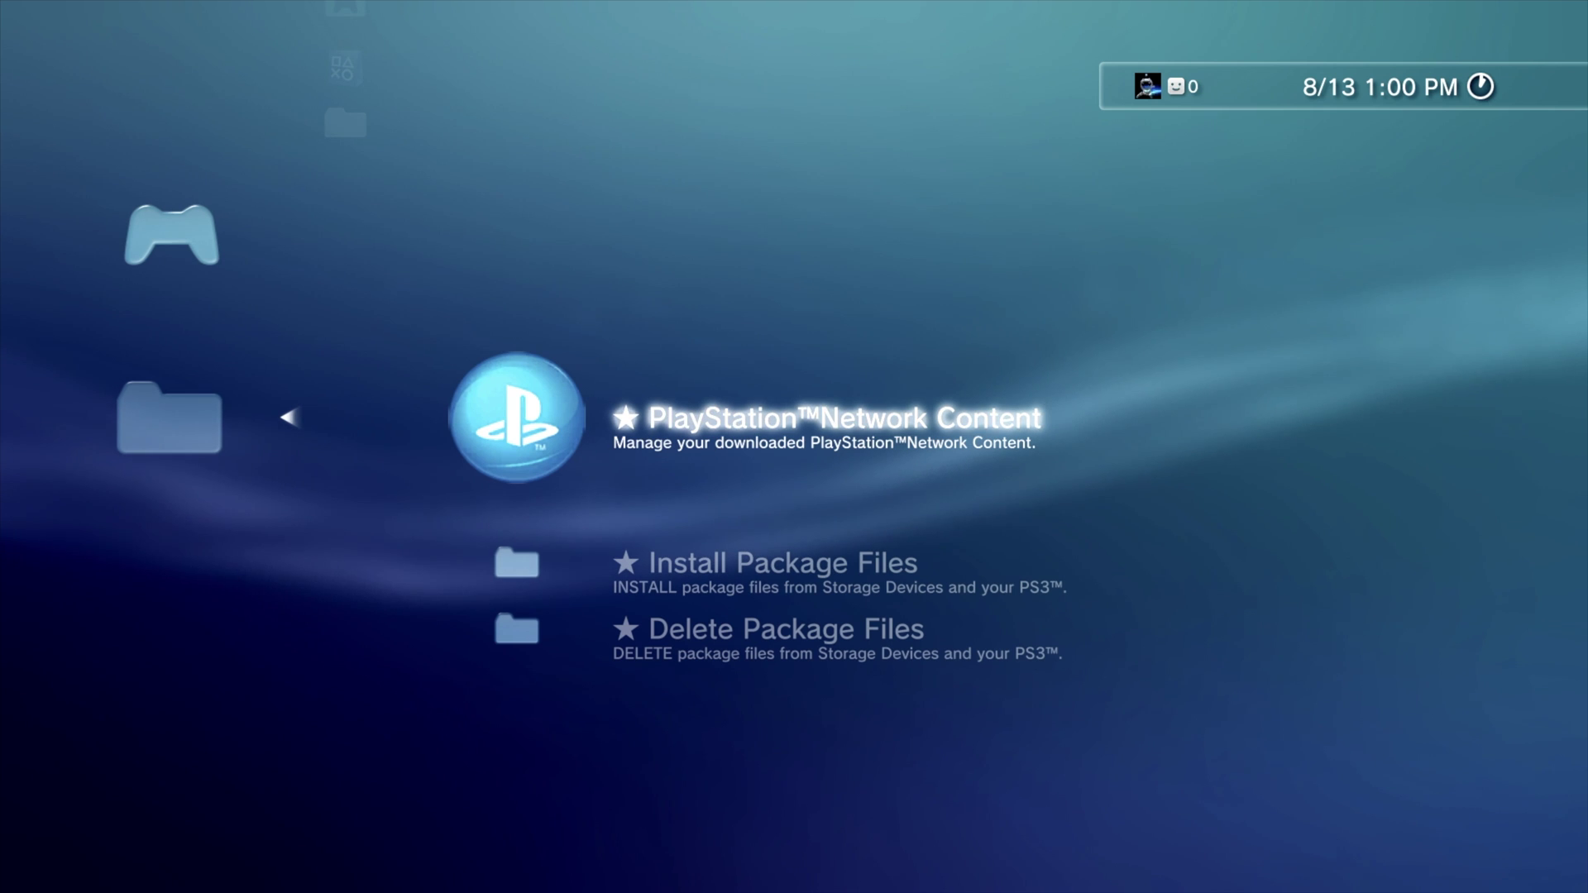
key(Down)
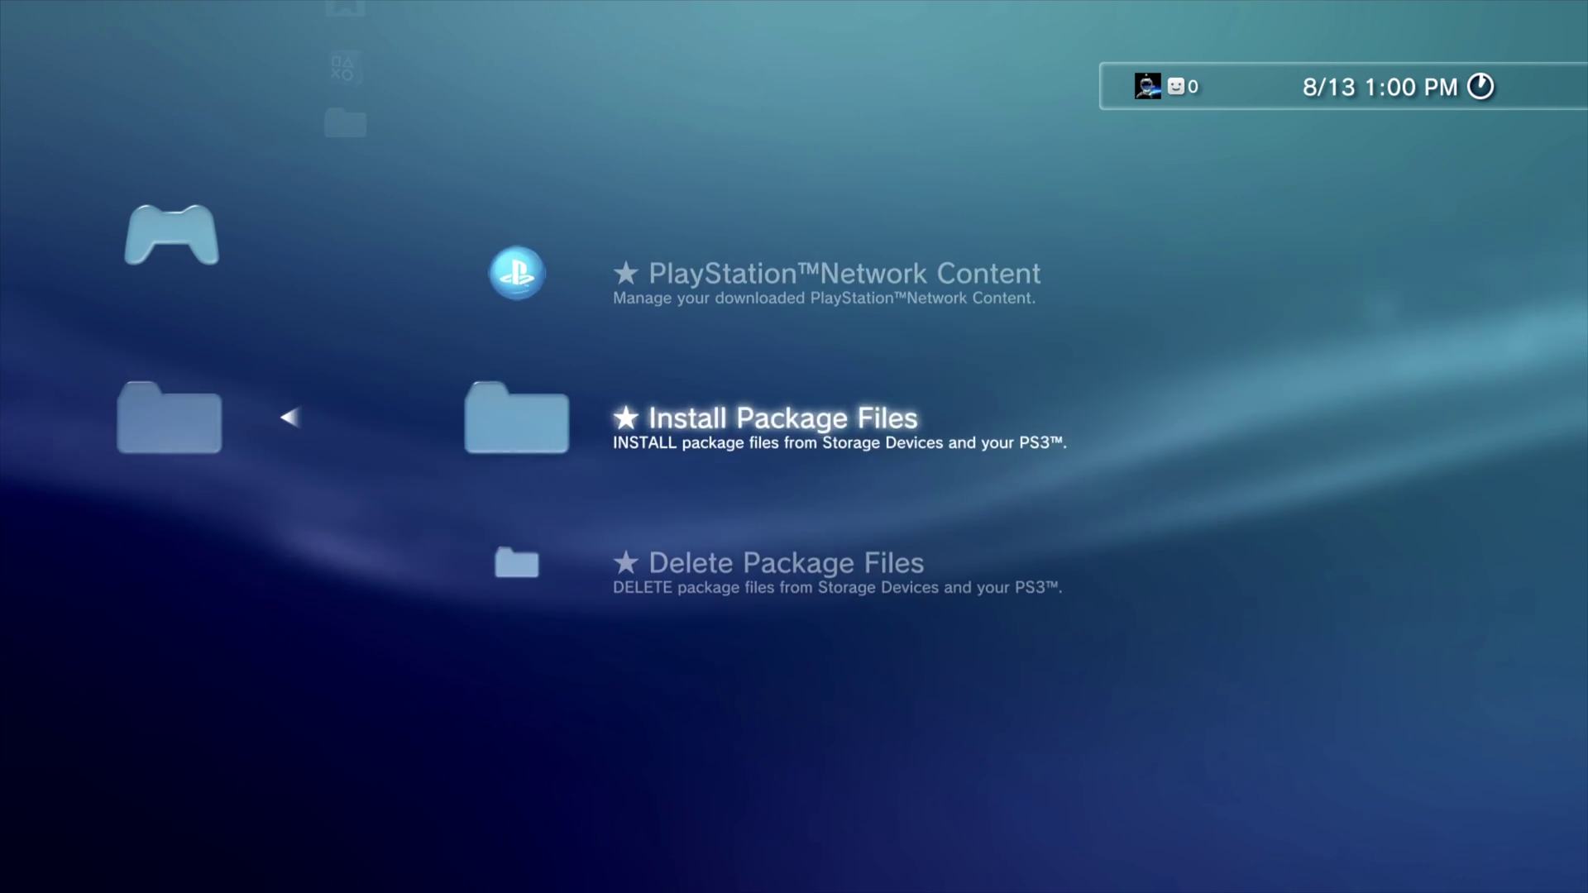
key(Down)
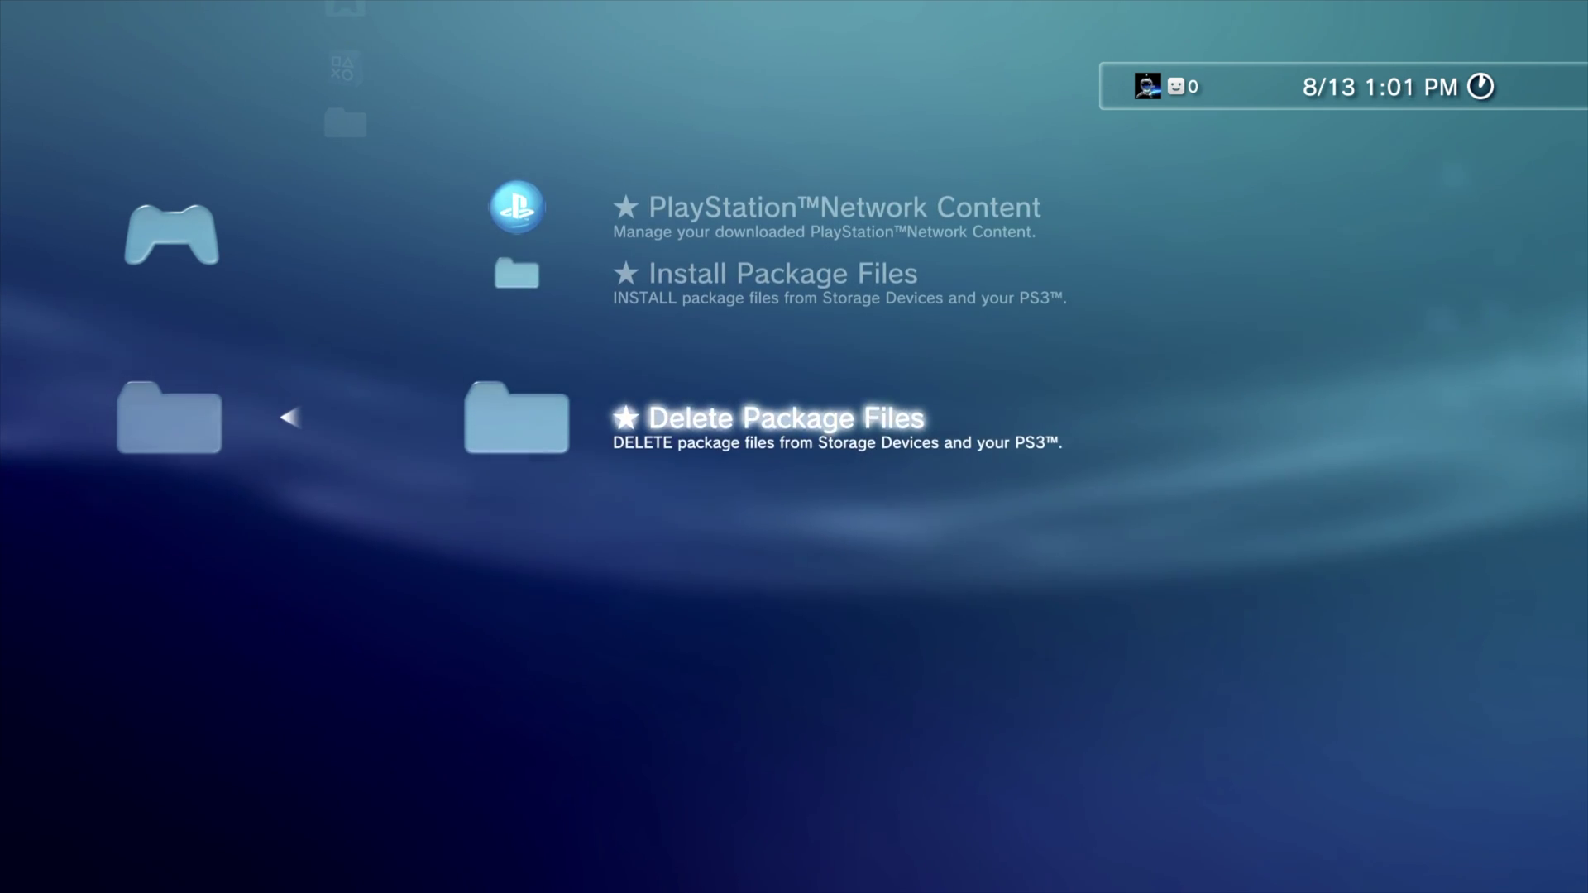
key(Up)
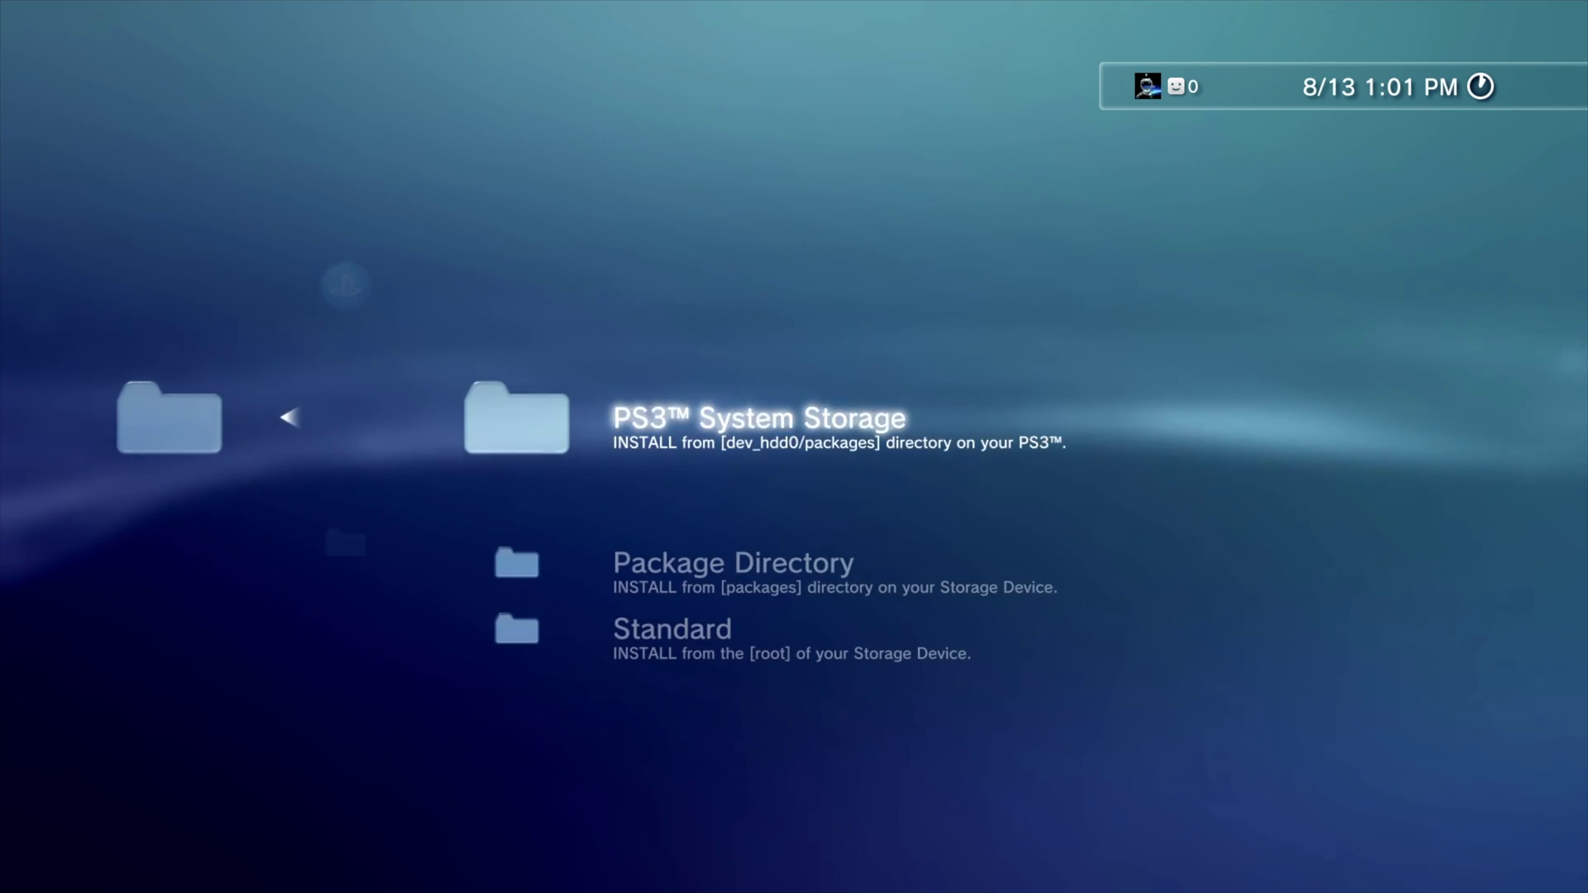
Install the multiMAN 04.85.01 BASE package from the Standard storage device root, and select multiMAN in the Game category.
key(Down)
key(Down)
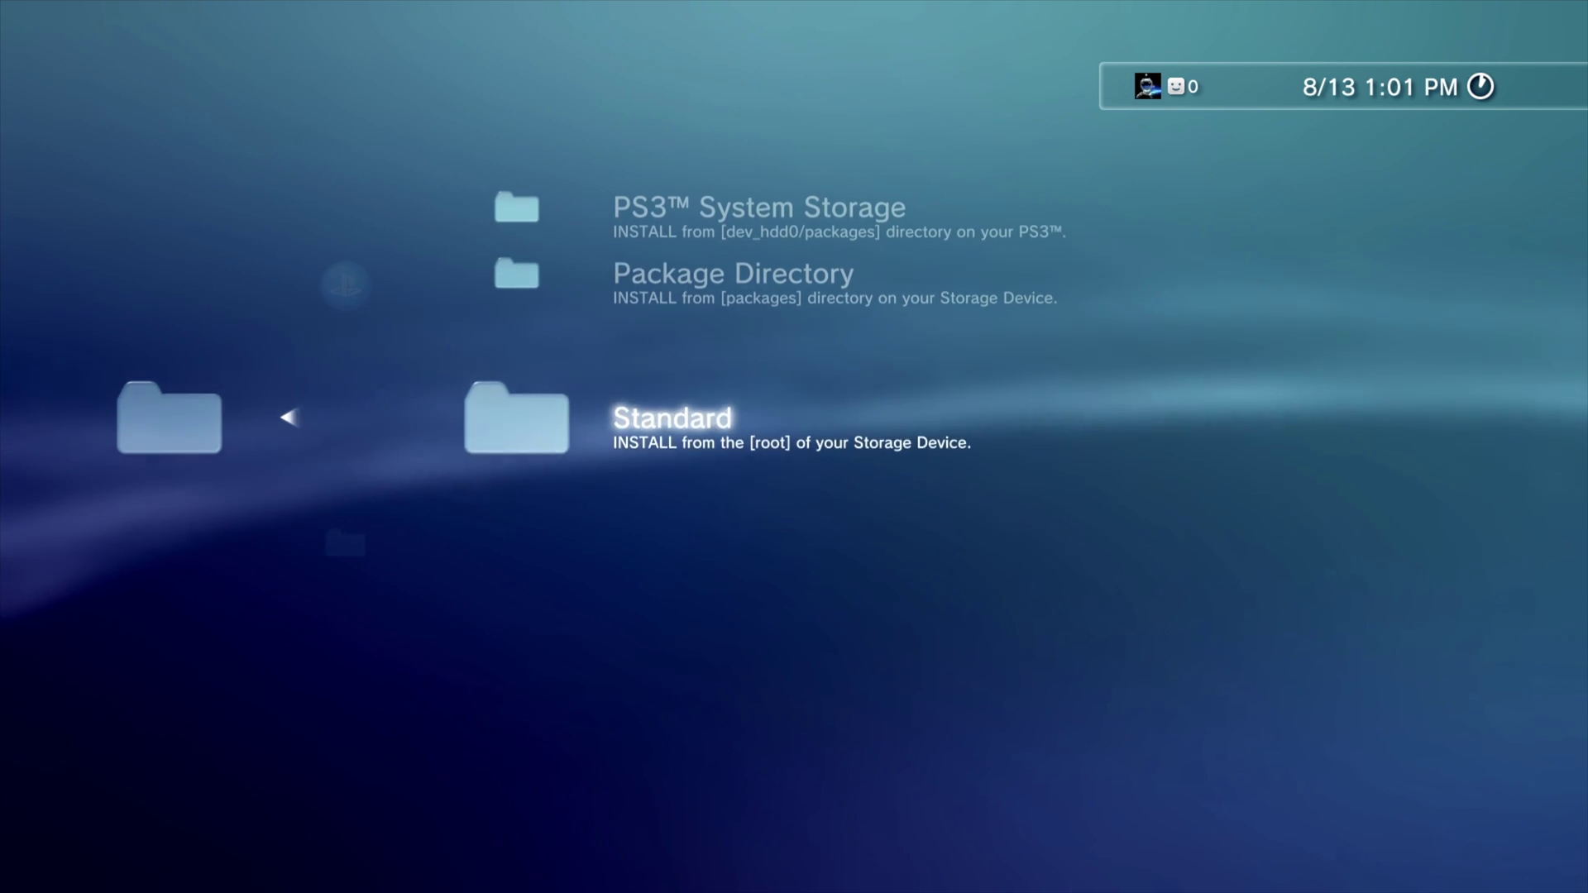
key(Return)
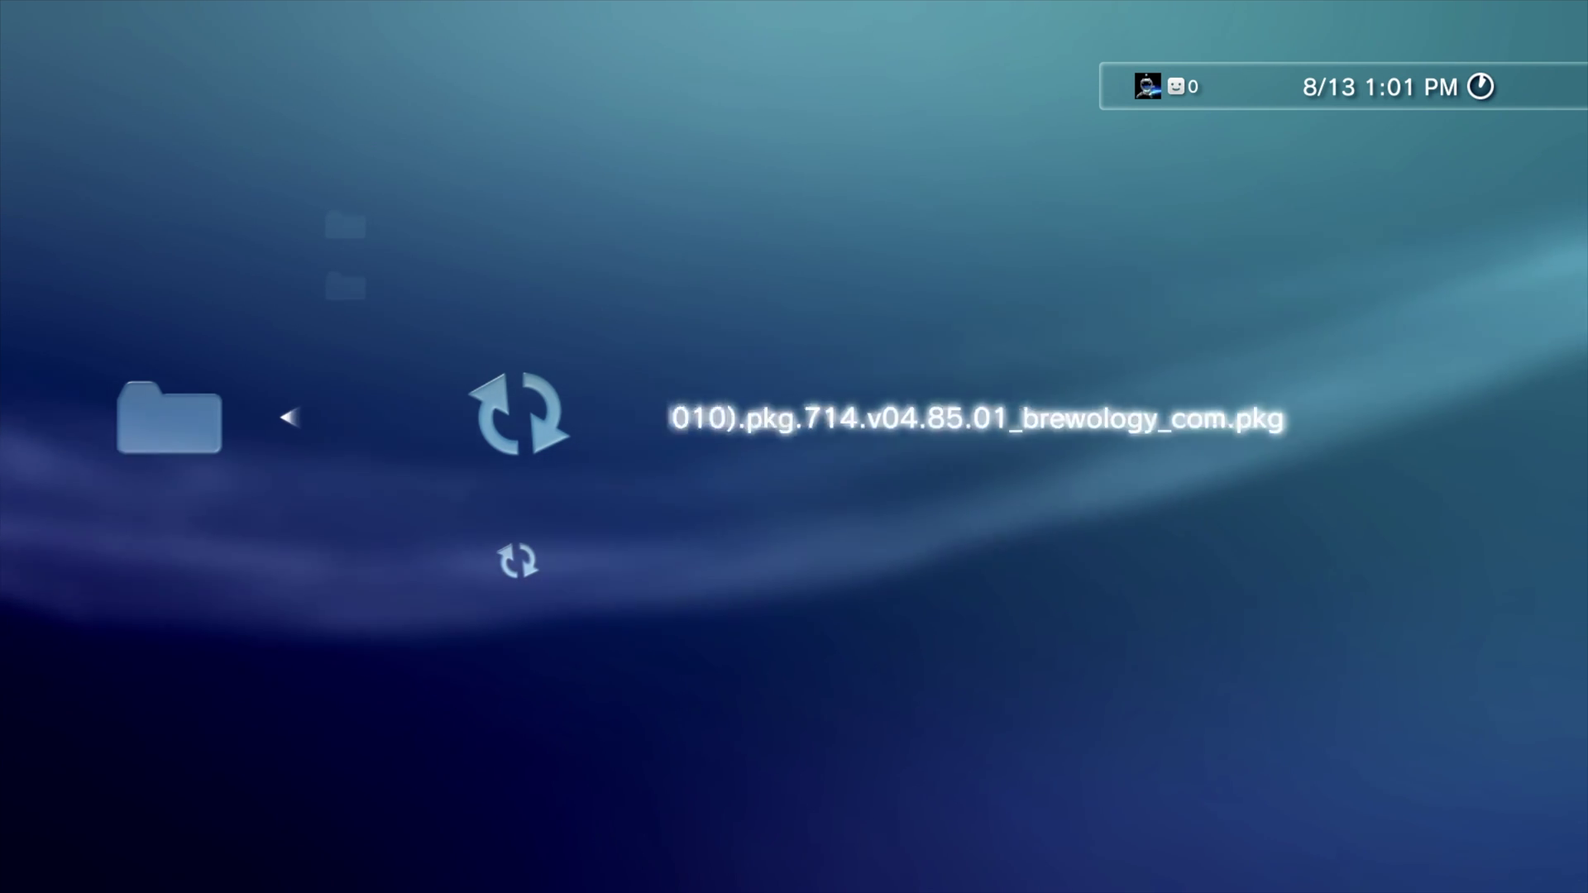
key(Return)
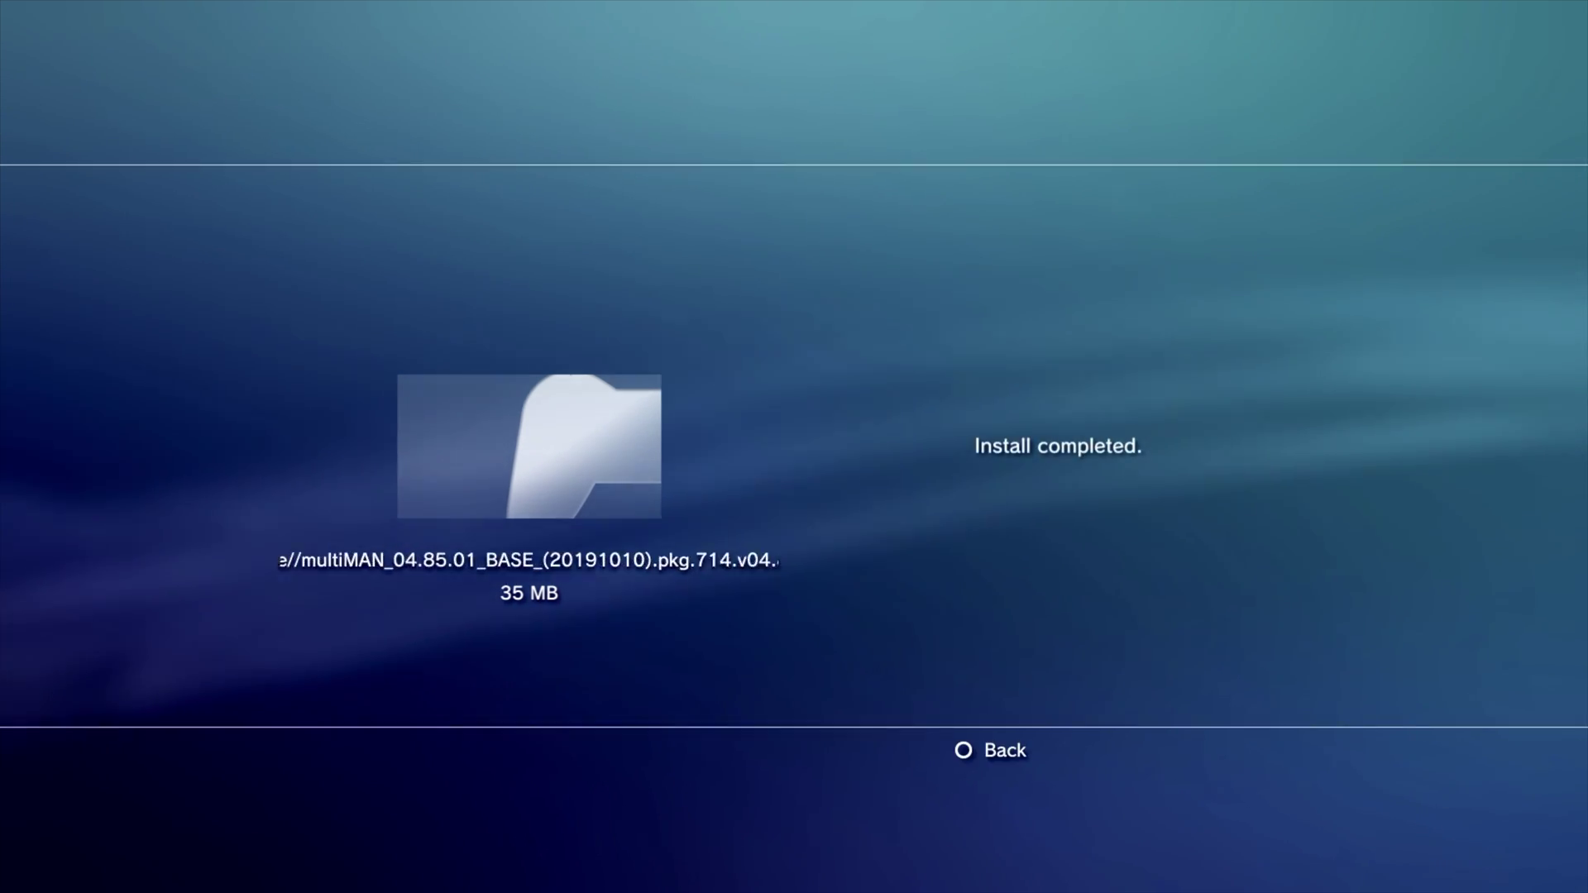
key(Escape)
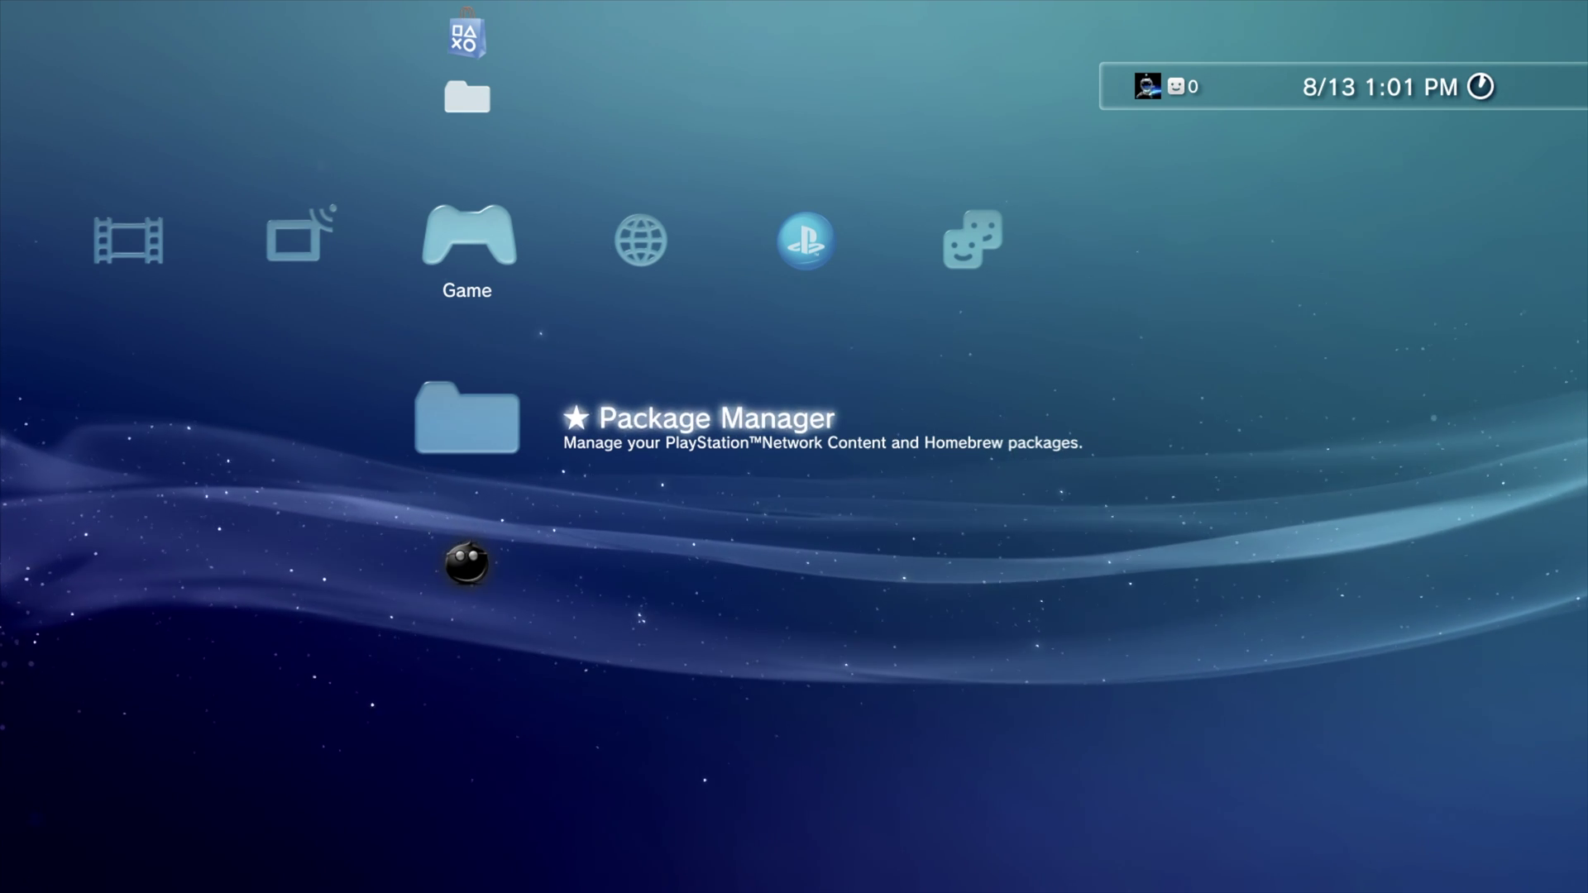
key(Down)
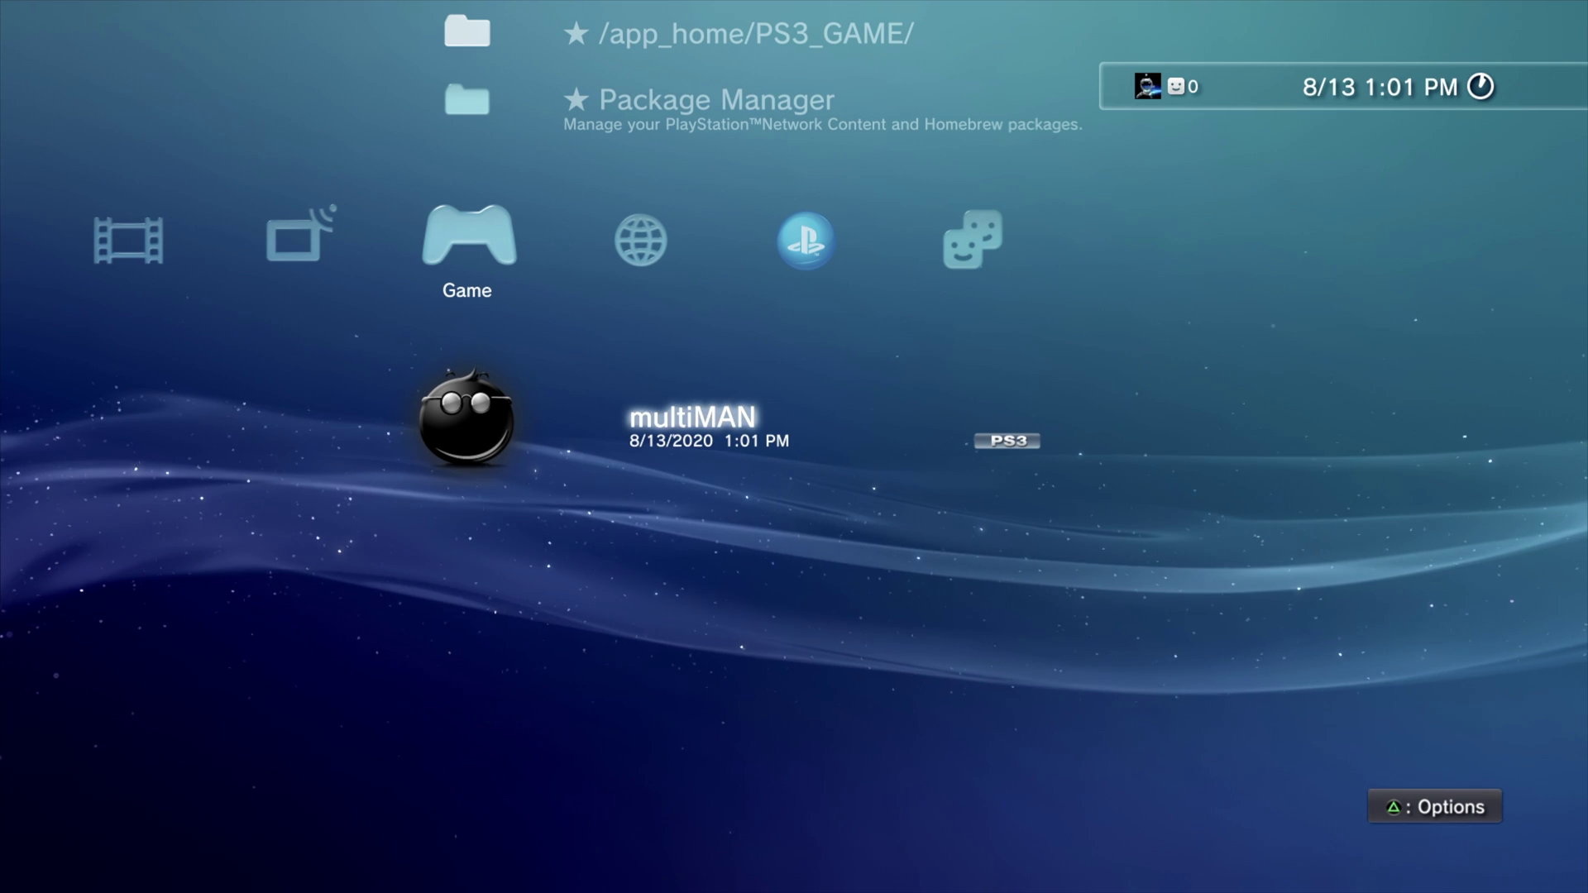